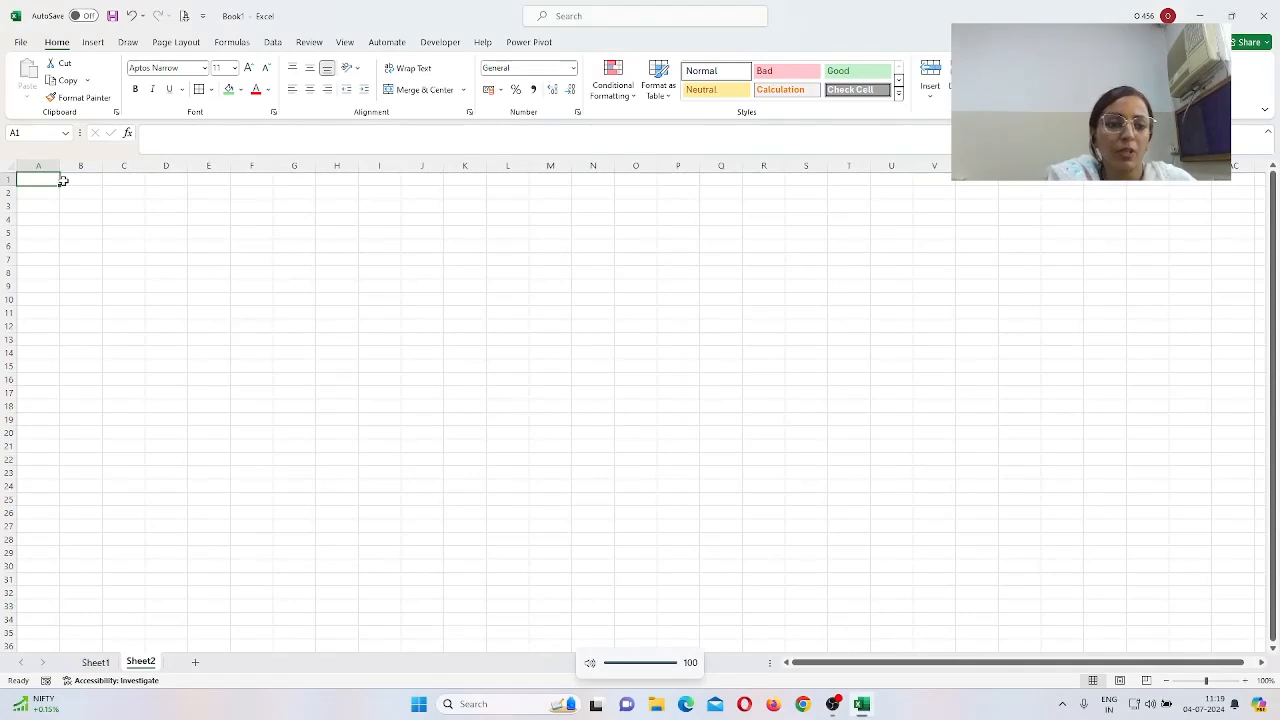
Step: Enter the WORKERS label in B5 and worker names W1–W4 down C3:C6
click(89, 232)
text(WOR)
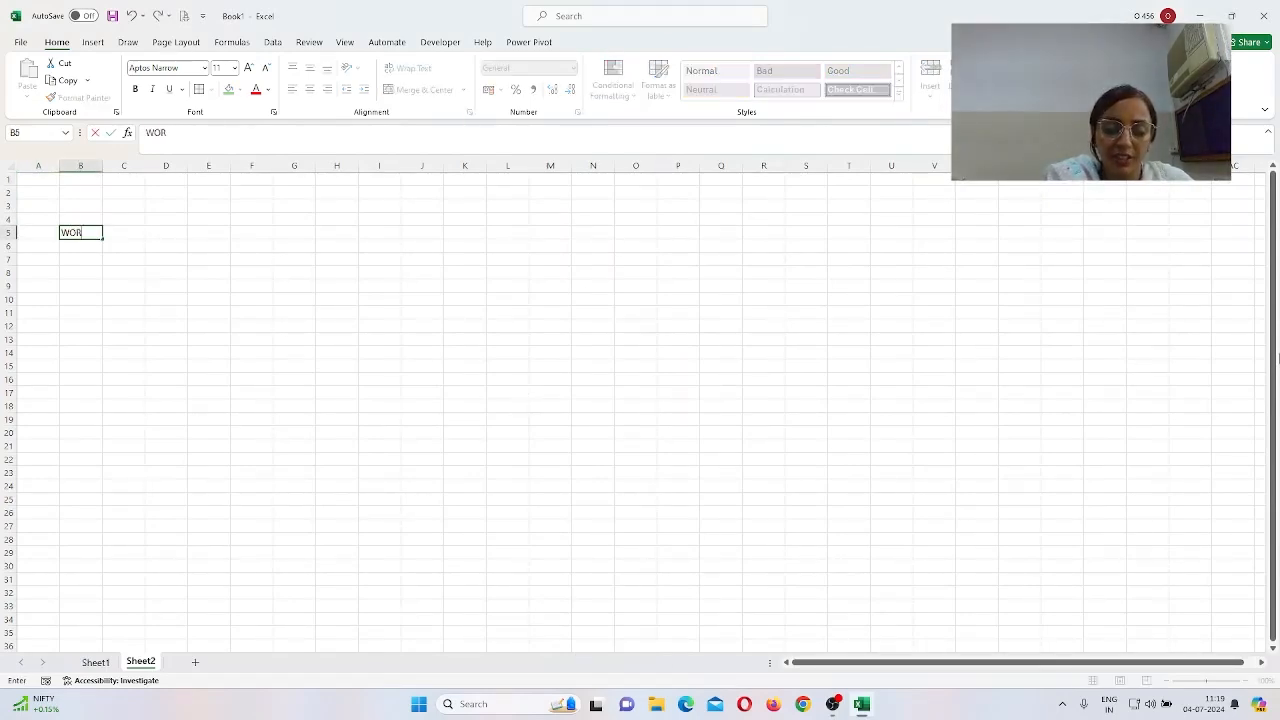
text(K)
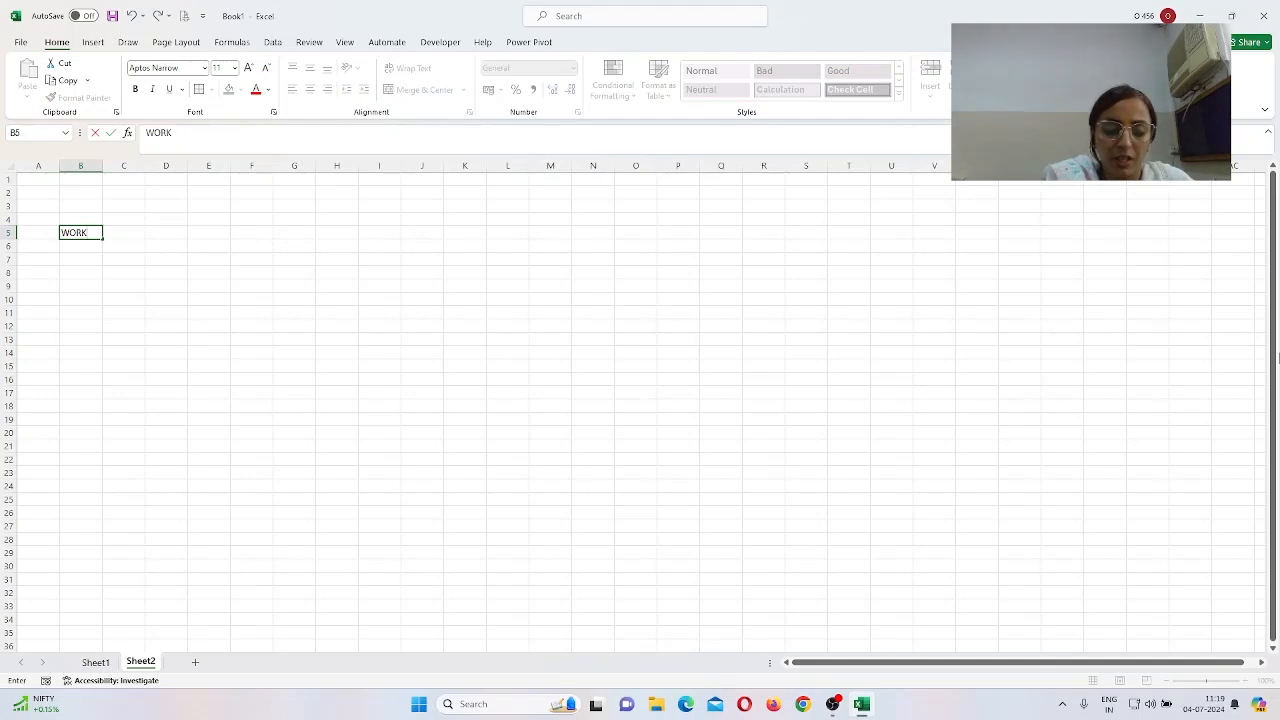
text(ERS)
key(Return)
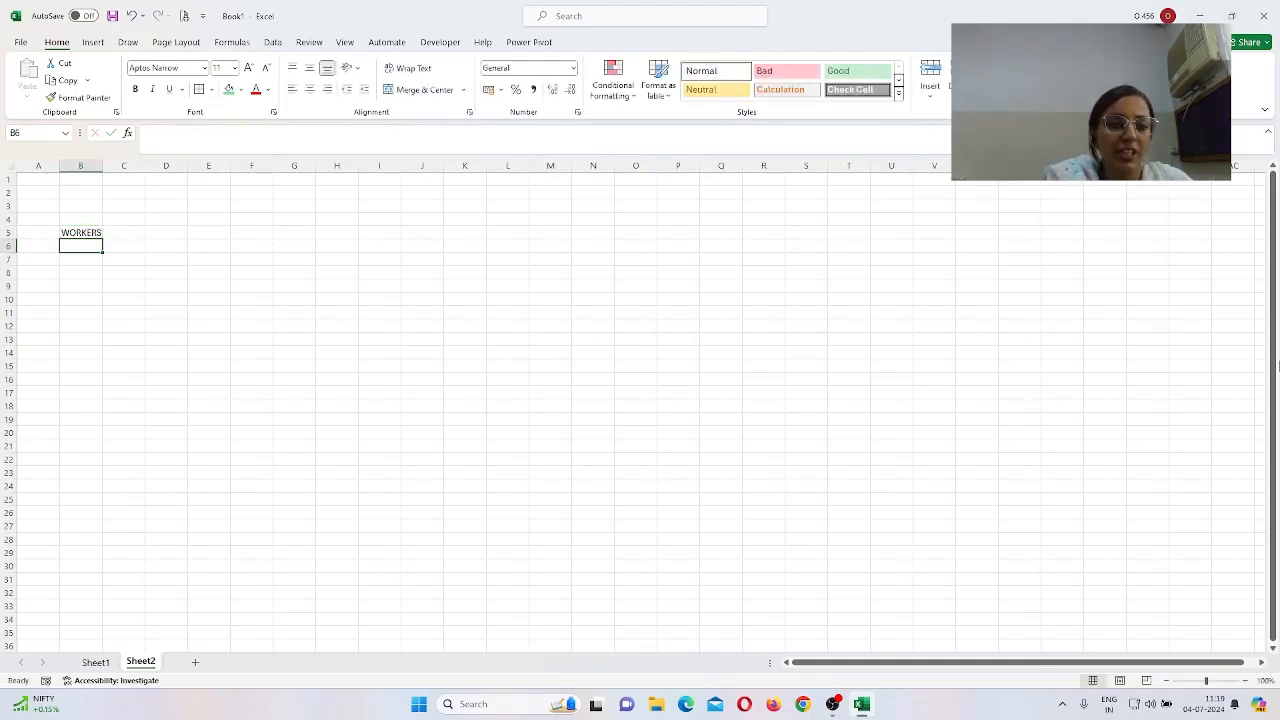
key(Up)
key(Up)
key(Right)
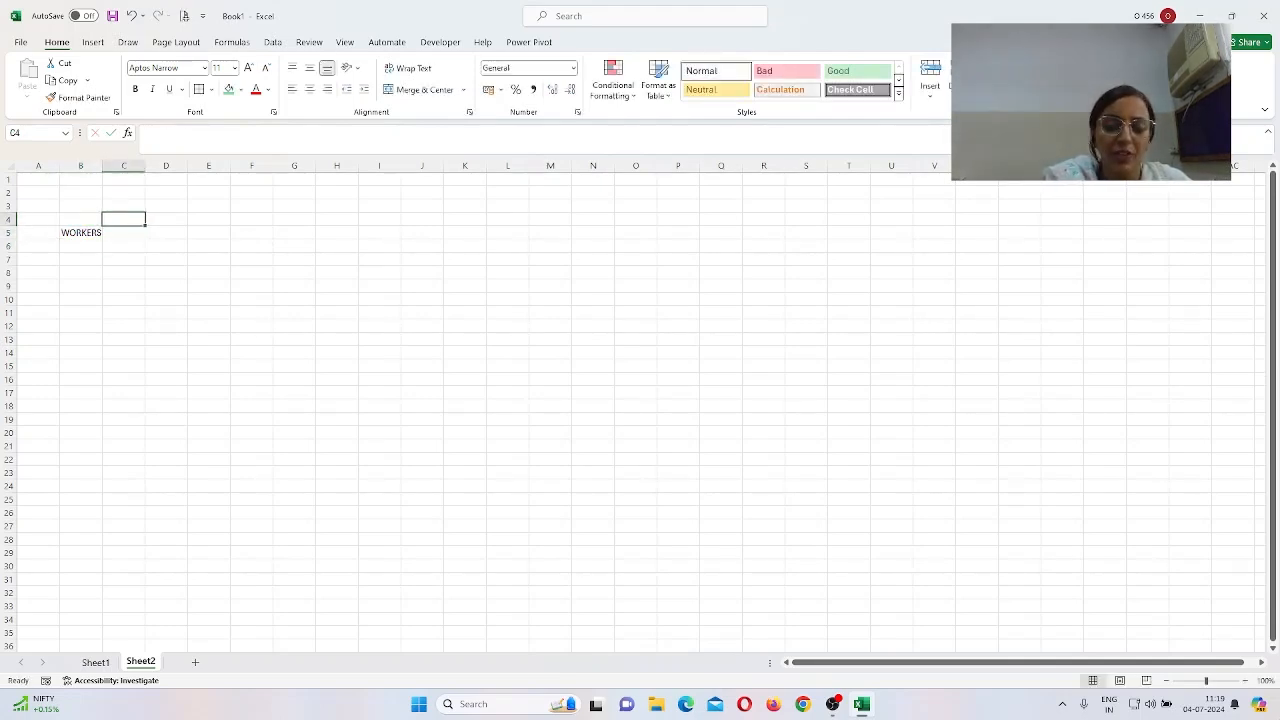
key(Up)
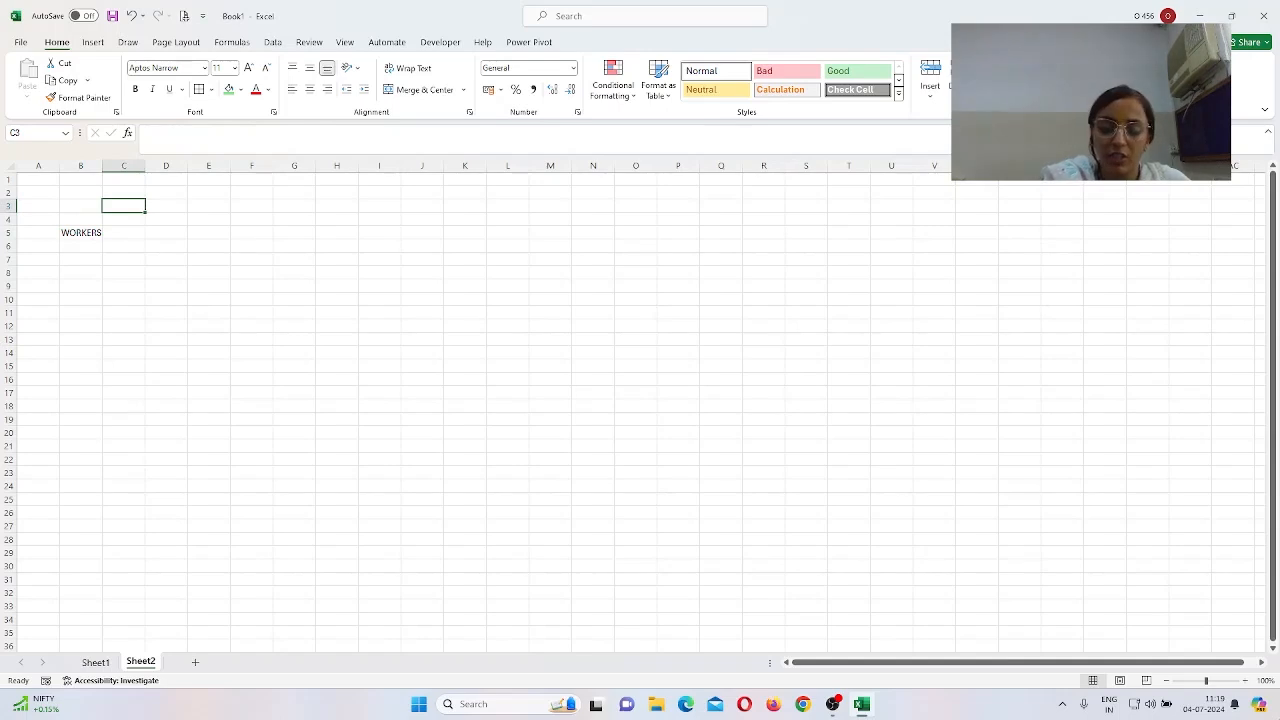
text(W1)
key(Return)
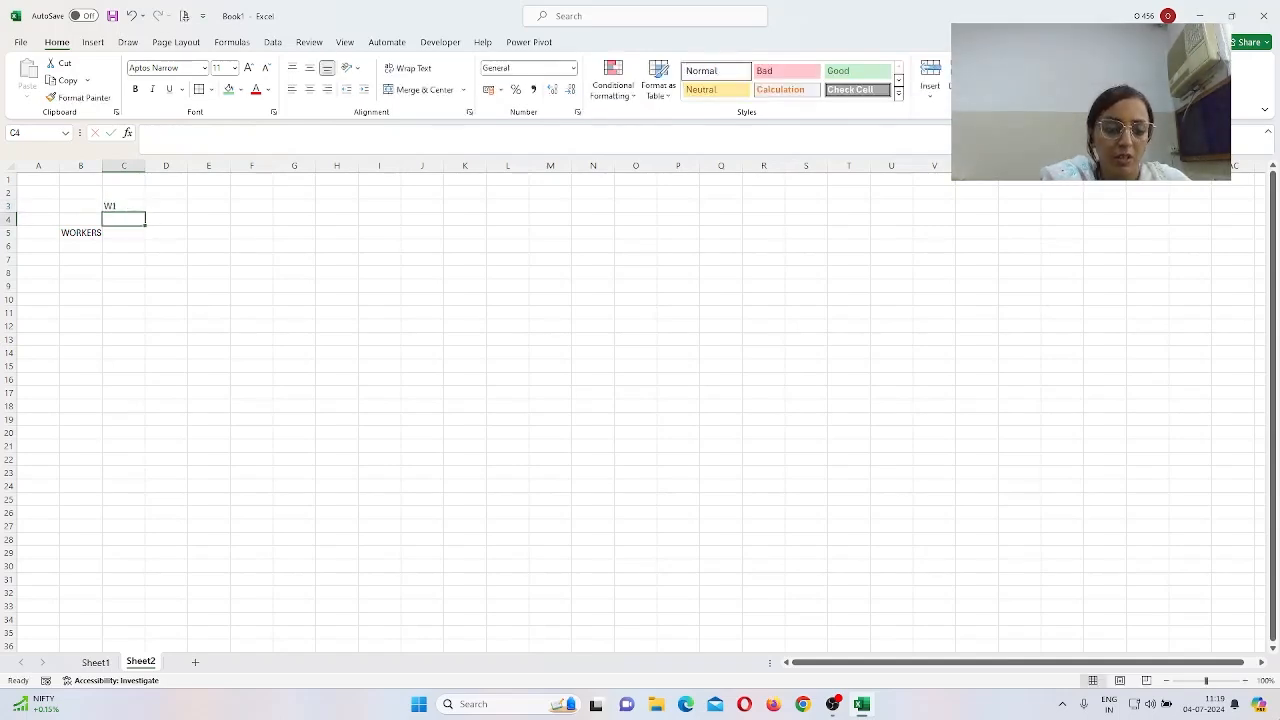
text(W2)
key(Return)
text(W3)
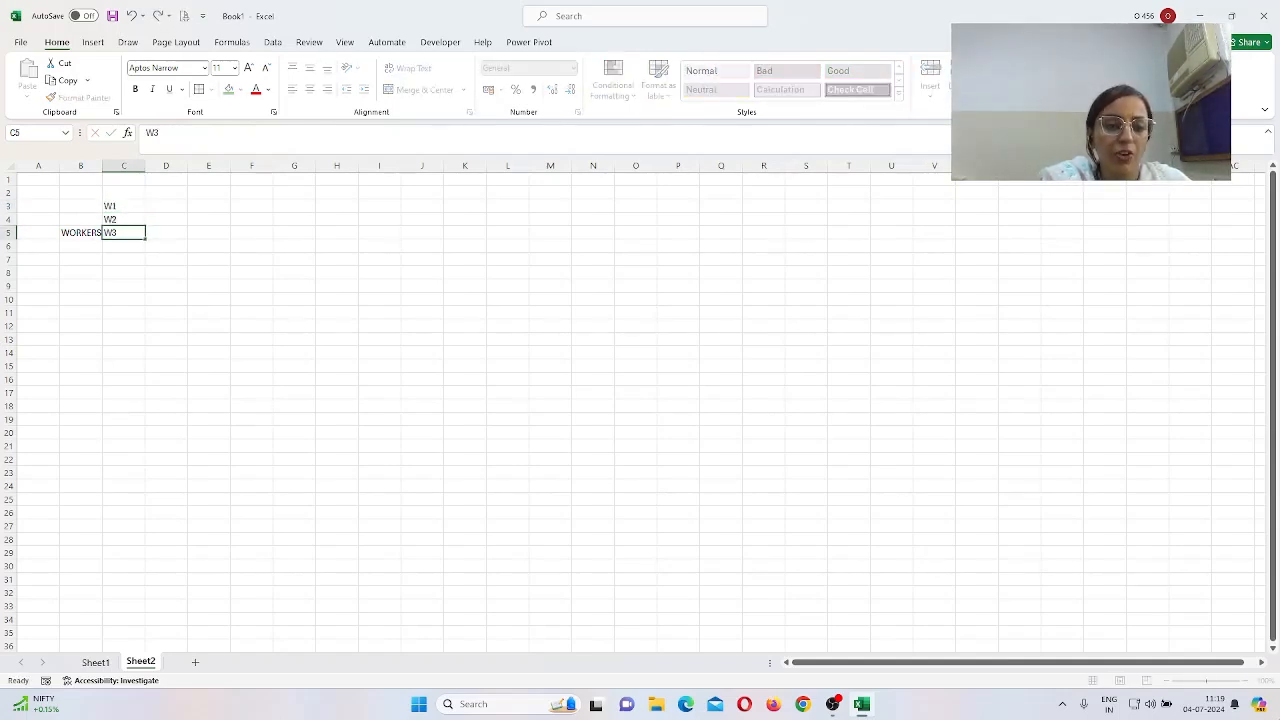
key(Return)
text(W4)
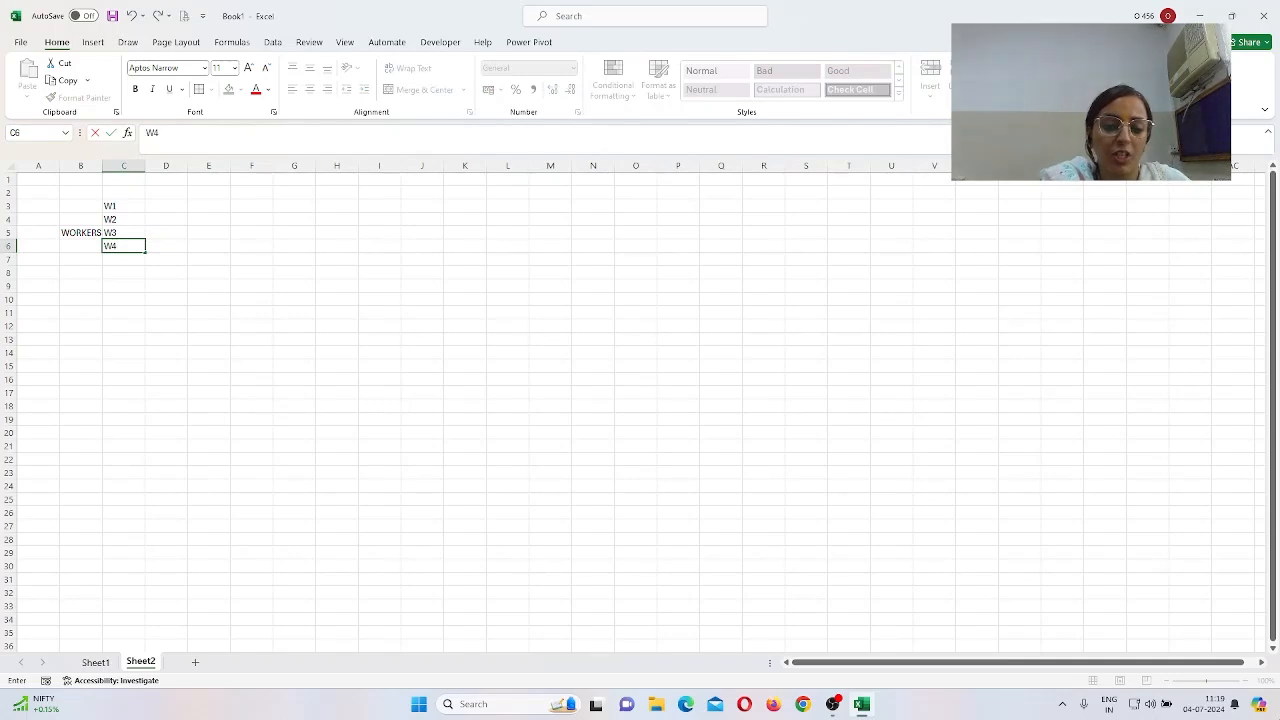
key(Up)
key(Up)
key(Up)
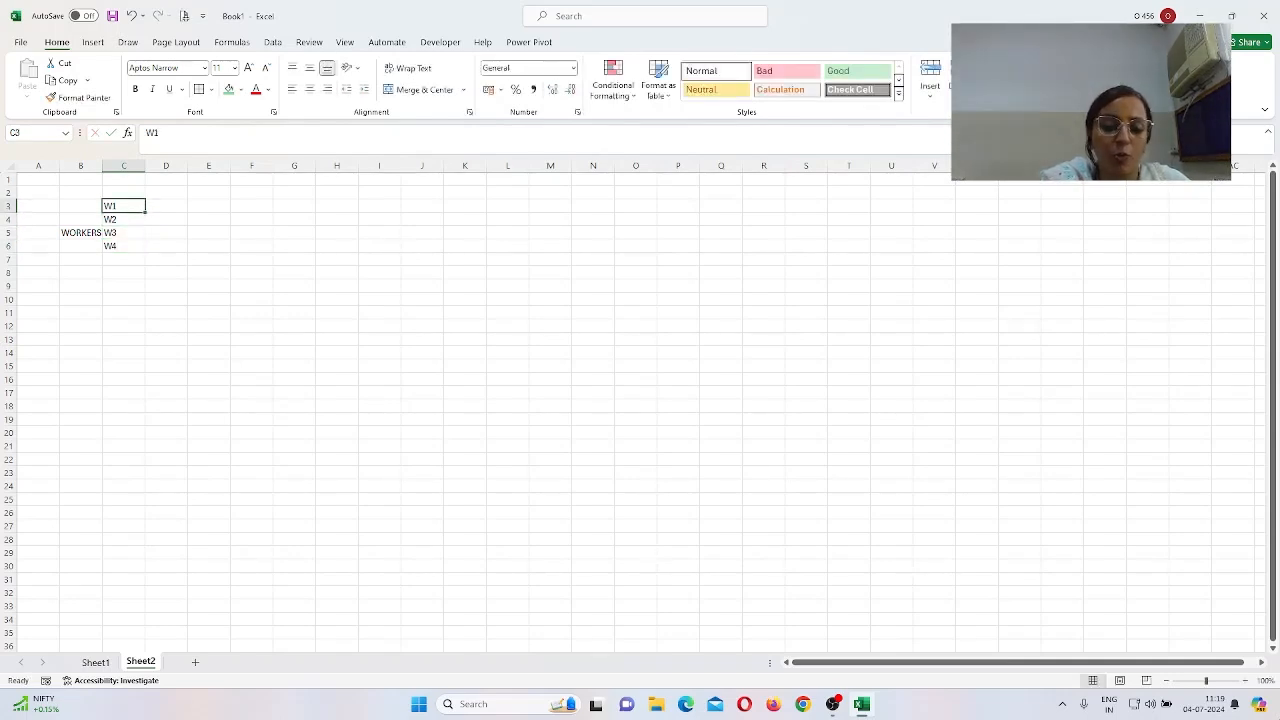
Step: Type JOBS in E2, then move it up into cell E1
key(Right)
key(Right)
key(Up)
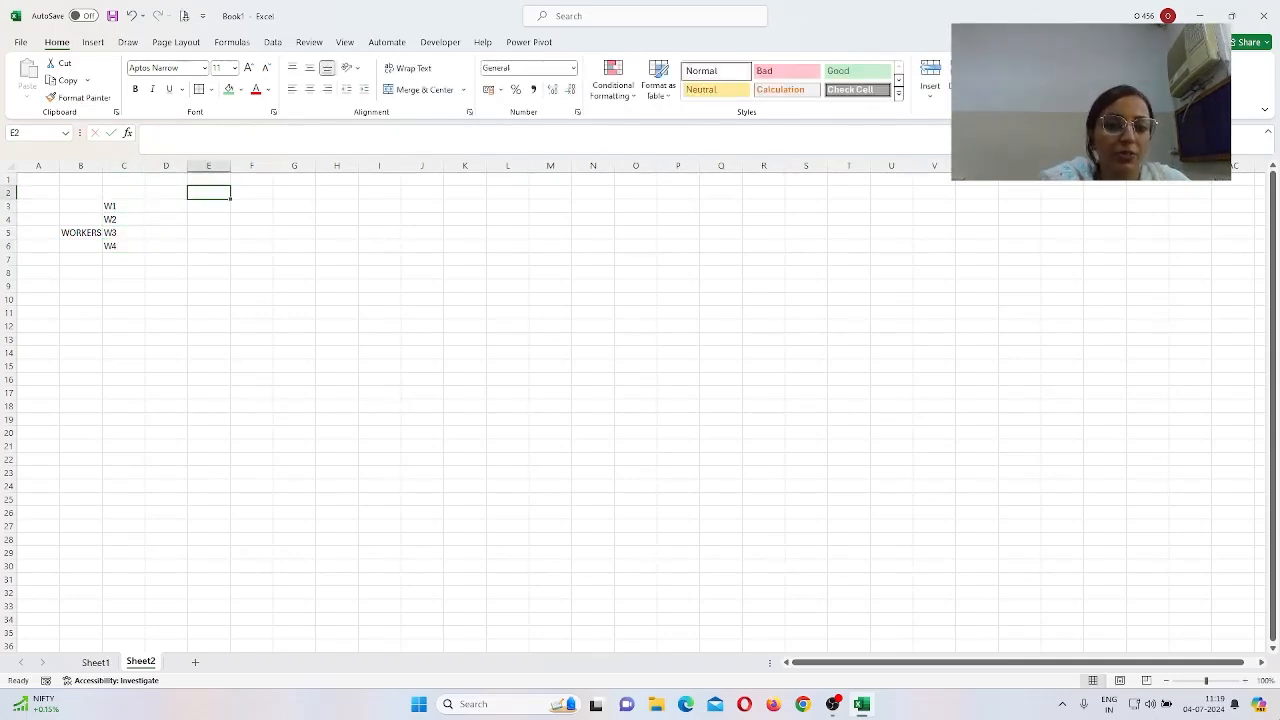
text(JOBS)
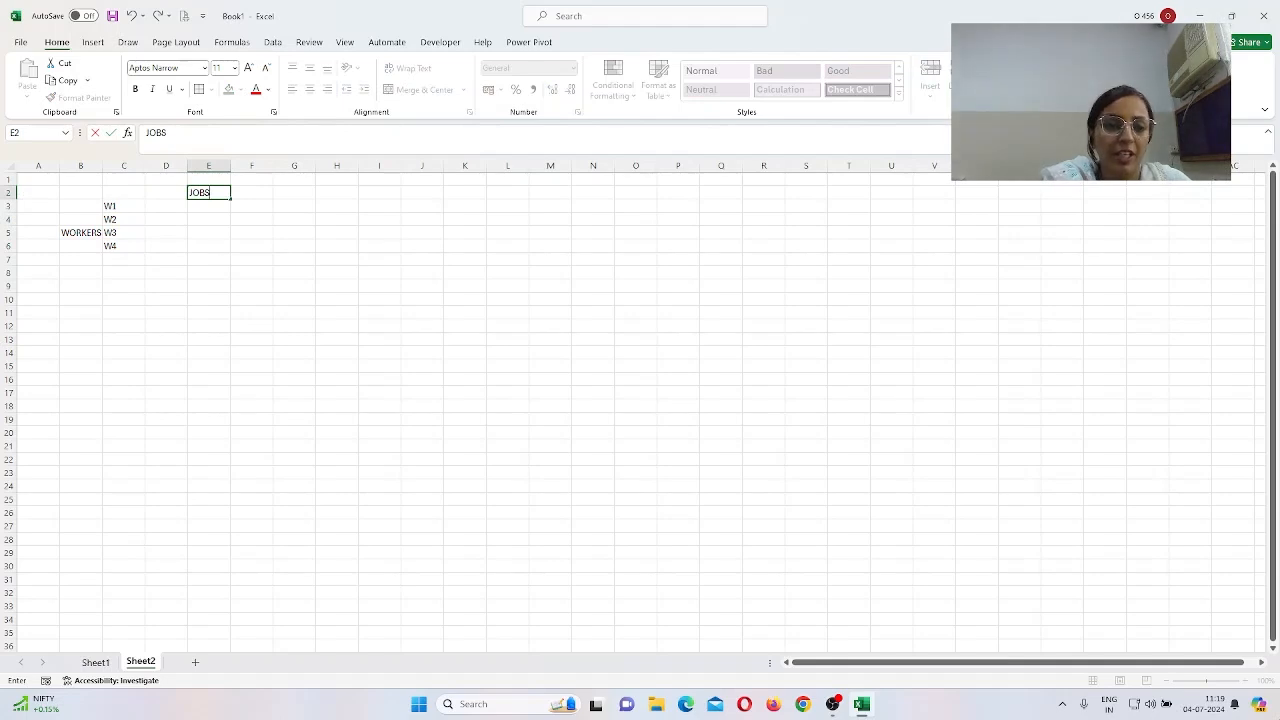
key(Return)
key(Up)
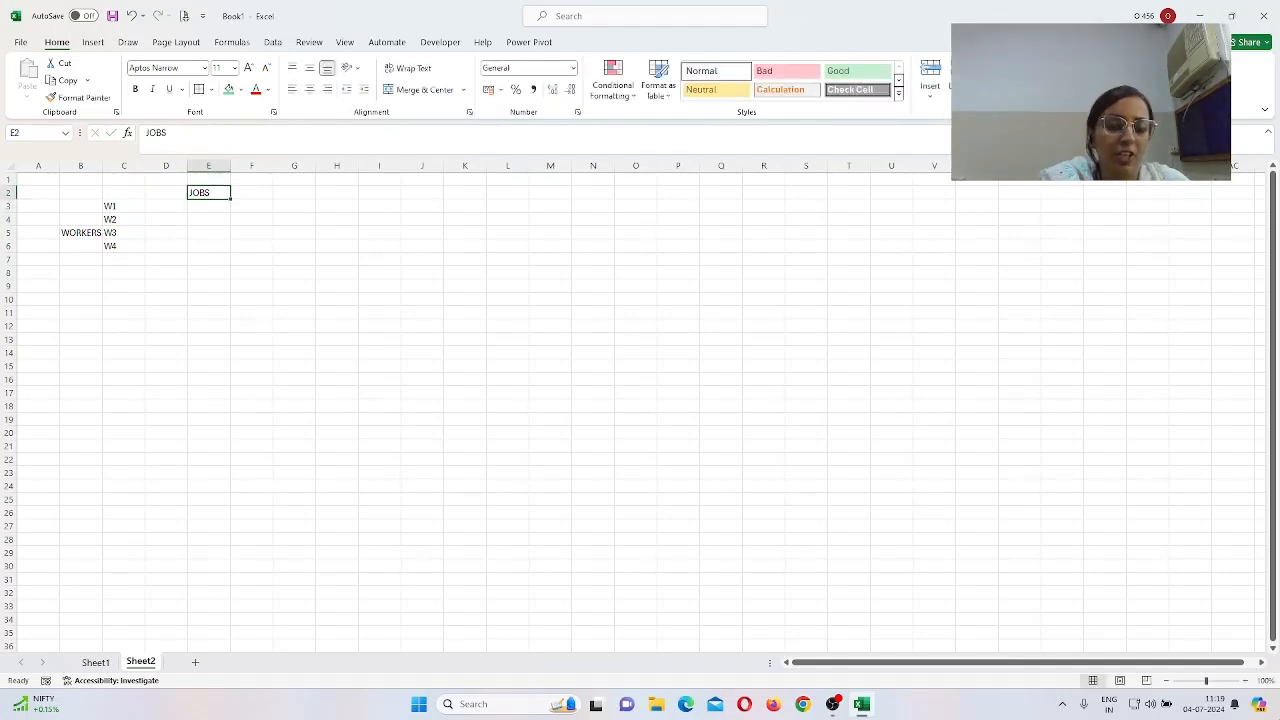
key(ctrl+c)
key(Up)
key(ctrl+v)
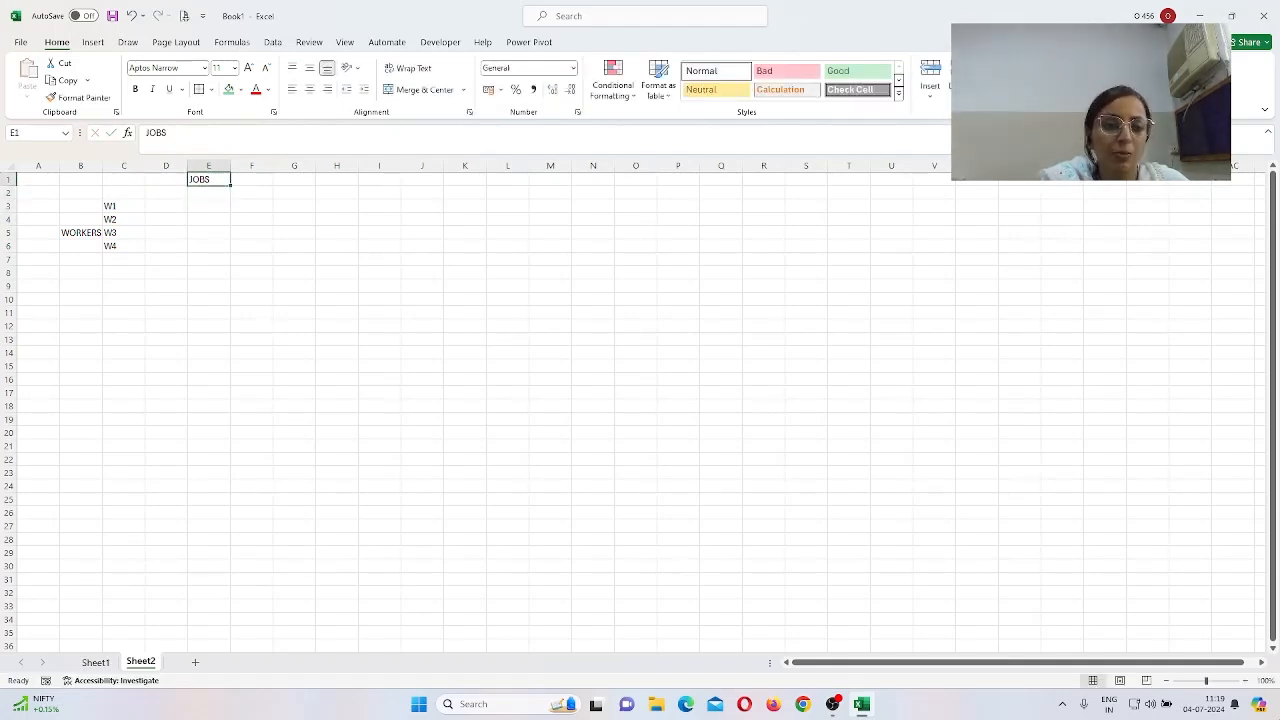
Step: Enter job headers J1, J2, J3, J4 across D2:G2
key(Down)
key(Left)
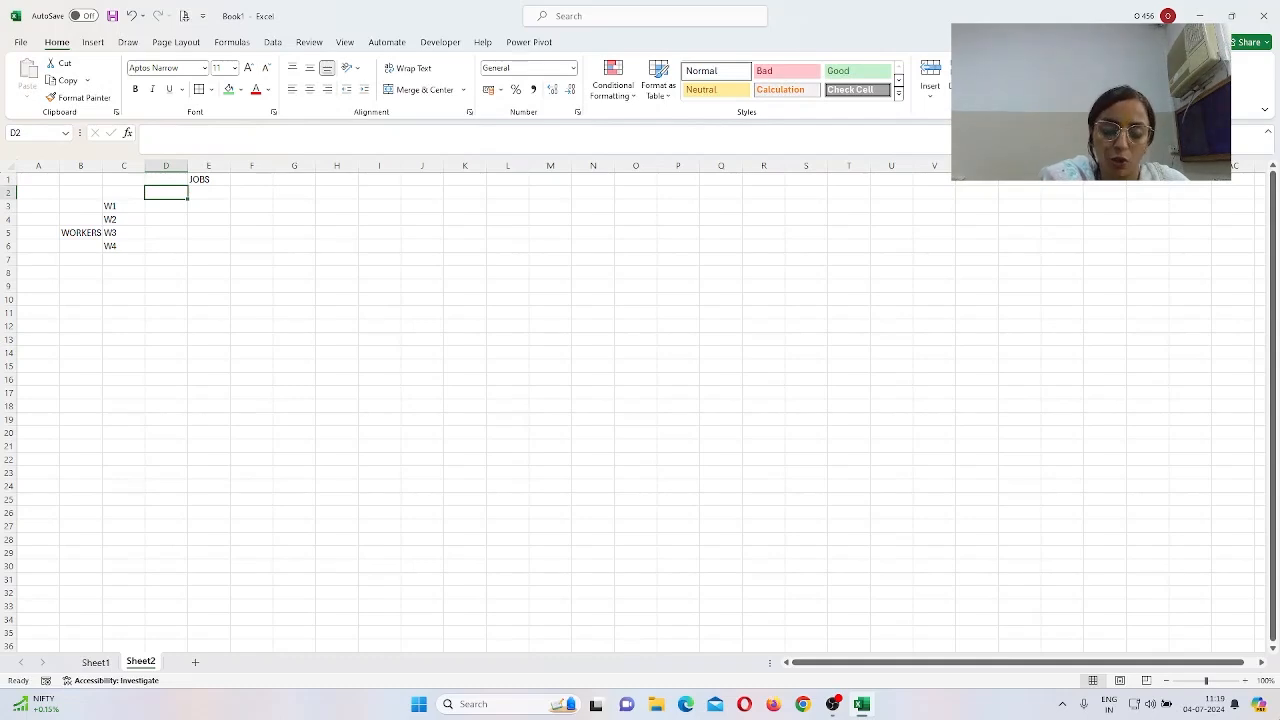
text(J1)
key(Tab)
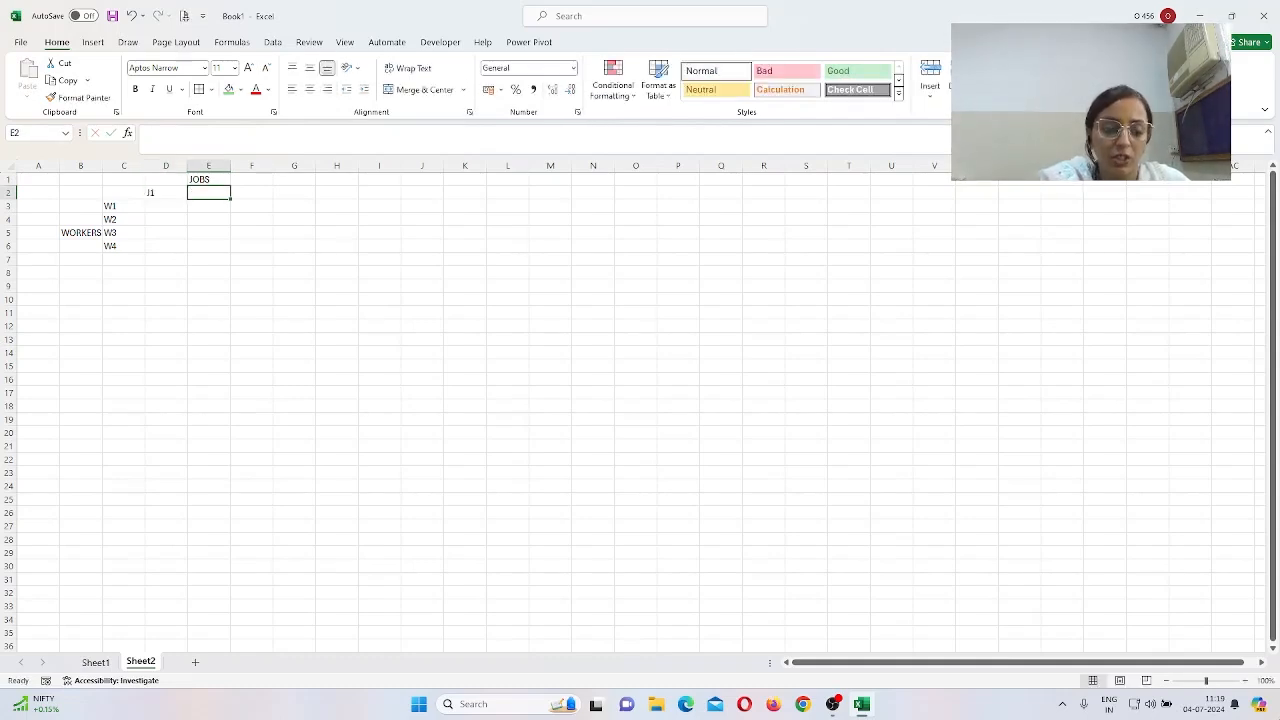
text(J2)
key(Tab)
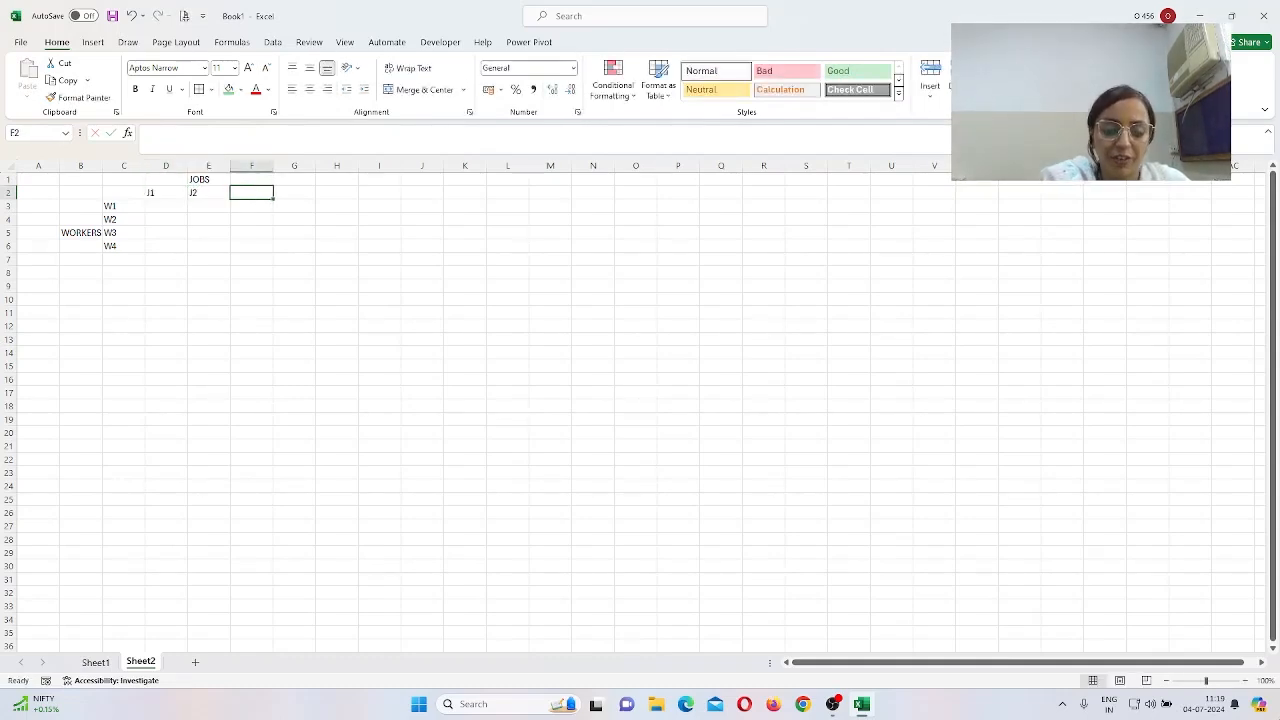
text(J3)
key(Tab)
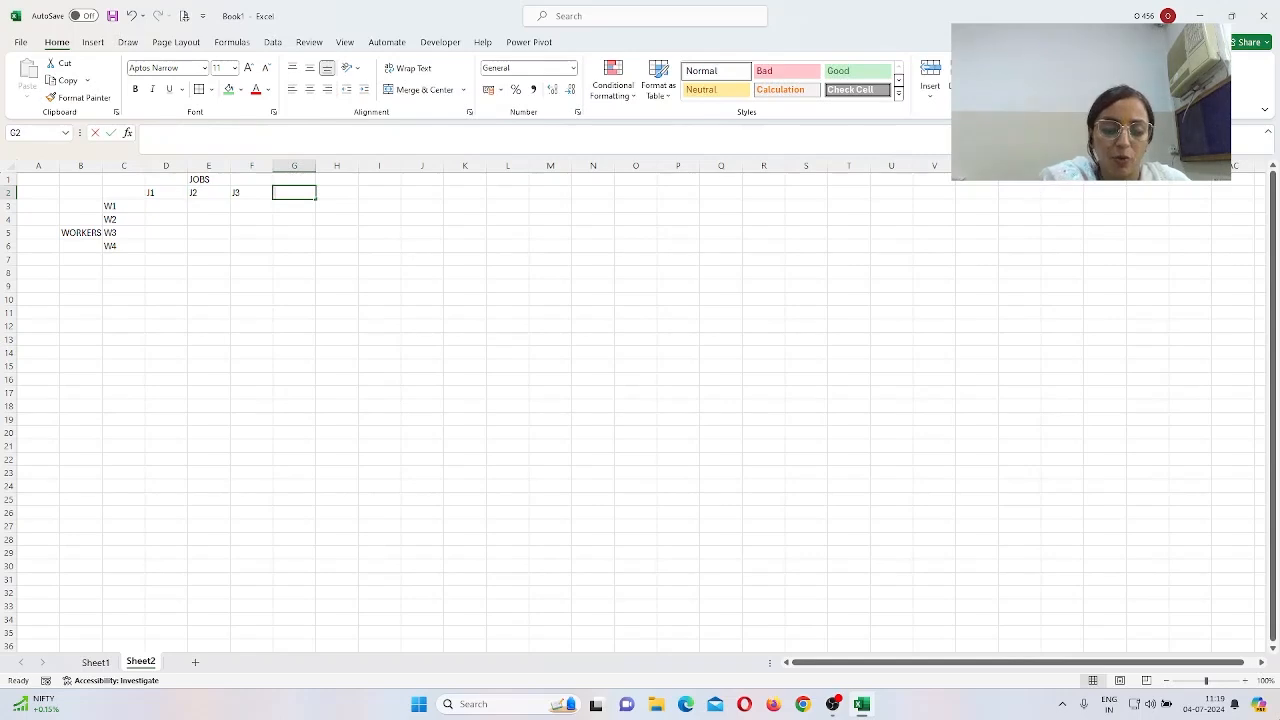
text(J4)
key(Return)
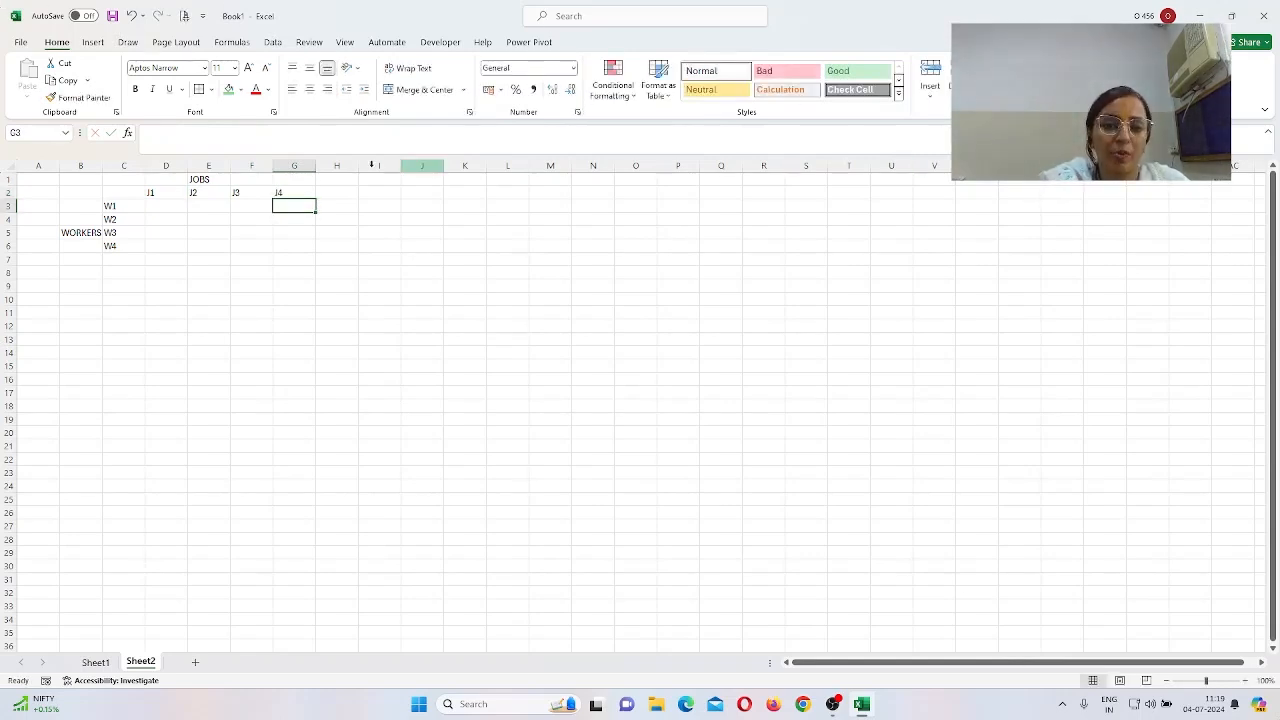
Step: Enter the title COST MATRIX in cell A1
click(44, 179)
text(C)
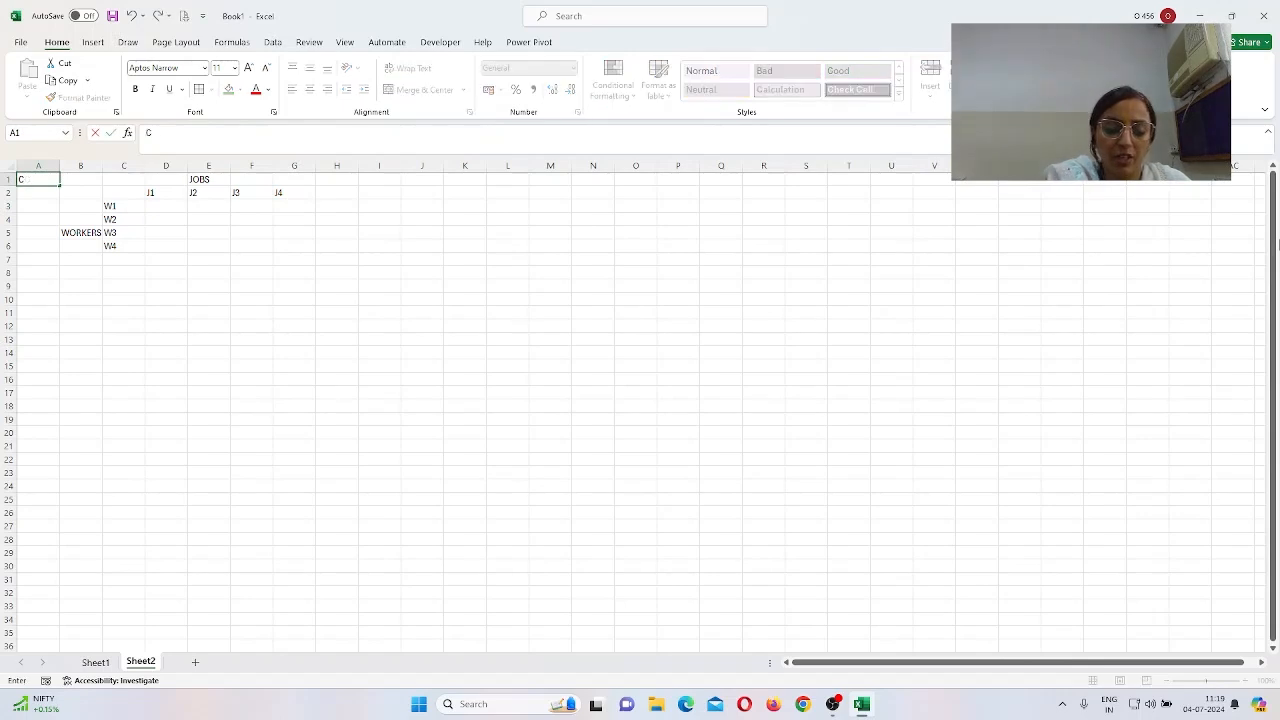
text(OST MATRIX)
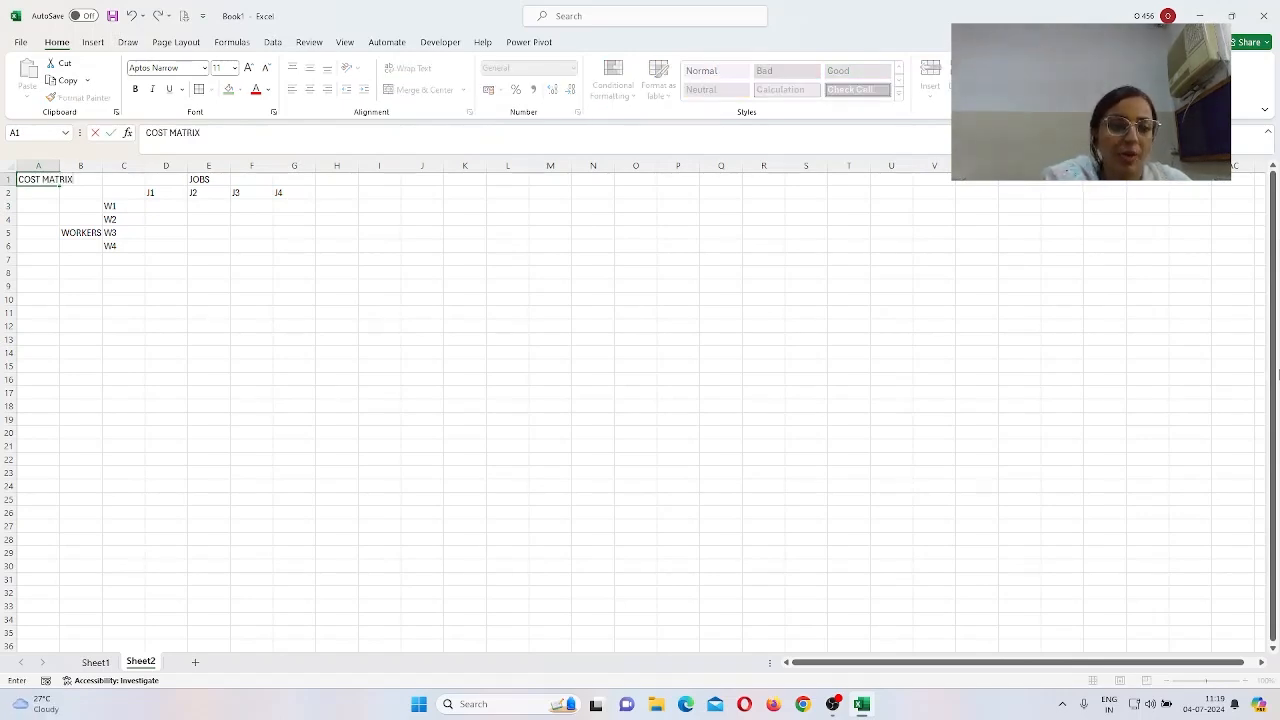
key(Return)
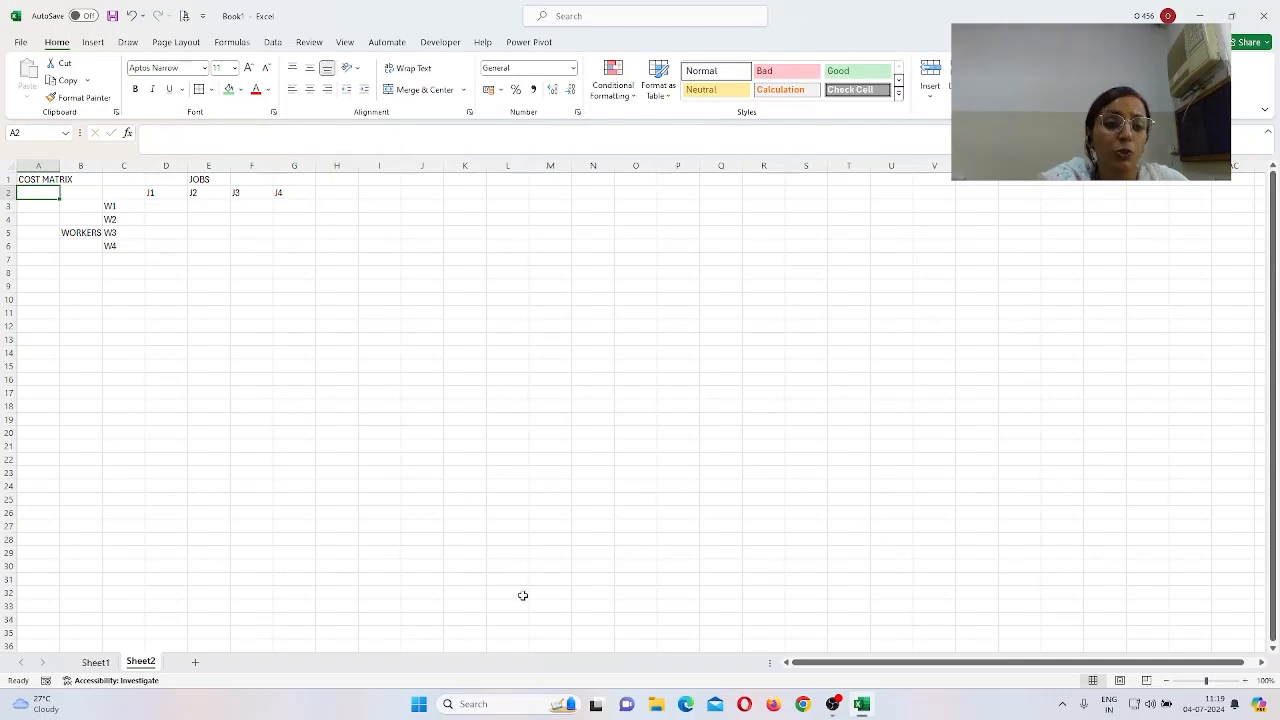
Step: Merge and centre WORKERS over B3:B6 with middle alignment, and JOBS over D1:G1
drag(80, 205, 80, 243)
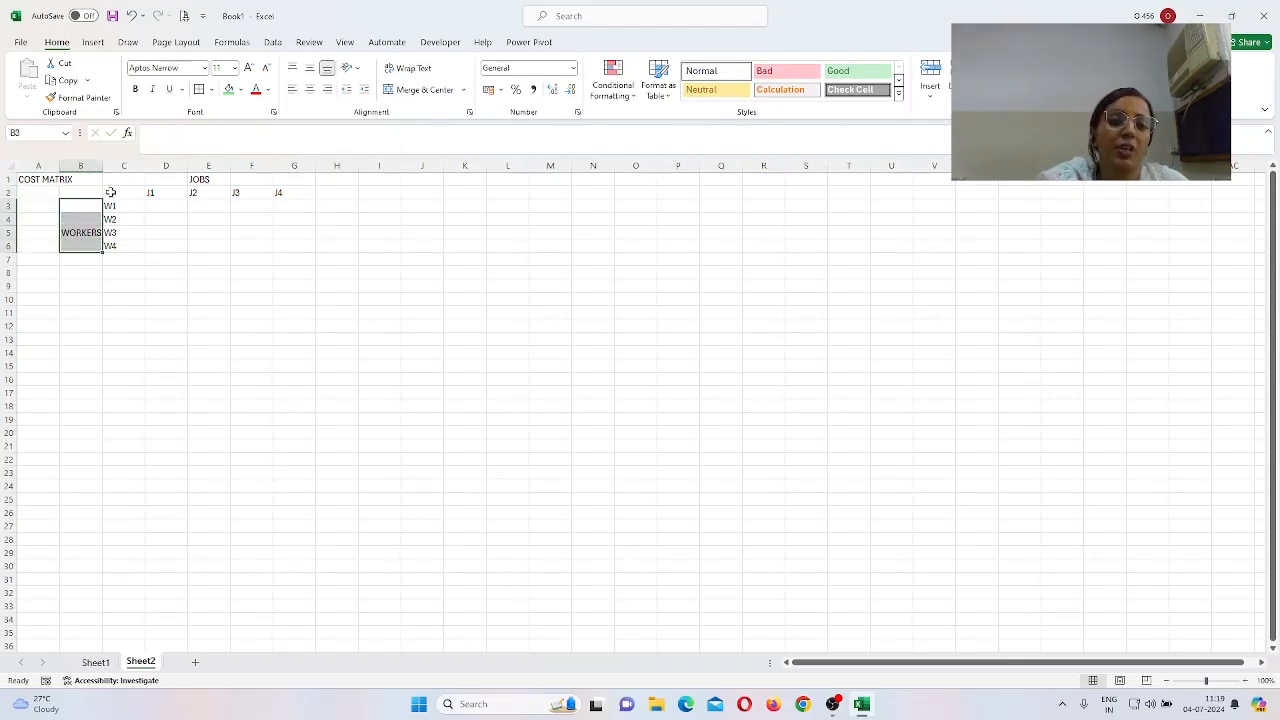
click(425, 90)
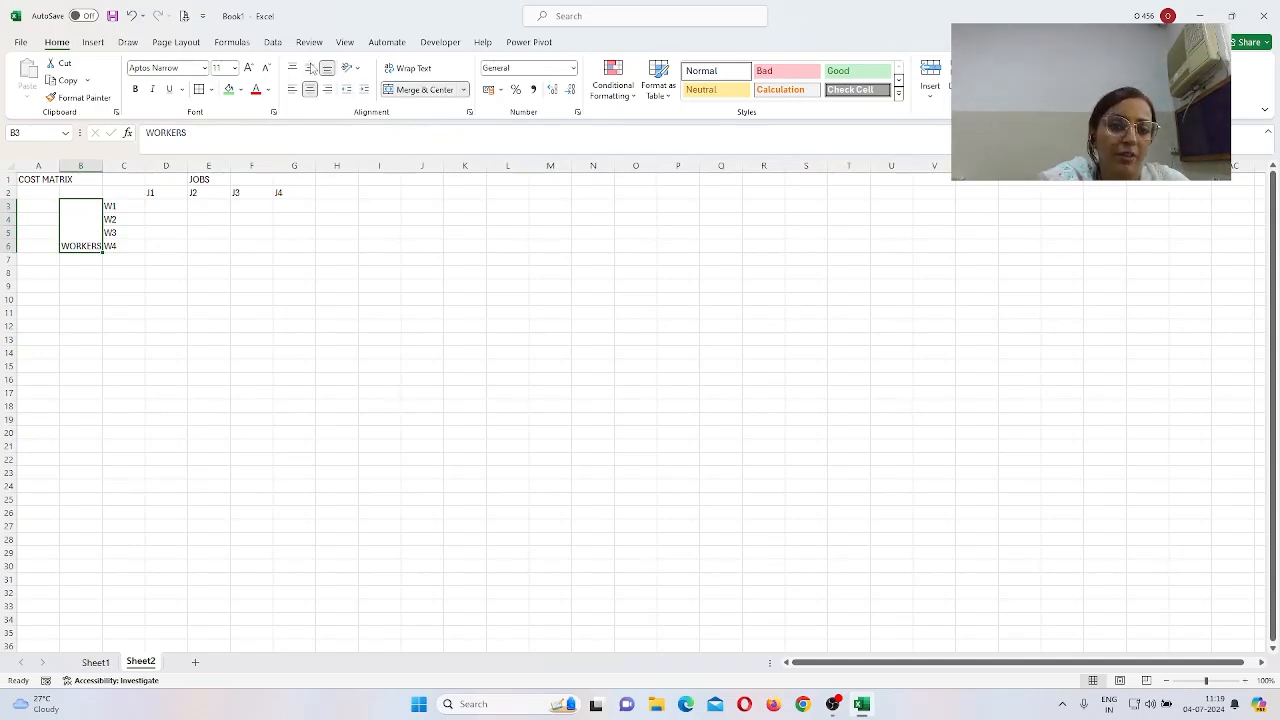
click(310, 68)
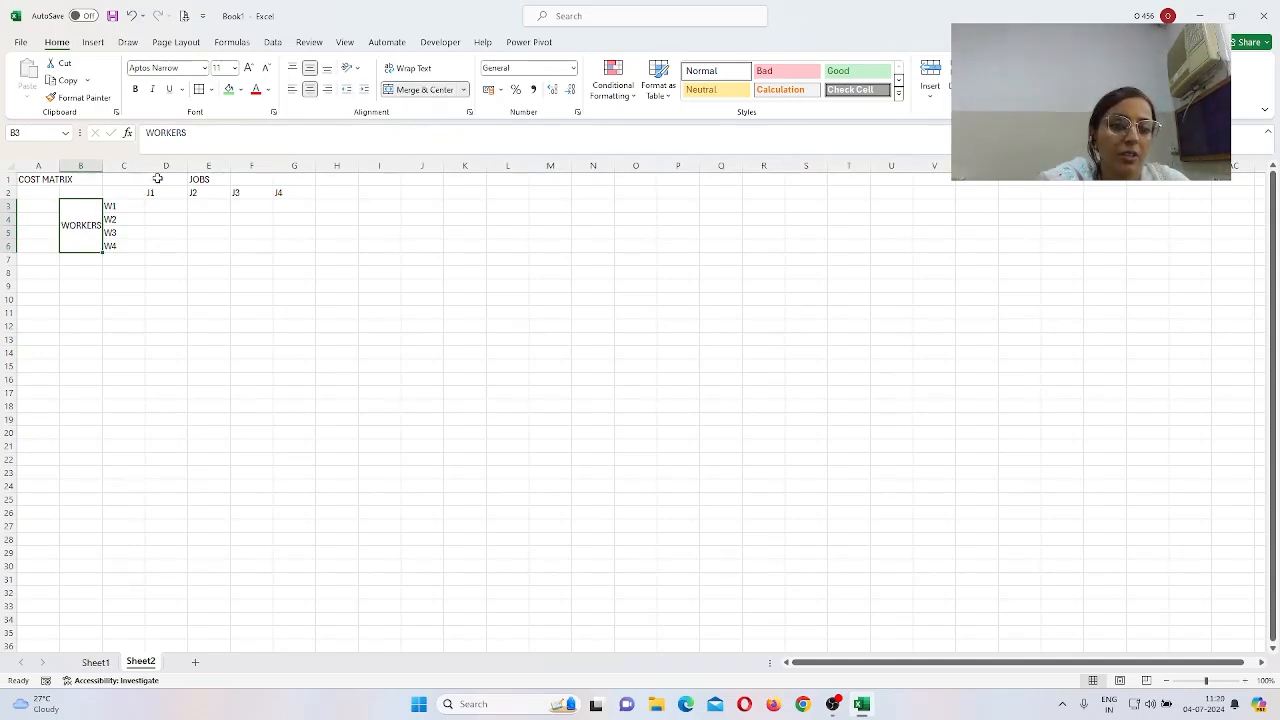
drag(160, 179, 273, 177)
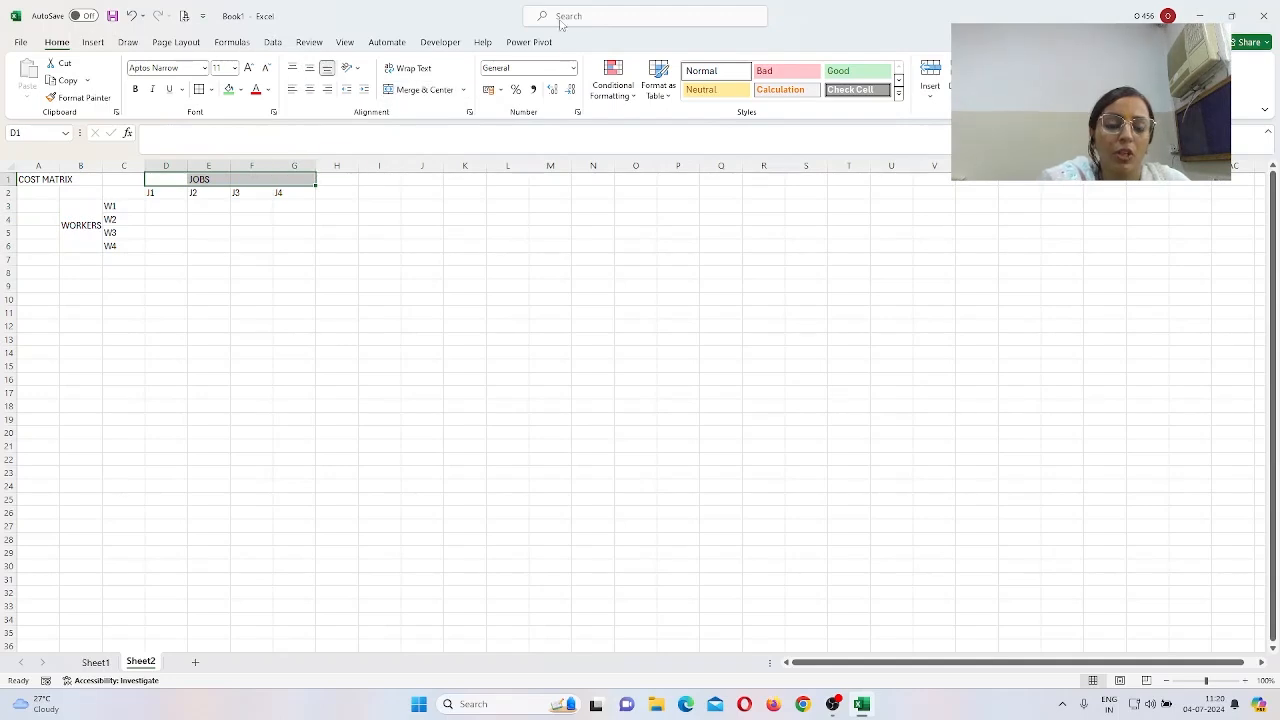
click(418, 91)
Step: Select the table area A1:J27
click(494, 337)
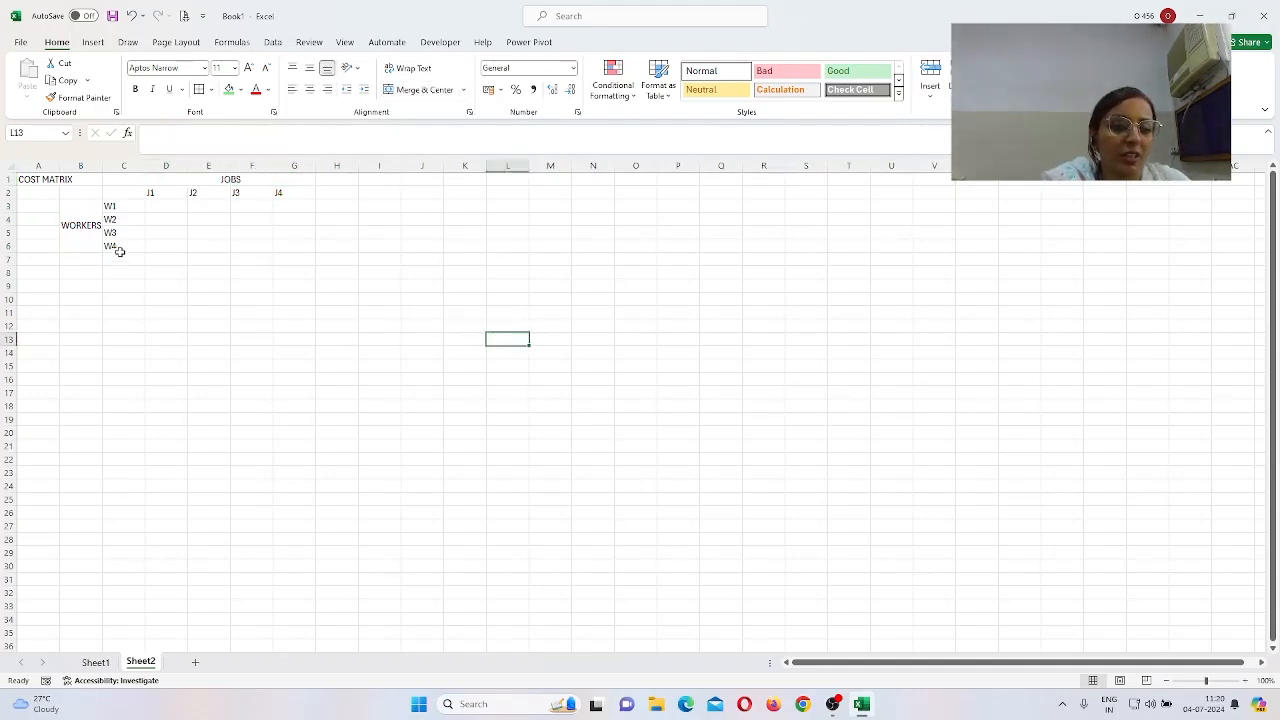
drag(28, 180, 300, 380)
drag(380, 511, 402, 520)
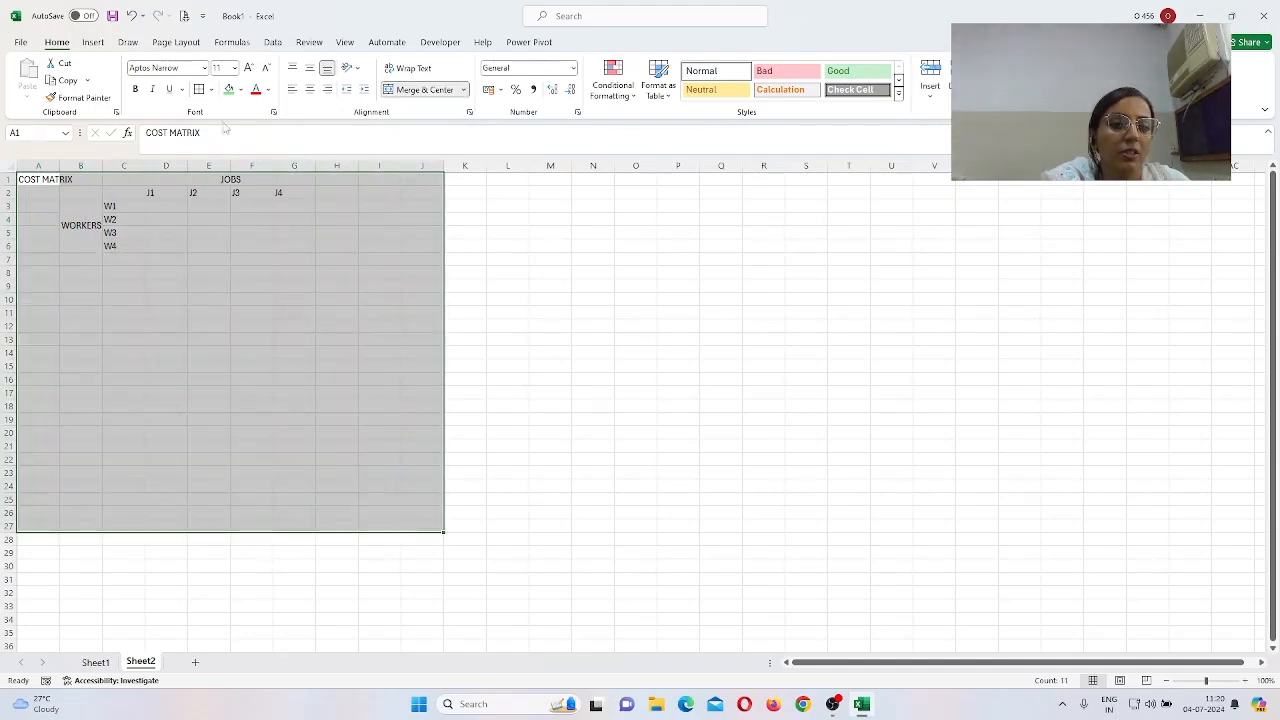
Step: Set the selected cells' font size to 18
click(205, 68)
text(ti)
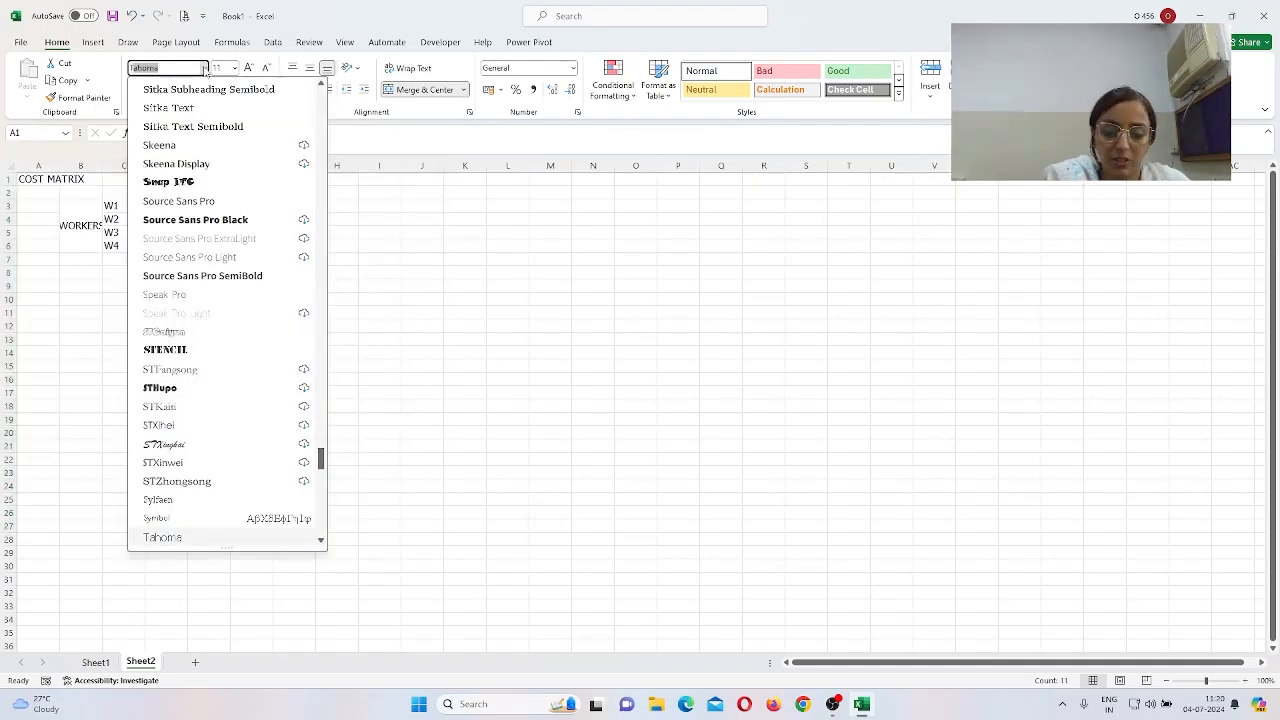
click(414, 314)
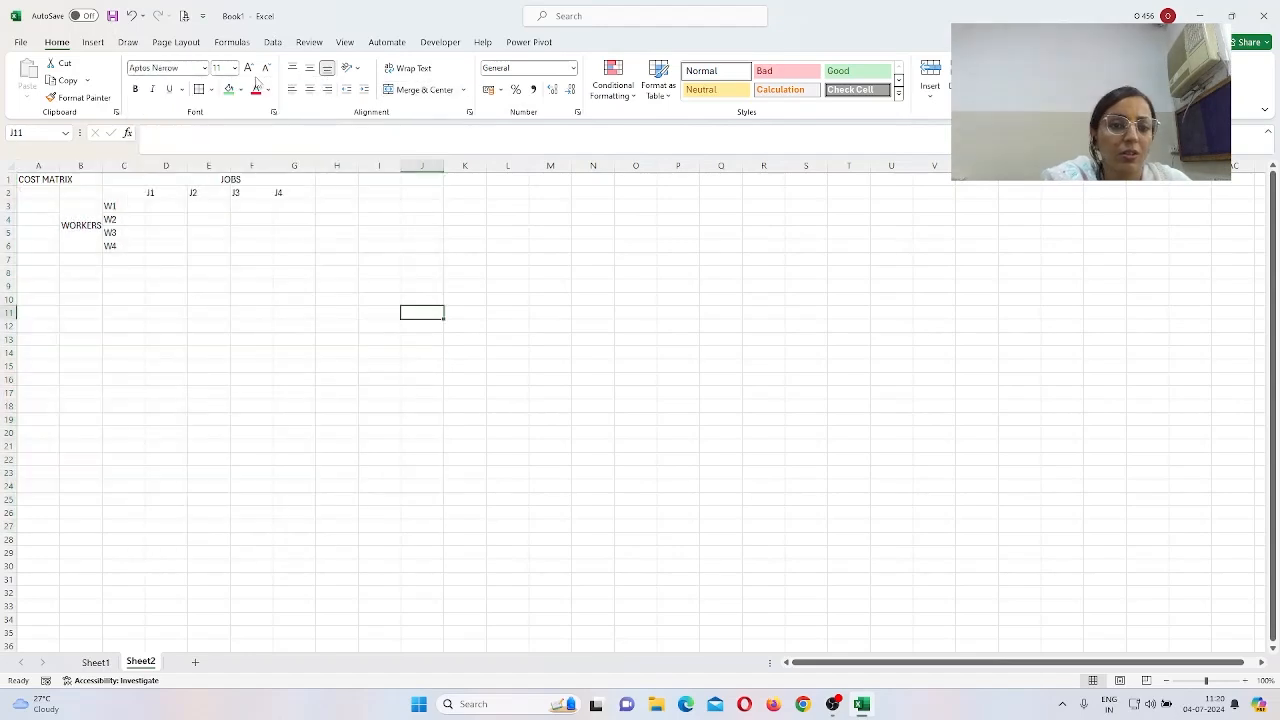
click(205, 68)
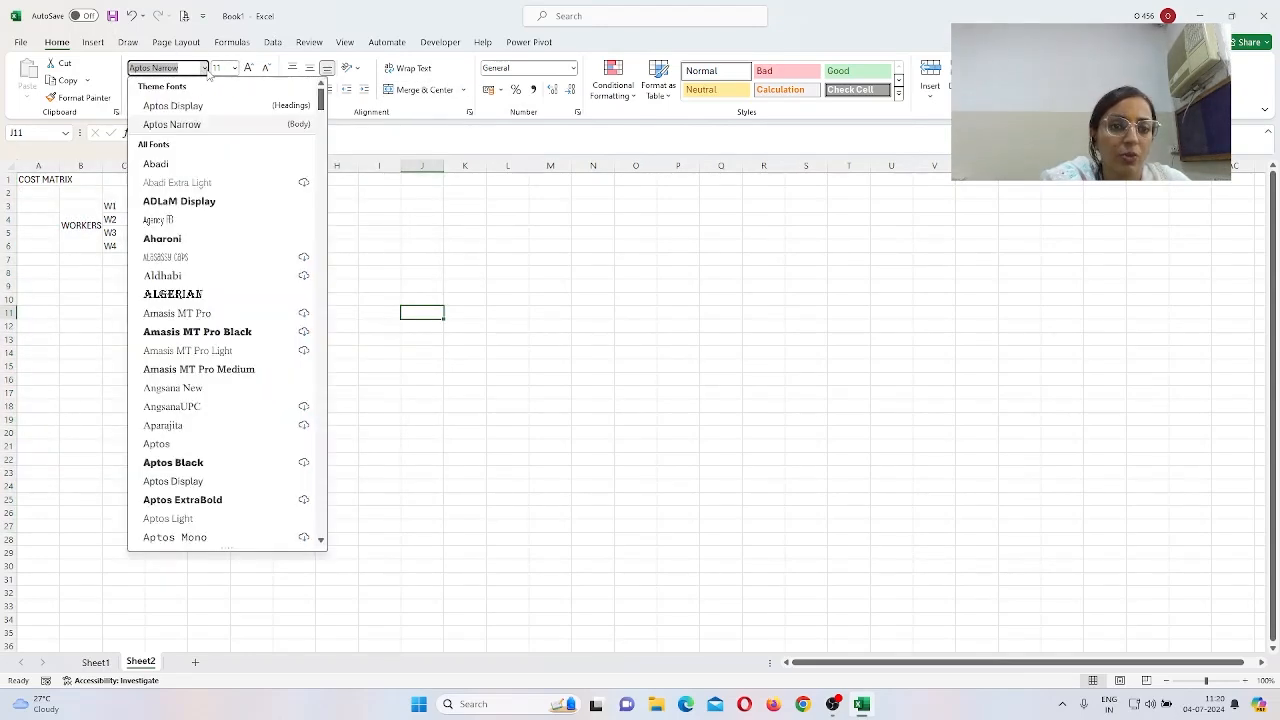
text(ti)
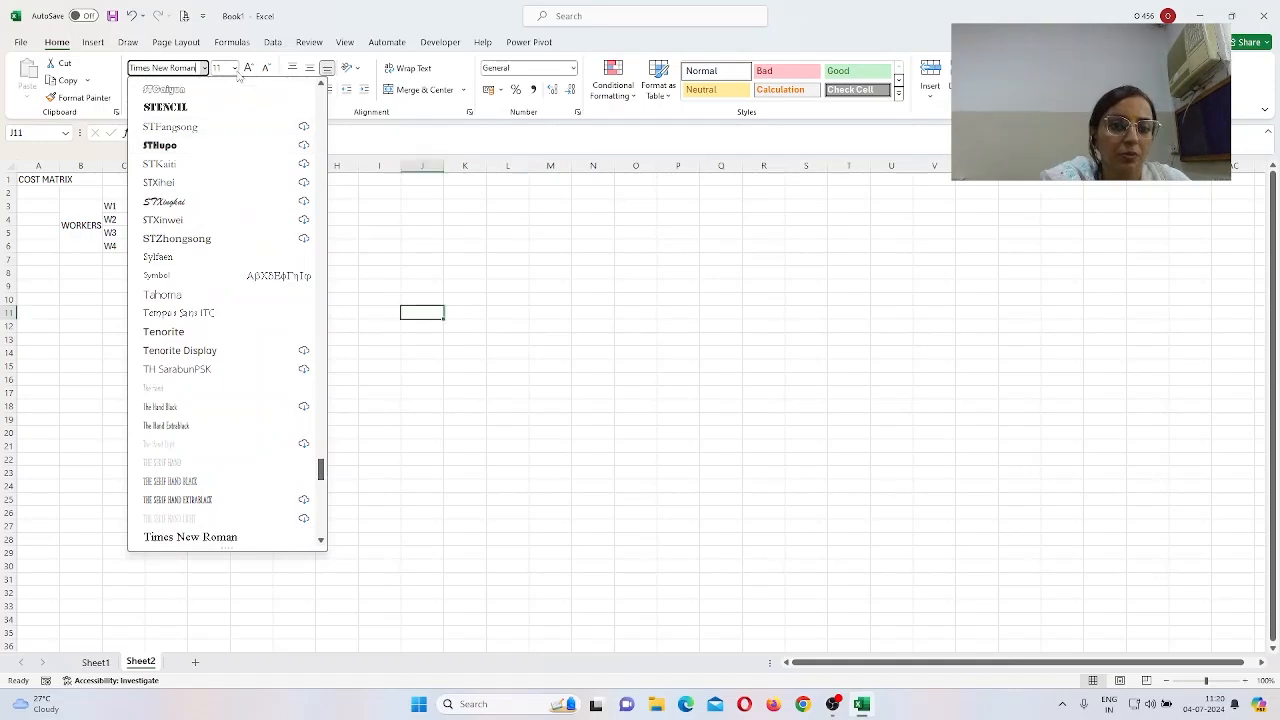
click(235, 70)
click(229, 184)
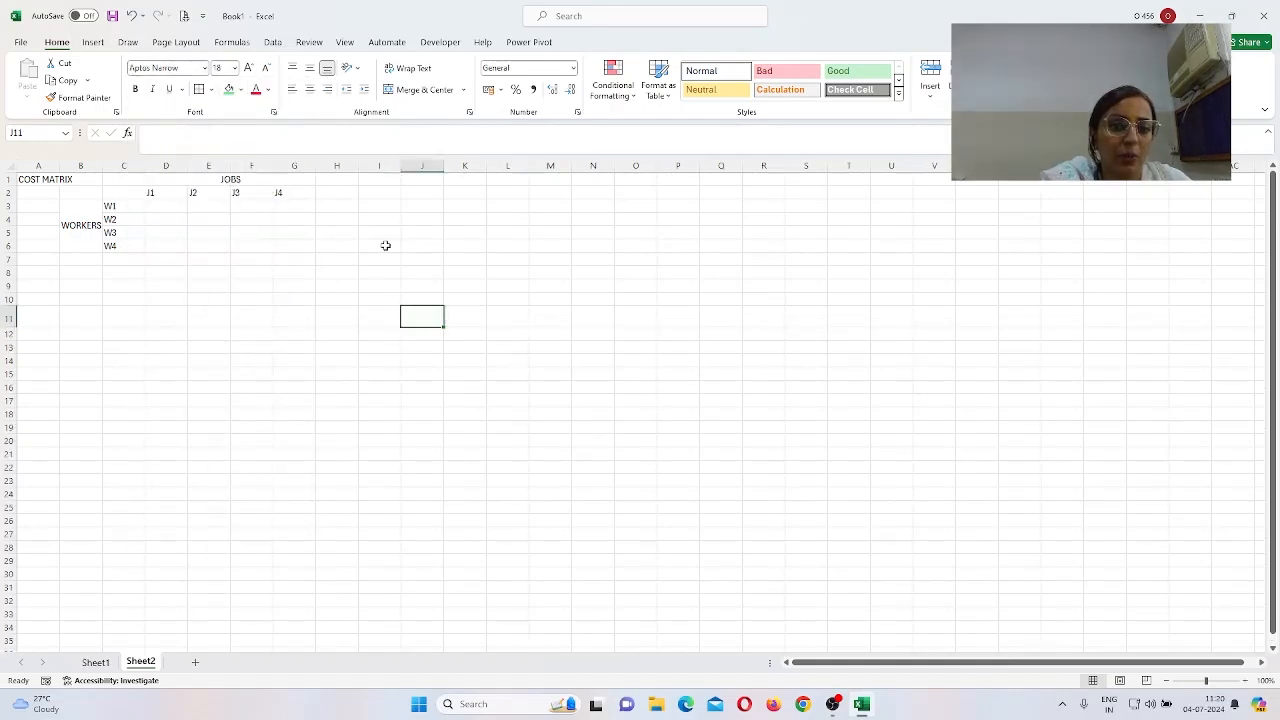
click(410, 246)
Step: Give the reselected cost matrix block 18-point text and autofit column B for WORKERS
drag(30, 178, 211, 240)
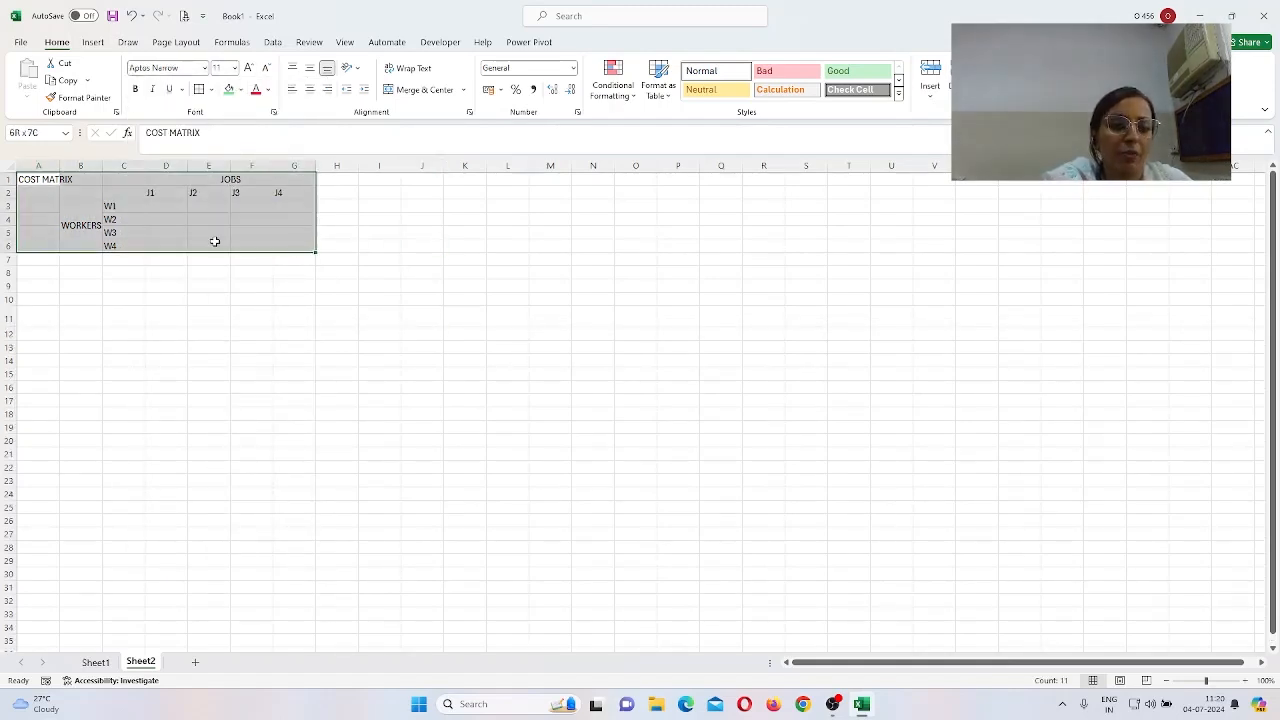
drag(50, 181, 401, 418)
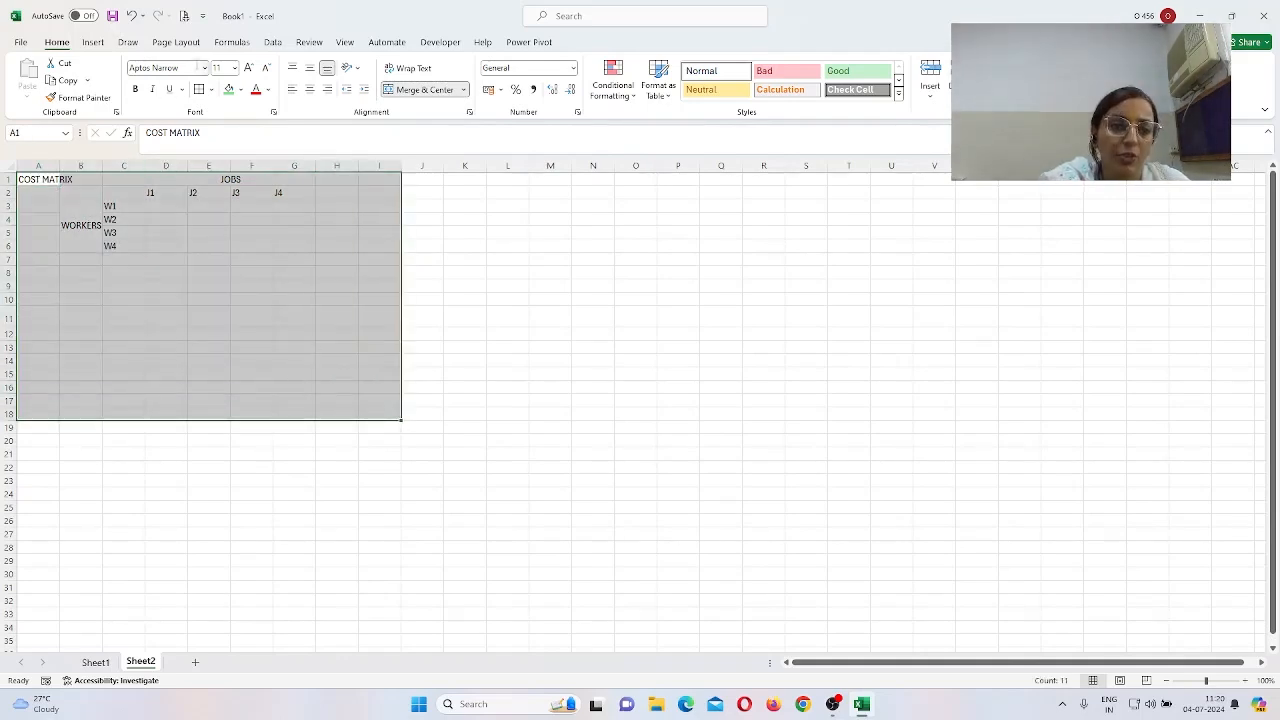
click(234, 68)
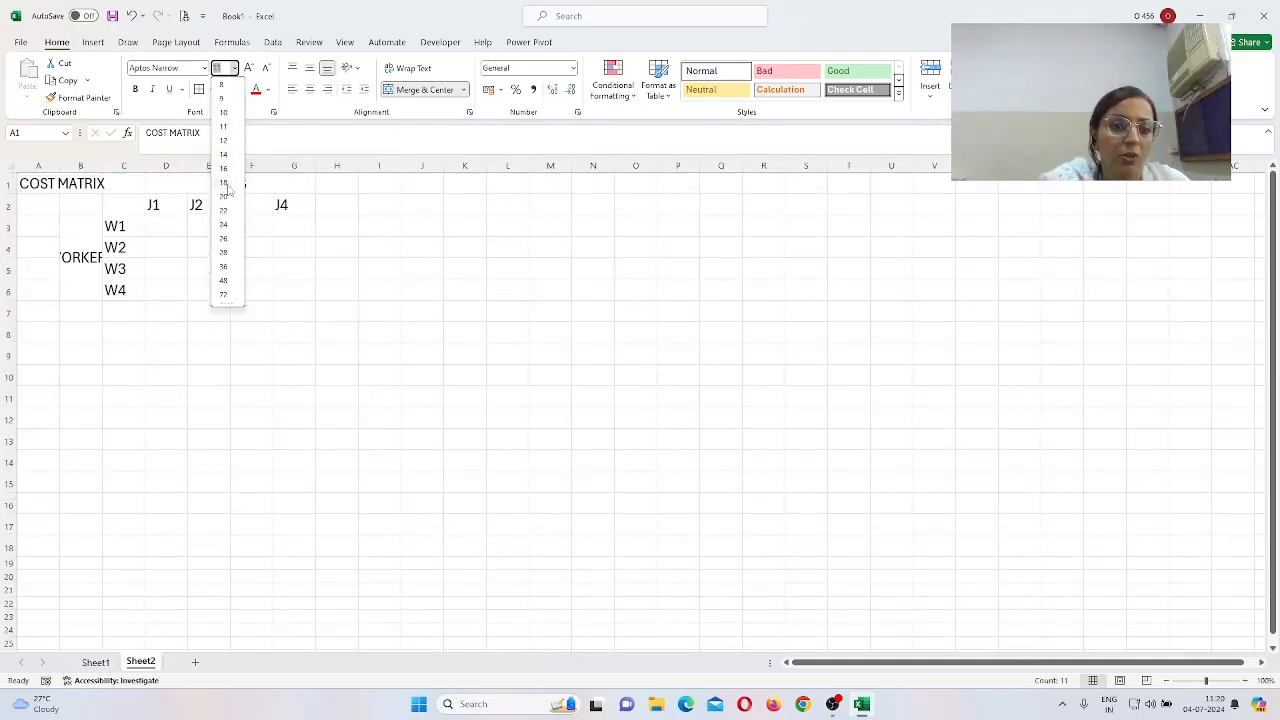
click(224, 182)
click(593, 311)
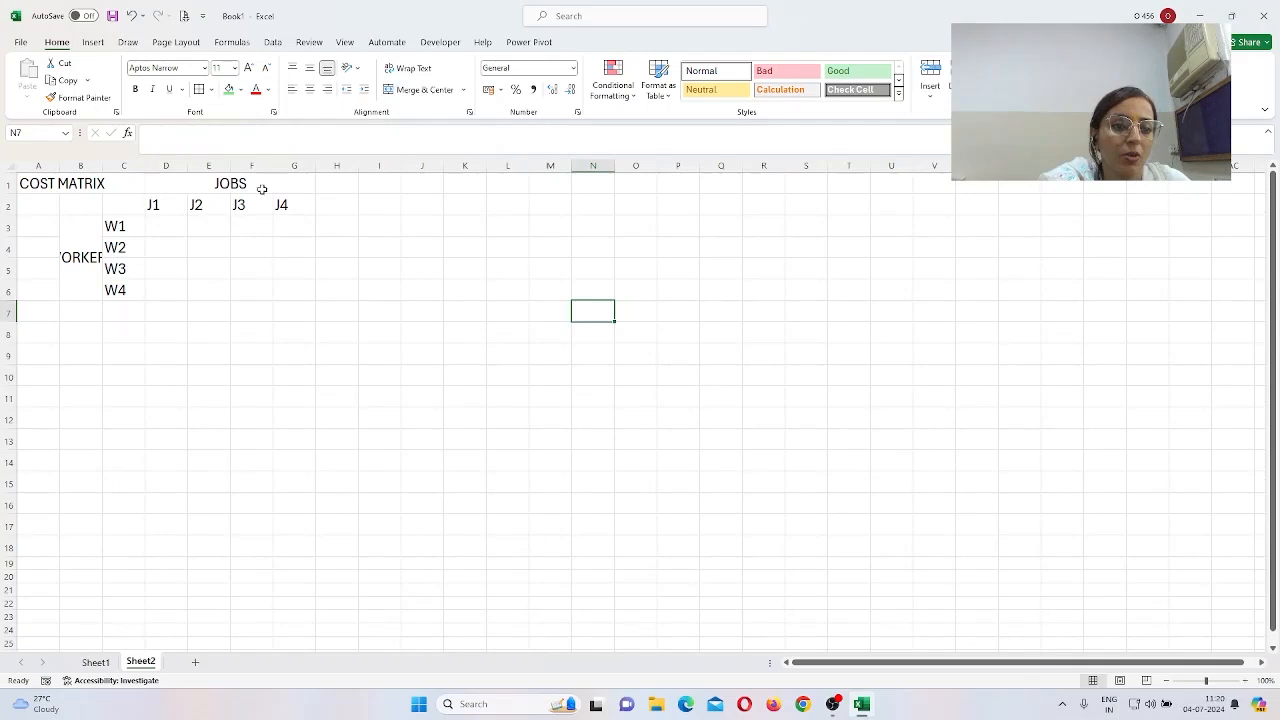
double_click(101, 167)
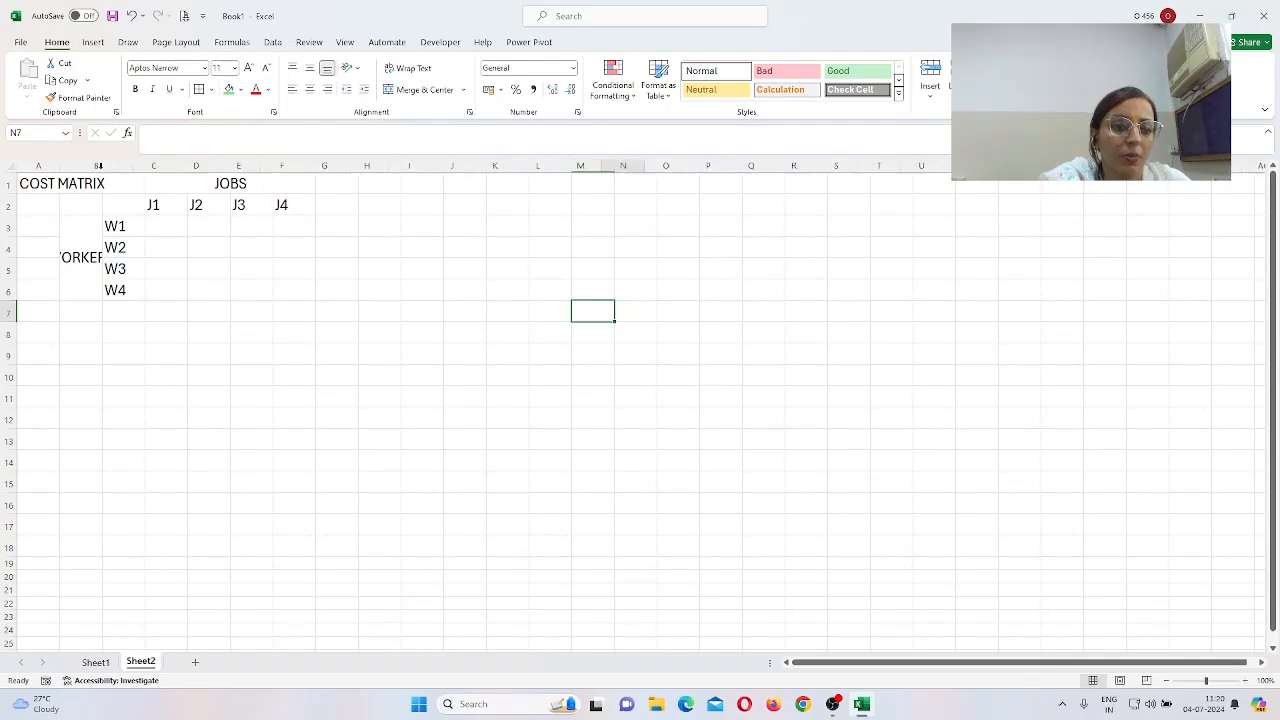
click(200, 226)
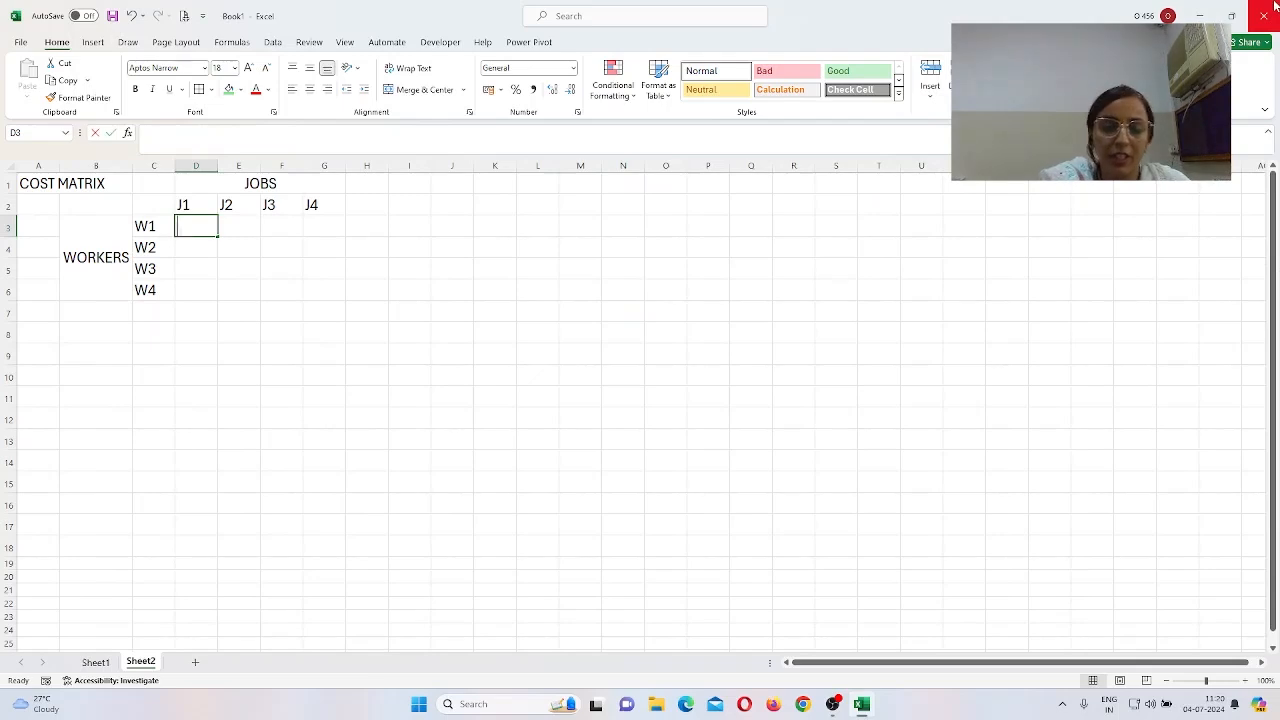
Step: Enter W1 costs 2, 10, 9, 7 and W2 costs 15, 4, 14, 8
text(2)
key(Tab)
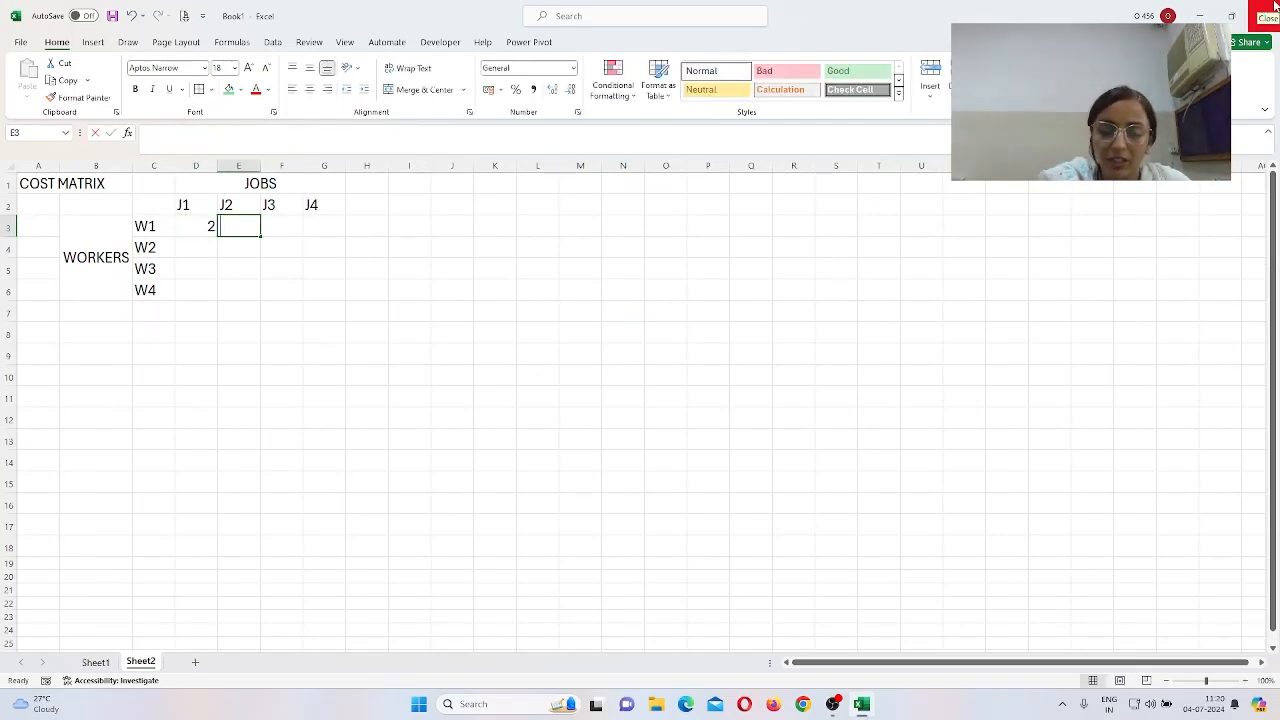
text(10)
key(Tab)
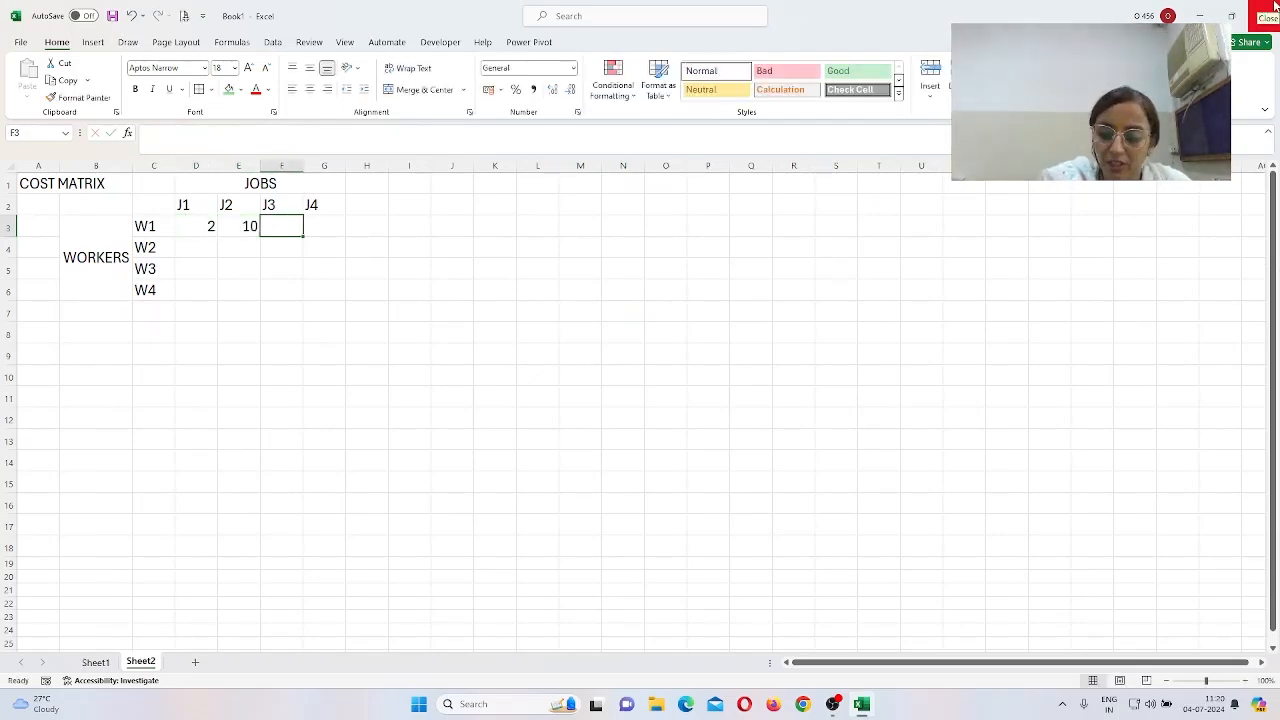
text(9)
key(Tab)
text(7)
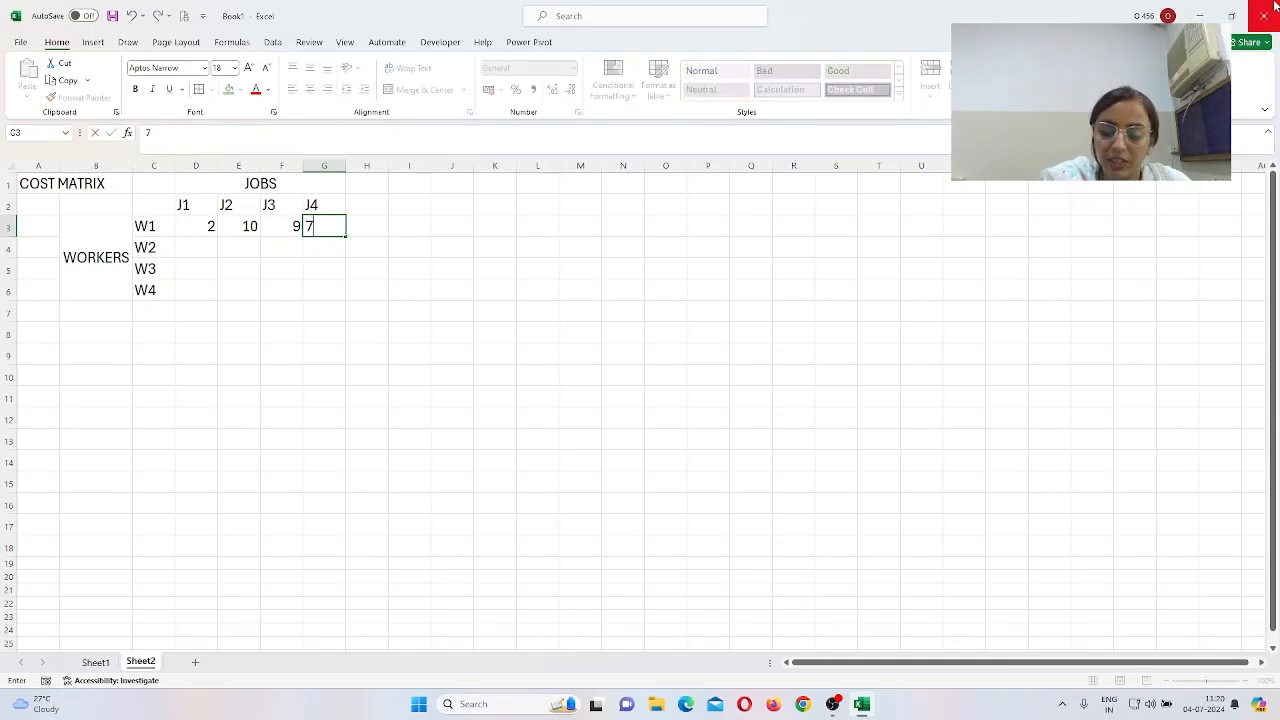
key(Return)
key(Left)
key(Left)
key(Left)
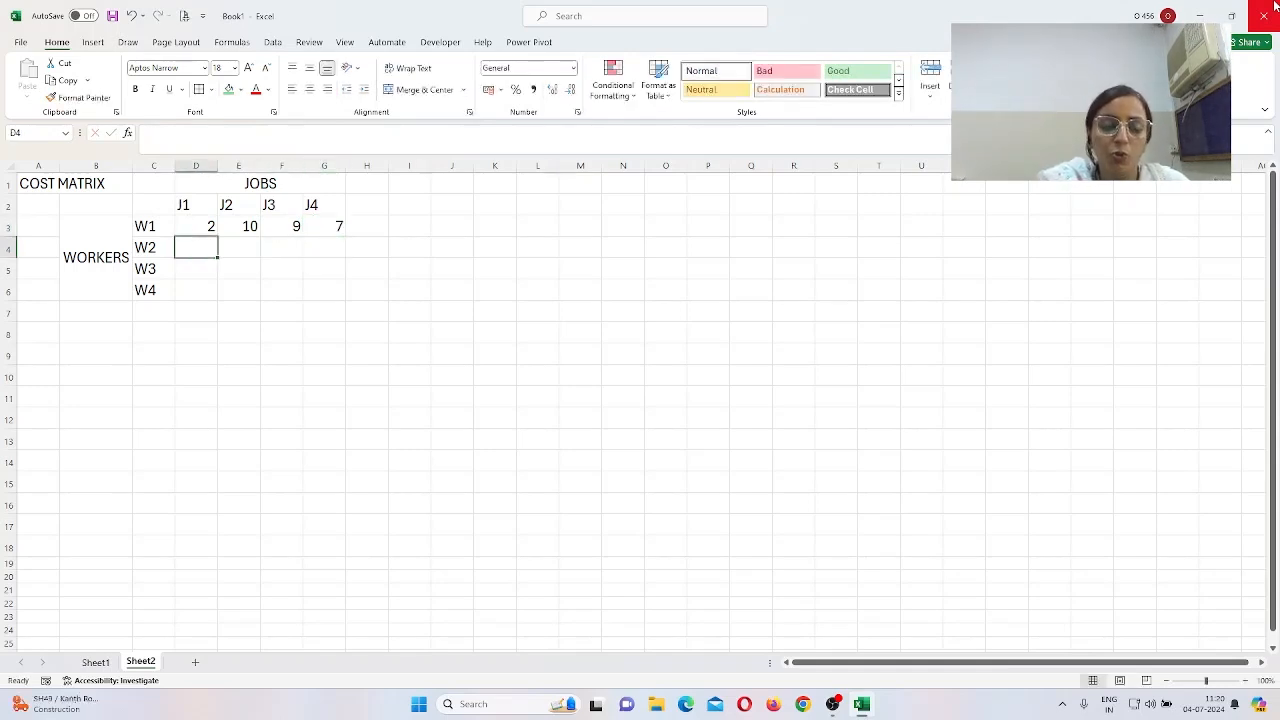
text(15)
key(Tab)
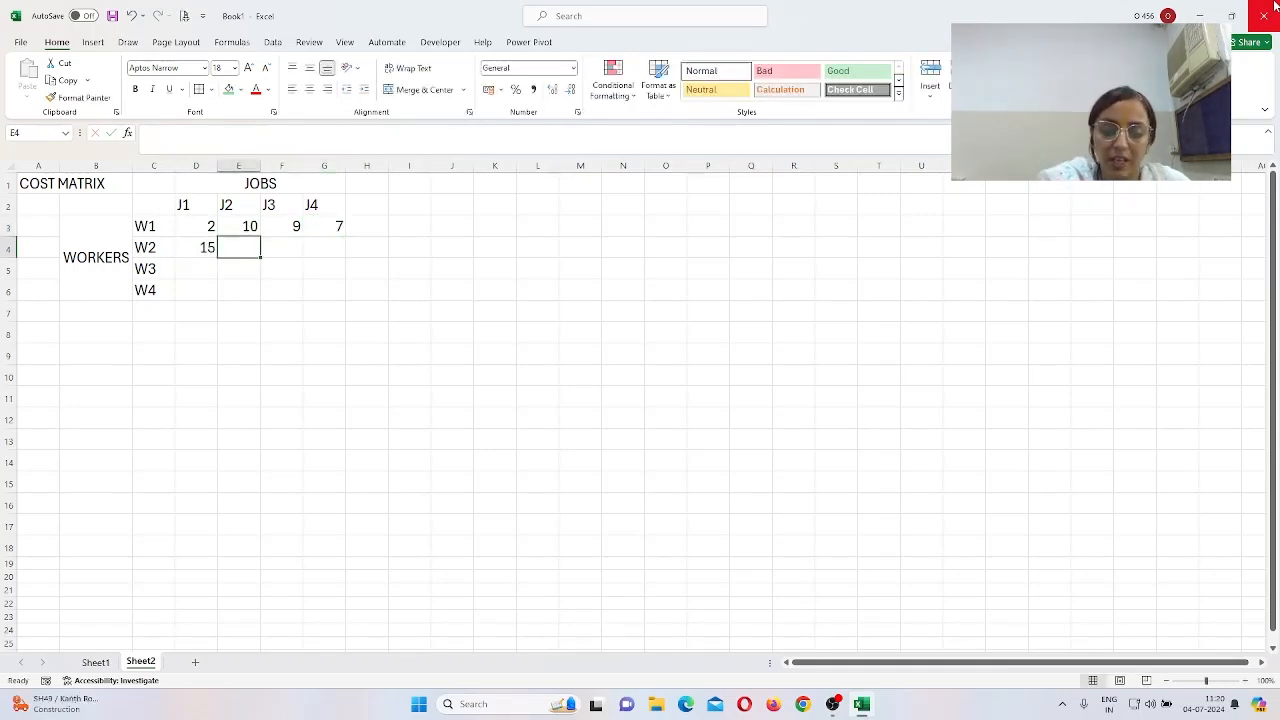
text(4)
key(Tab)
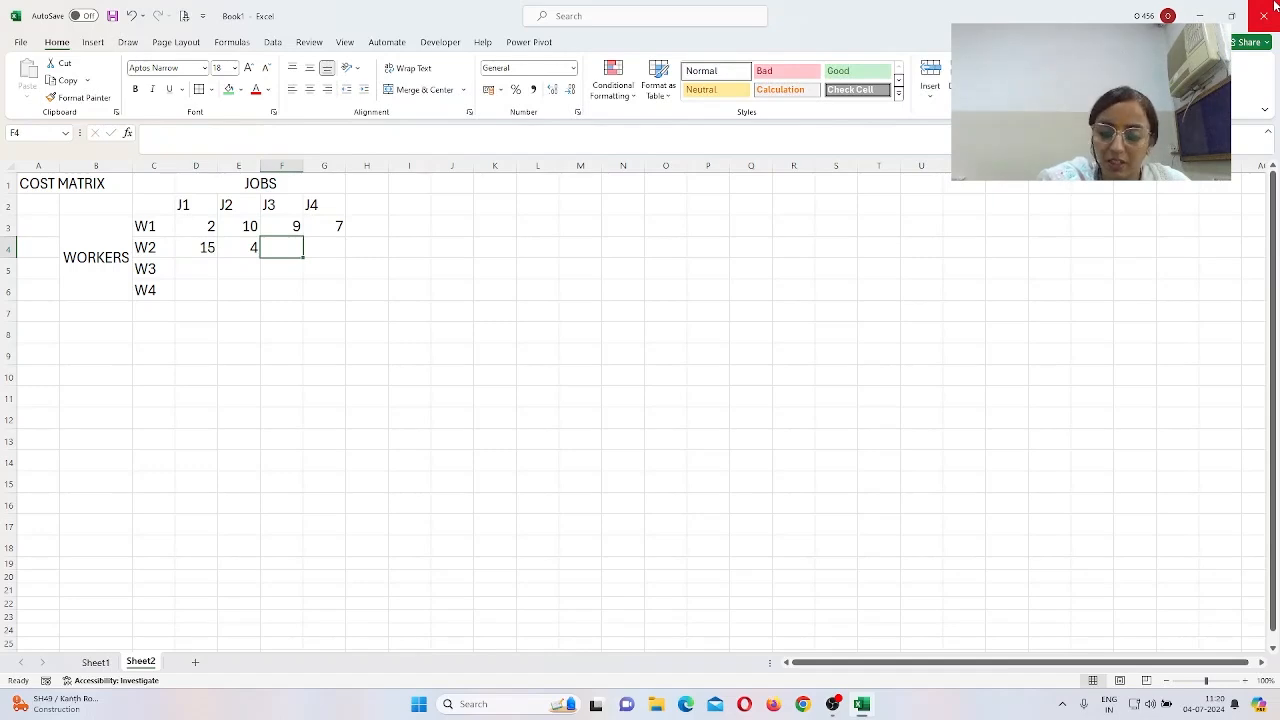
text(14)
key(Tab)
text(8)
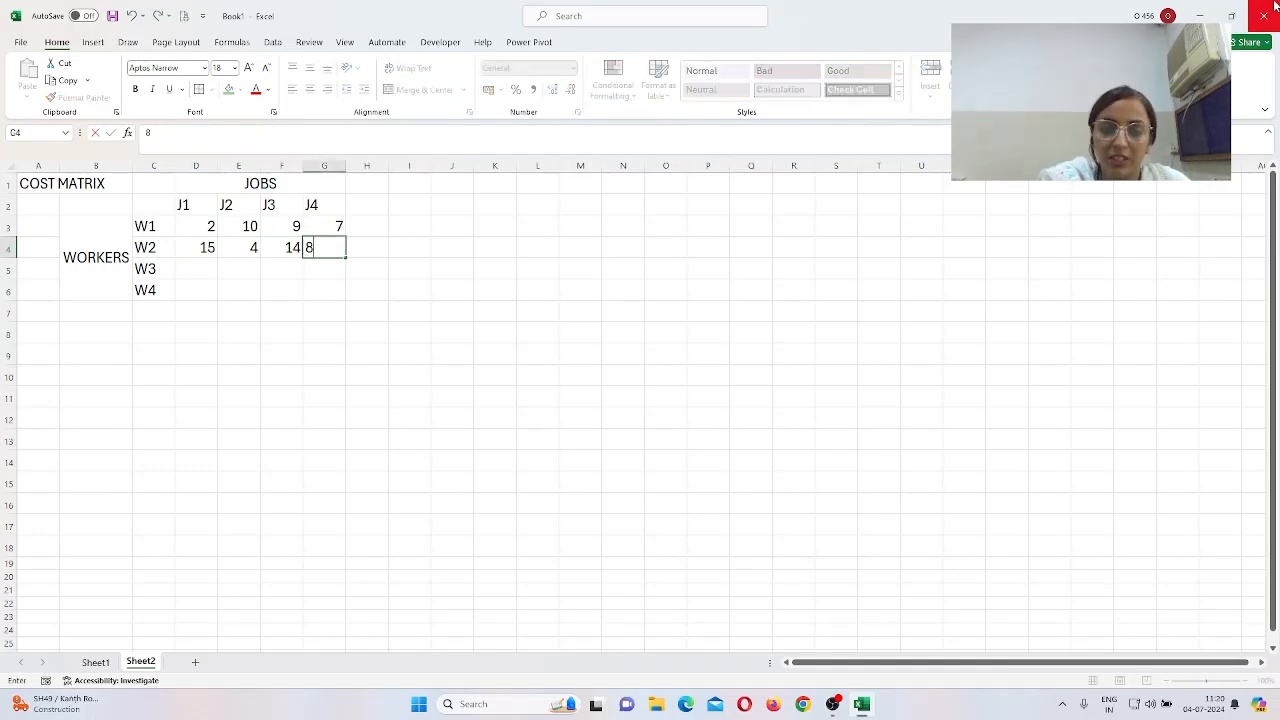
key(Down)
Step: Enter W3 costs 13, 14, 16, 11 and W4 costs 4, 15, 13, 9
key(Left)
key(Left)
key(Left)
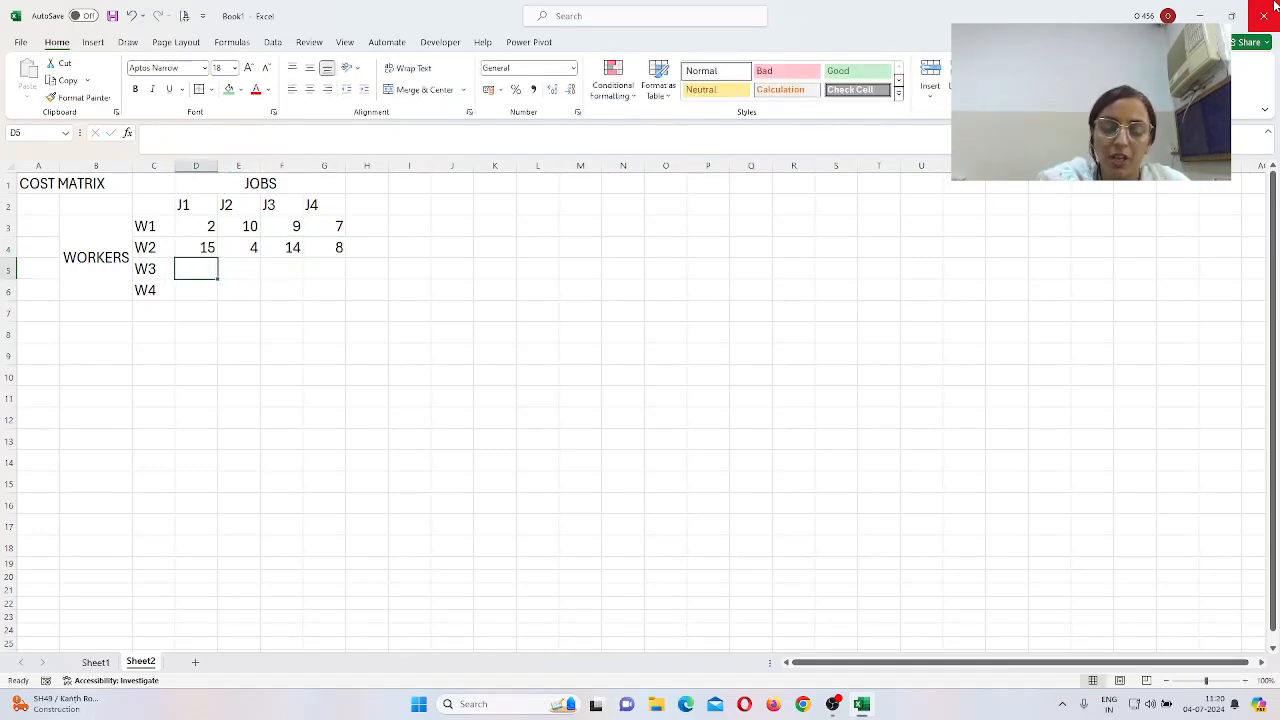
text(13)
key(Tab)
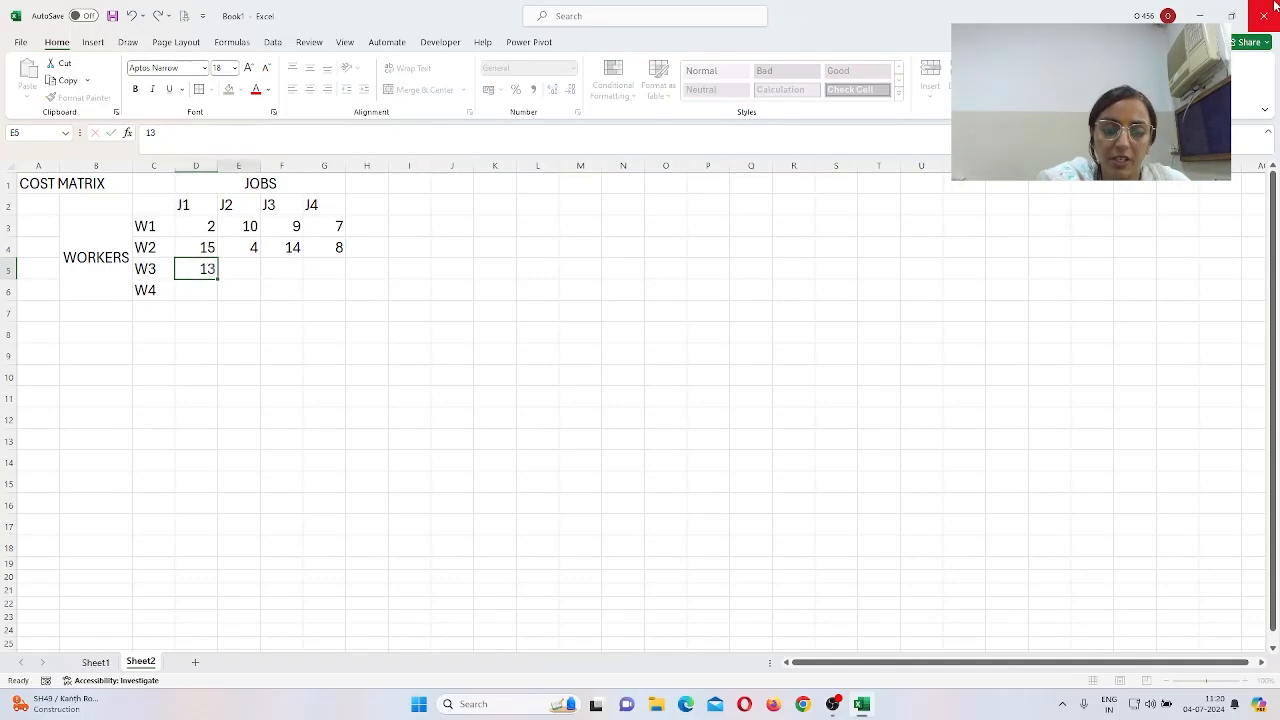
text(14)
key(Tab)
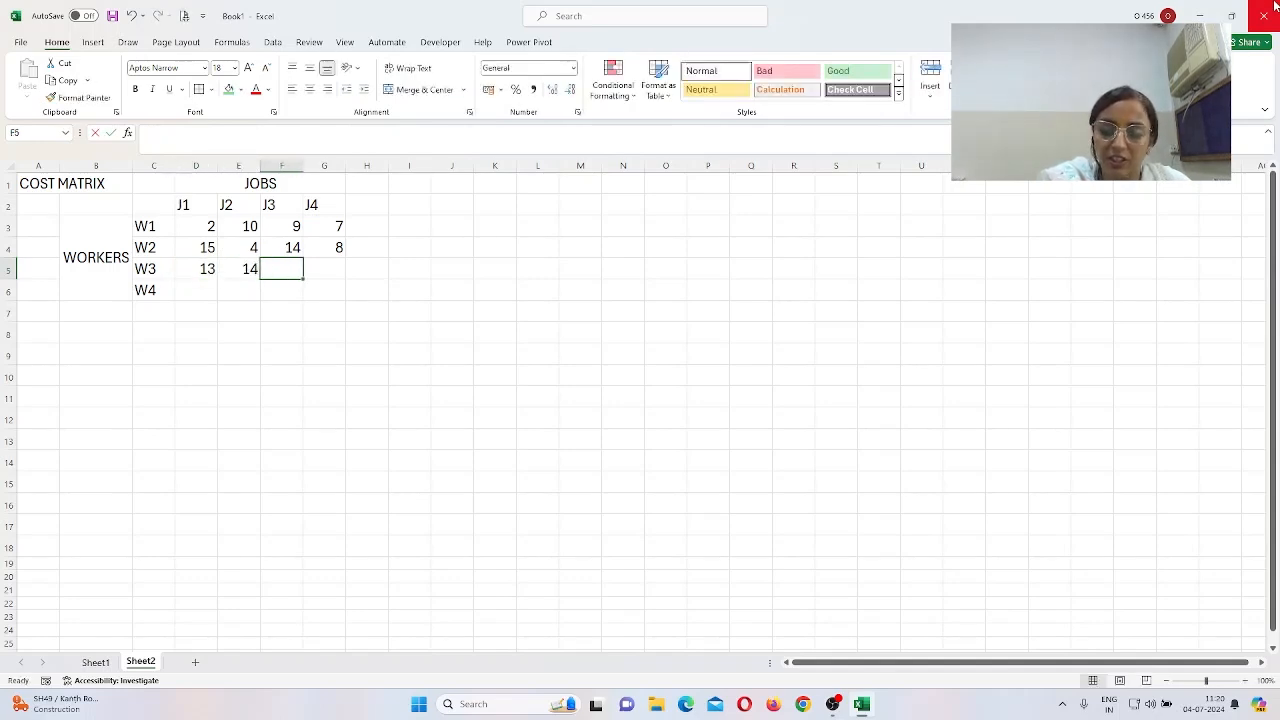
text(16)
key(Tab)
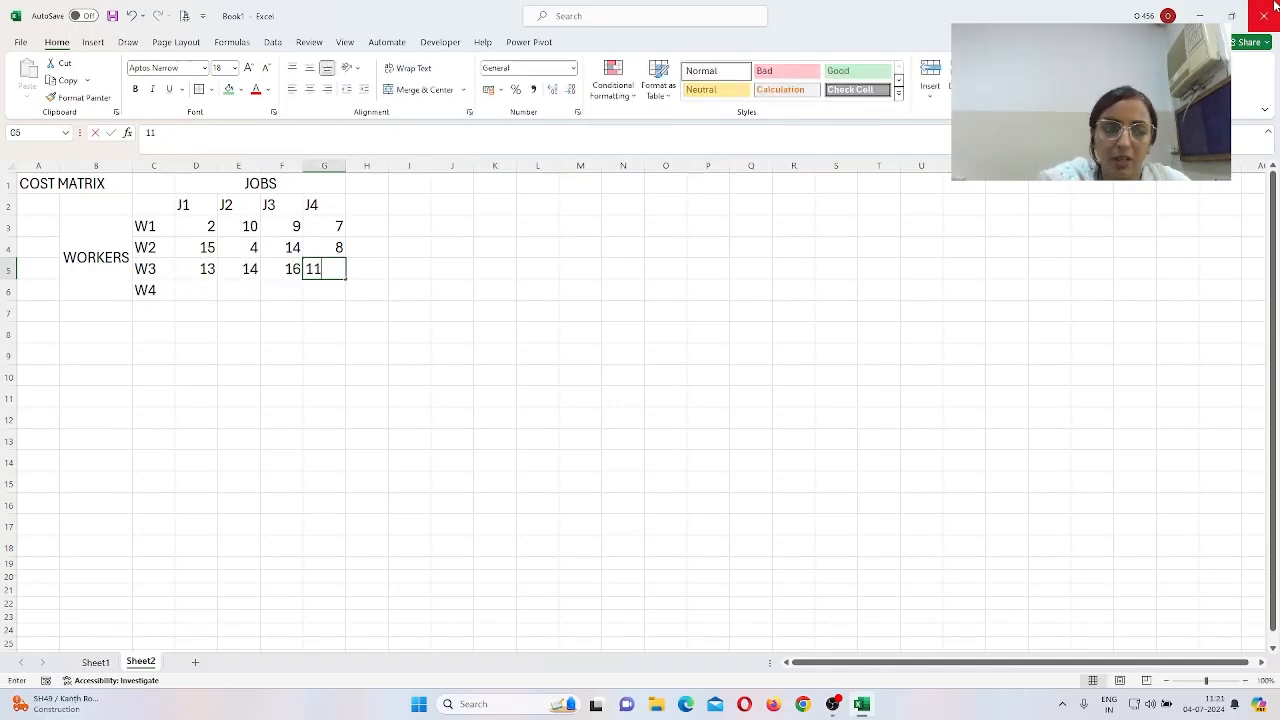
text(11)
key(Return)
key(Down)
key(Left)
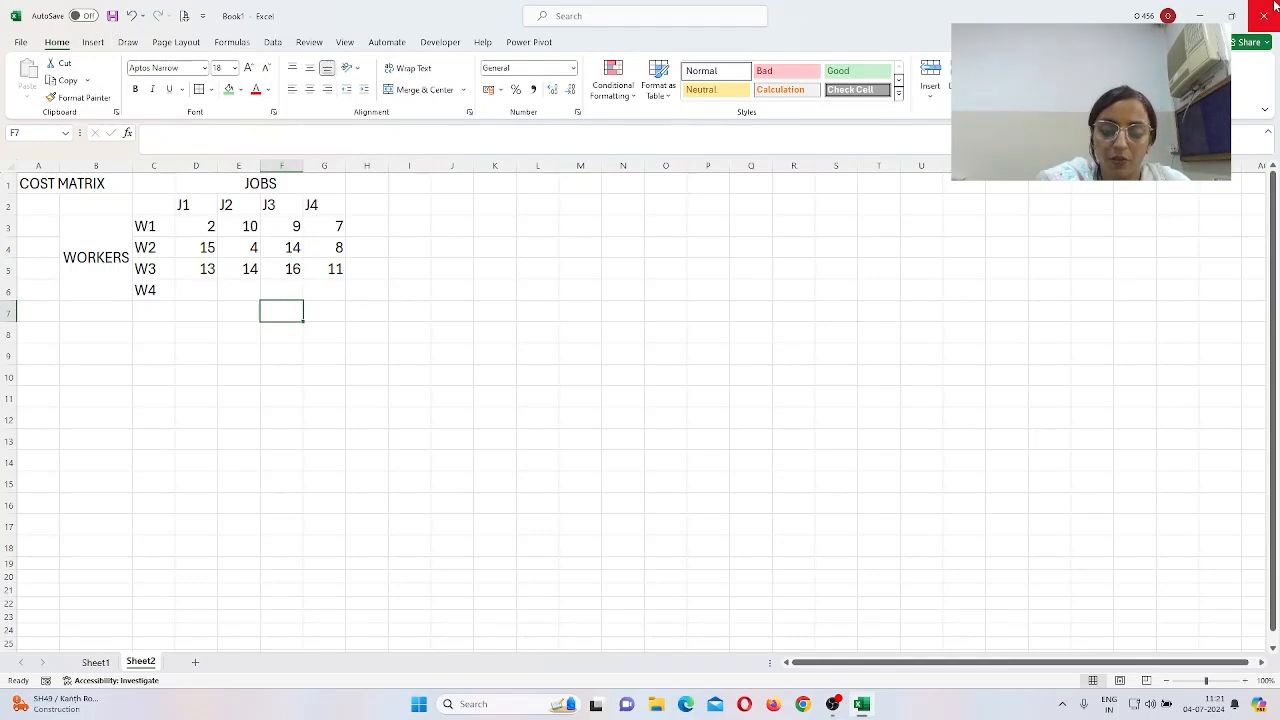
key(Left)
key(Left)
key(Up)
key(Up)
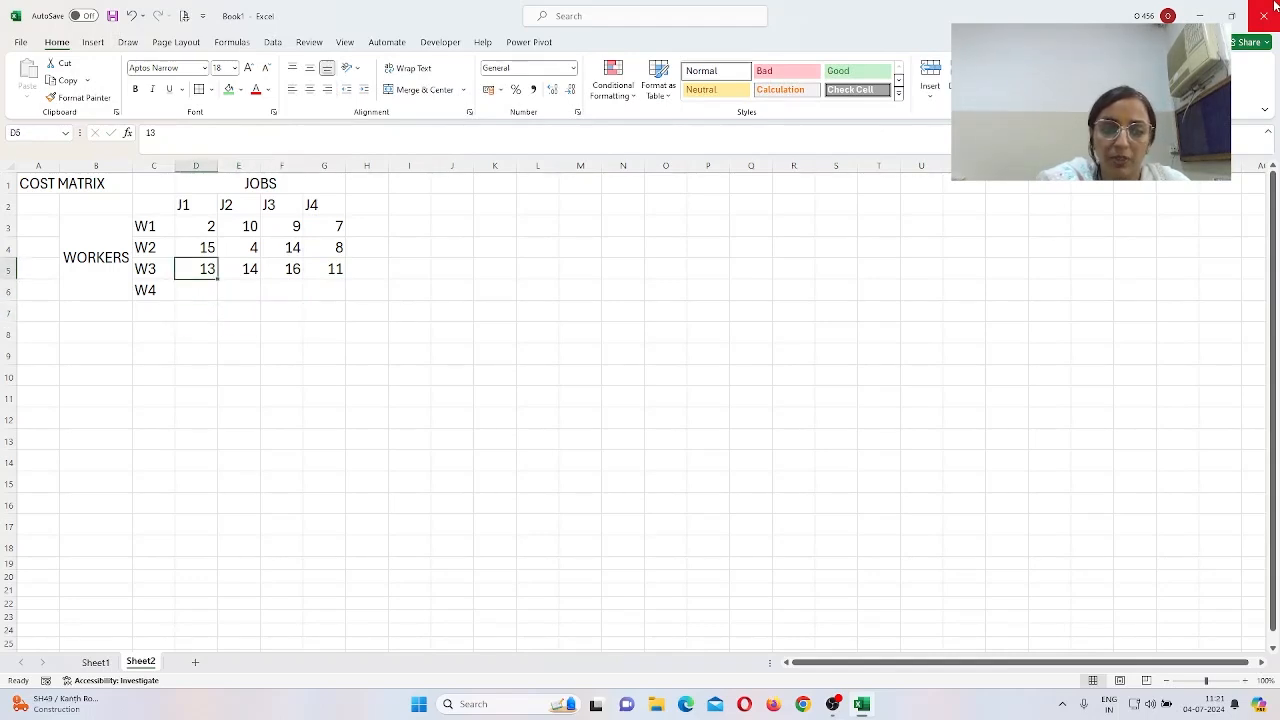
key(Down)
text(4)
key(Tab)
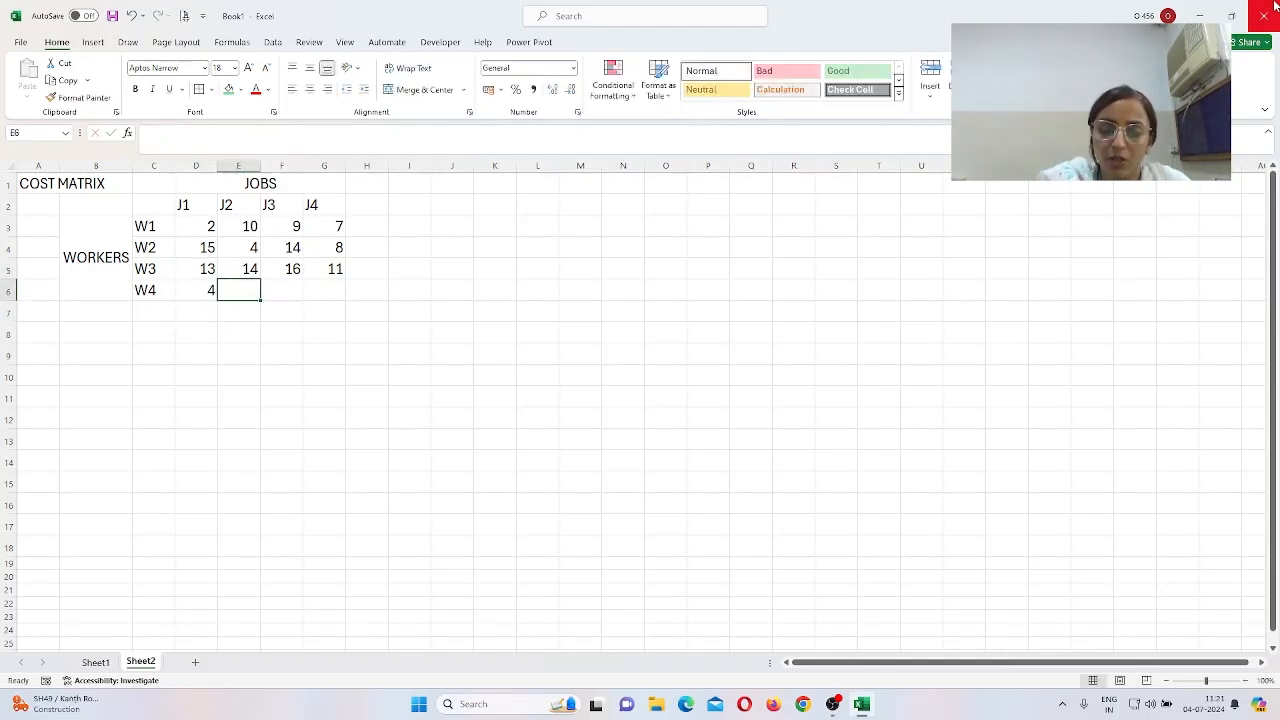
text(15)
key(Tab)
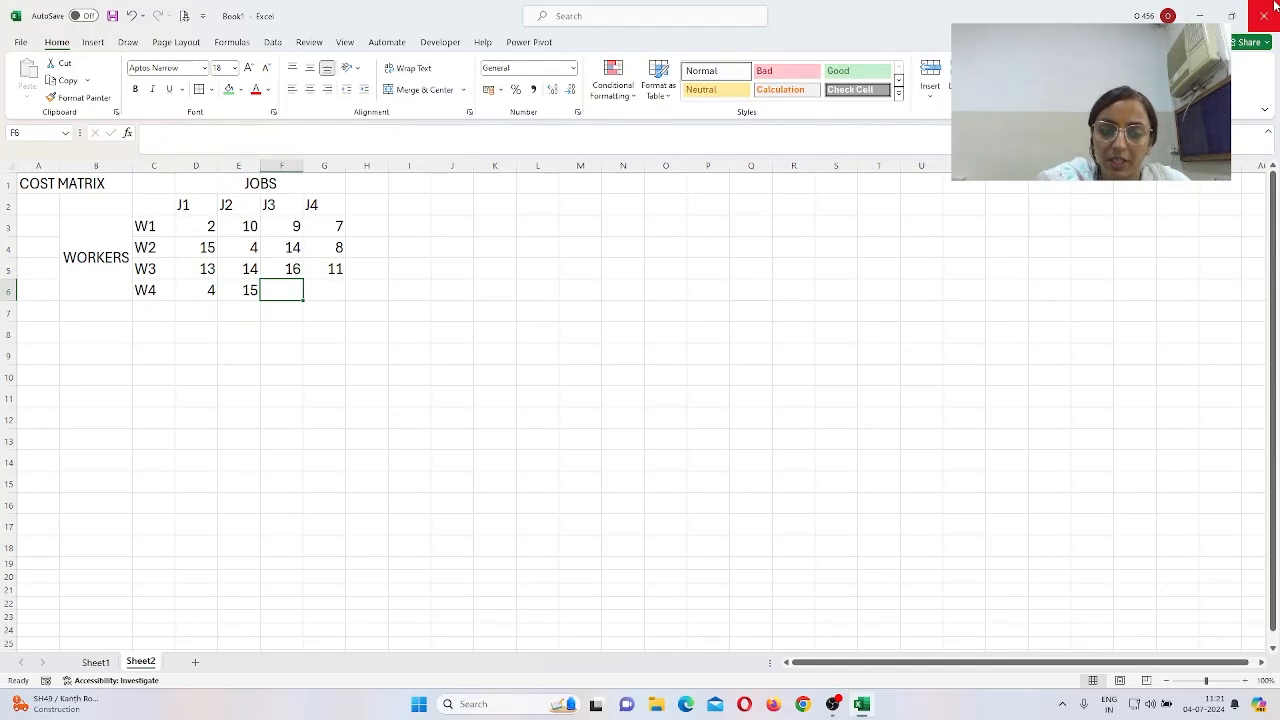
text(13)
key(Tab)
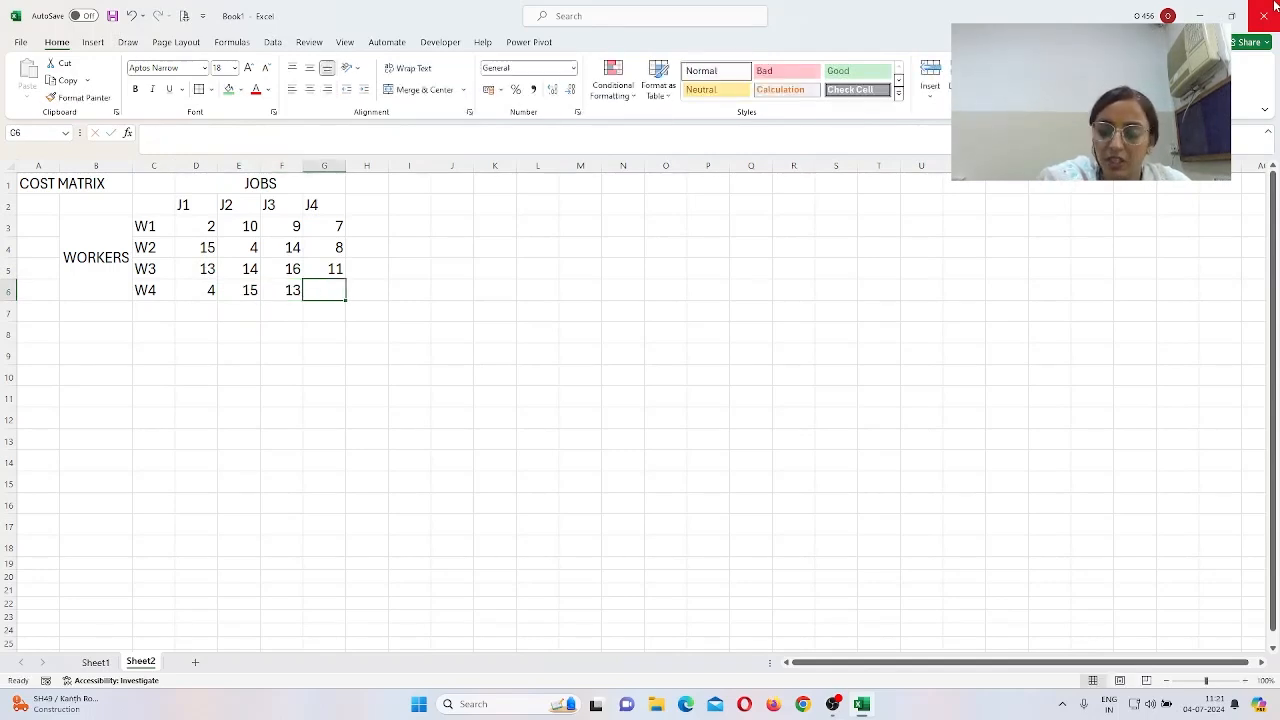
text(9)
key(Return)
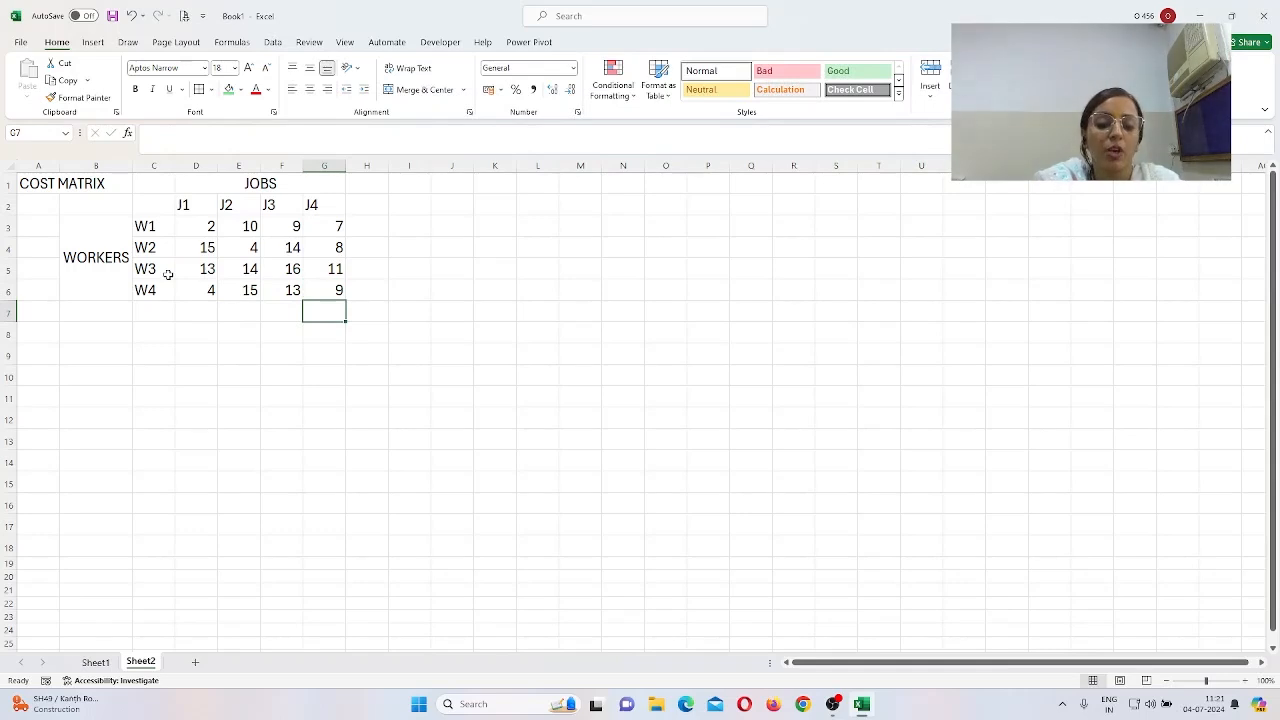
Step: Enter the title BALANCED ASSIGNMENT PROBLEM in cell K1
click(511, 181)
text(BALA)
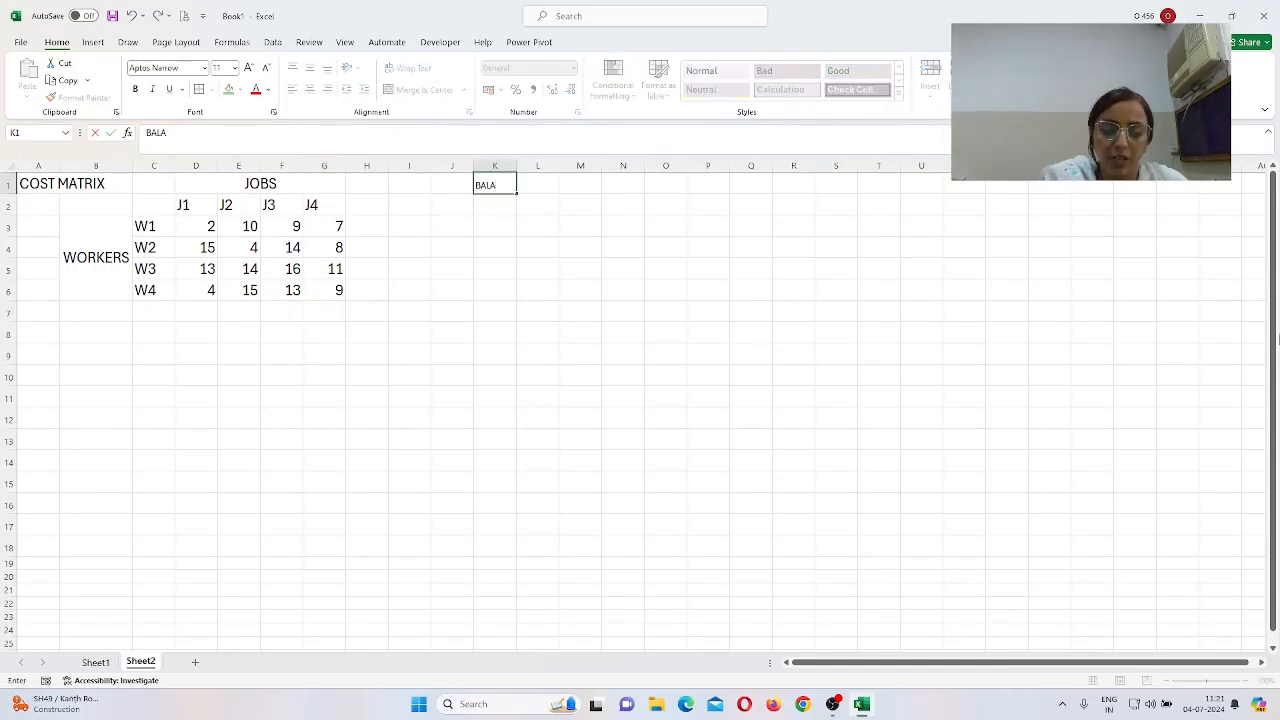
text(NCED)
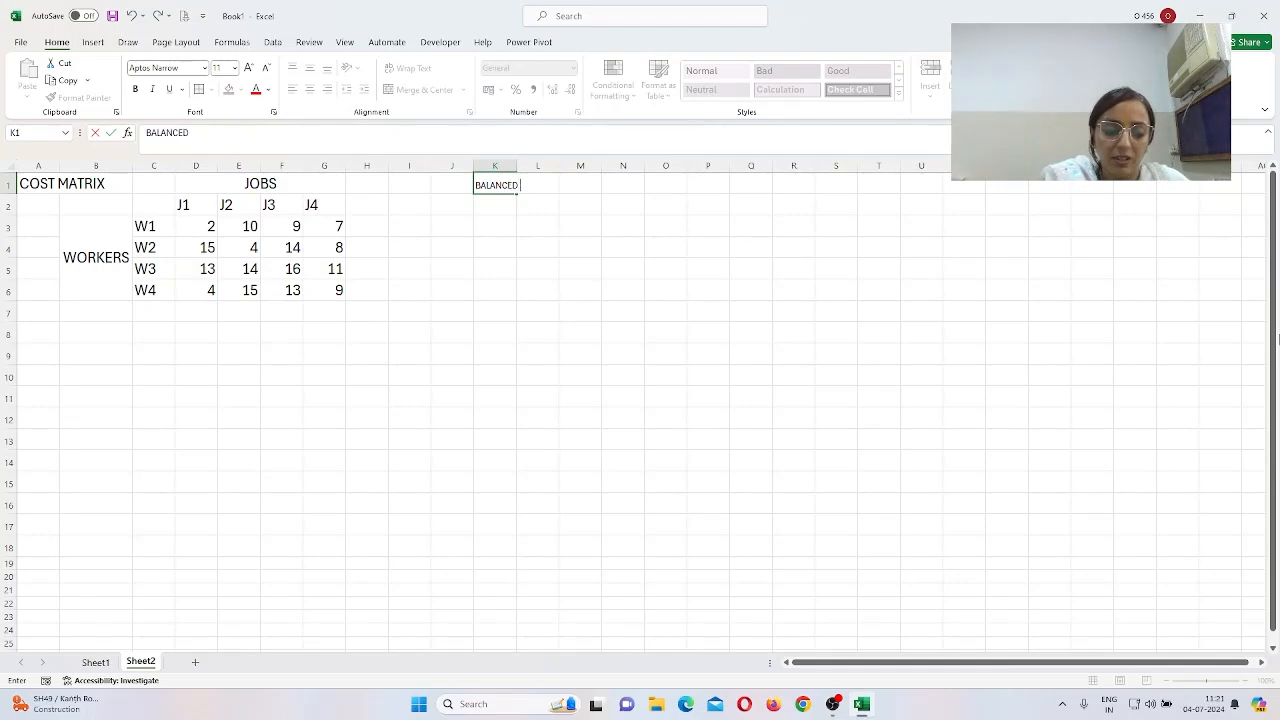
text( ASSIGNM)
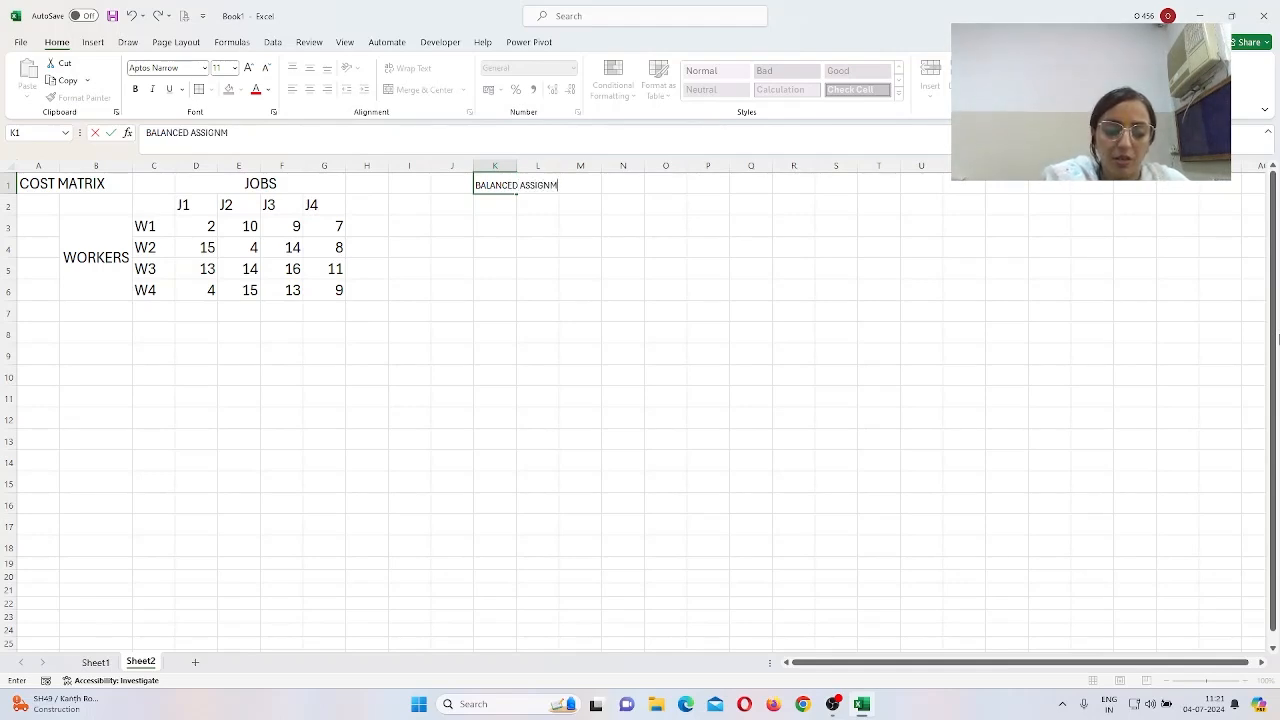
text(ENT PROBLEM)
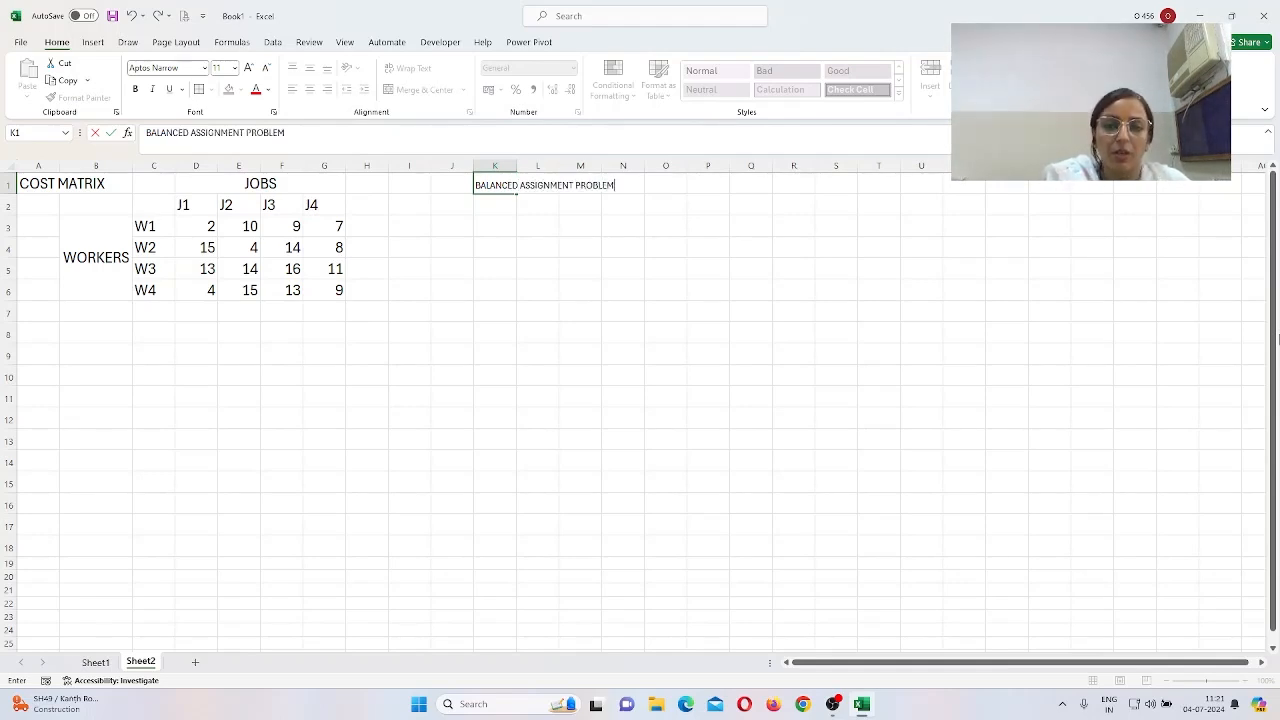
key(Return)
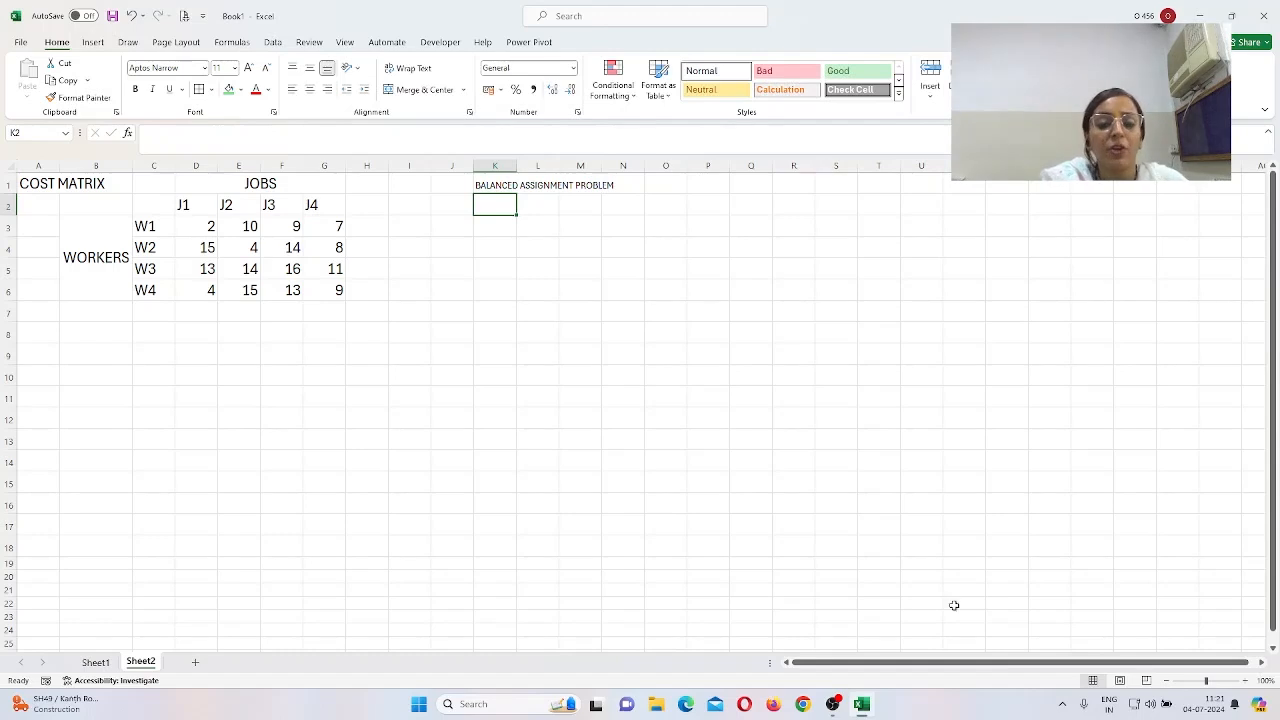
Step: Fill K1:N1 green and set the title text to size 18
drag(495, 187, 640, 188)
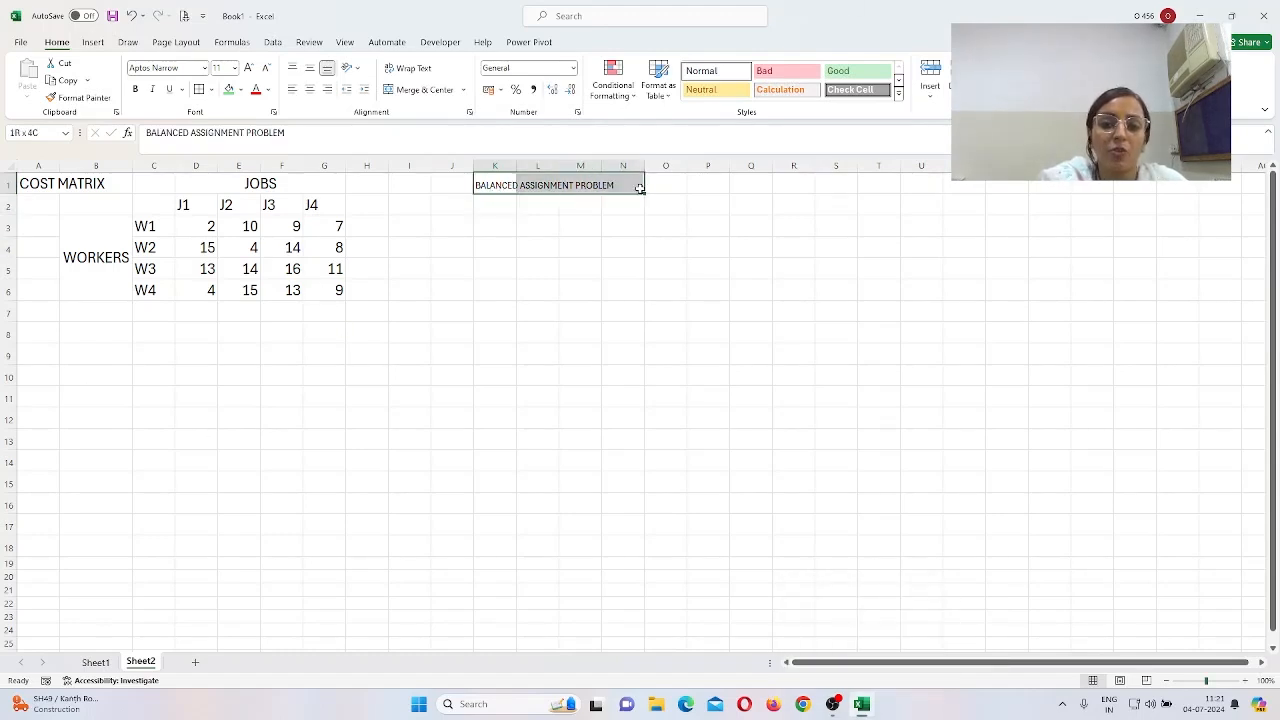
click(228, 89)
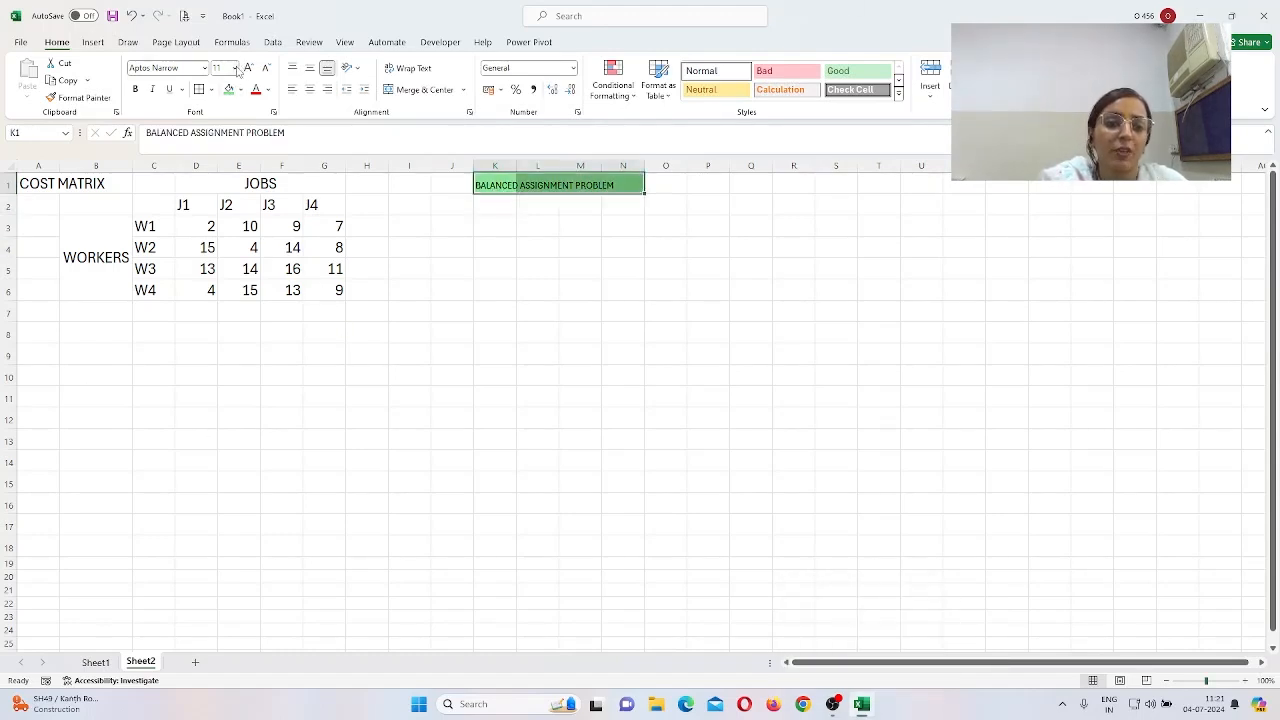
click(236, 68)
click(220, 178)
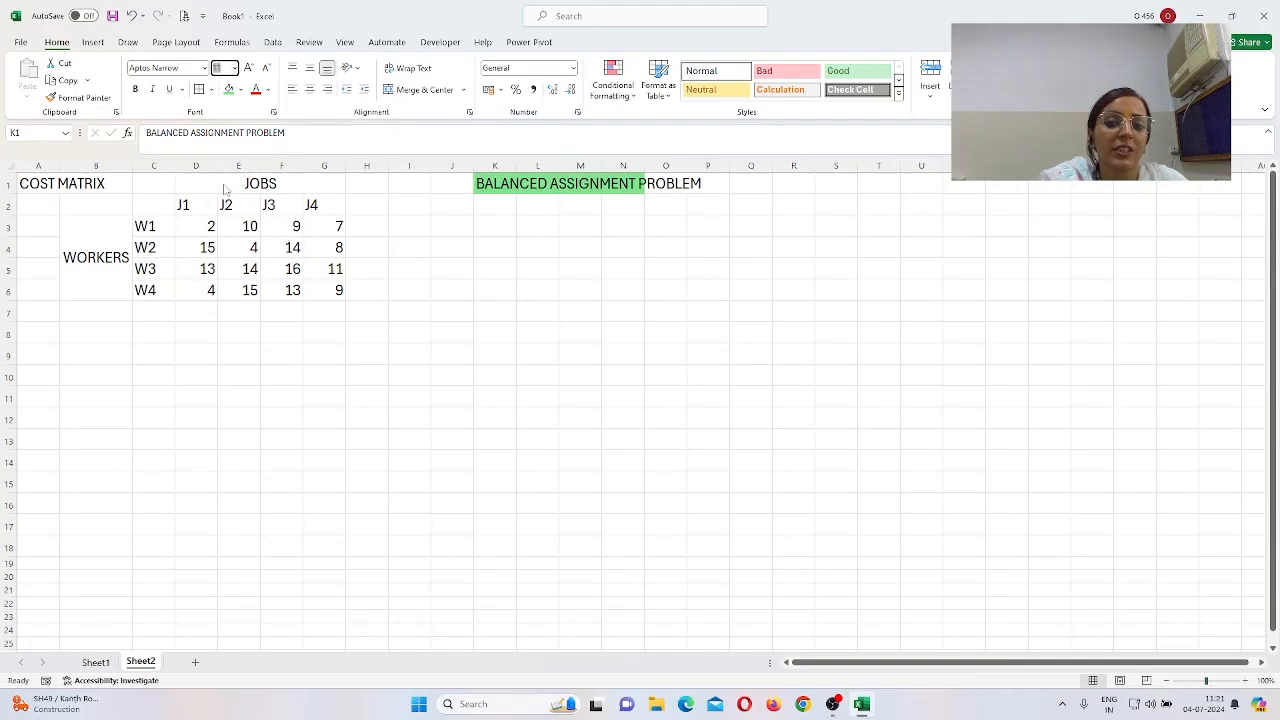
click(439, 288)
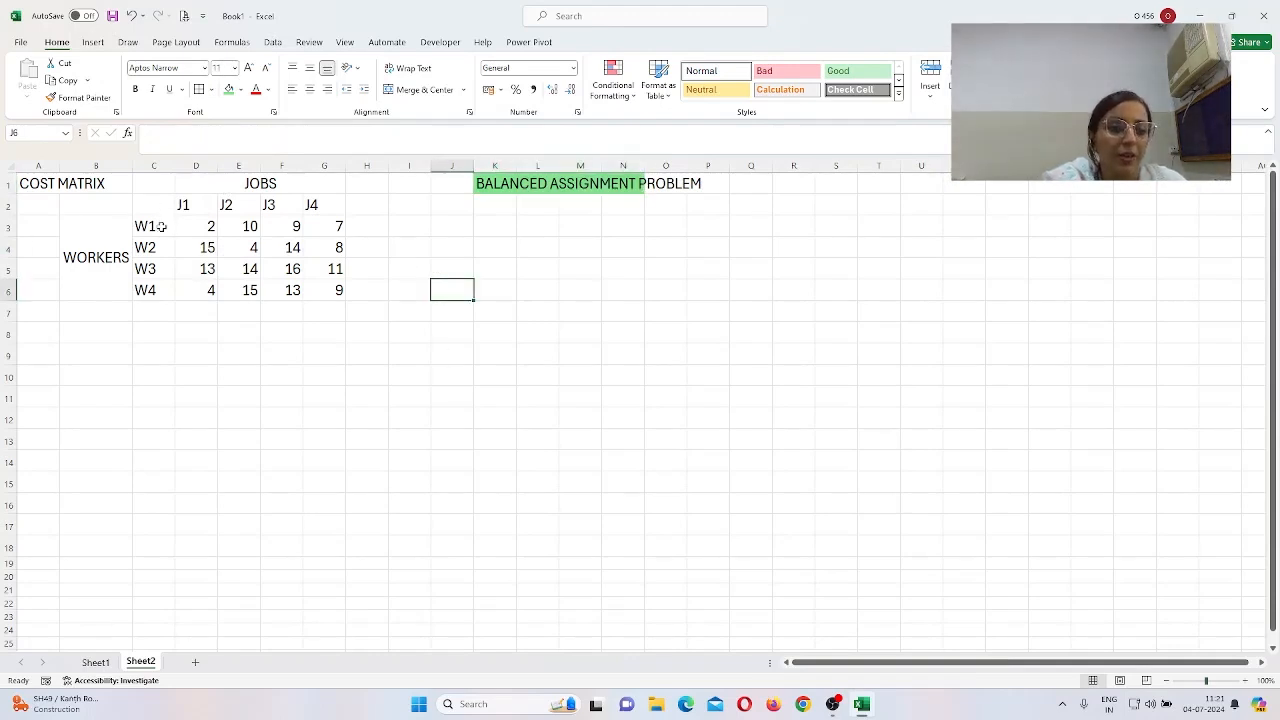
Step: Apply All Borders to the worker cost grid C3:G6
drag(146, 226, 331, 288)
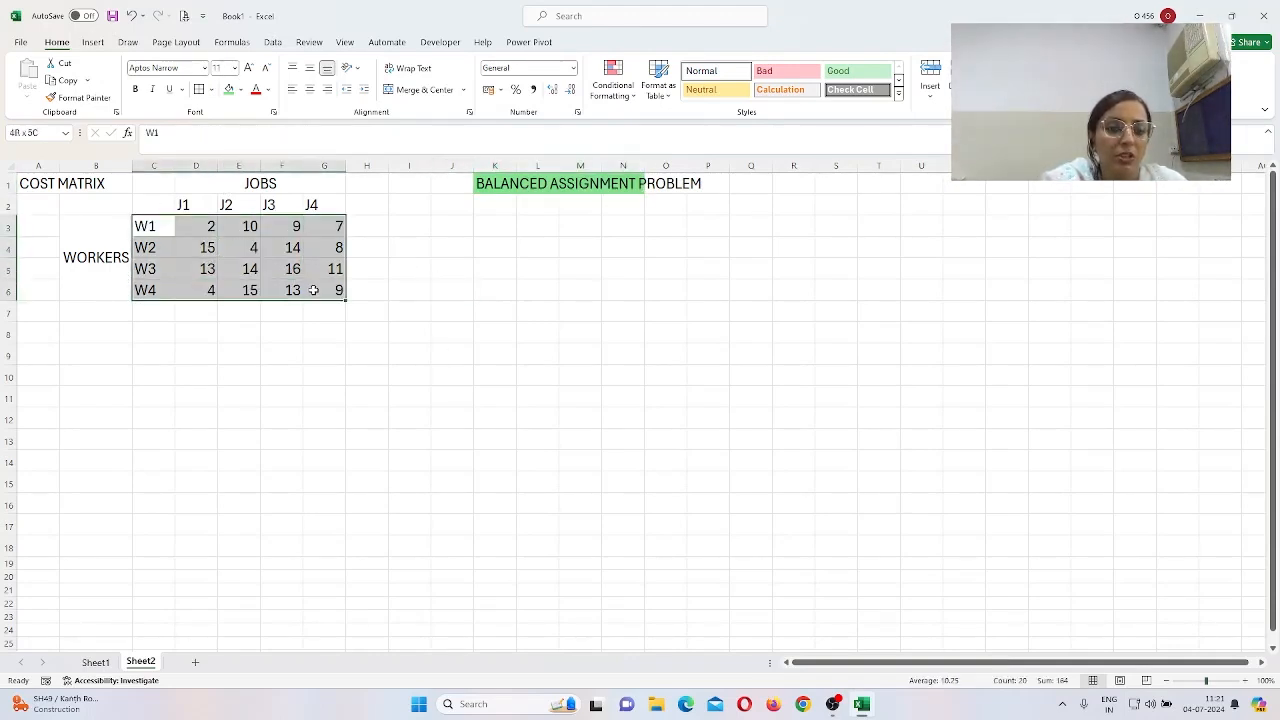
click(199, 89)
click(666, 459)
Step: Fill the merged JOBS and WORKERS headers green
click(262, 186)
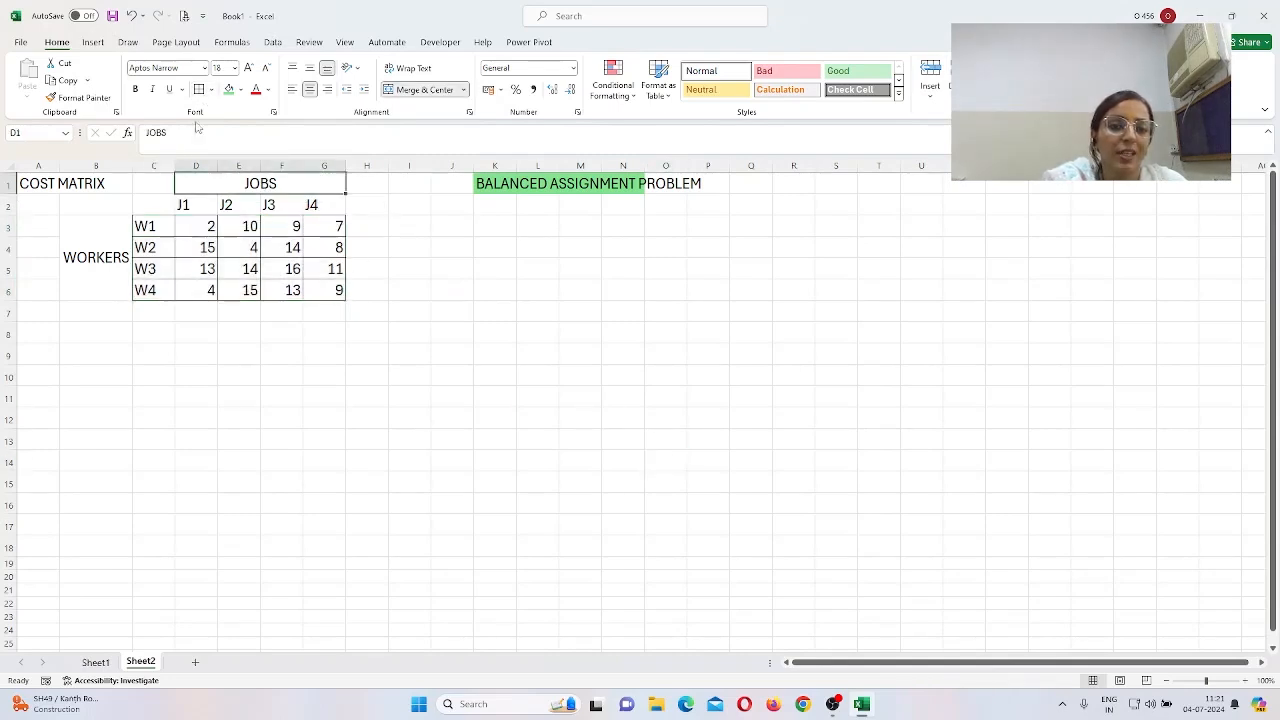
click(229, 89)
click(91, 271)
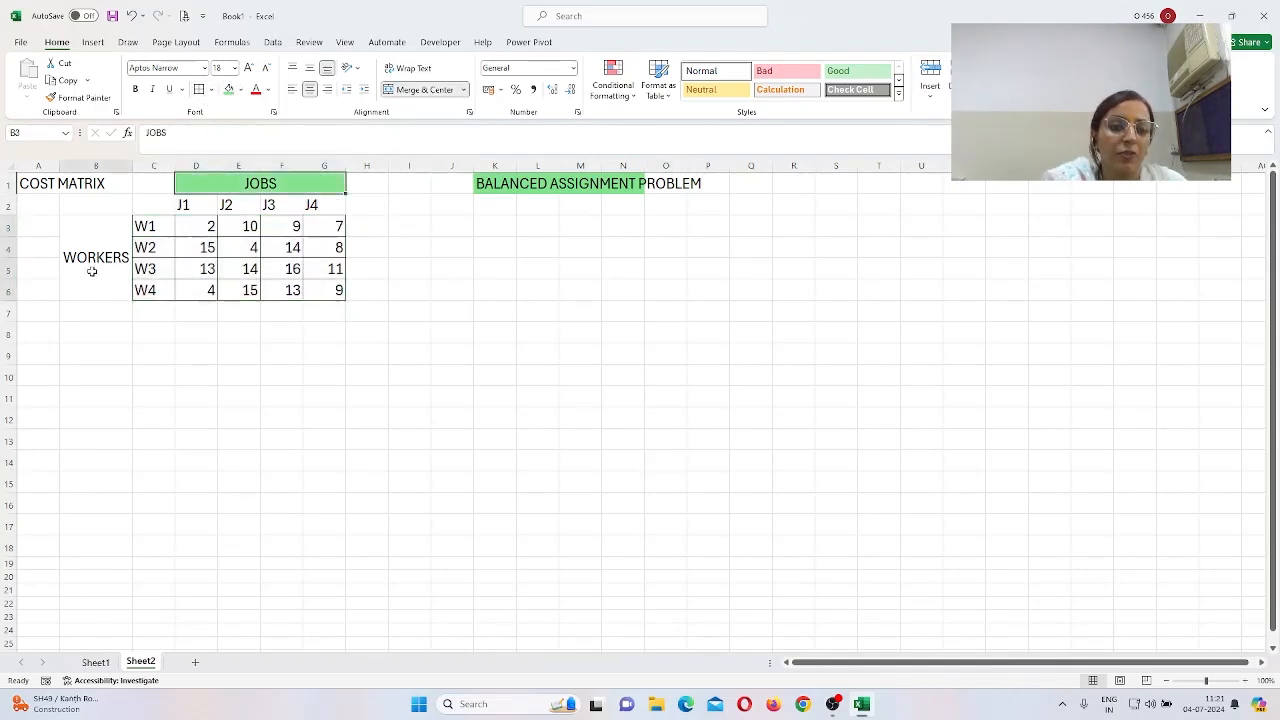
click(229, 89)
click(478, 372)
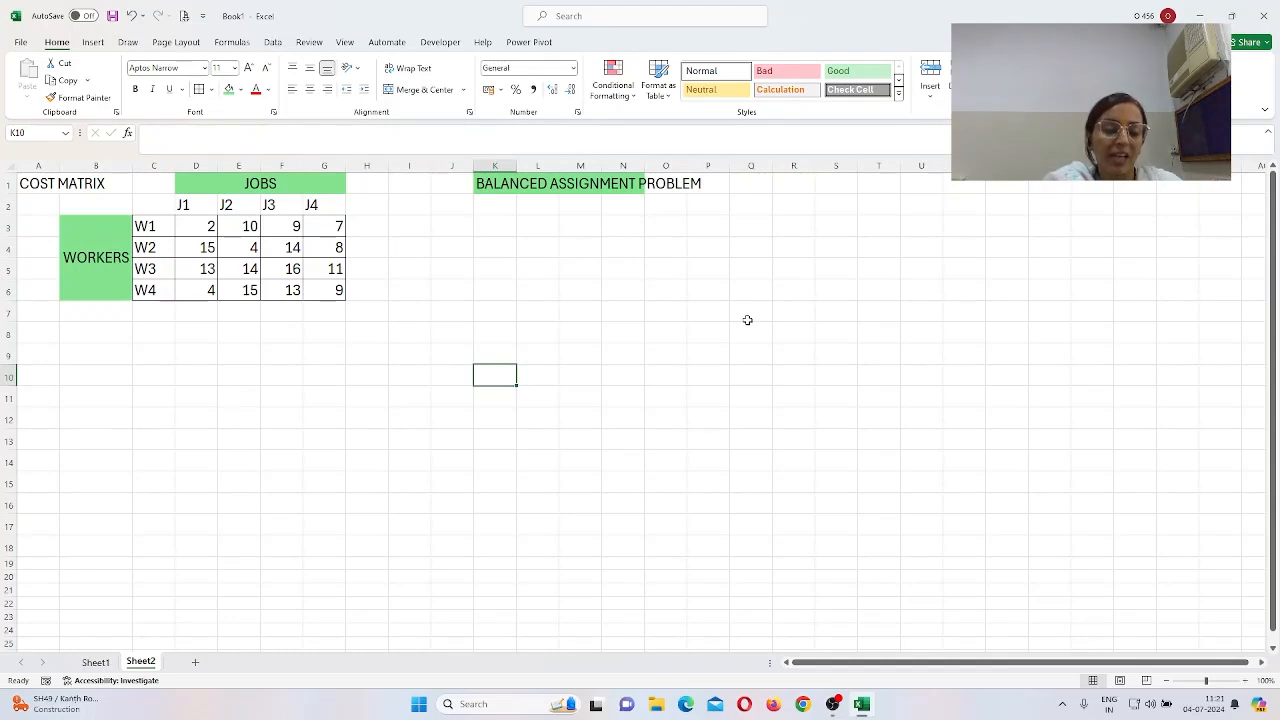
click(613, 388)
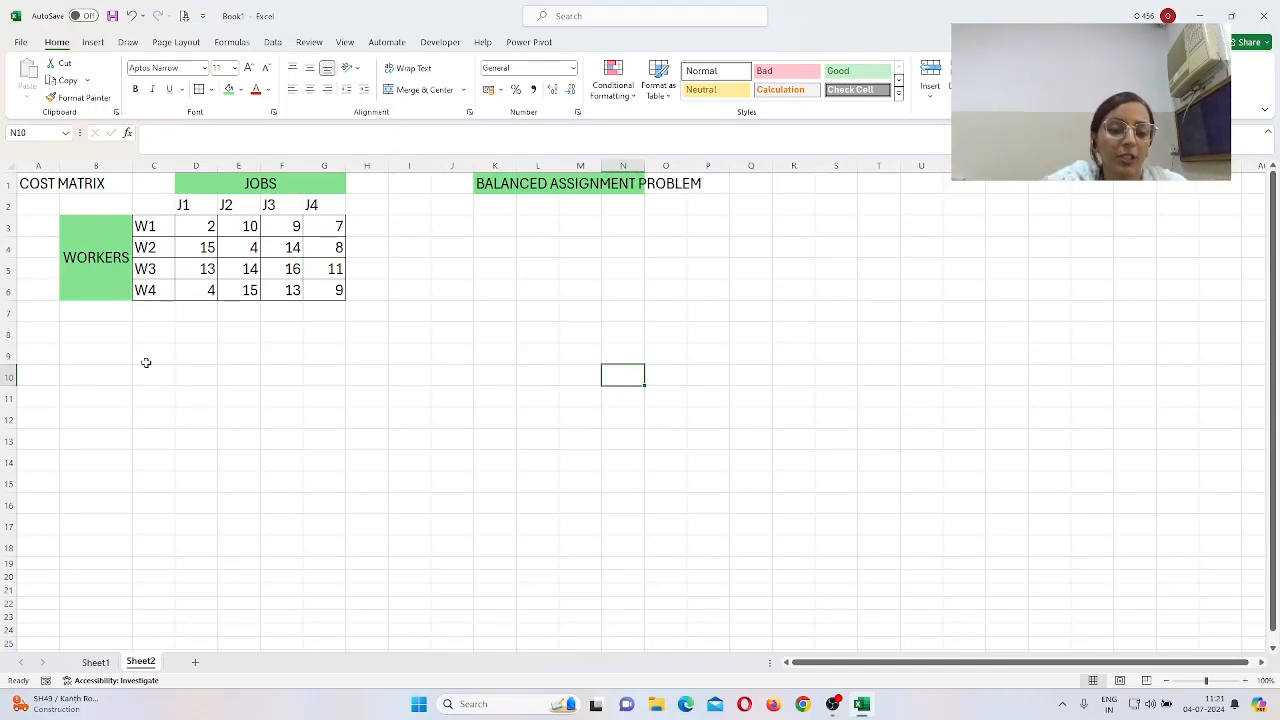
Step: Copy the cost matrix B1:G6 and paste it at B11
click(119, 184)
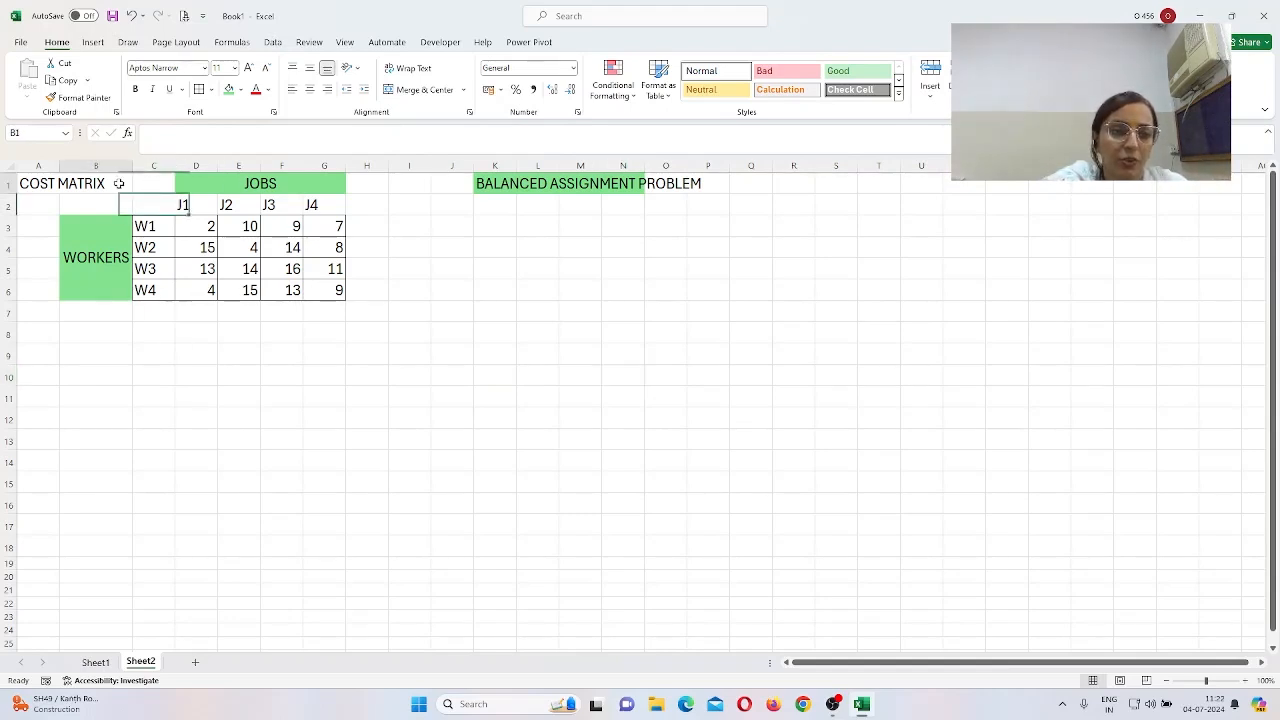
drag(119, 184, 323, 282)
key(ctrl+c)
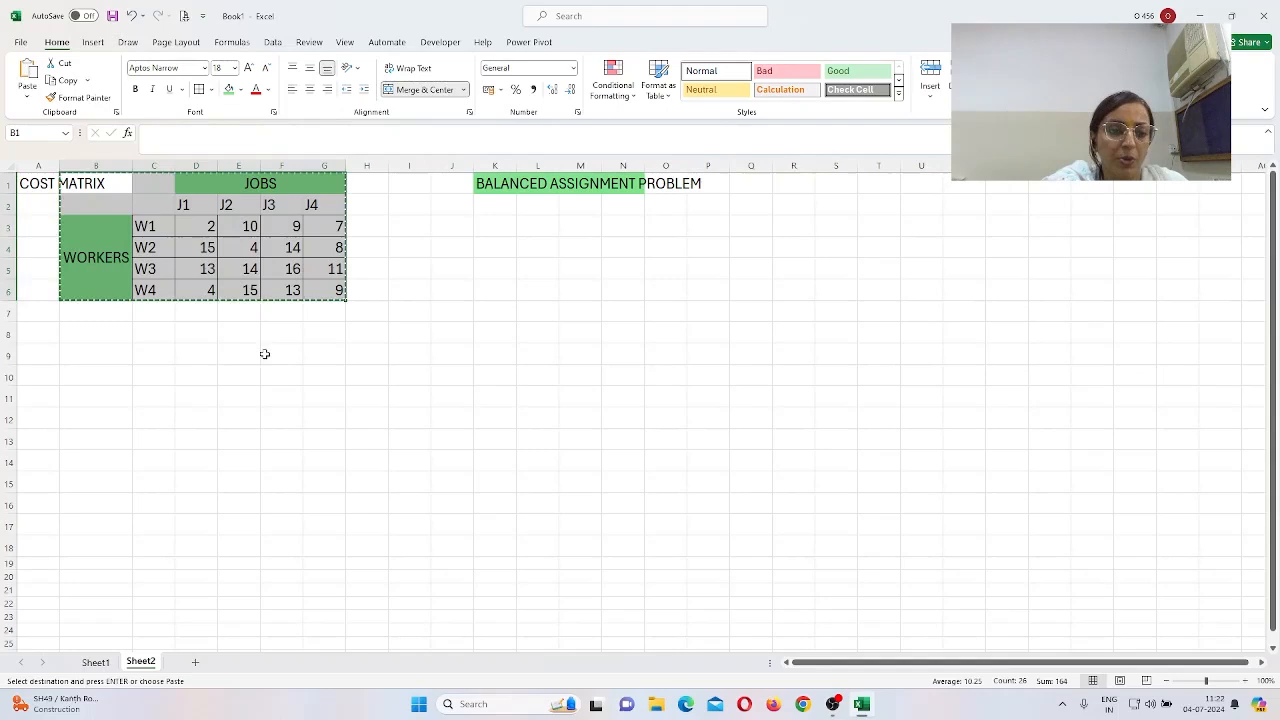
click(113, 395)
key(ctrl+v)
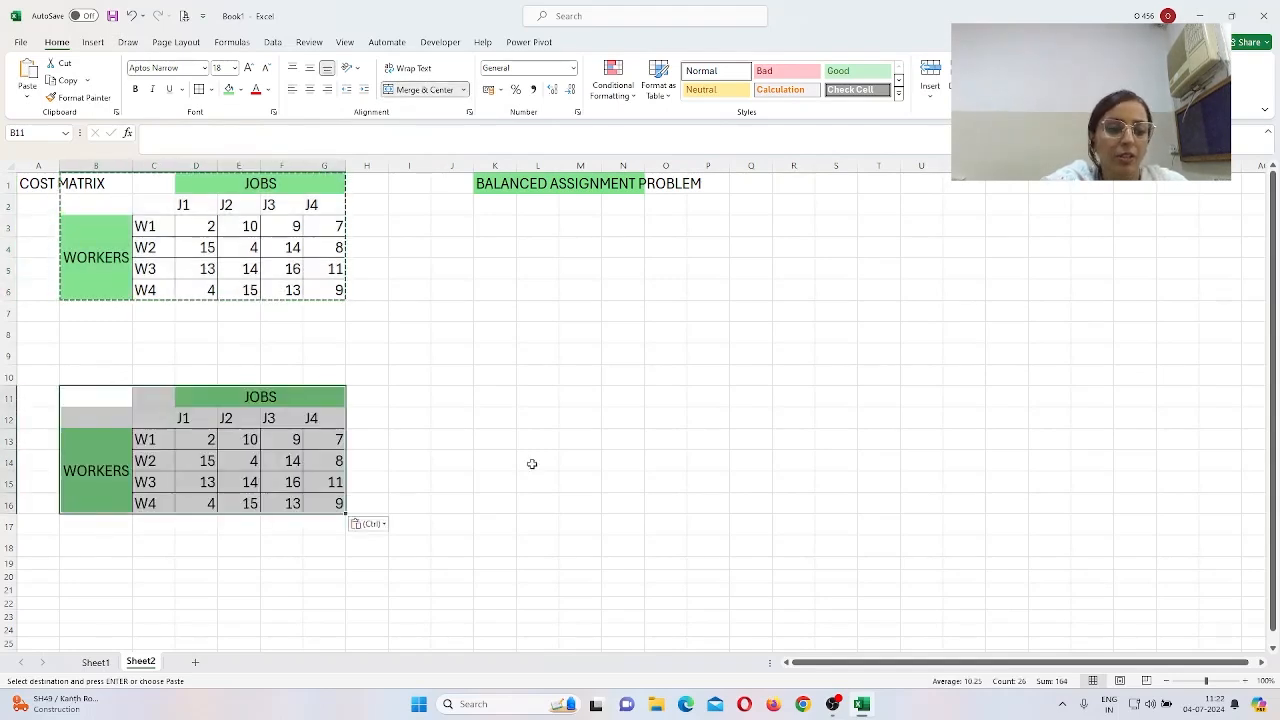
click(532, 464)
Step: Clear the copied cost values in D13:G16
drag(214, 440, 311, 495)
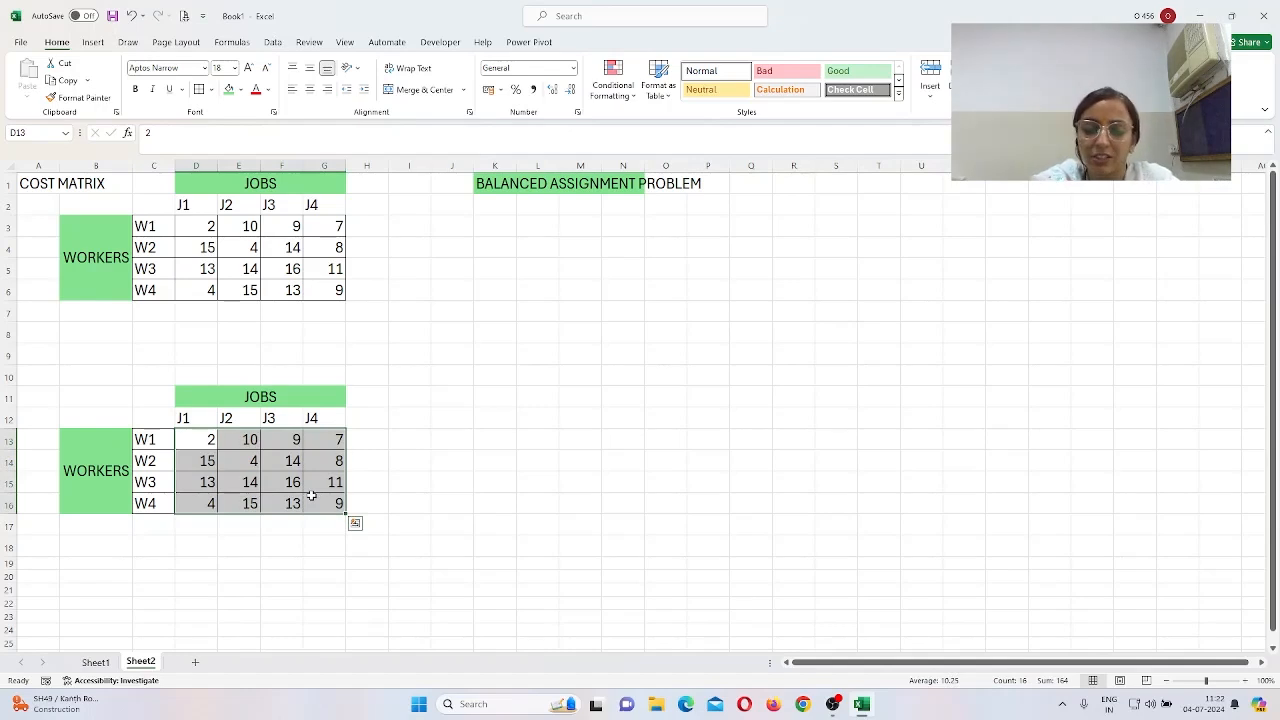
key(Delete)
click(614, 449)
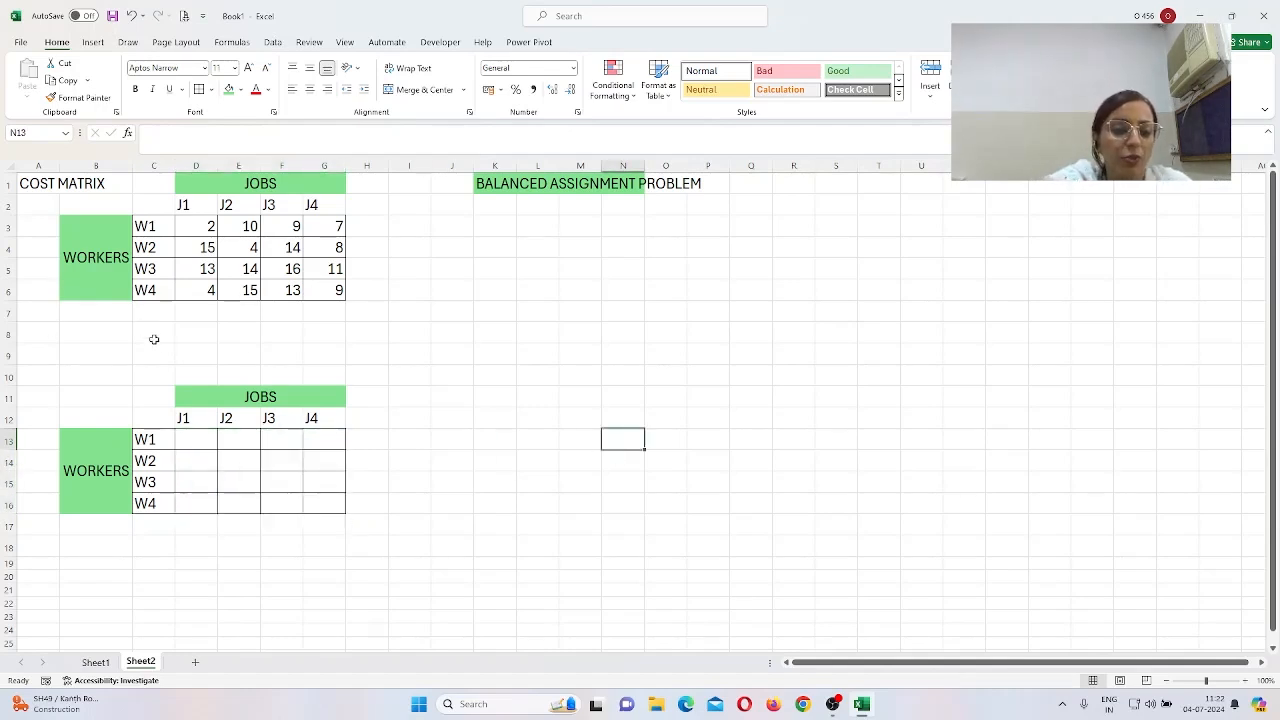
Step: Enter the heading DECISION VARIABLES in C9, correcting the misspelling
click(164, 353)
text(DEC)
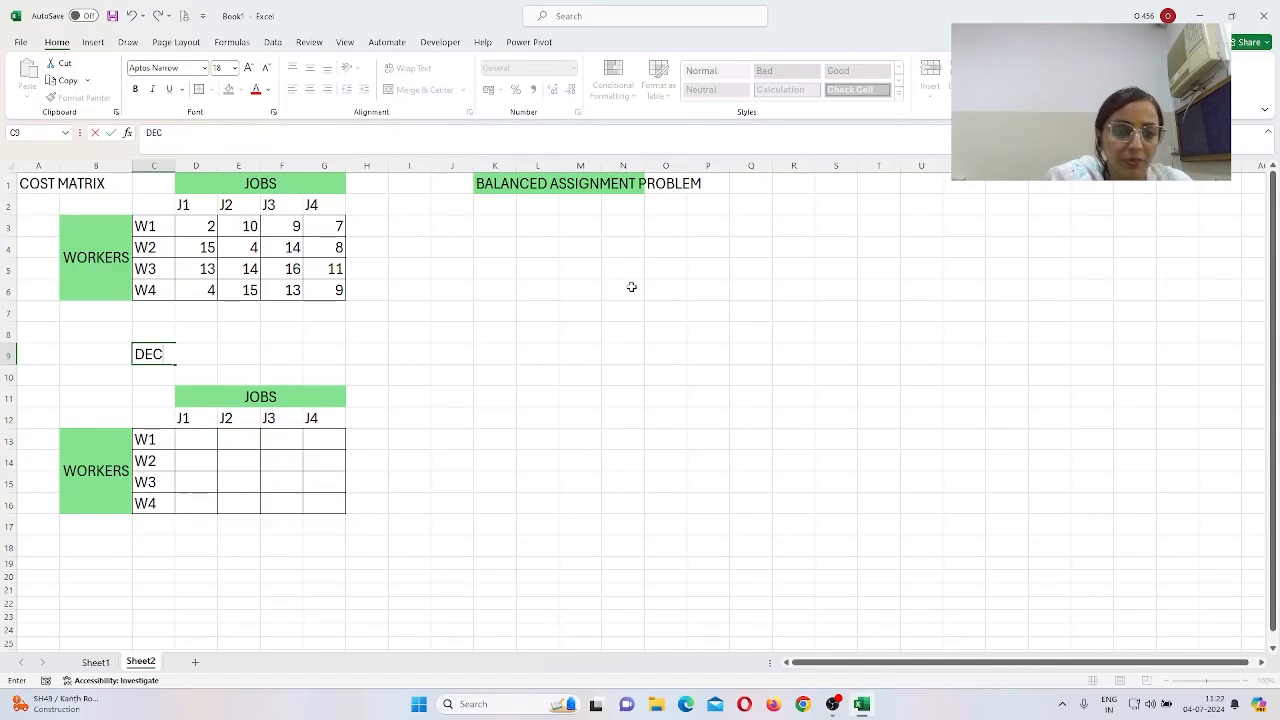
text(SISISION VA)
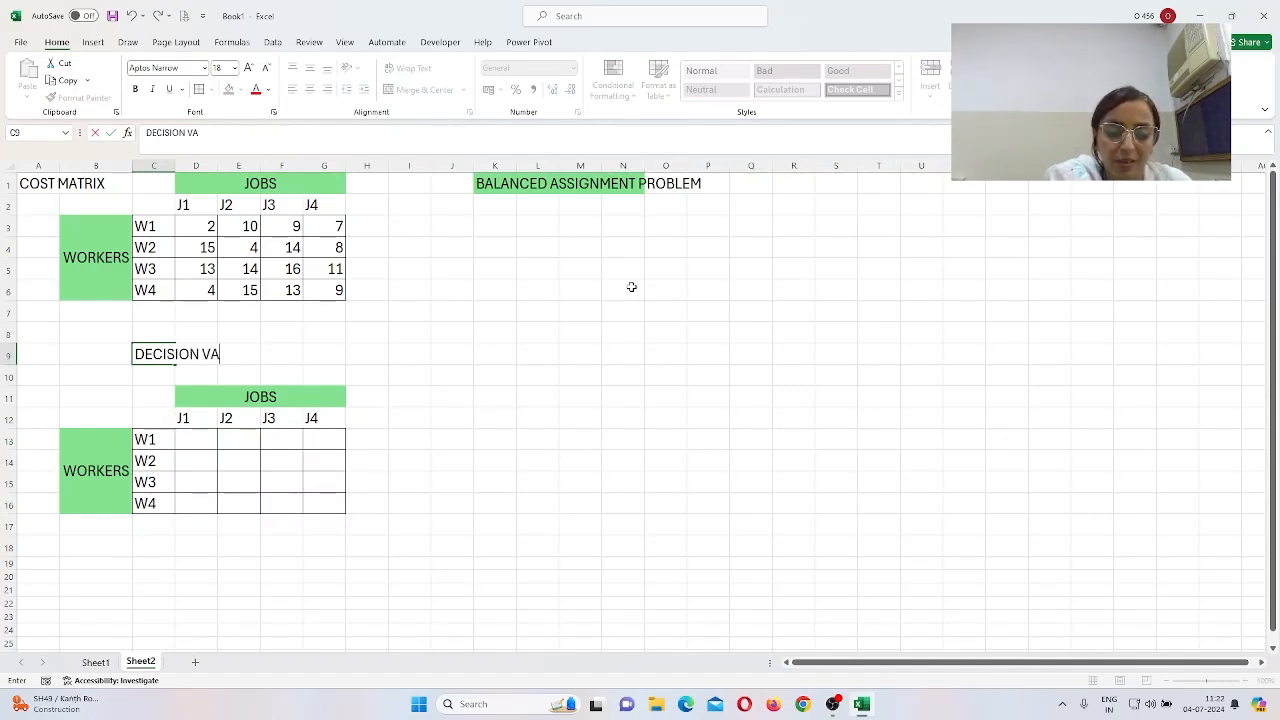
text(RAIBL)
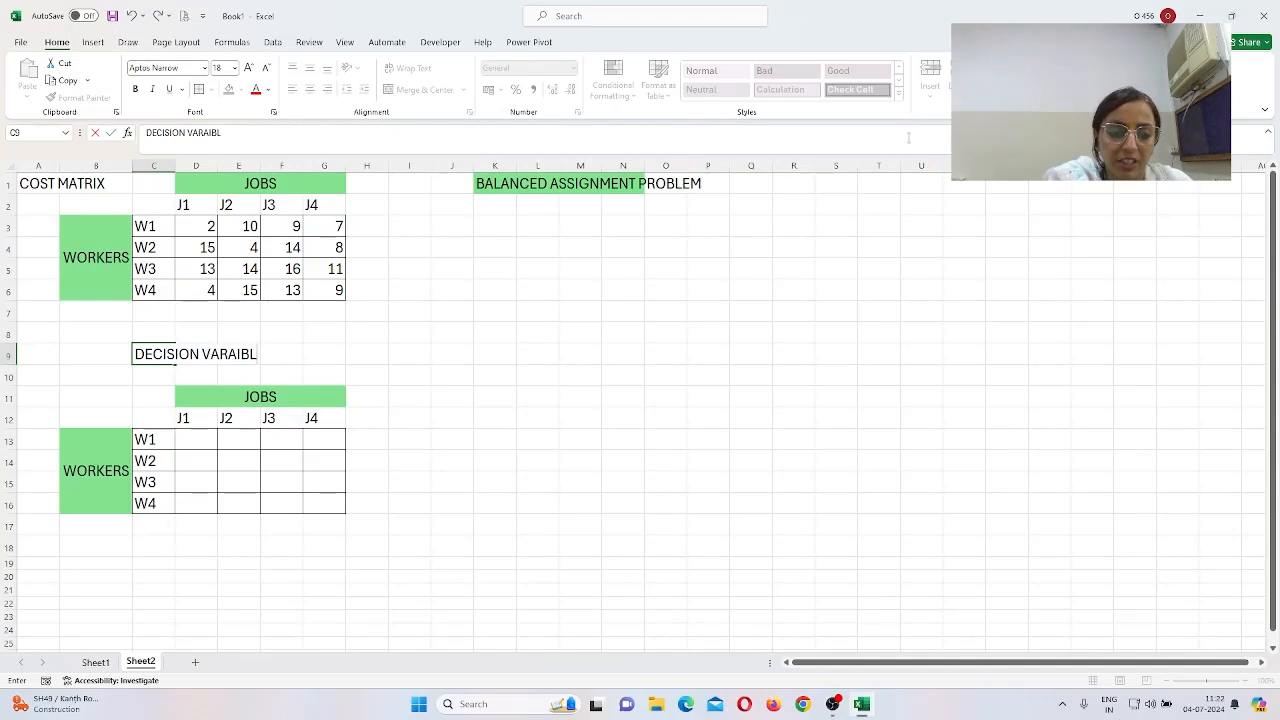
key(BackSpace)
key(BackSpace)
key(BackSpace)
key(BackSpace)
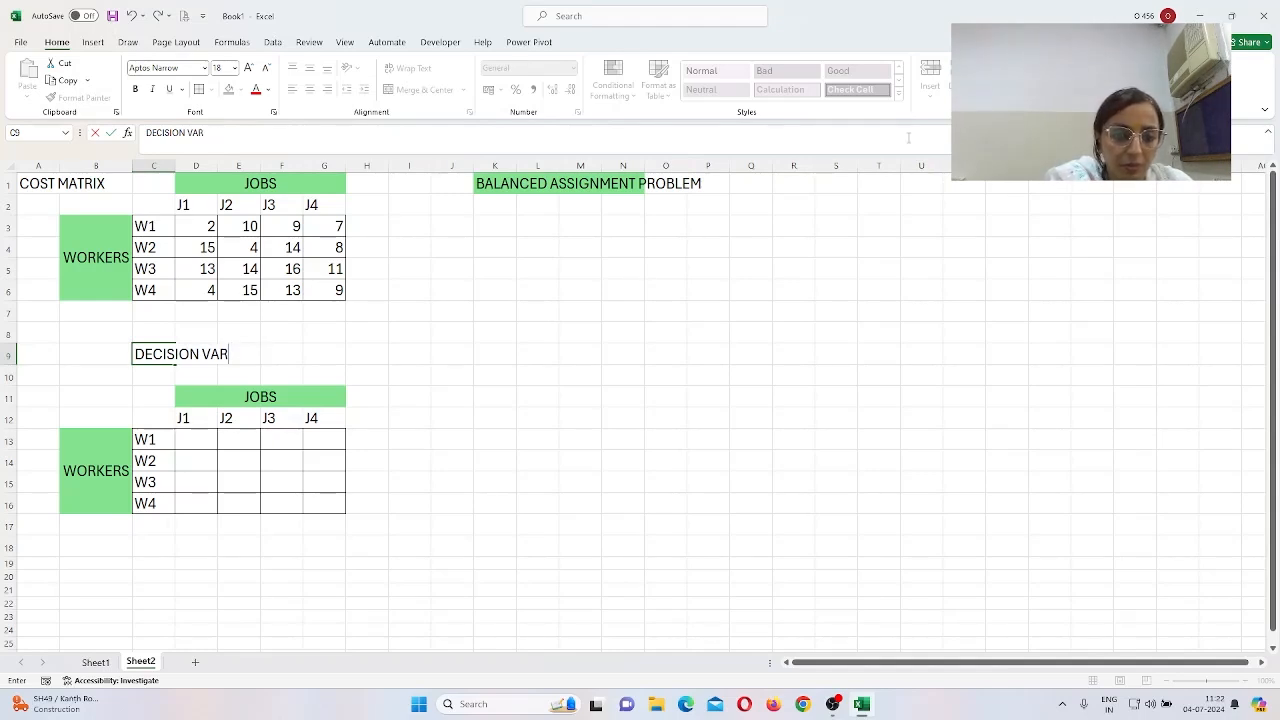
text(IABL)
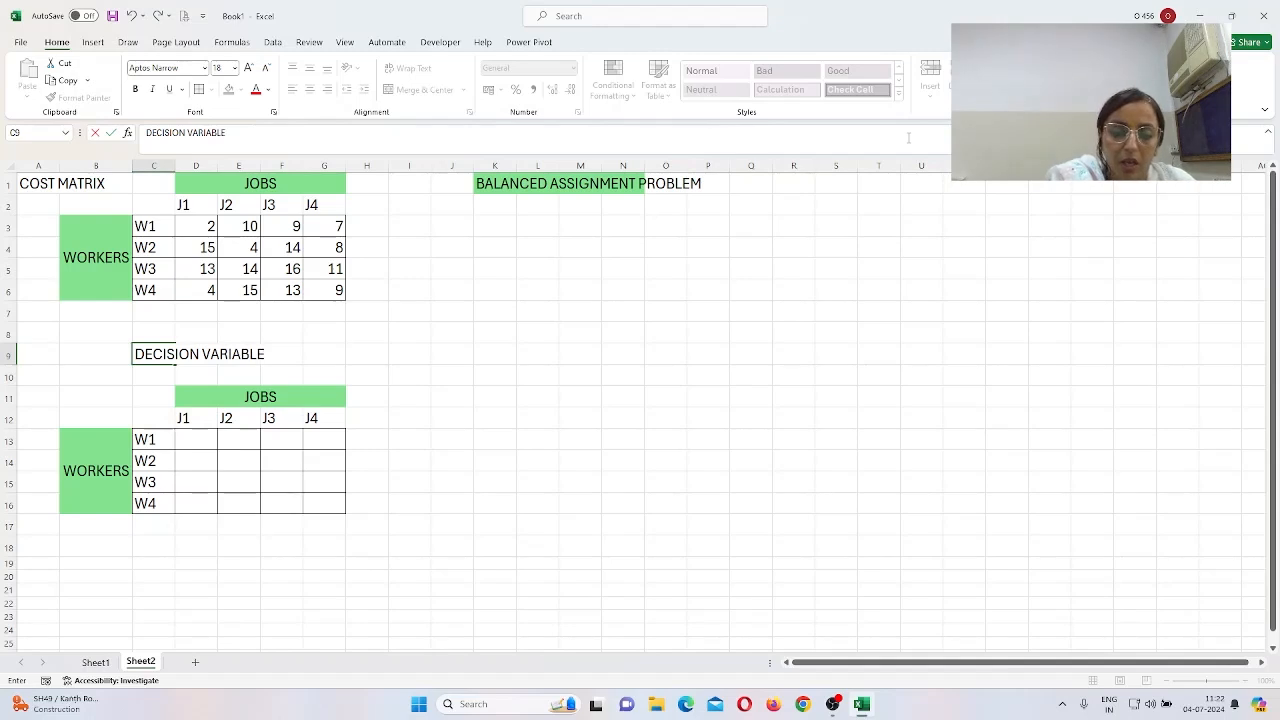
text(E)
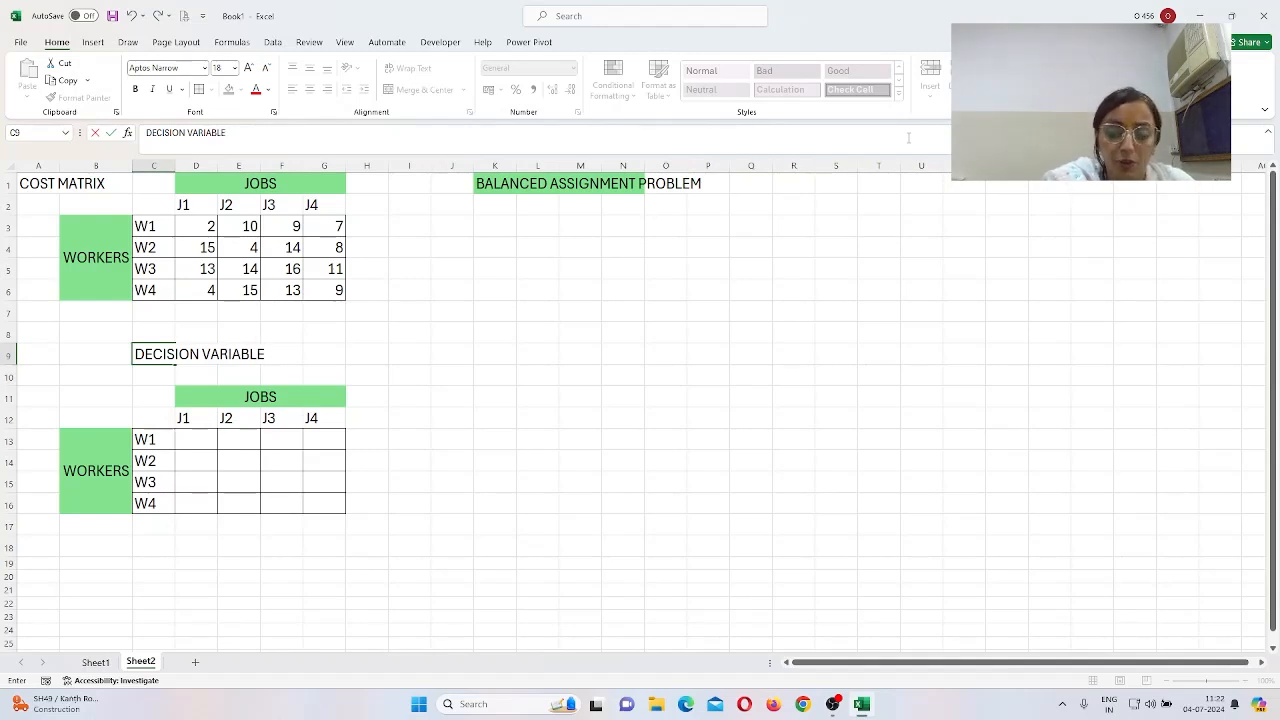
text(S)
key(Return)
key(Down)
key(Down)
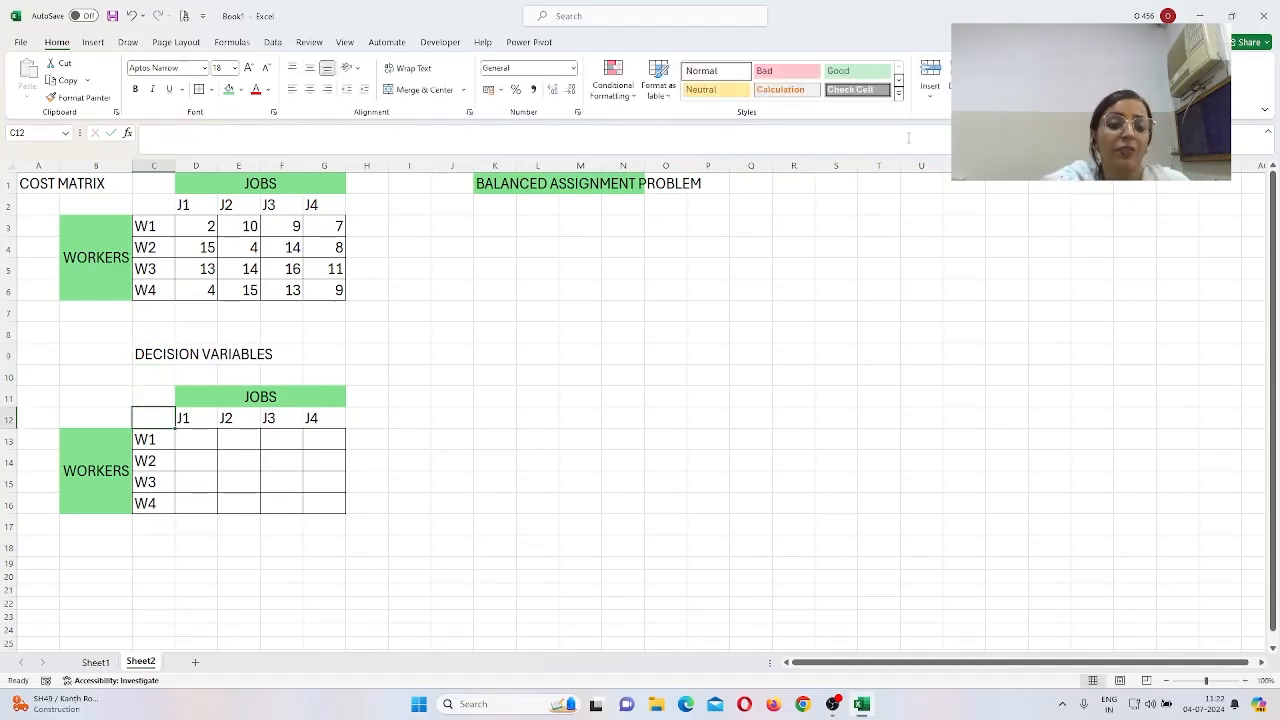
Step: Enter 1, 0, 0, 0 across the W1 row of the decision grid (D13:G13)
click(212, 442)
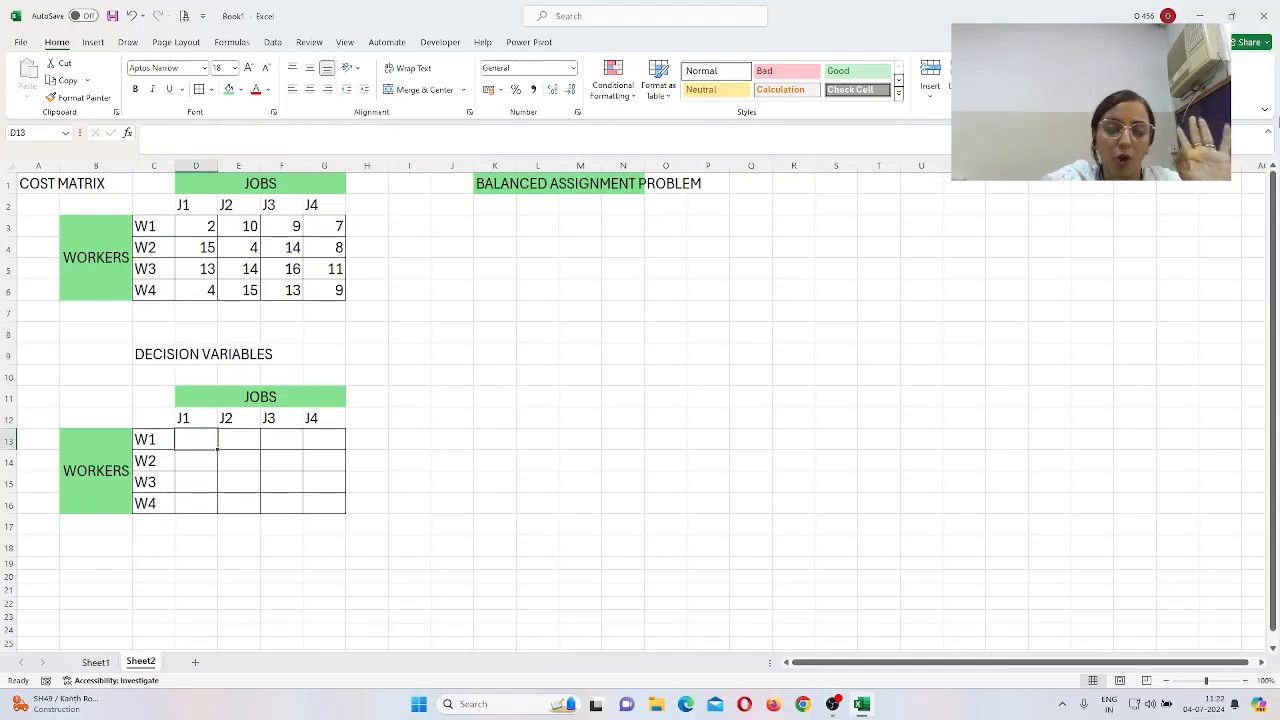
text(1)
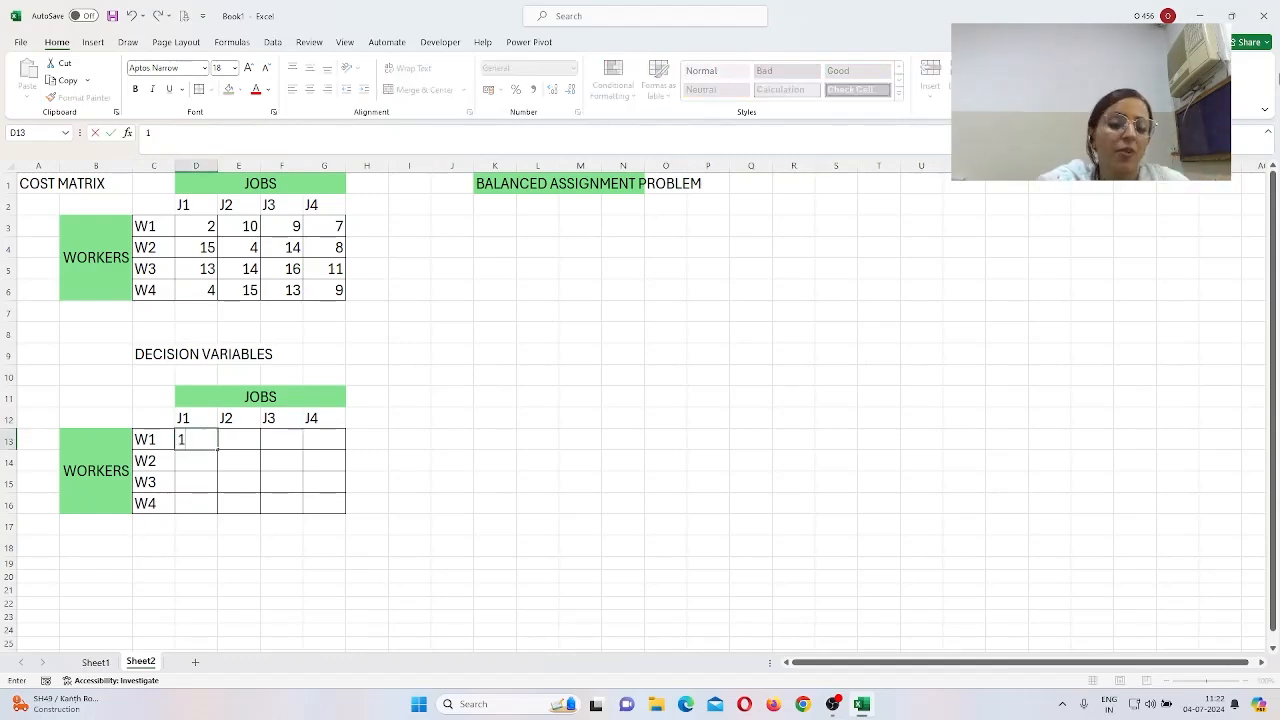
key(Tab)
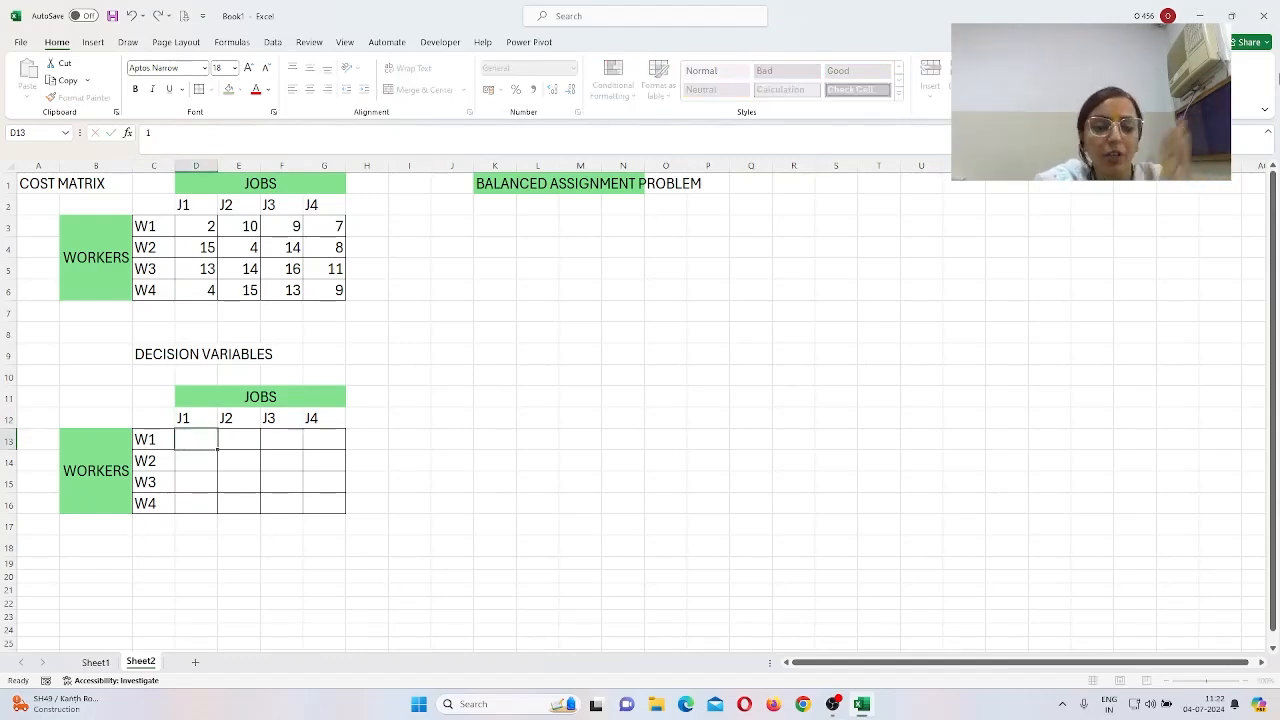
text(0)
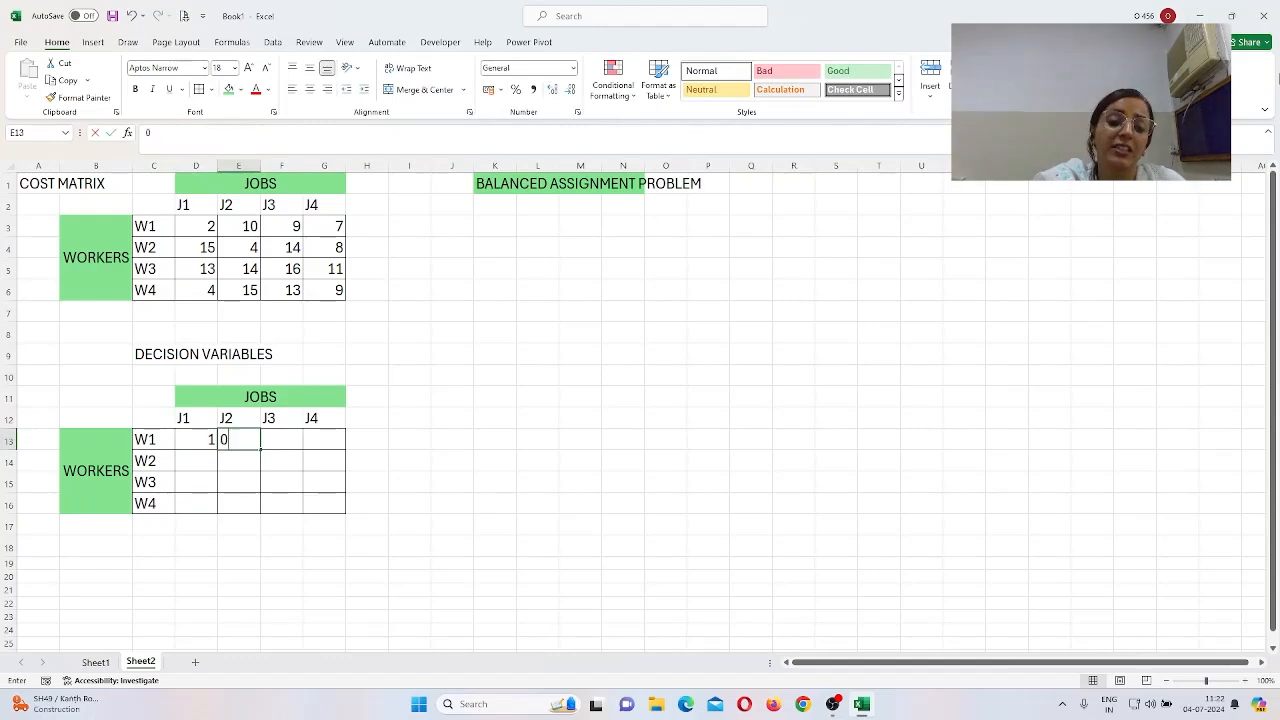
key(Tab)
text(0)
key(Tab)
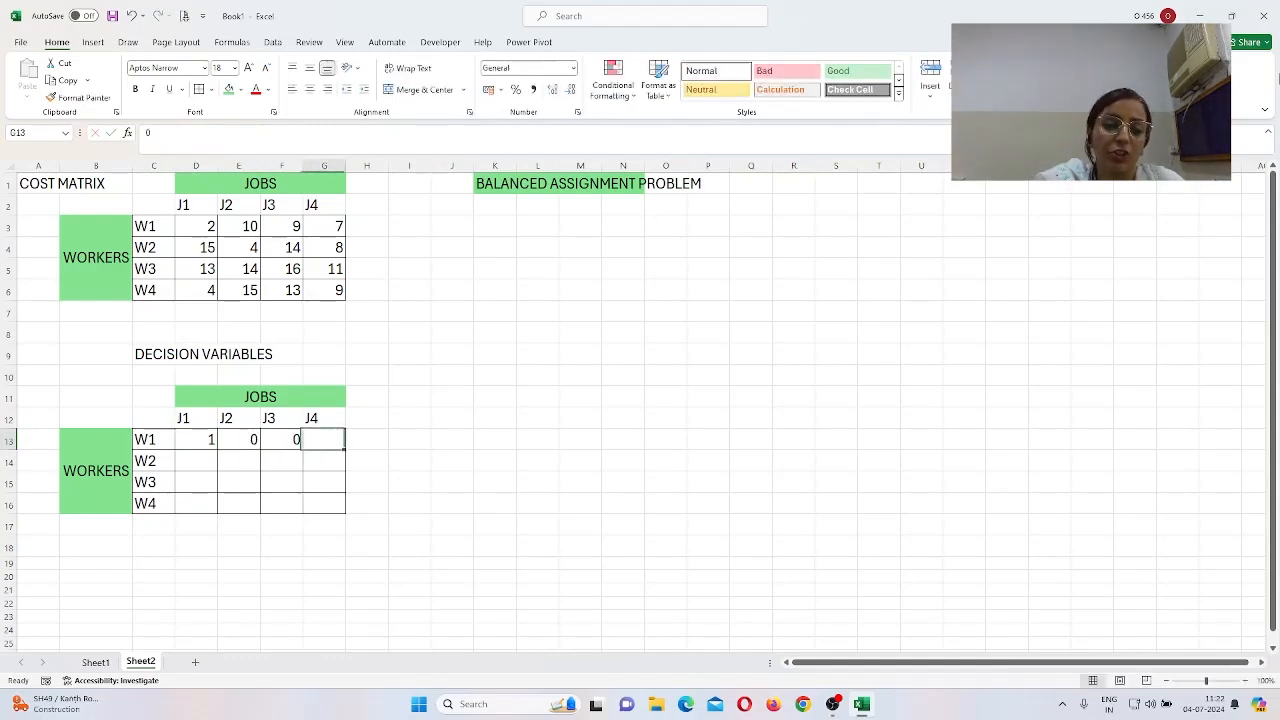
text(0)
key(Left)
key(Left)
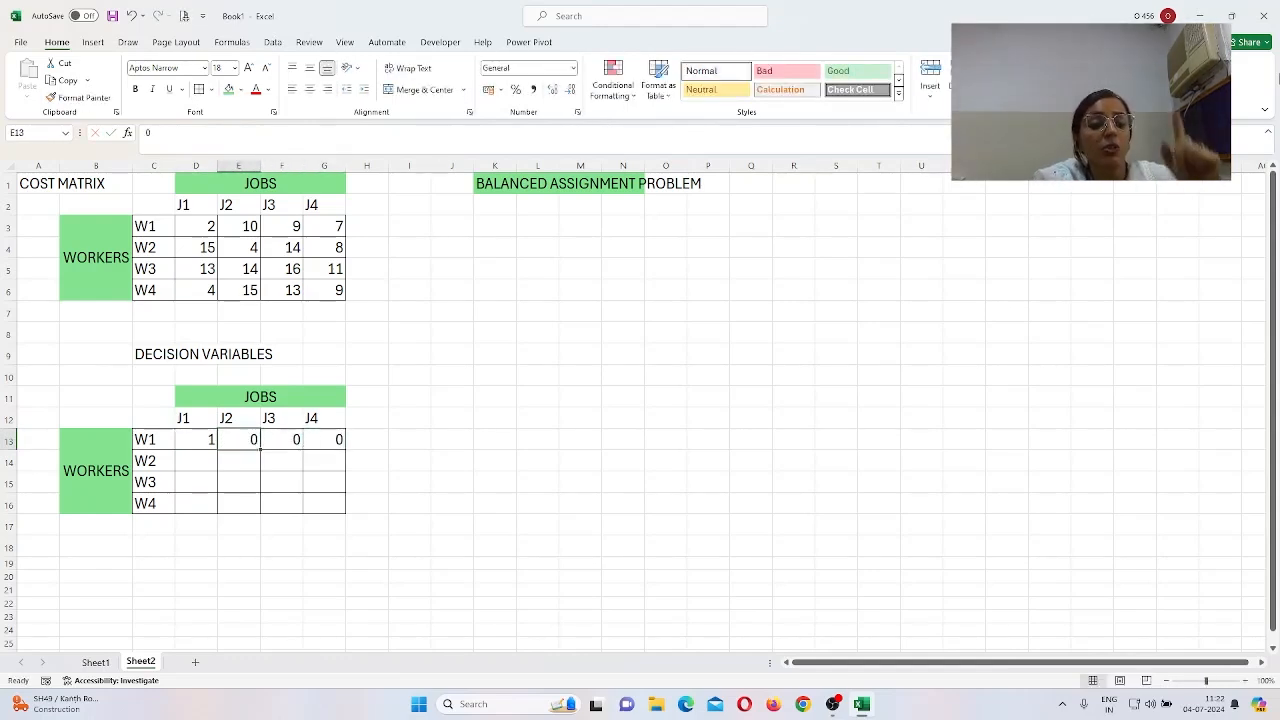
Step: Enter 0 under J1 for workers W2, W3 and W4 (D14:D16)
key(Left)
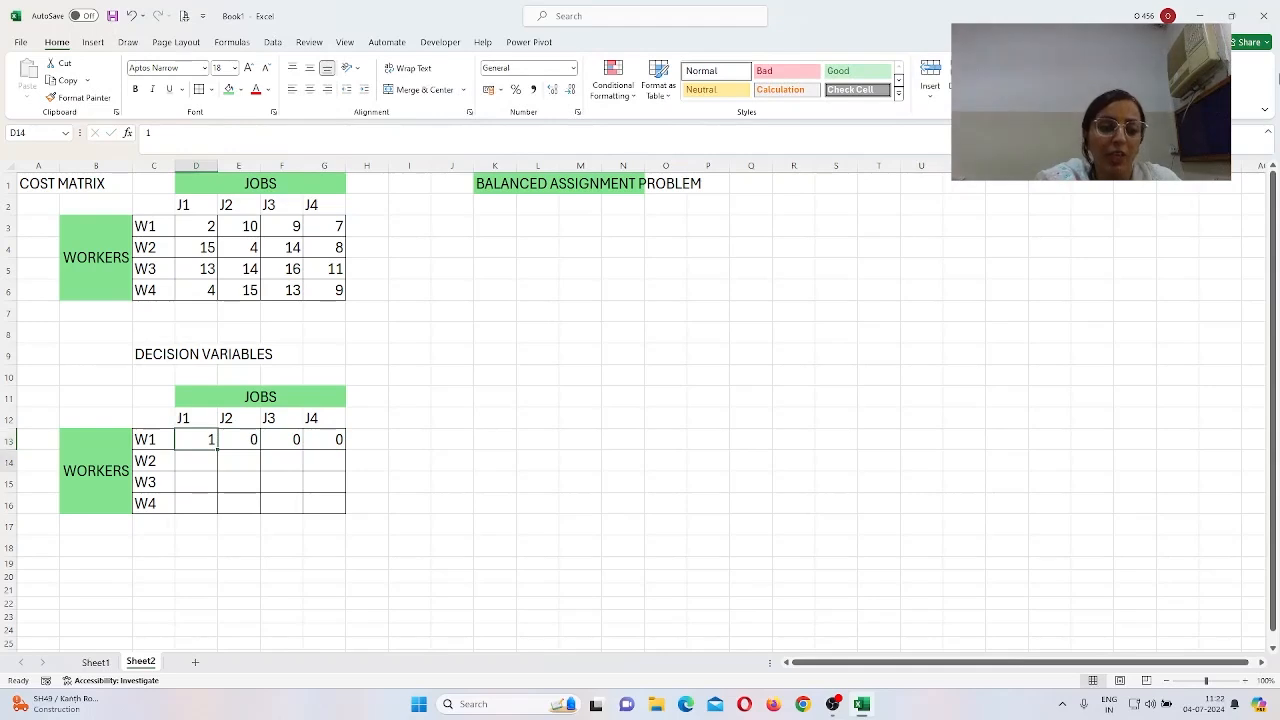
key(Down)
text(0)
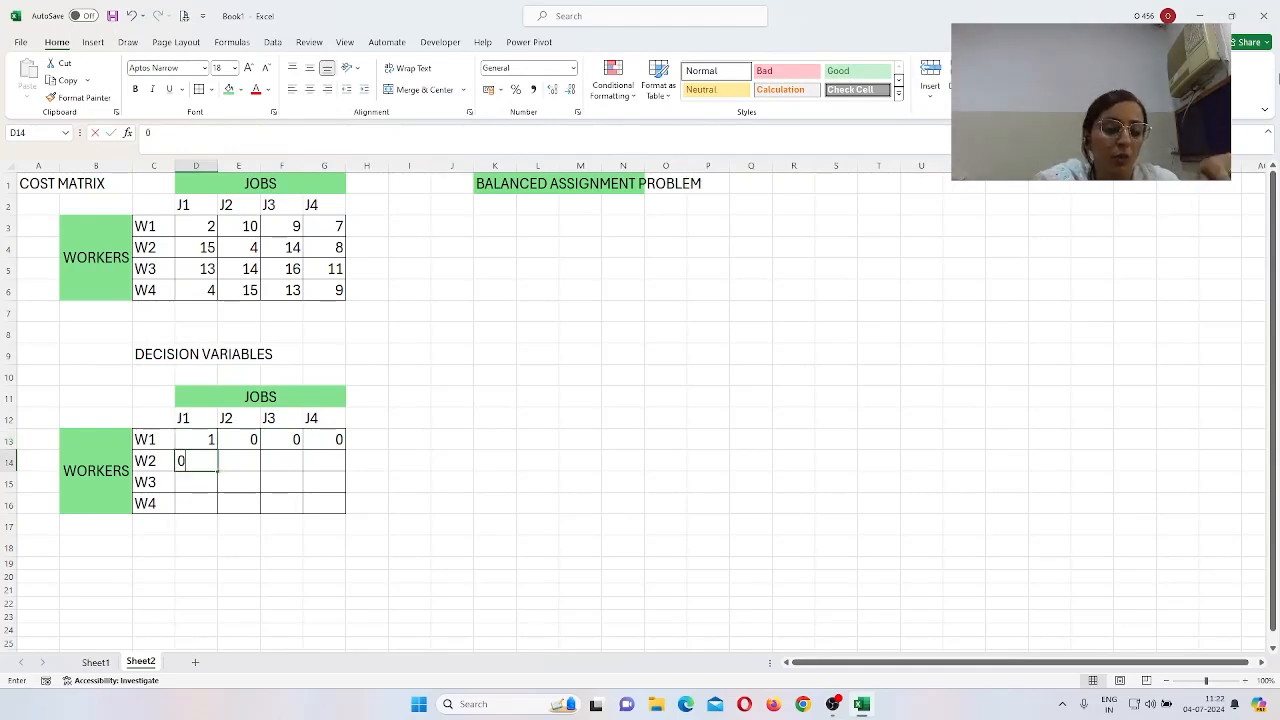
key(Down)
text(0)
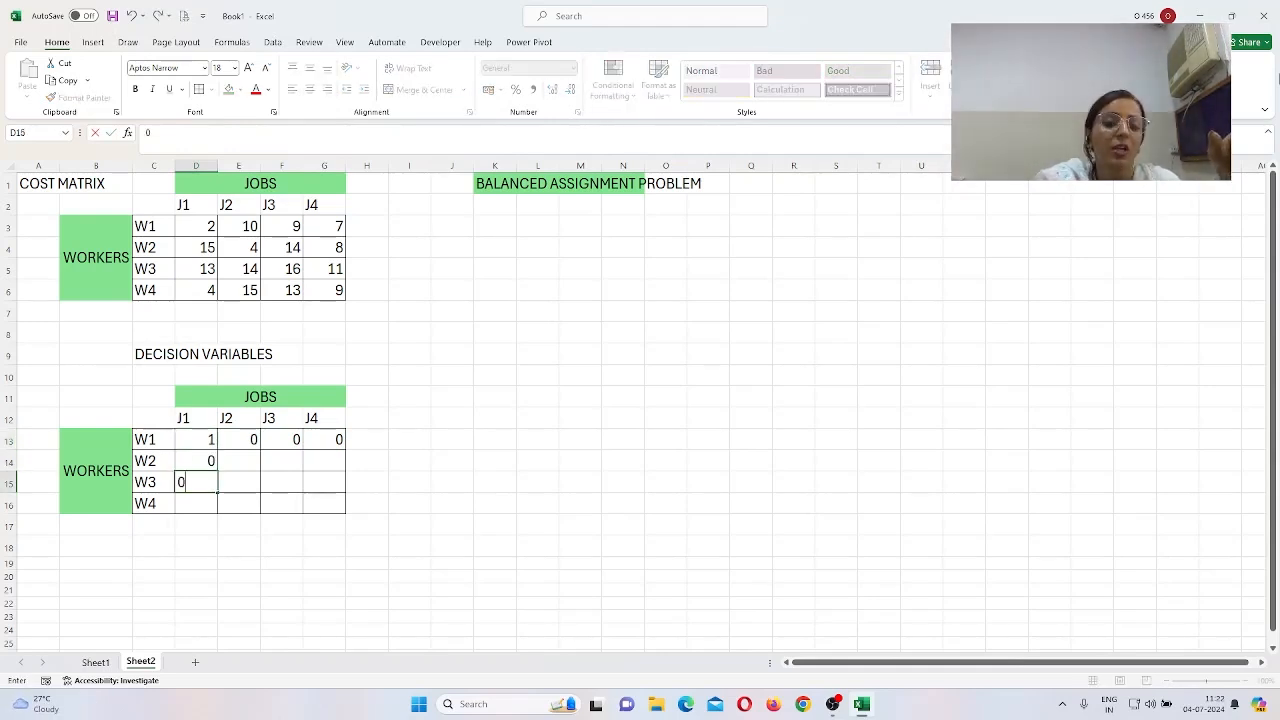
key(Down)
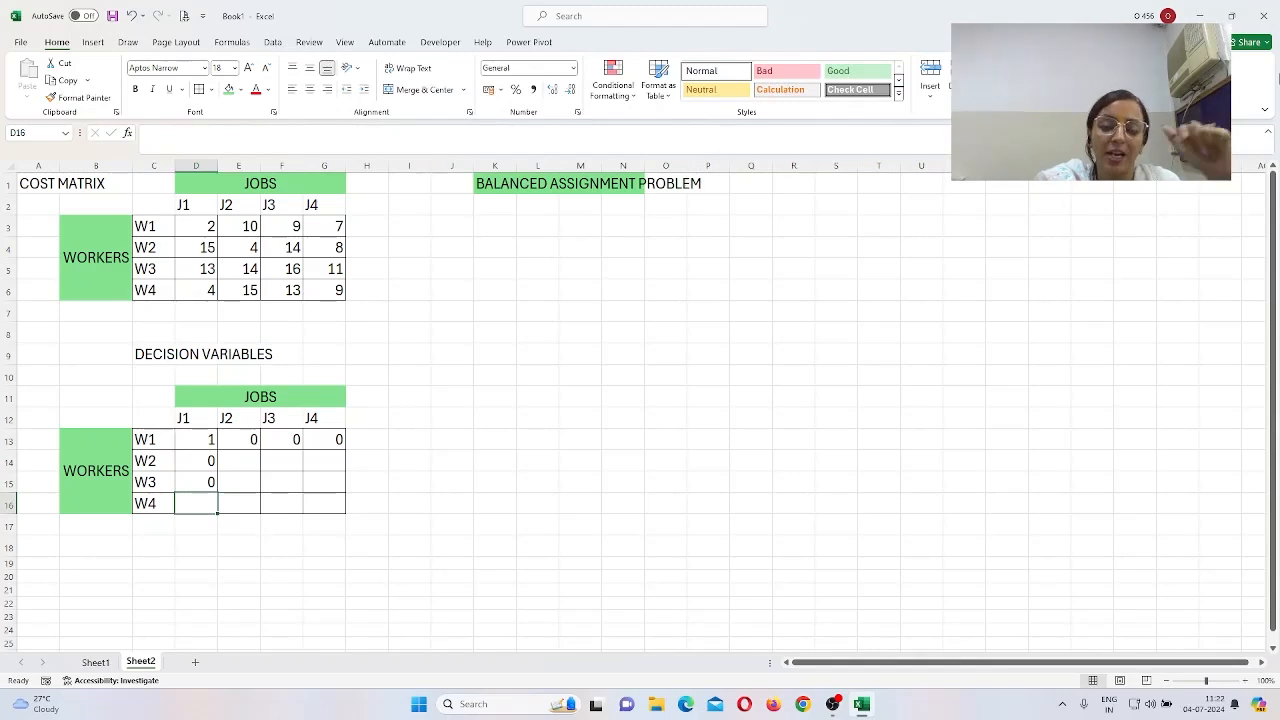
text(0)
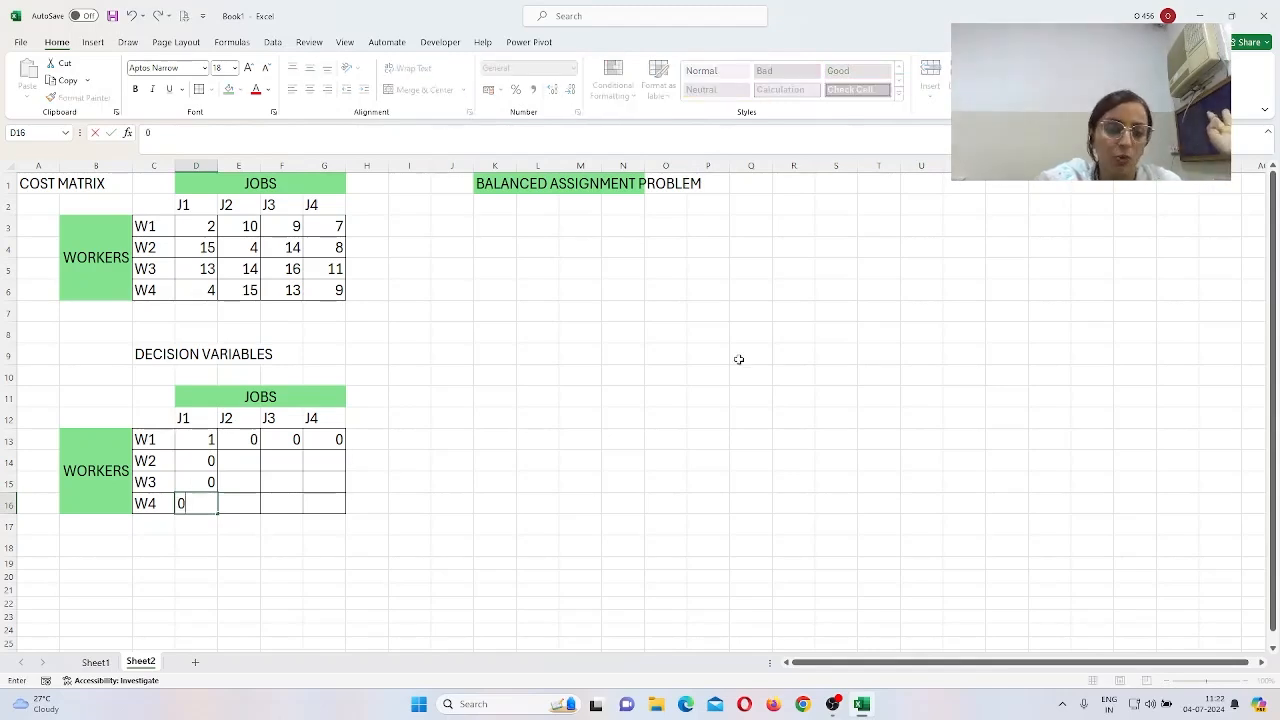
click(738, 412)
Step: Centre the numbers in the cost matrix D3:G6
drag(206, 226, 330, 291)
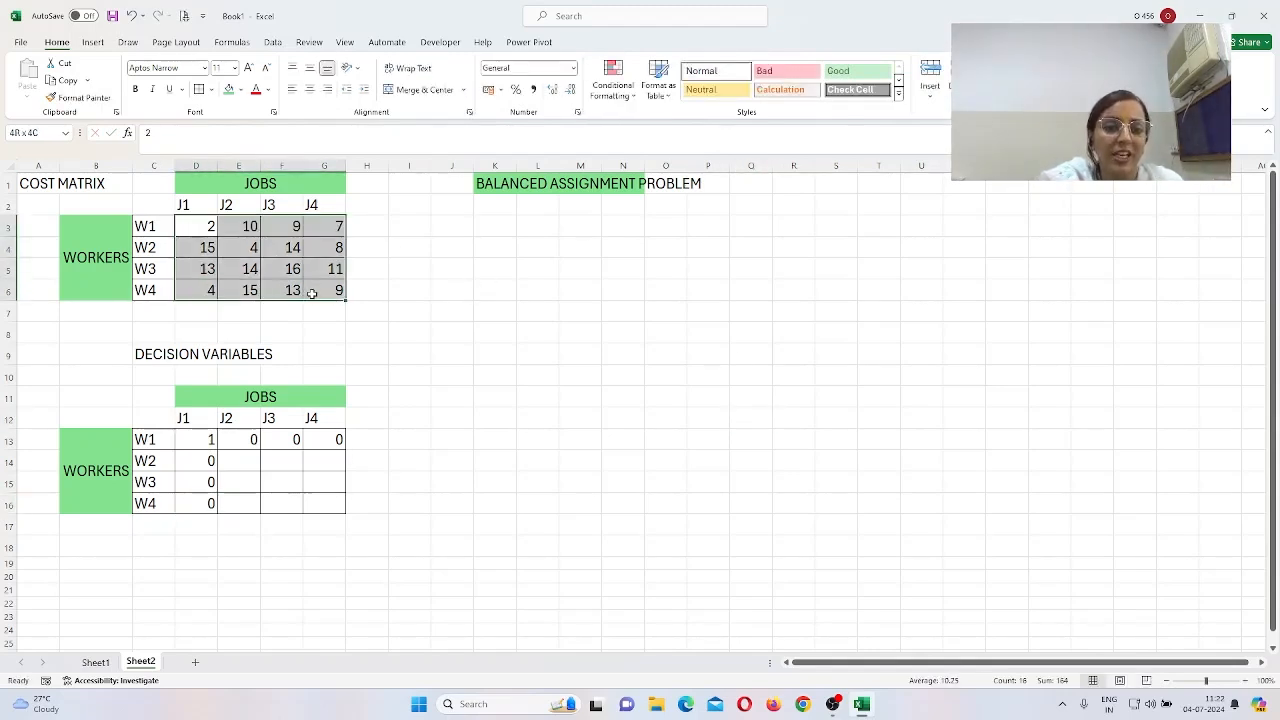
click(310, 89)
click(492, 455)
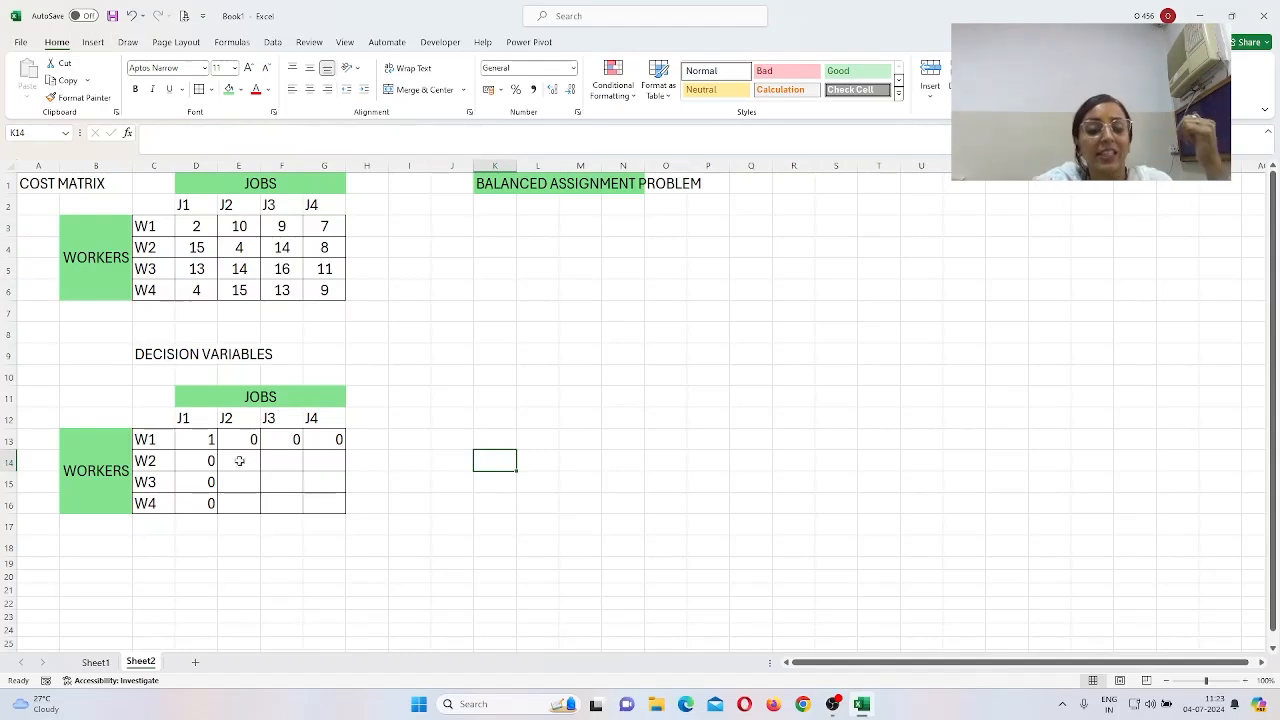
Step: Centre the values in the decision grid D13:G16
drag(192, 446, 310, 512)
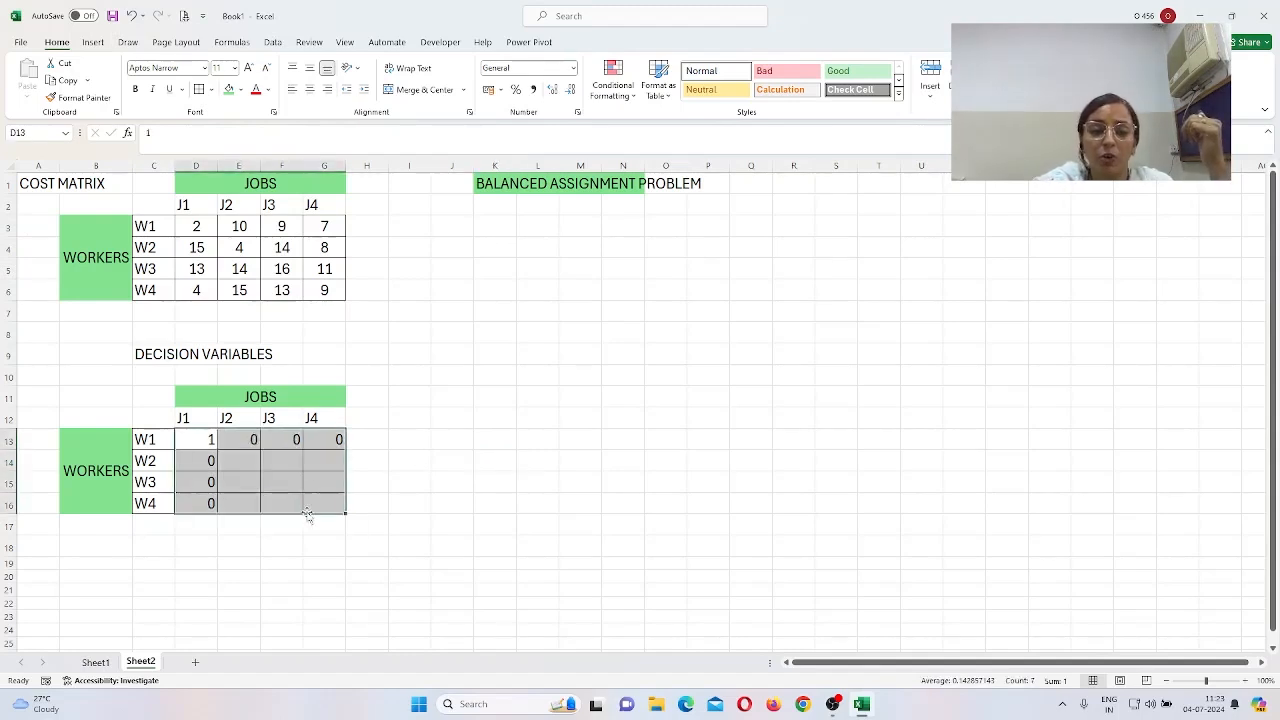
click(310, 89)
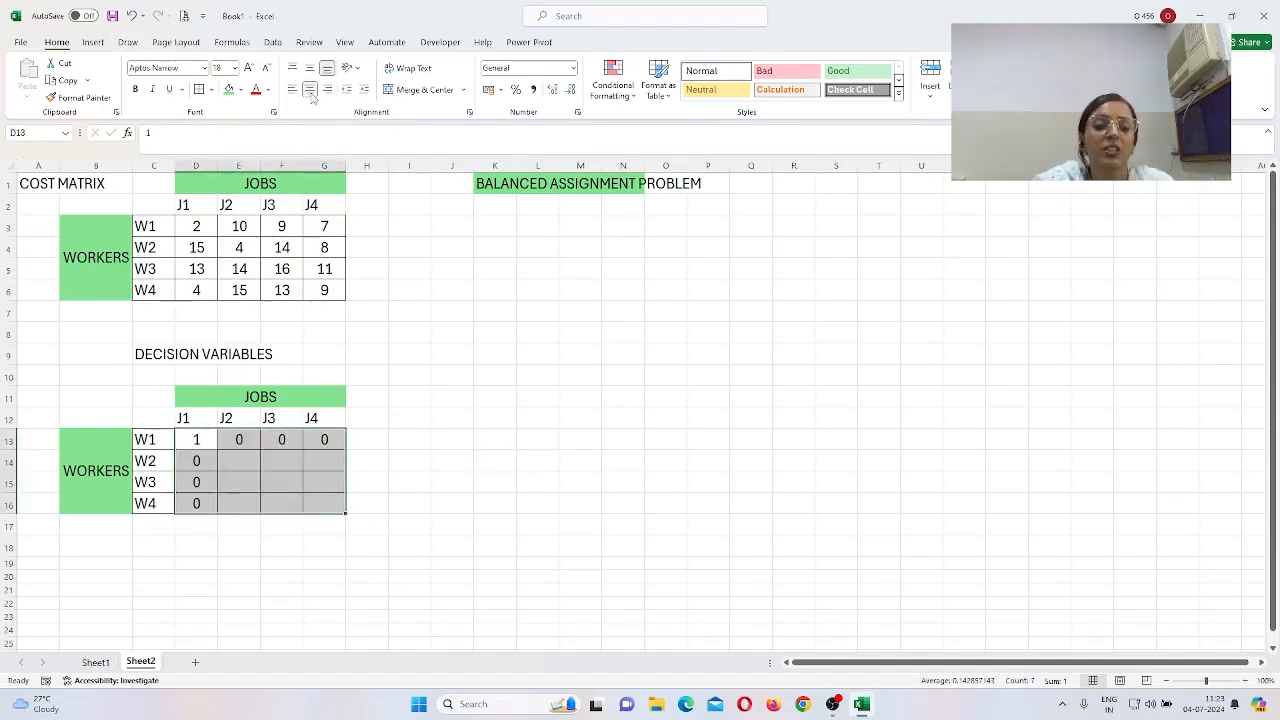
click(521, 413)
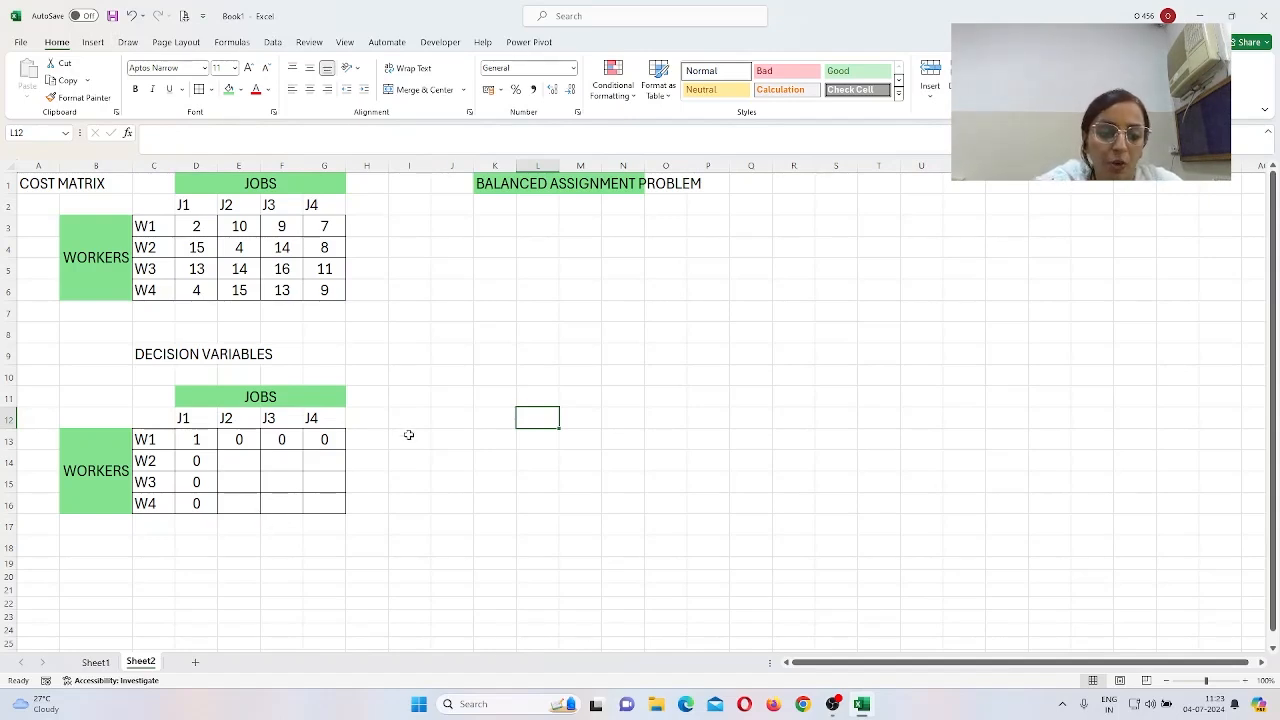
Step: Add a ROW SUM heading in H12 and fill =SUM(D13:G13) down H13:H16
click(382, 418)
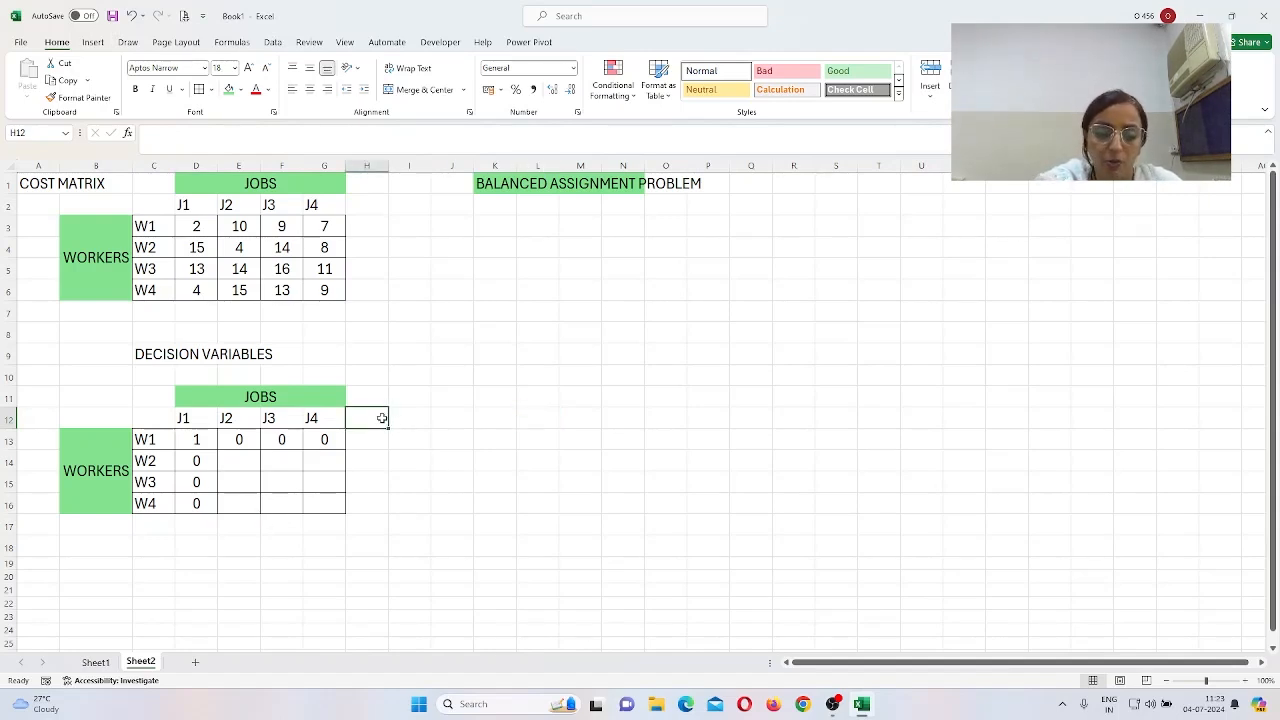
text(RO)
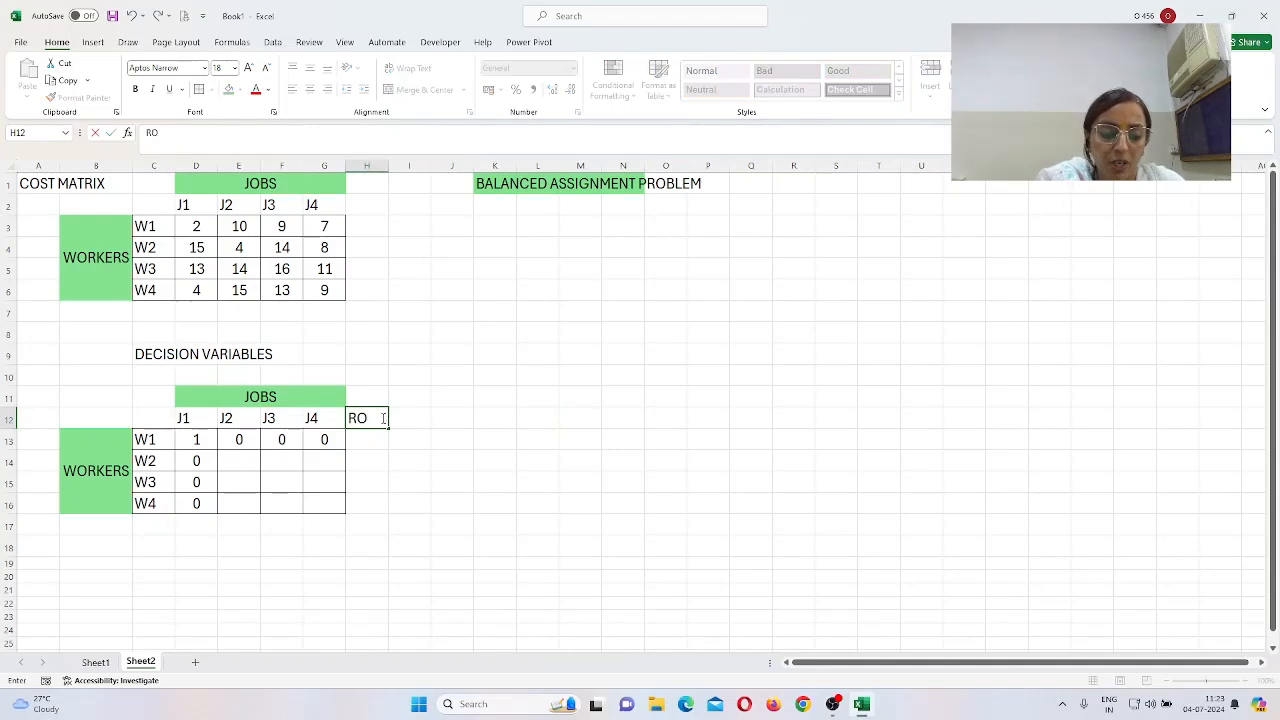
text(W SUM)
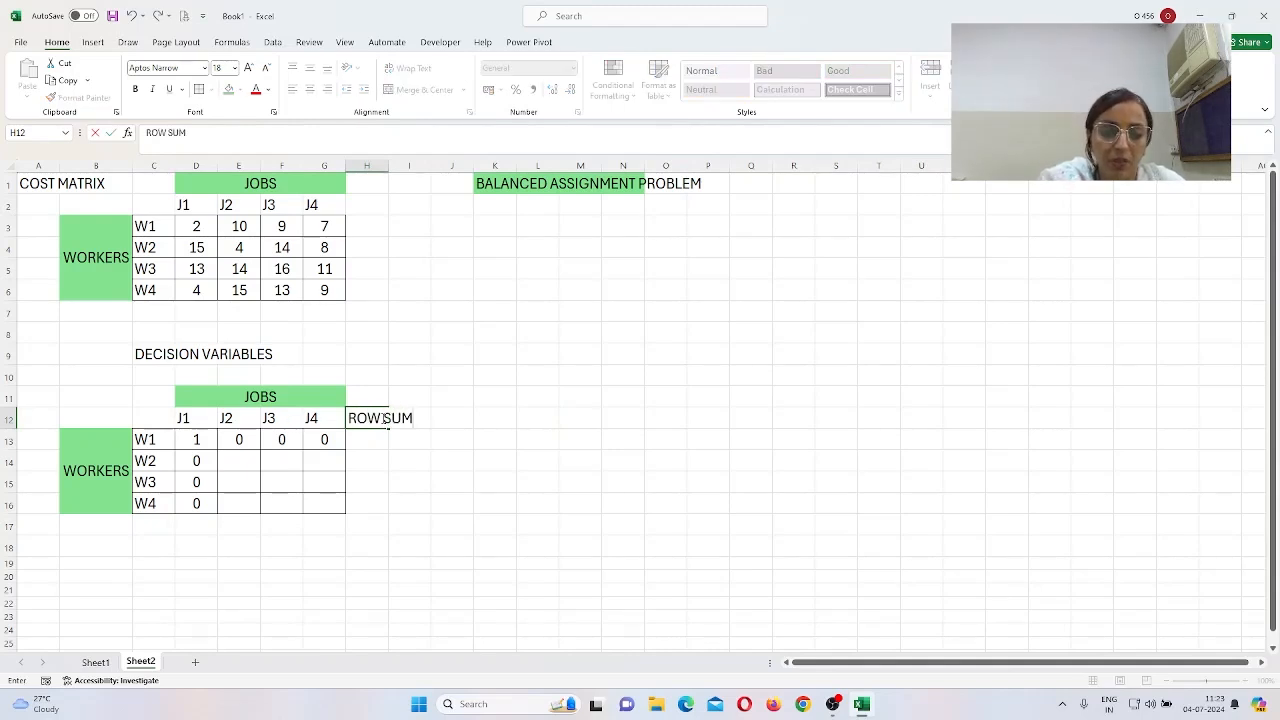
key(Return)
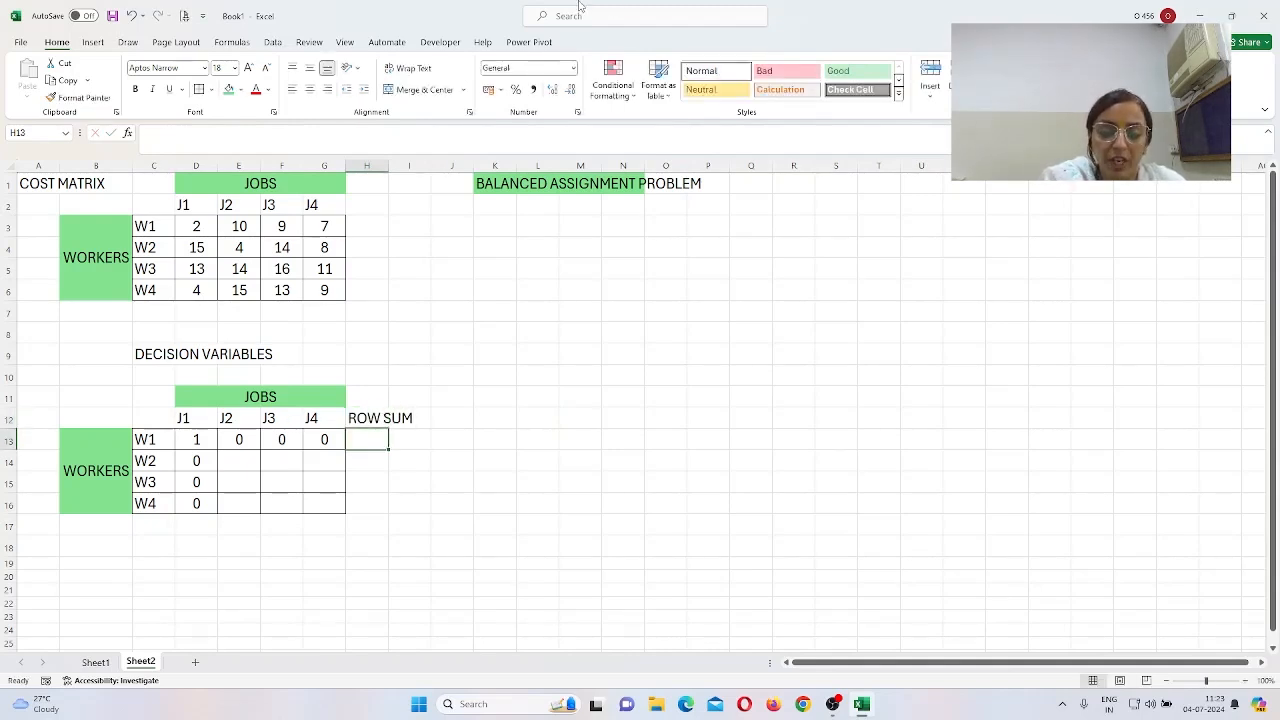
text(=)
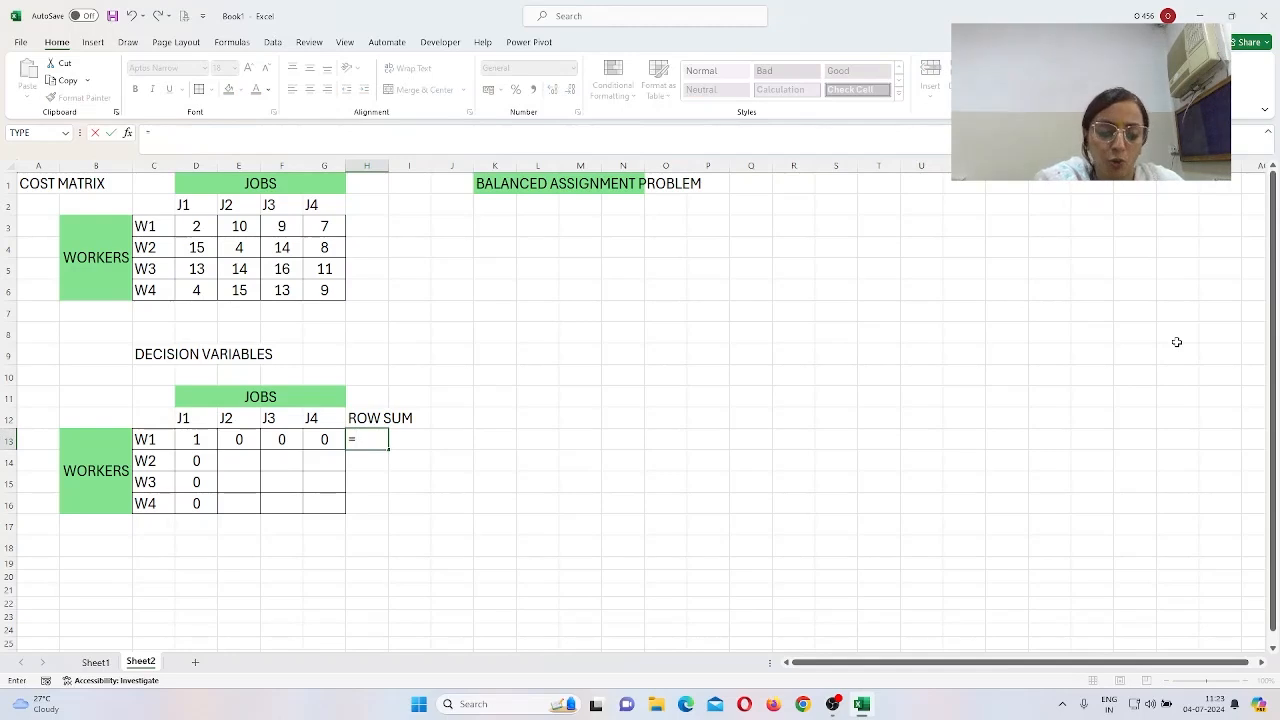
text(SUM()
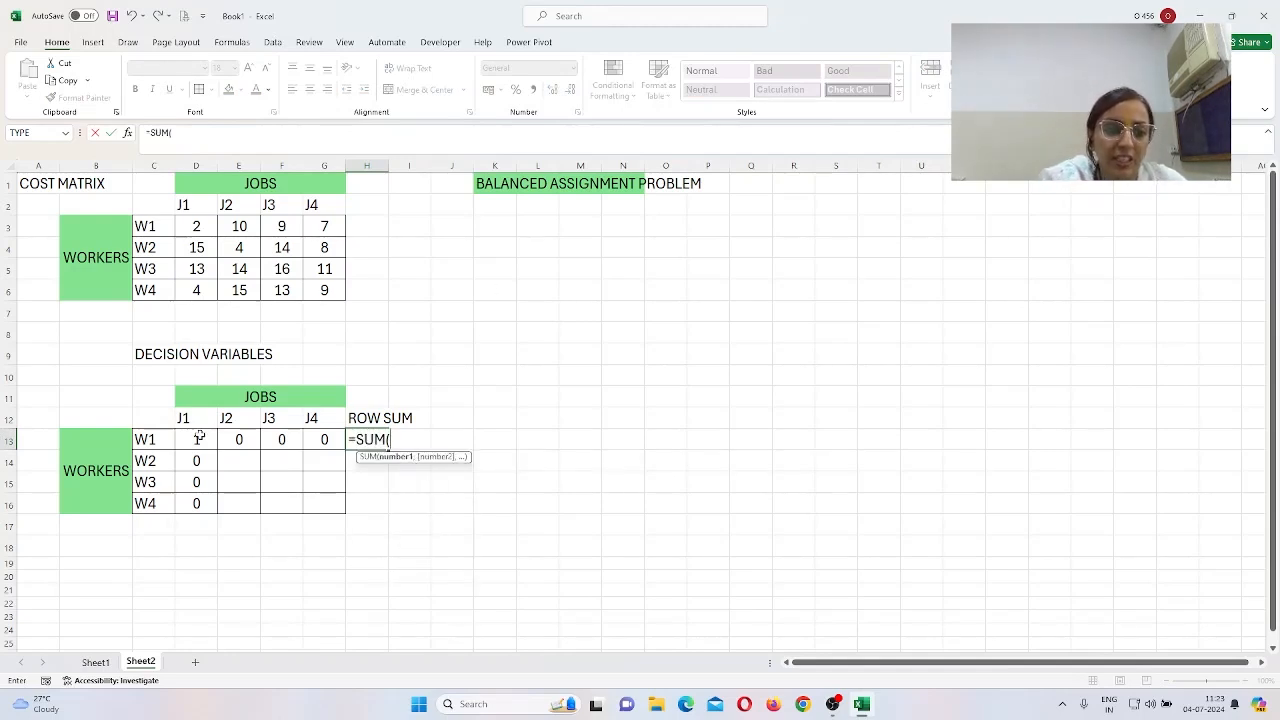
drag(199, 437, 318, 440)
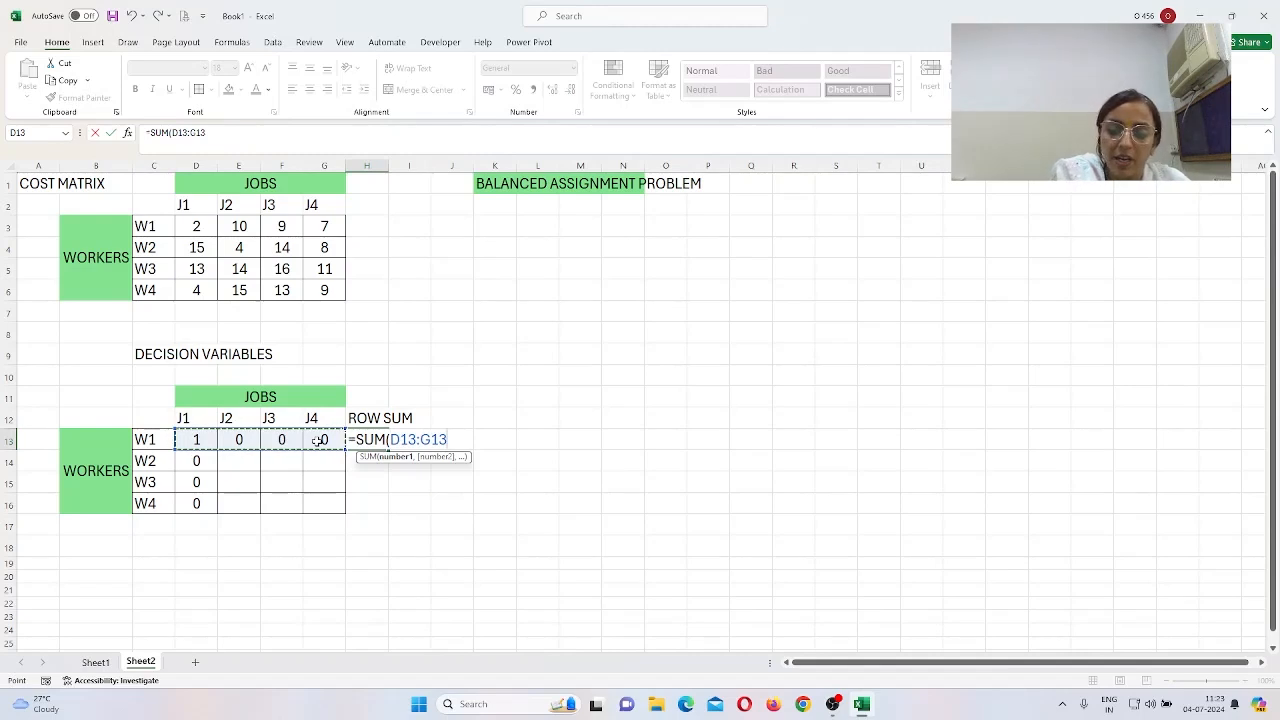
text())
key(Return)
key(Up)
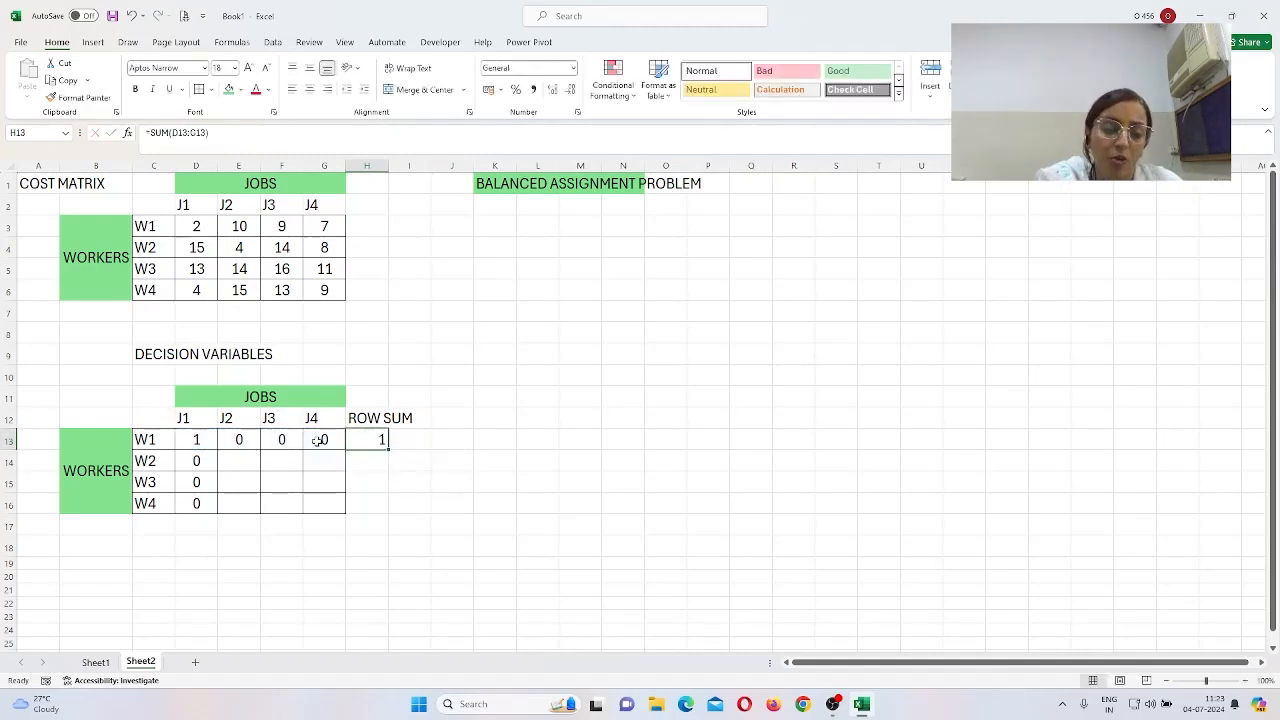
key(ctrl+c)
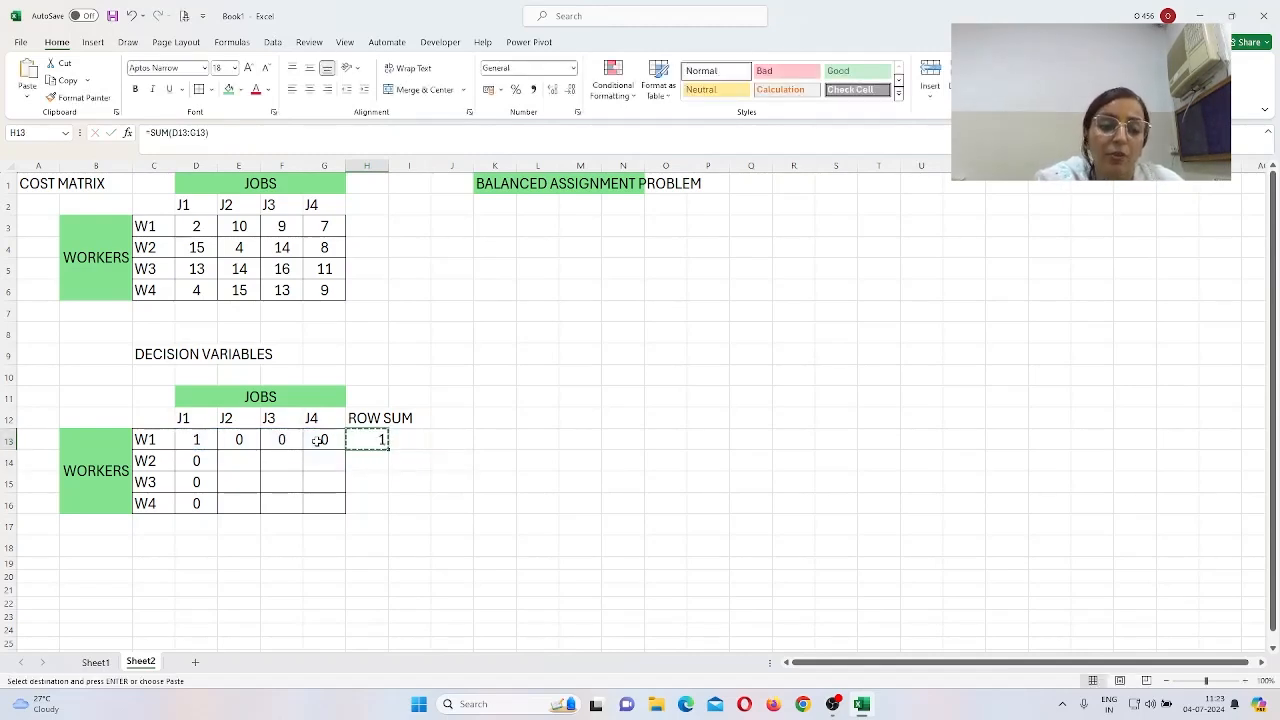
key(shift+Down)
key(shift+Down)
key(shift+Down)
key(ctrl+v)
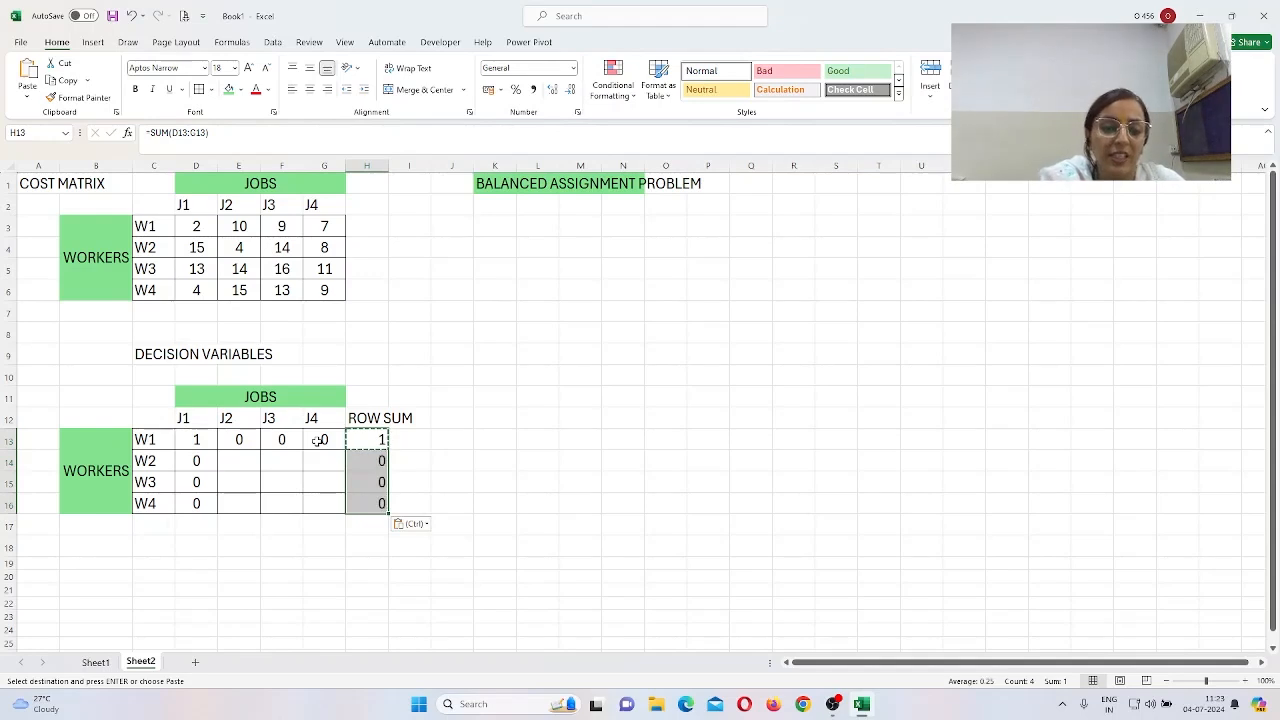
key(Escape)
Step: Clear the trial values from decision grid D13:G16 so each row sum reads 0
key(Up)
key(Left)
key(Left)
key(Left)
key(Left)
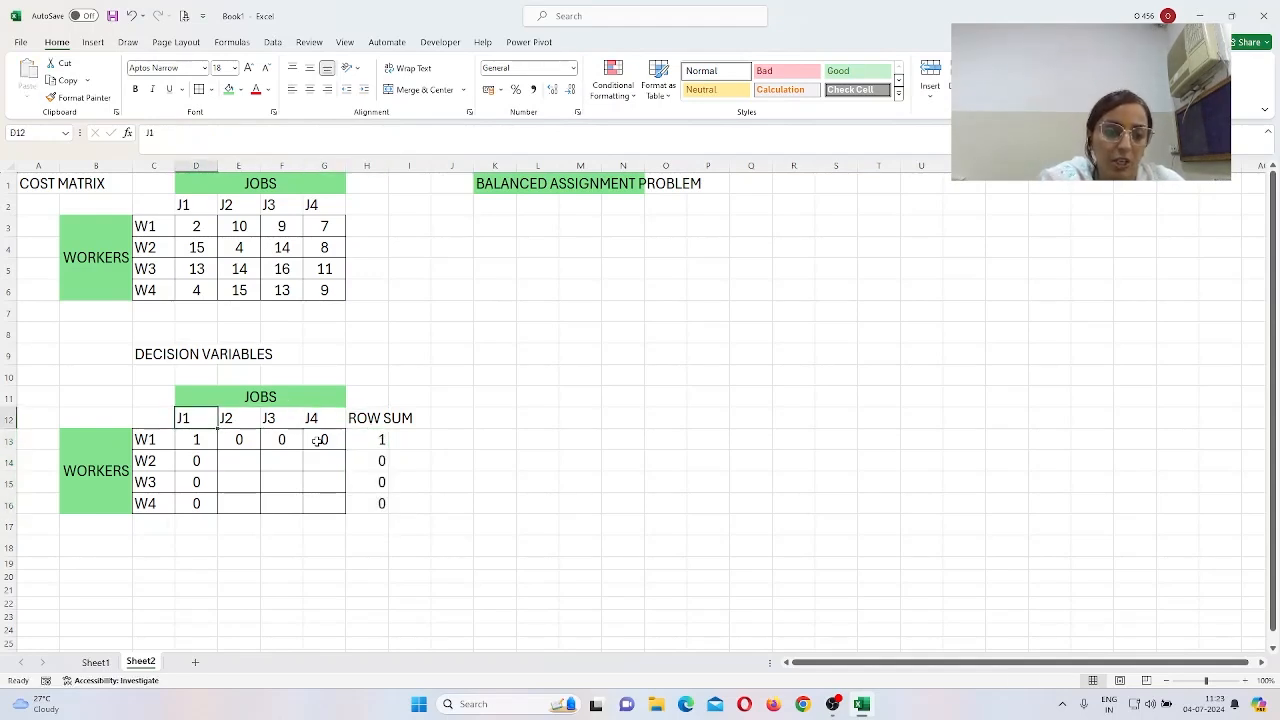
key(Down)
key(Down)
key(Up)
key(shift+Down)
key(shift+Down)
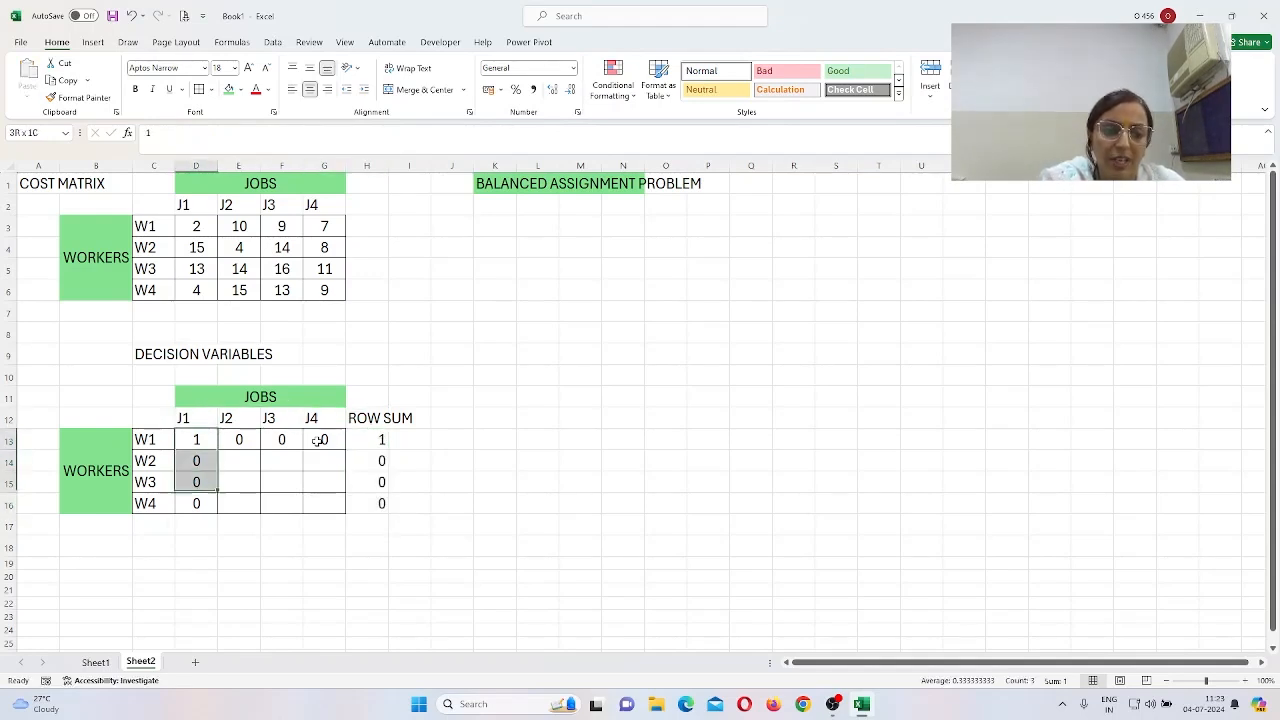
key(shift+Down)
key(shift+Right)
key(shift+Right)
key(shift+Right)
key(Delete)
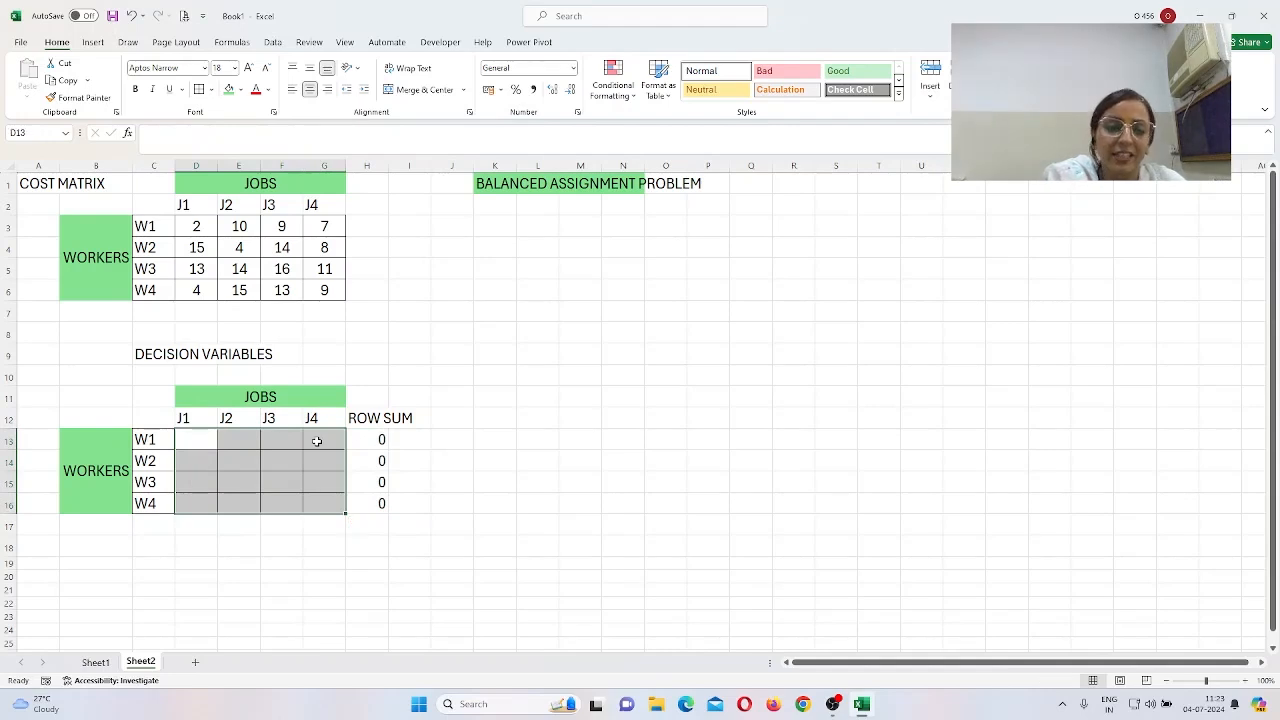
Step: Enter the COLUMN SUM label in B17
click(88, 525)
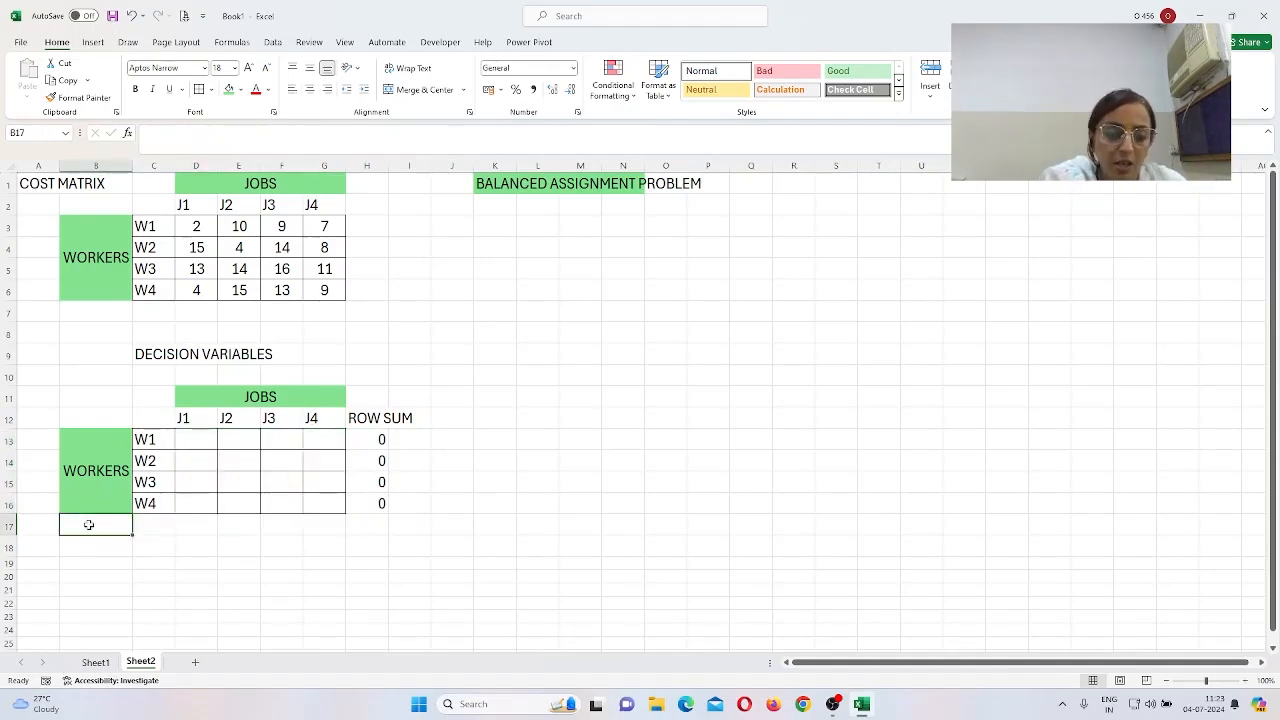
text(COUL)
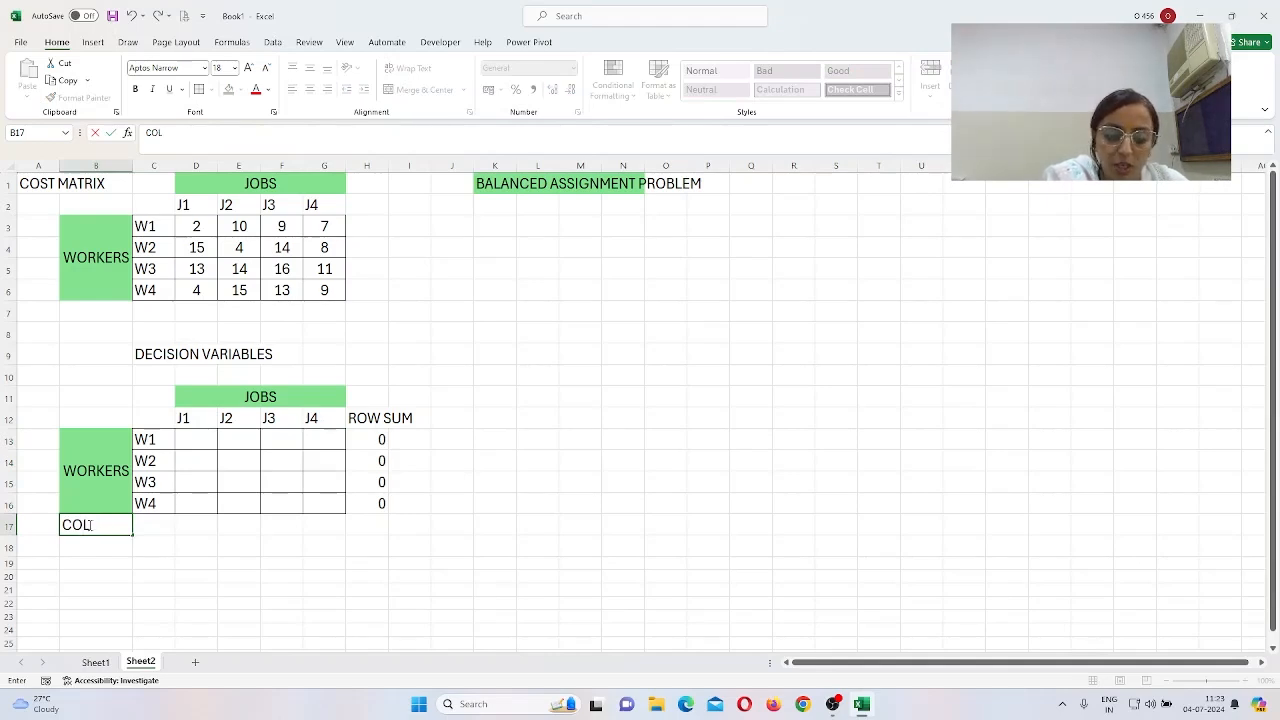
text(UMN )
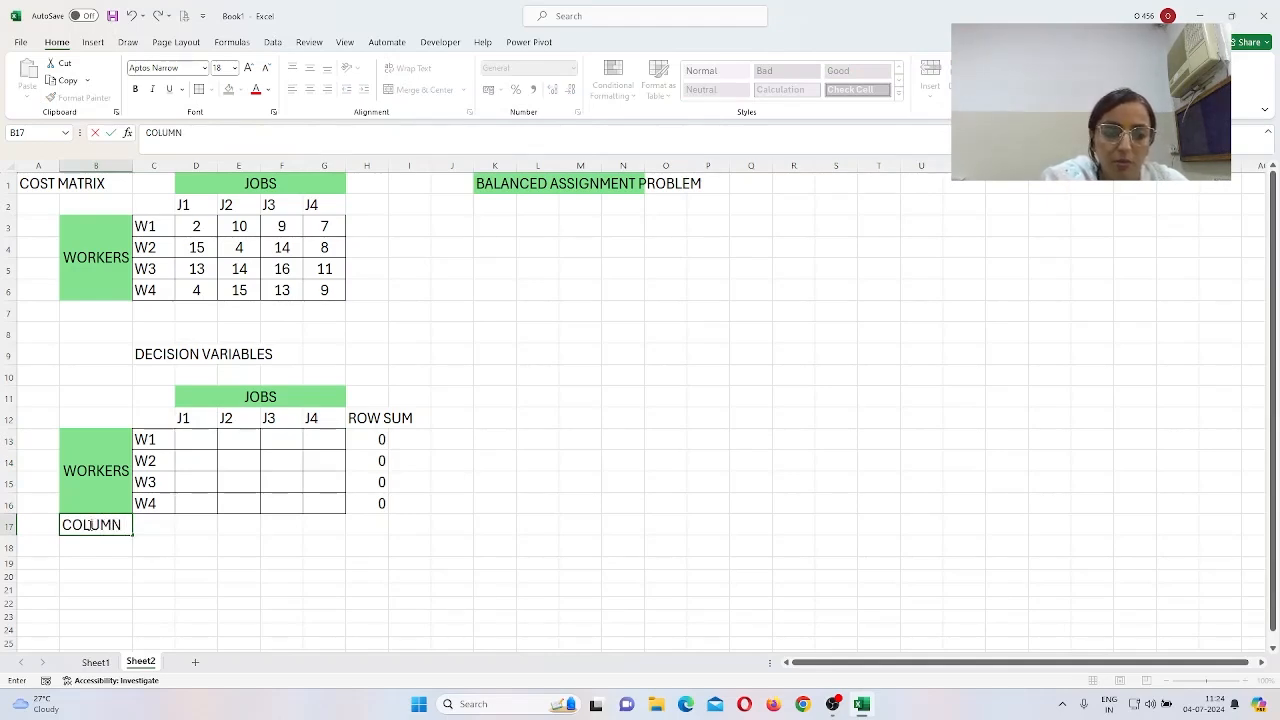
text(SUM)
key(Return)
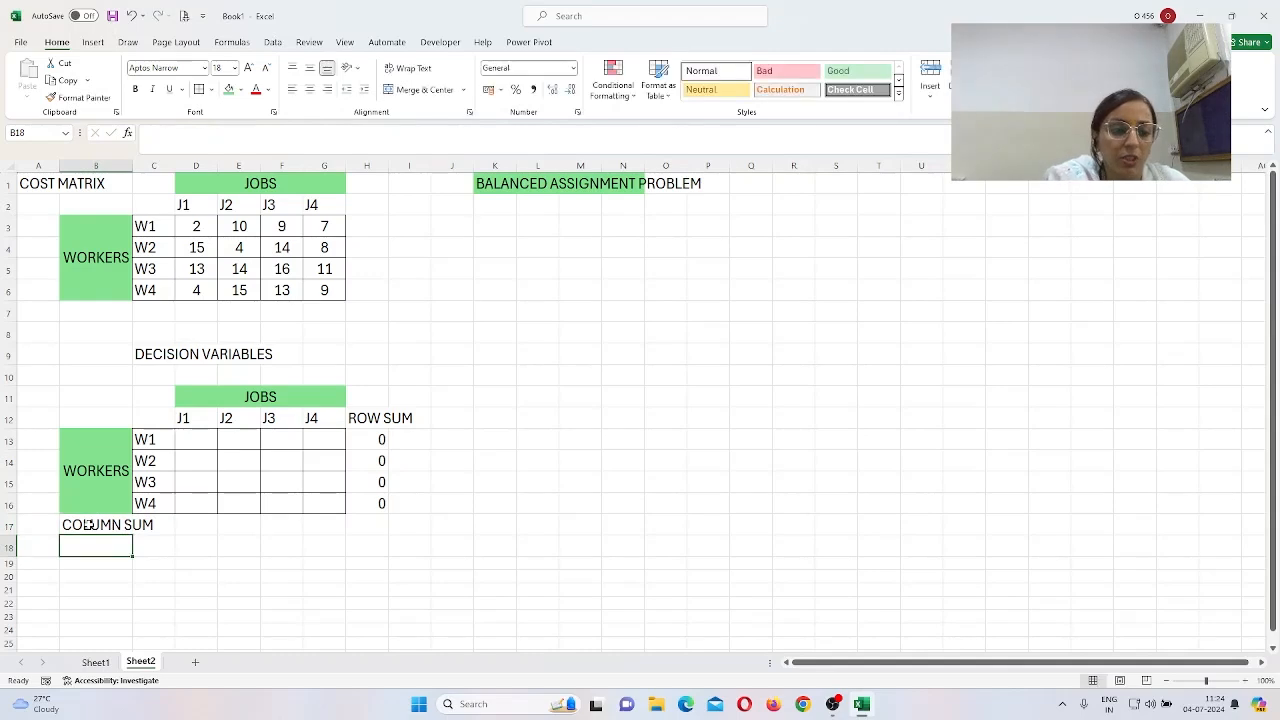
Step: Enter =SUM(D13:D16) in D17 and copy it across E17:G17
key(Up)
key(Up)
key(Down)
key(Right)
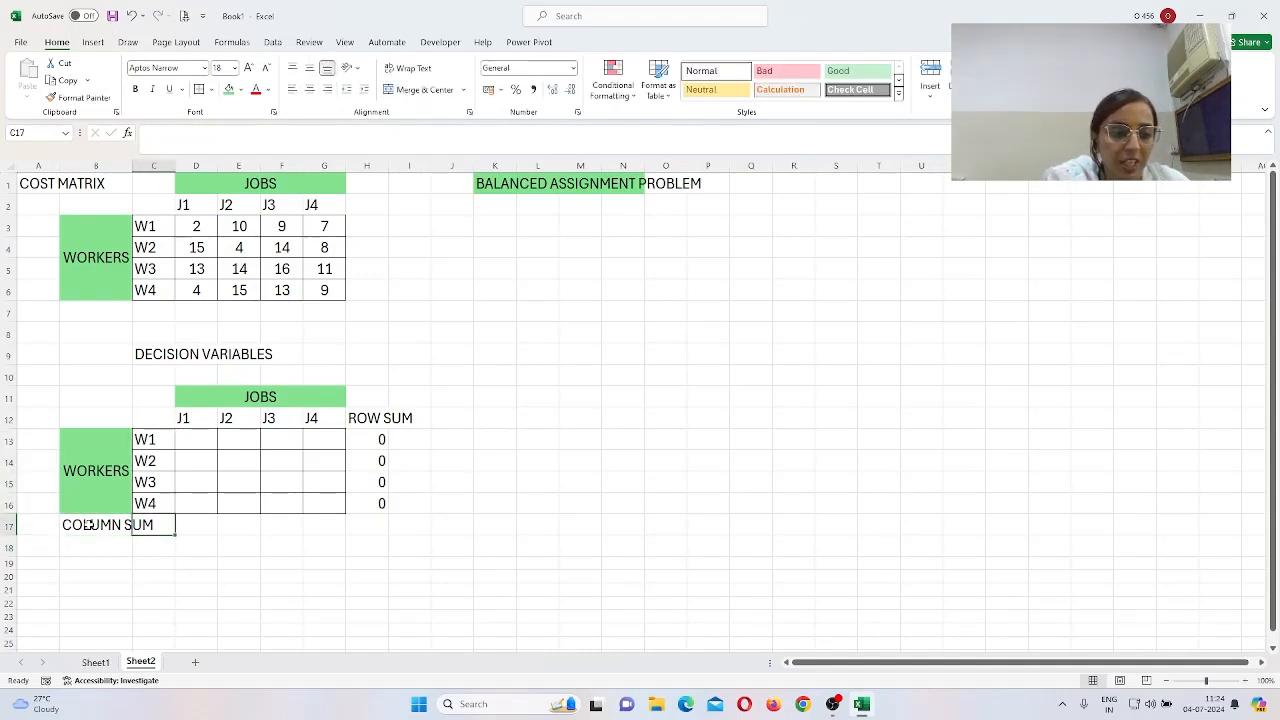
key(Right)
text(=SUM()
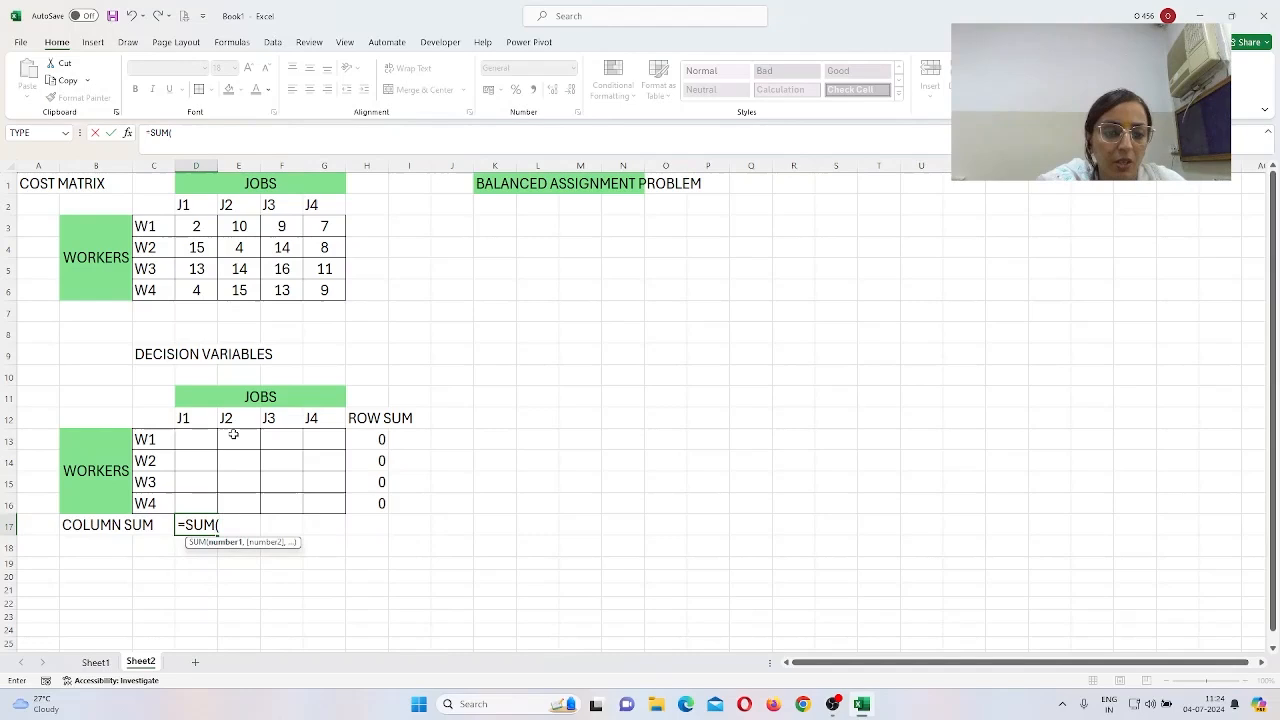
drag(196, 440, 202, 498)
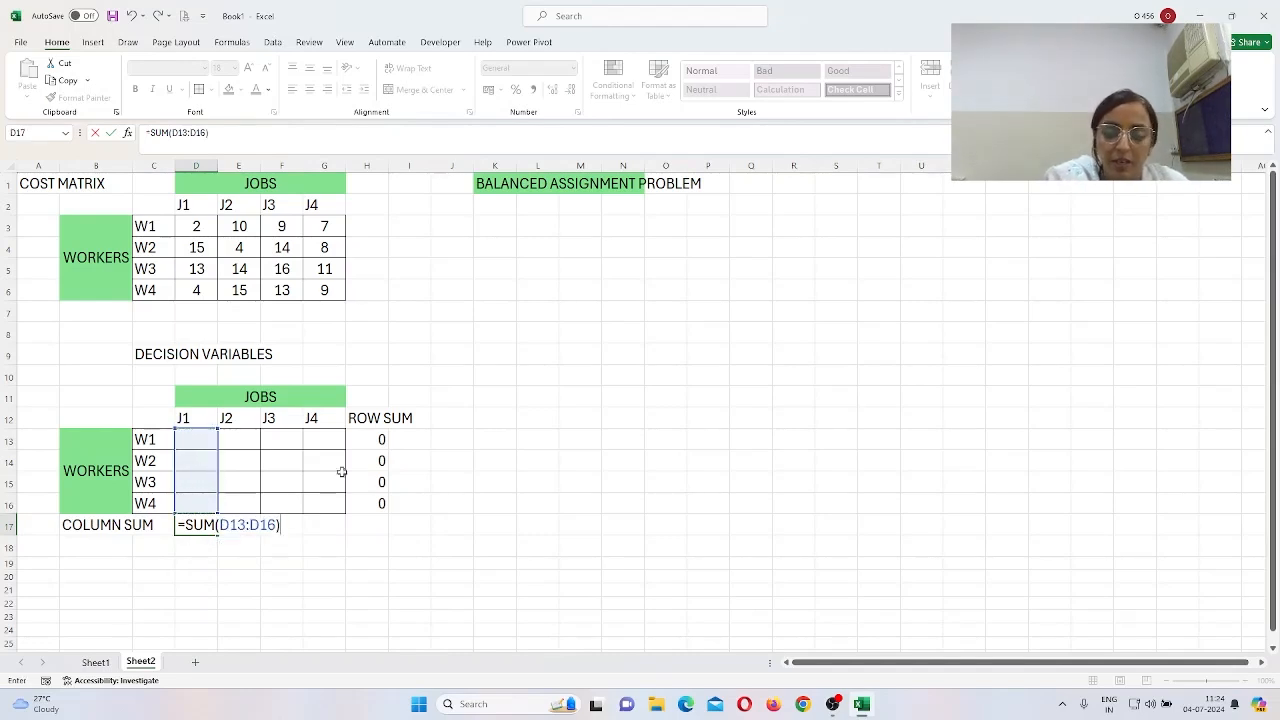
key(Return)
key(Up)
key(ctrl+c)
key(shift+Right)
key(shift+Right)
key(shift+Right)
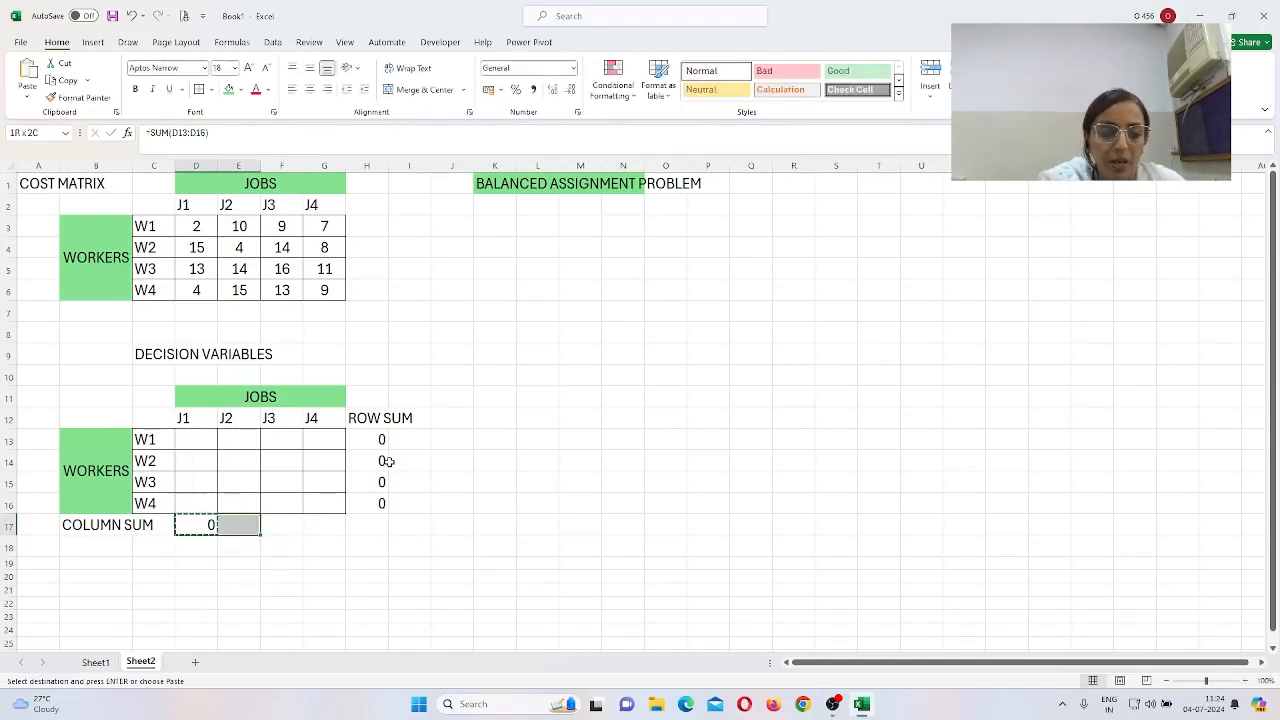
key(ctrl+v)
key(Escape)
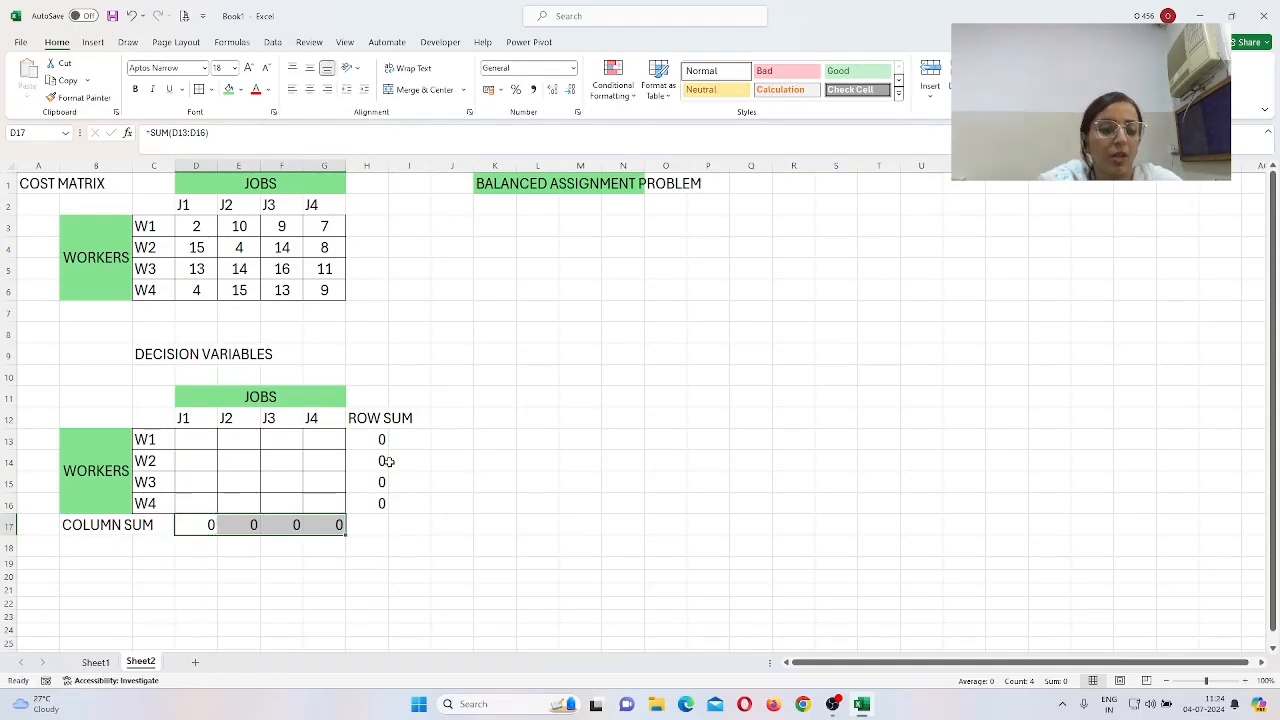
Step: Autofit column B and fill the COLUMN SUM (B17) and ROW SUM (H12) labels green
click(580, 481)
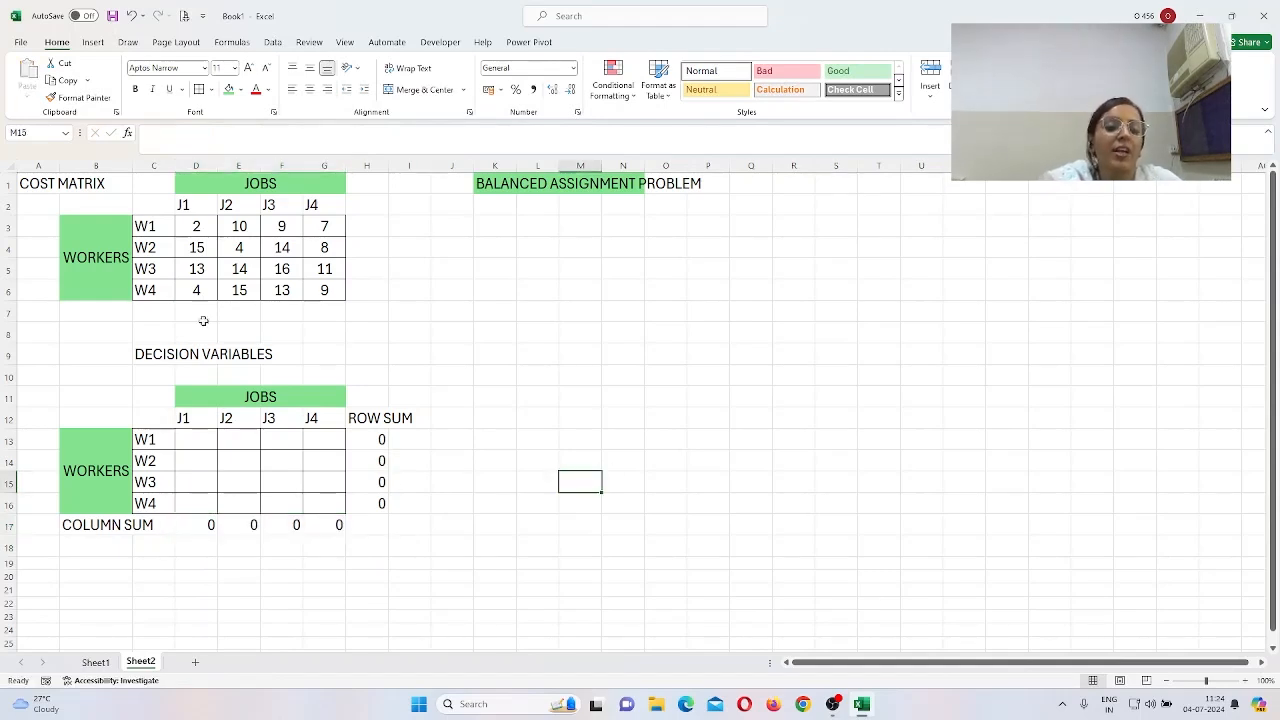
double_click(130, 170)
click(126, 527)
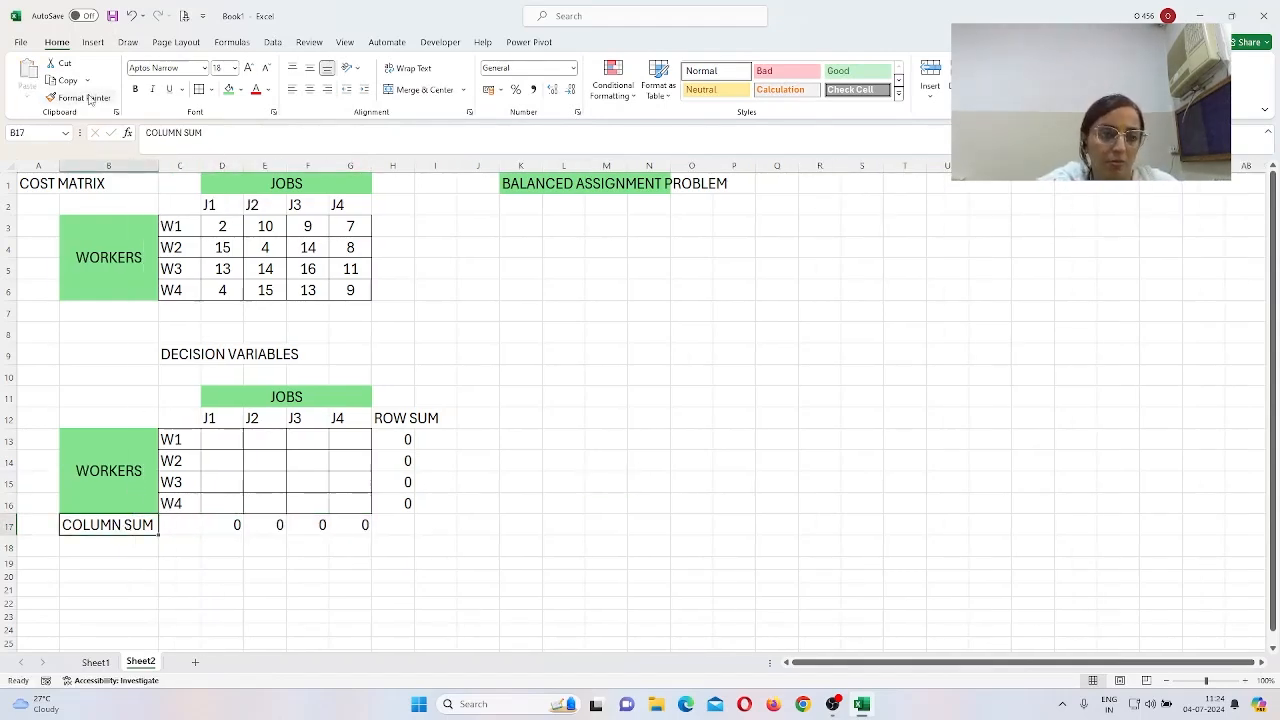
click(228, 96)
click(407, 414)
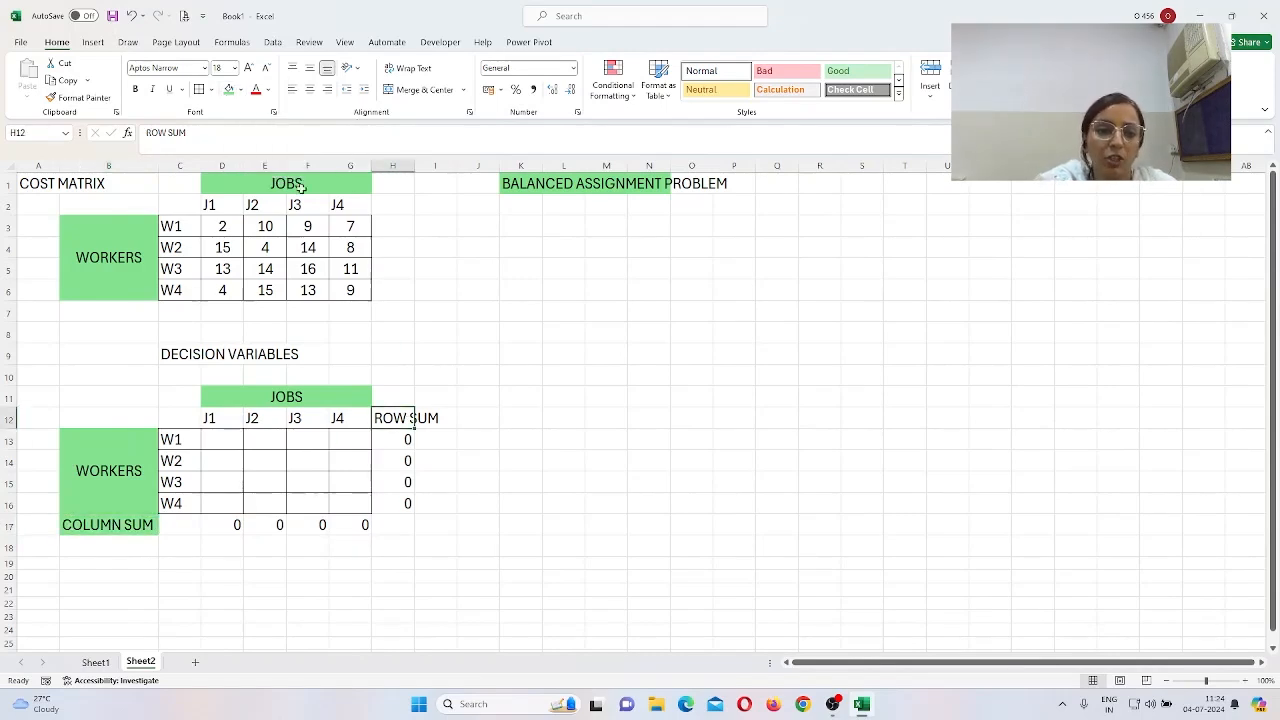
click(229, 90)
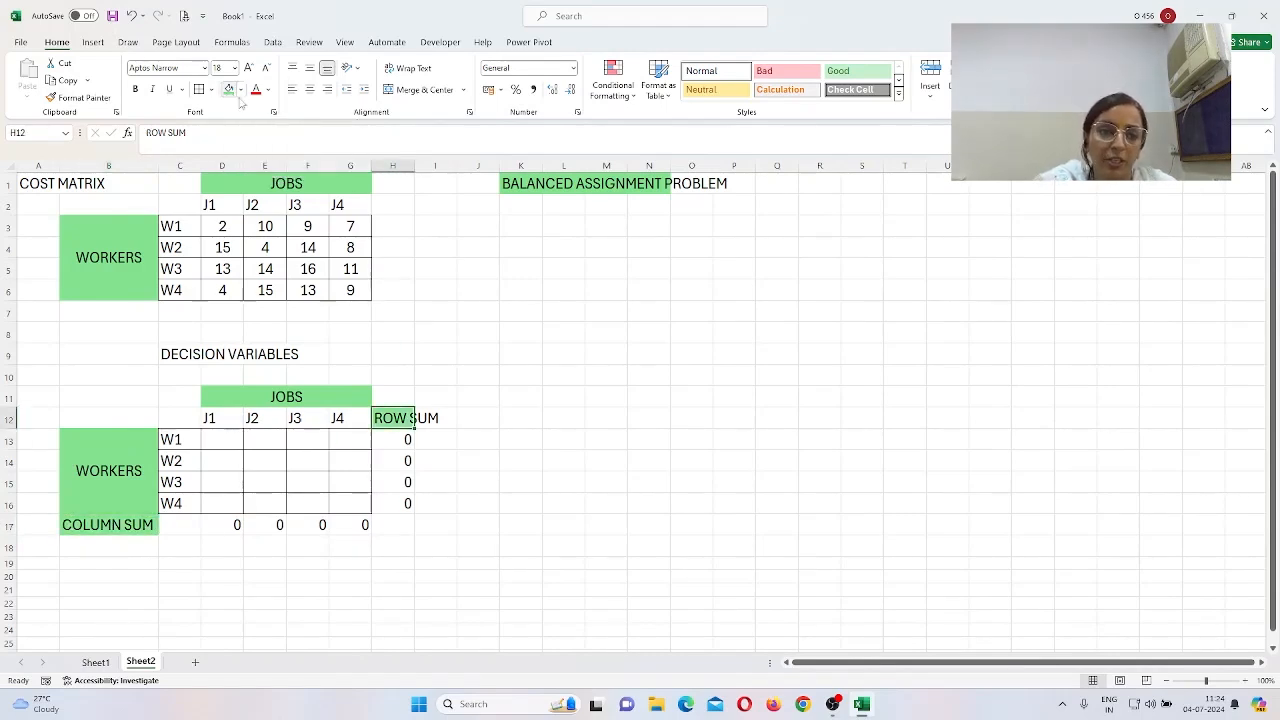
Step: Autofit column H so the green ROW SUM heading fits fully
double_click(414, 169)
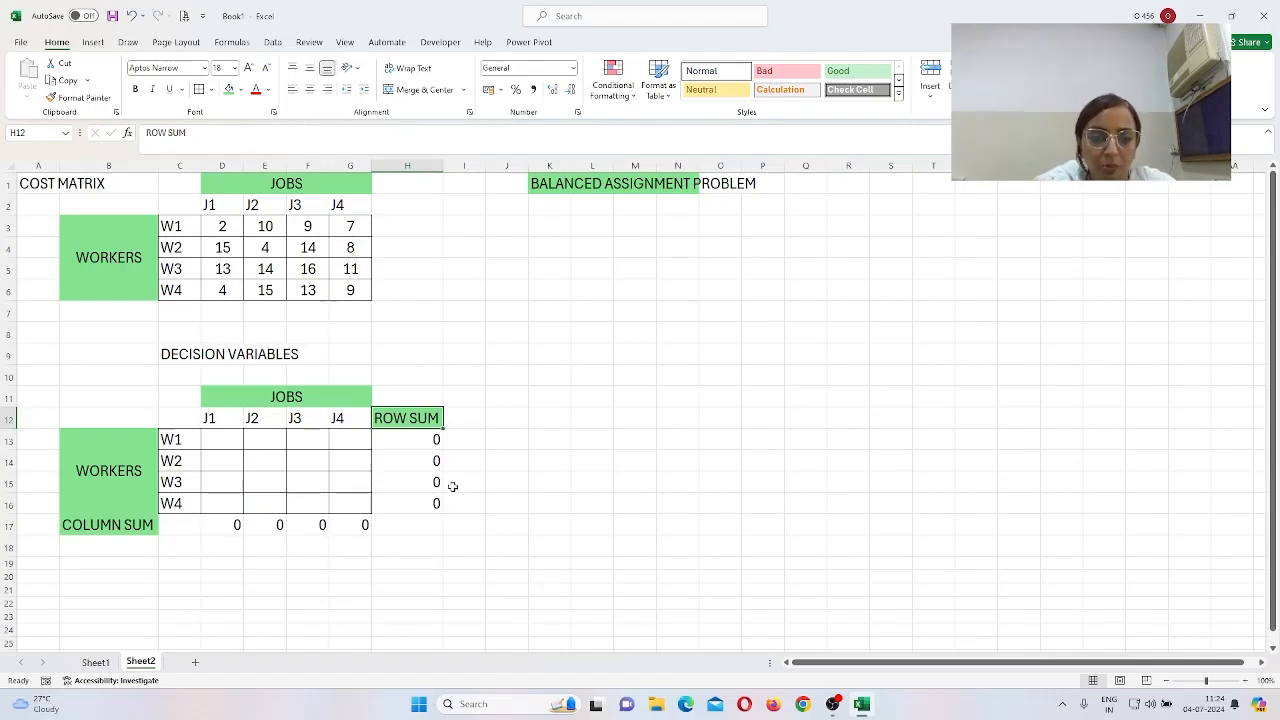
click(521, 419)
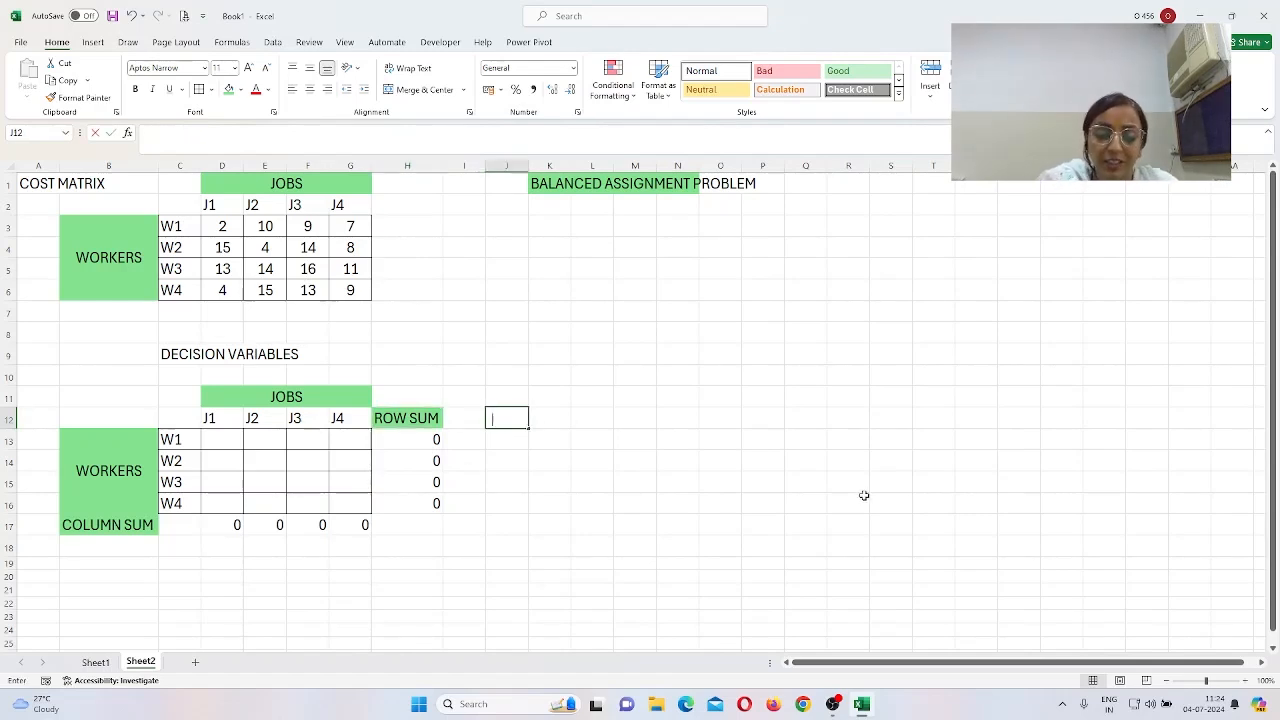
Step: Add a SUPPLY heading in J12 and widen column J to fit it
text(SUPP)
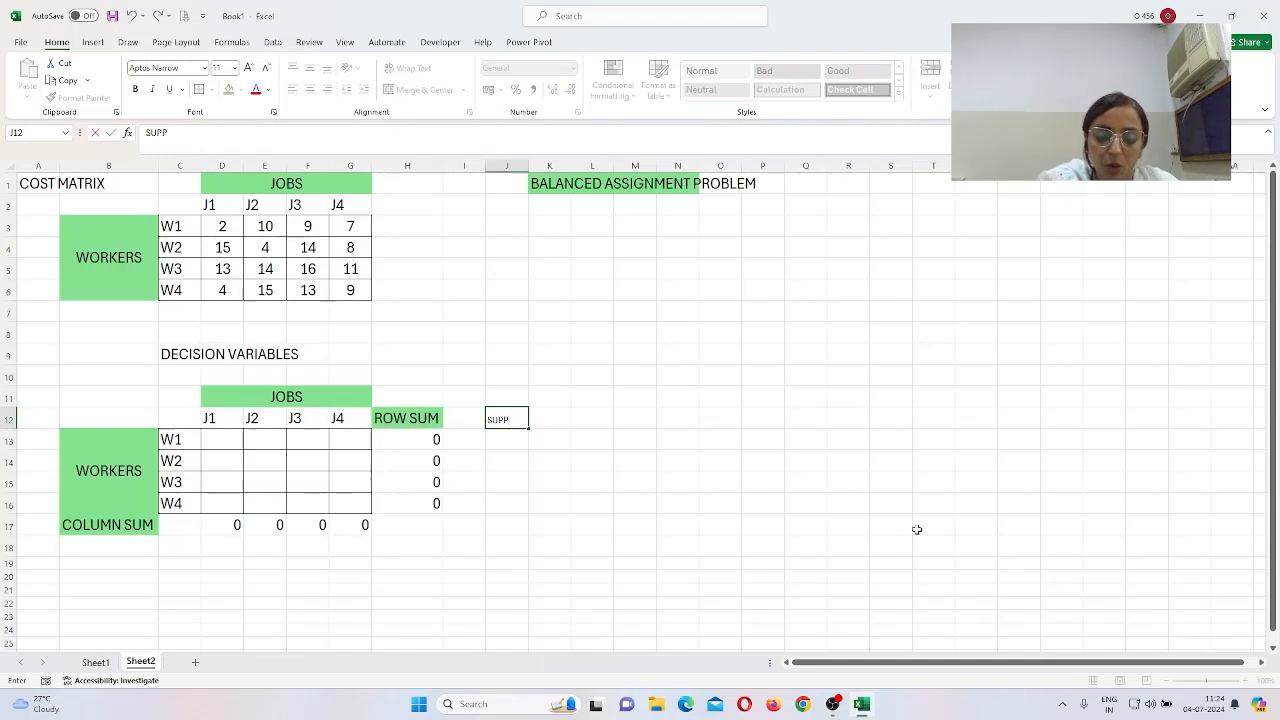
text(LY)
key(Return)
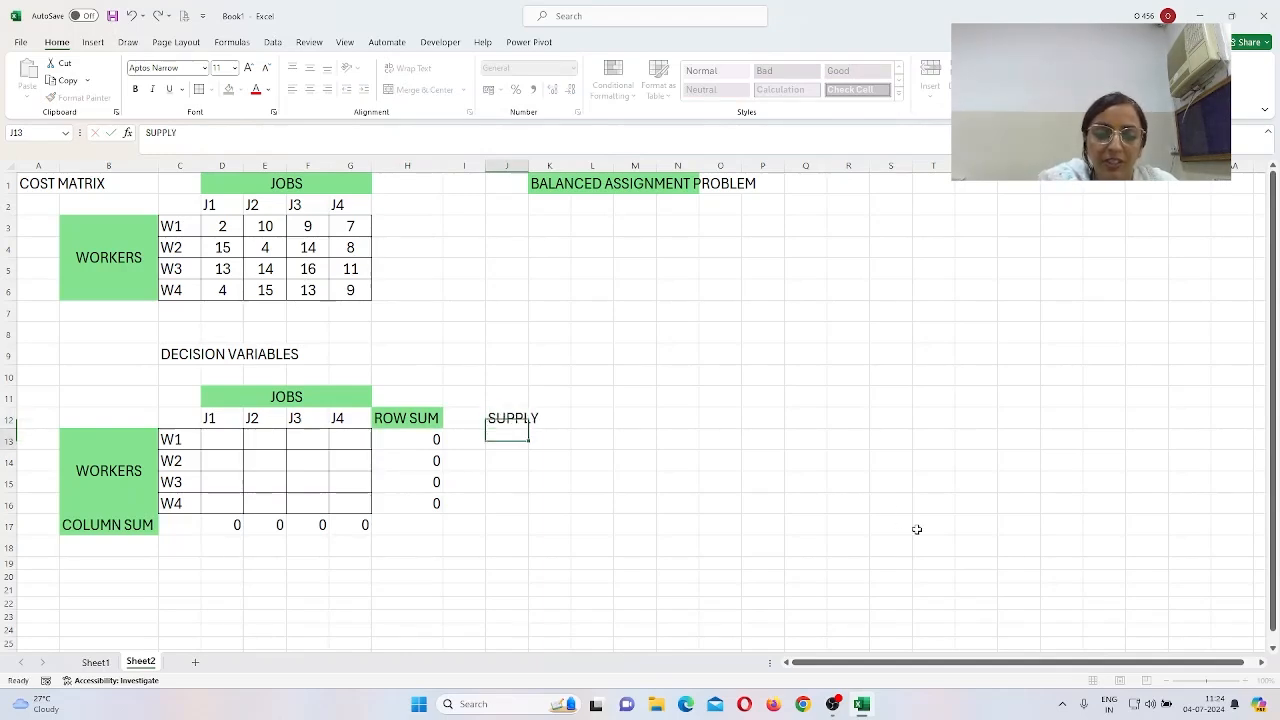
key(Up)
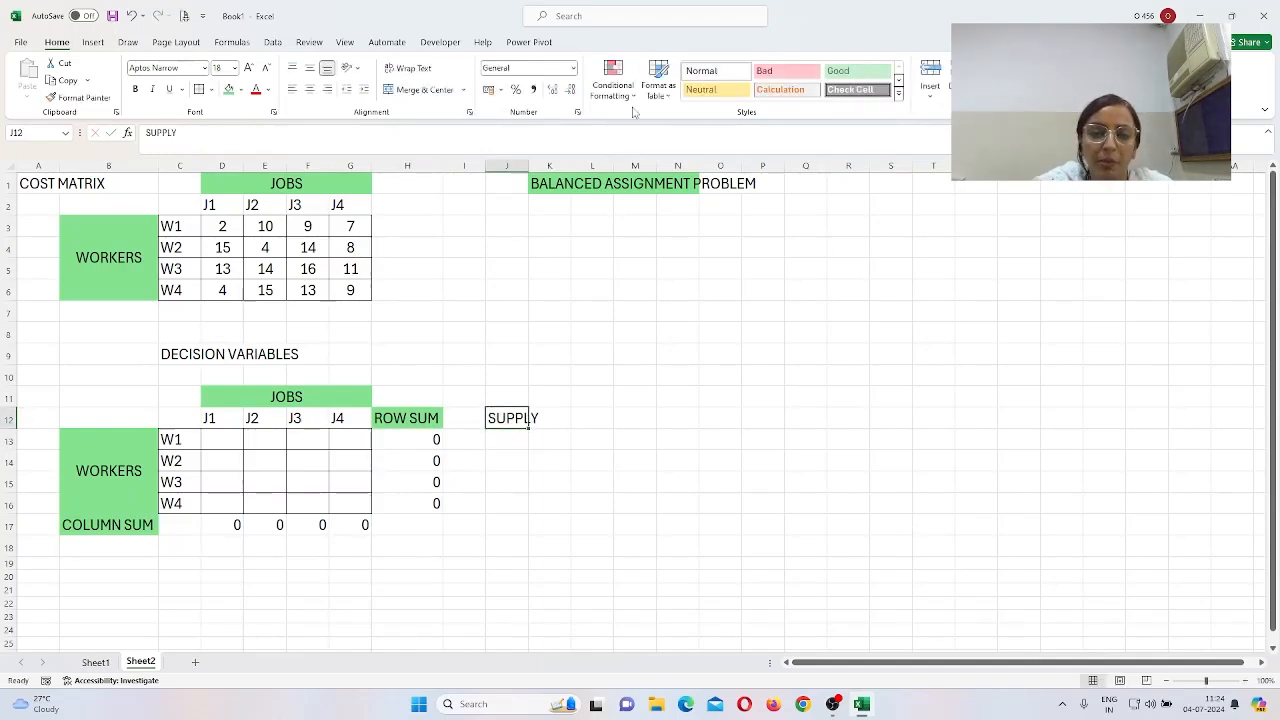
drag(530, 165, 544, 165)
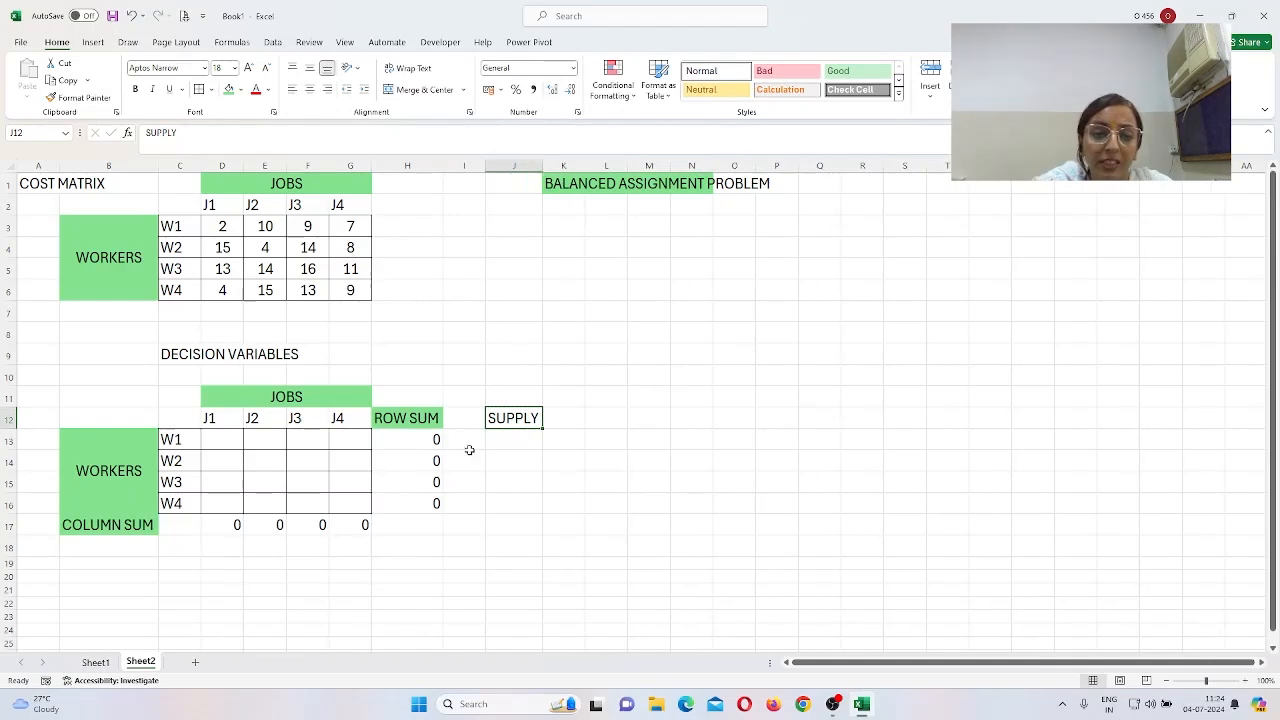
Step: Start formulas in I13 referencing I14:I16 and I14, then cancel them
click(470, 438)
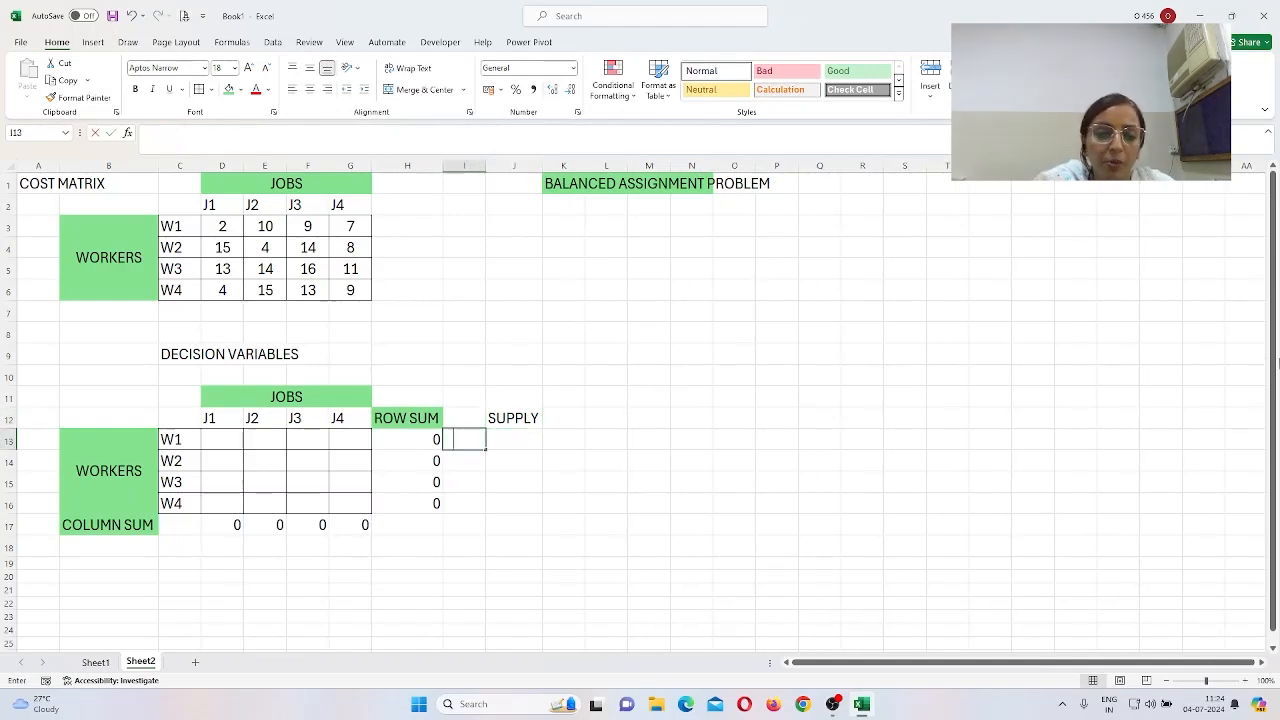
text(=)
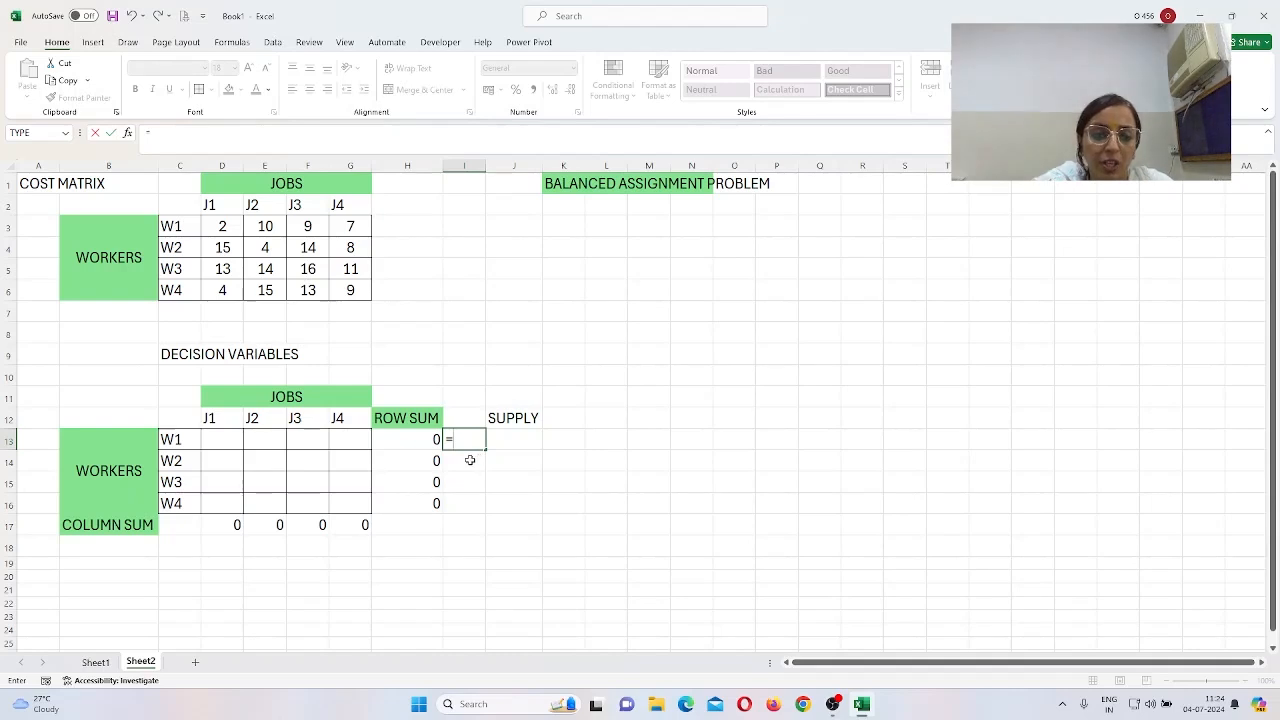
drag(470, 460, 469, 501)
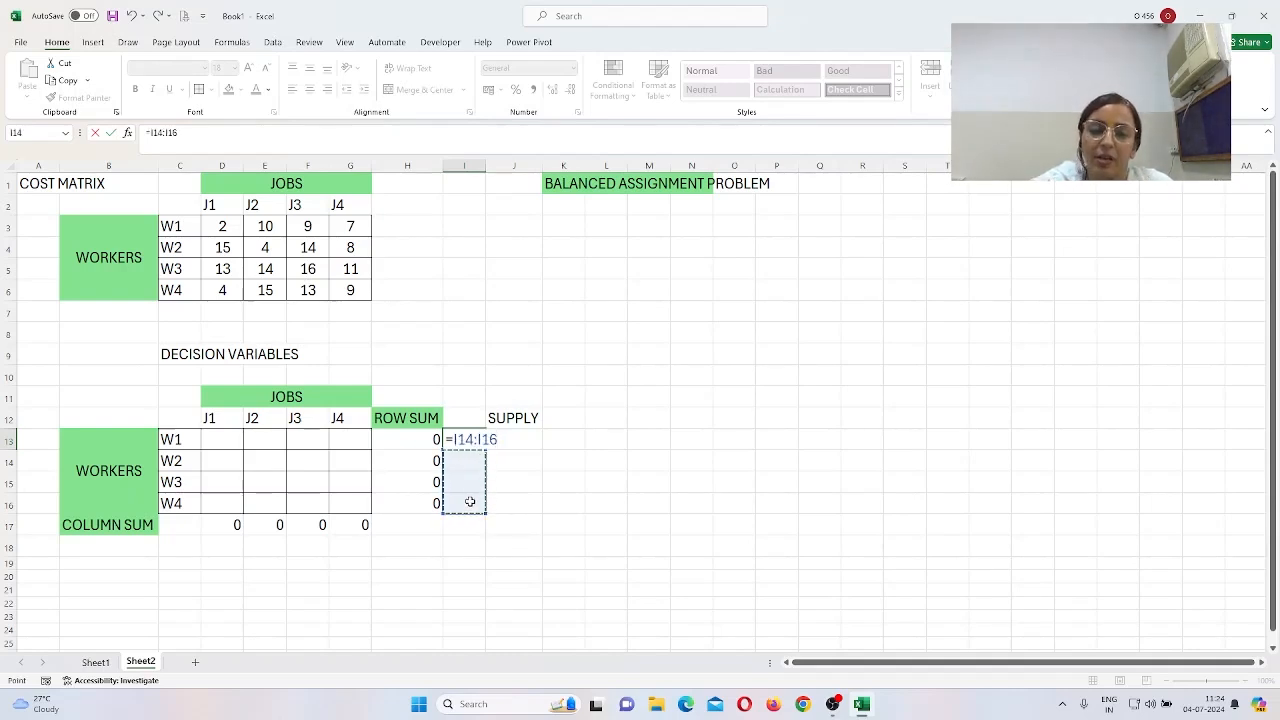
key(Escape)
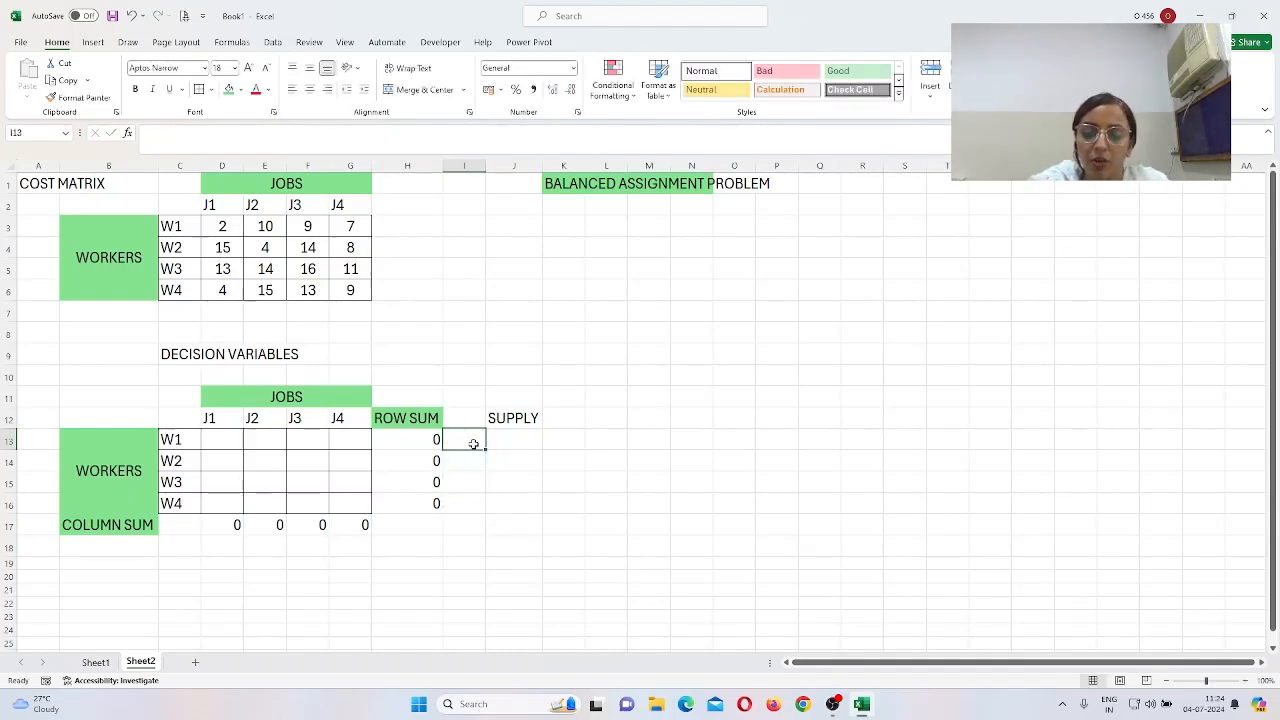
text(=)
click(469, 460)
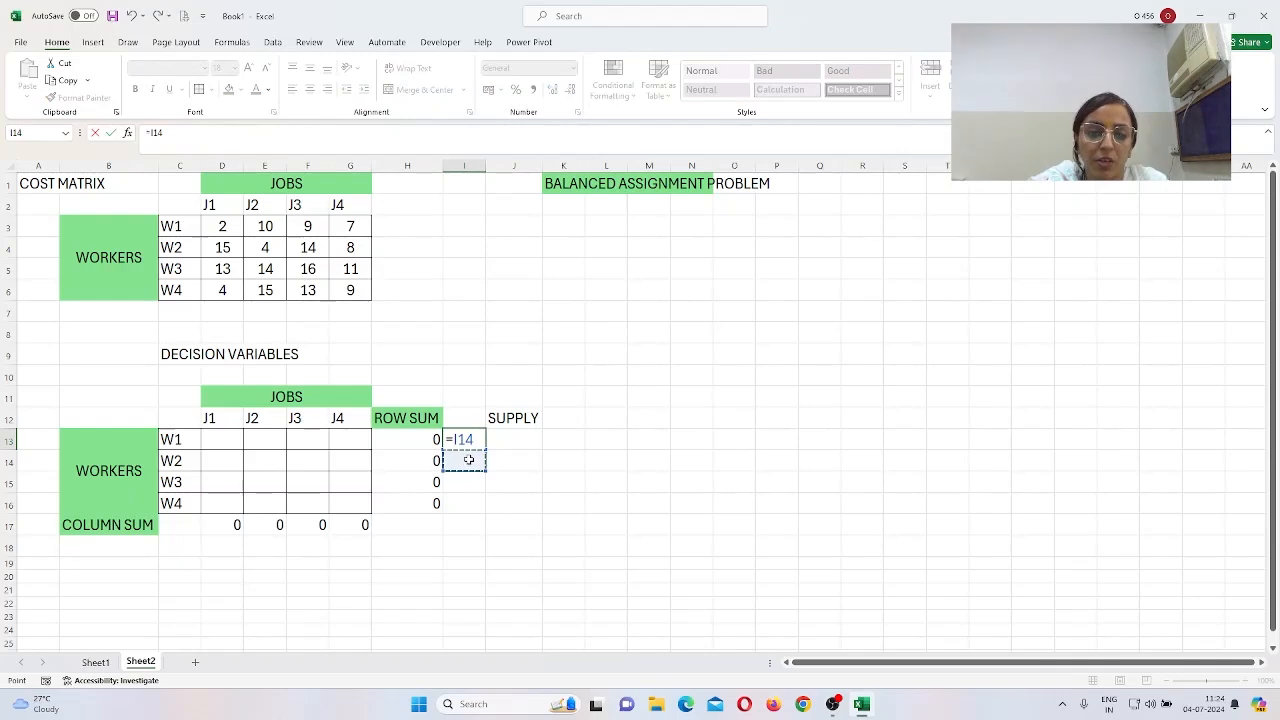
key(BackSpace)
key(BackSpace)
key(BackSpace)
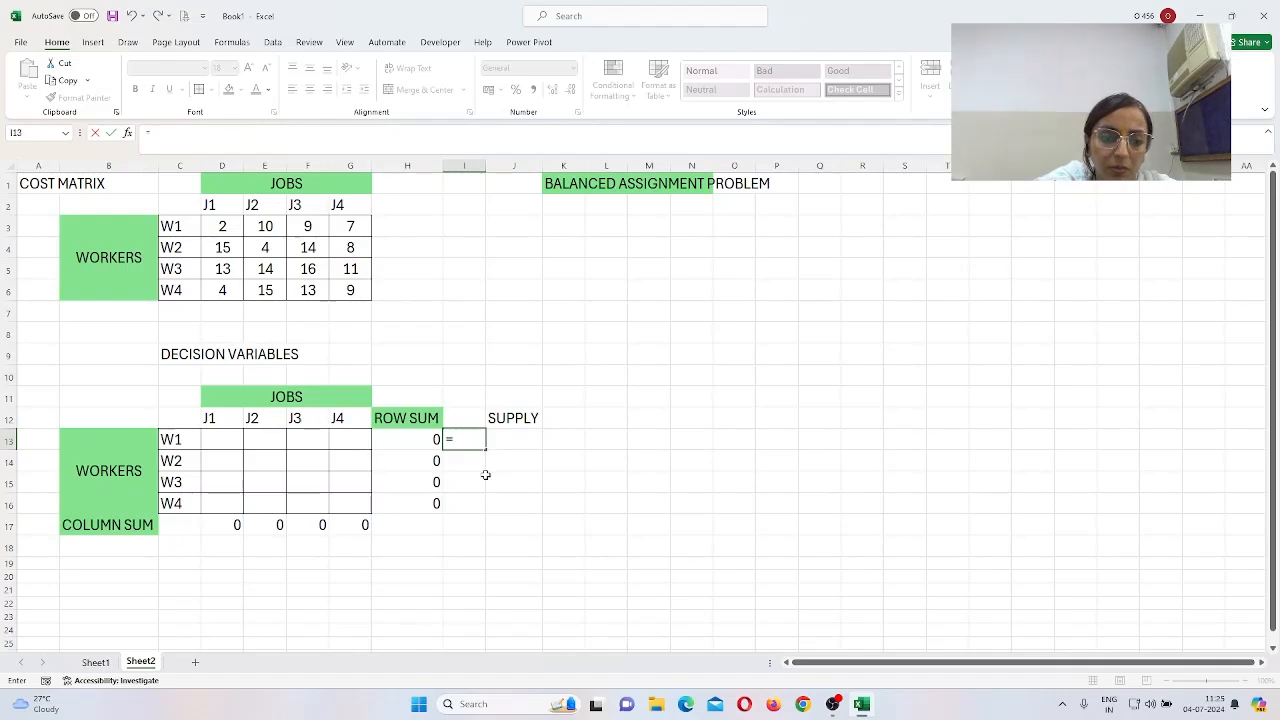
click(651, 520)
key(Escape)
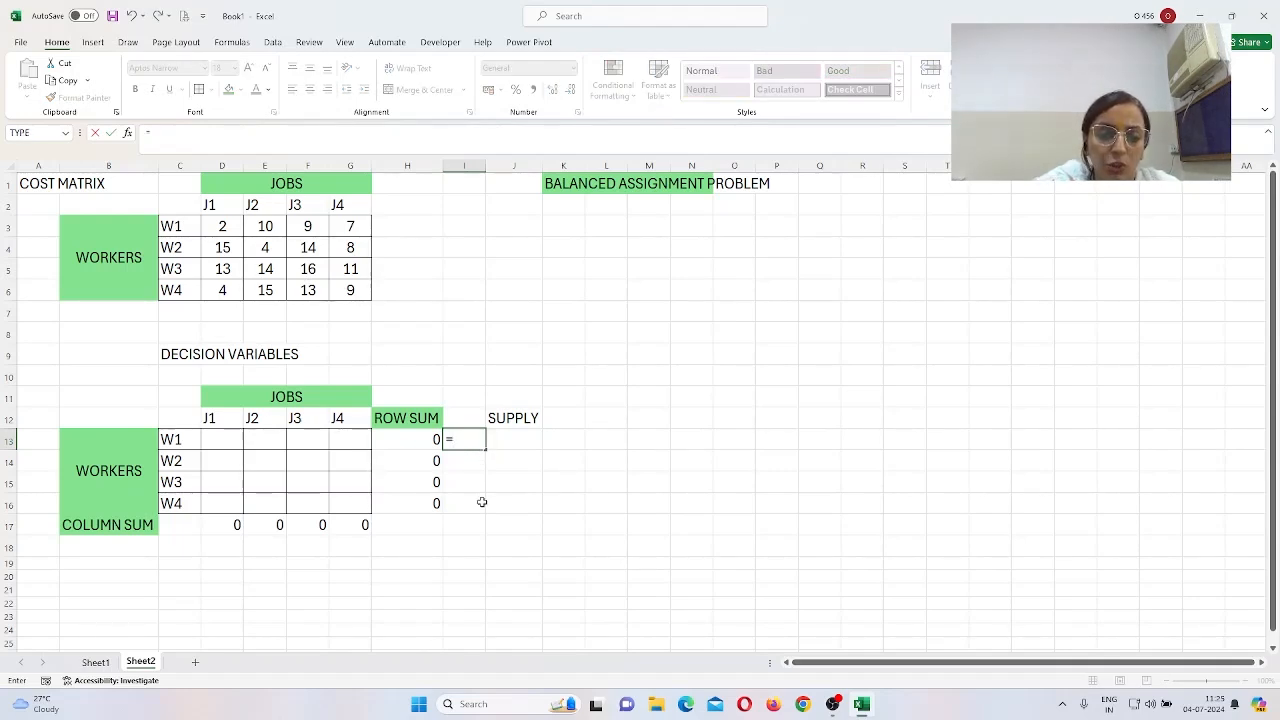
key(Escape)
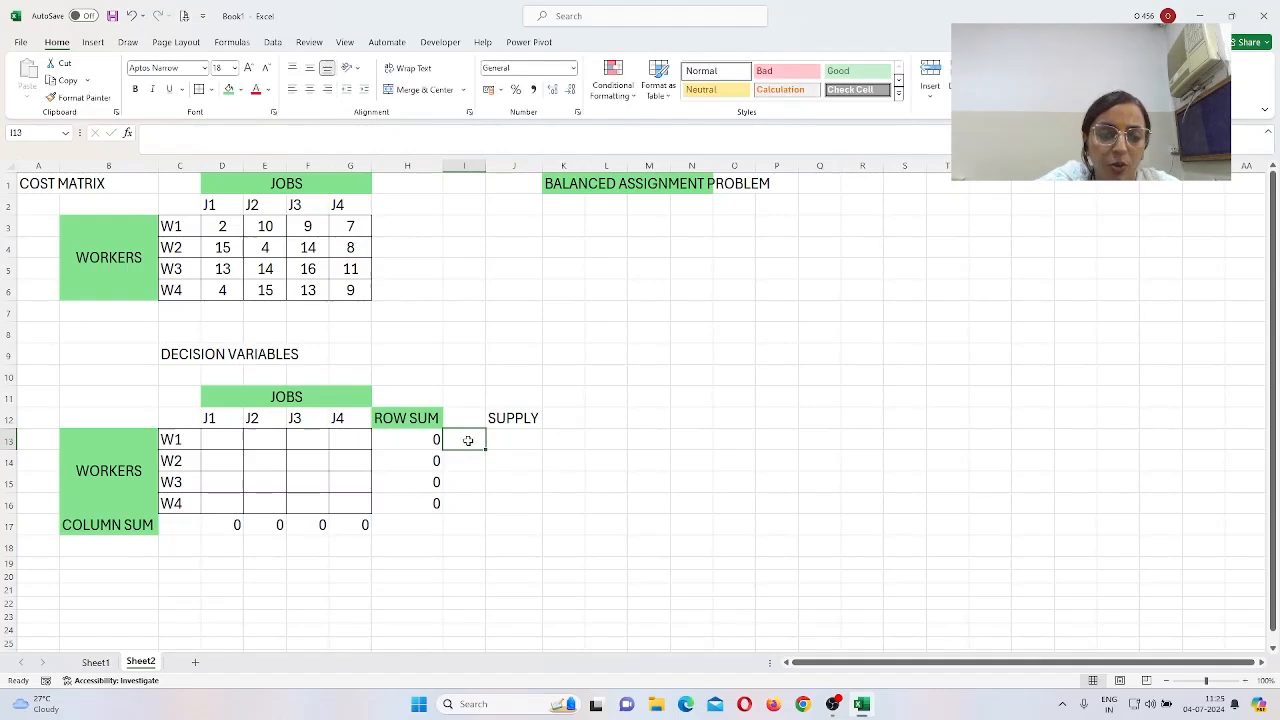
Step: Start an =J13 formula in I13 and cancel it
click(606, 484)
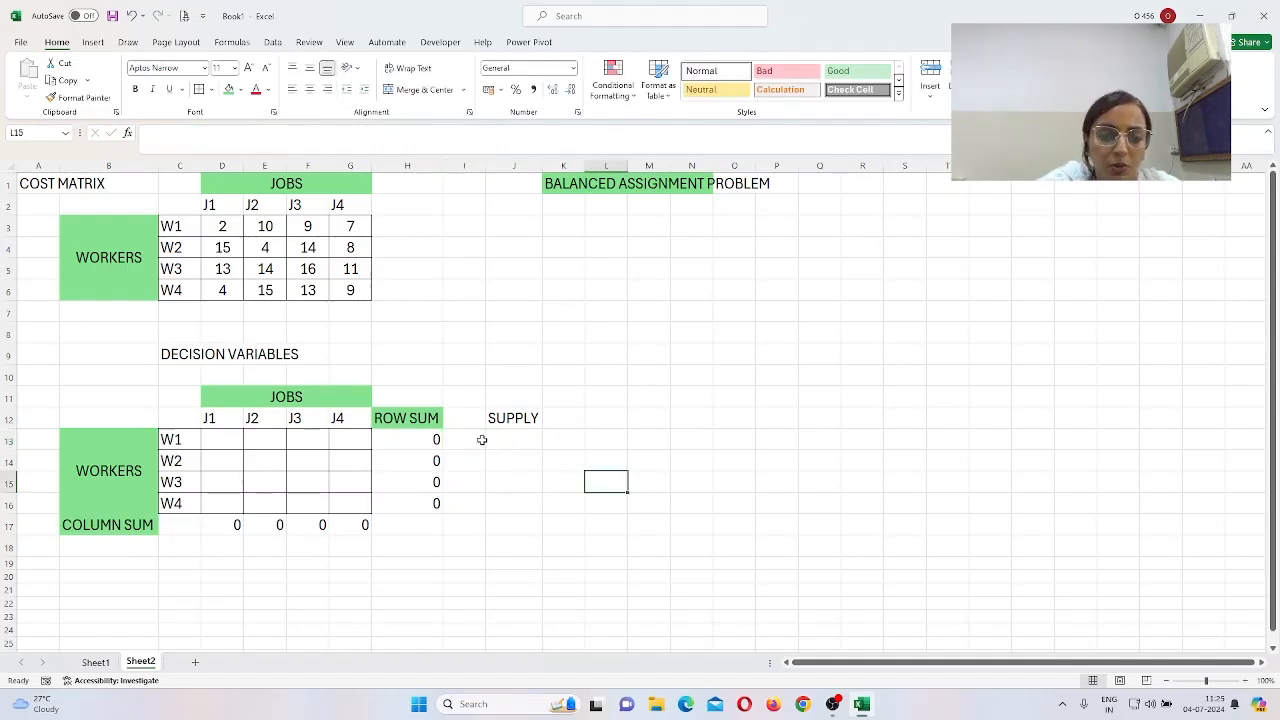
click(478, 440)
text(=)
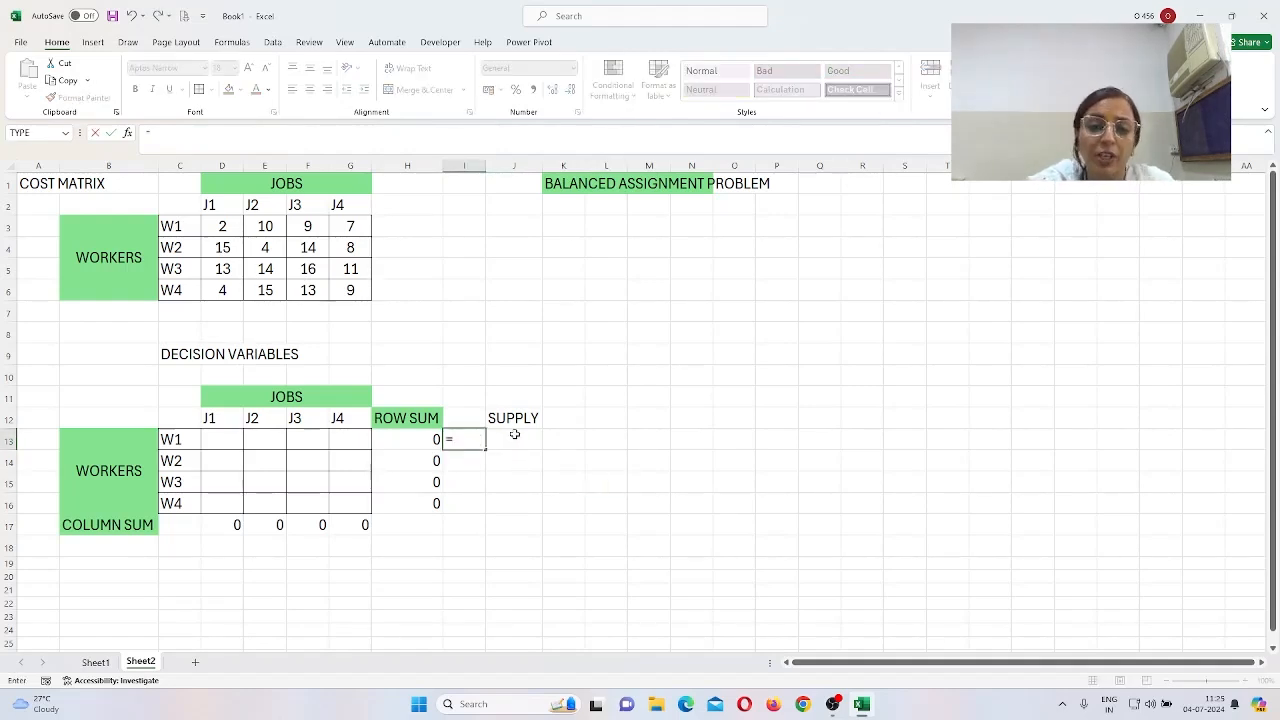
click(514, 434)
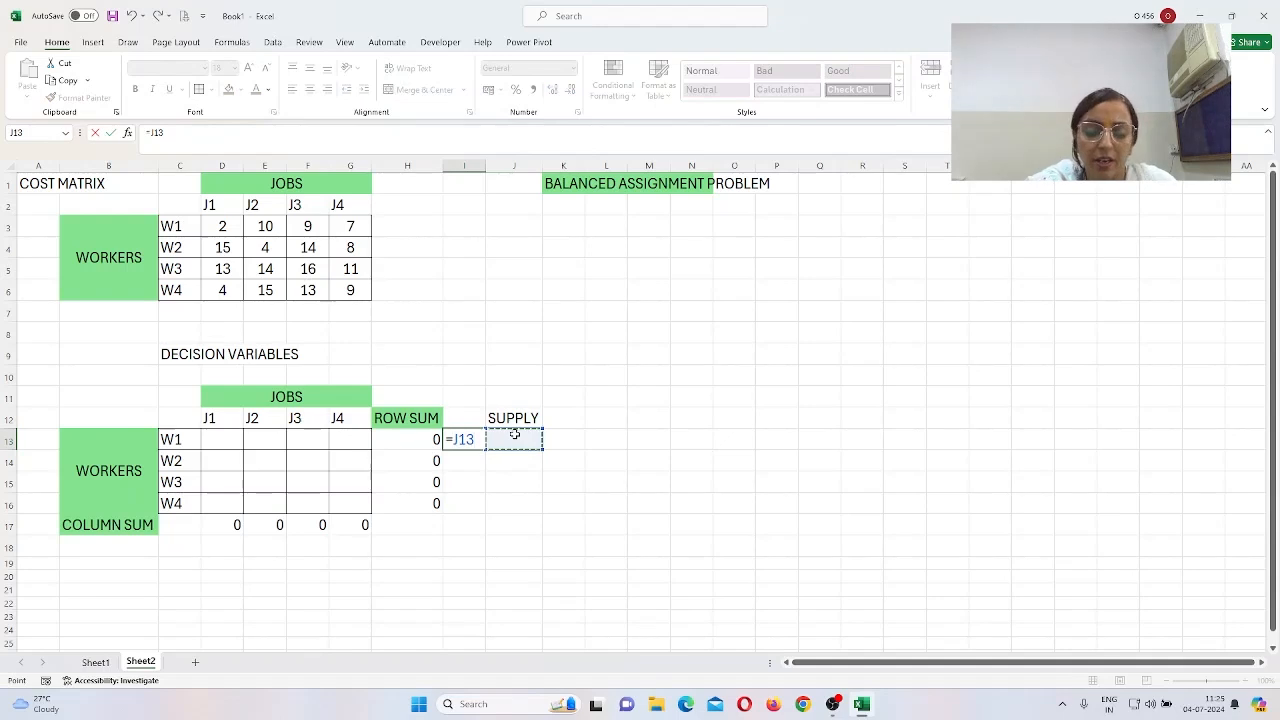
key(BackSpace)
key(Escape)
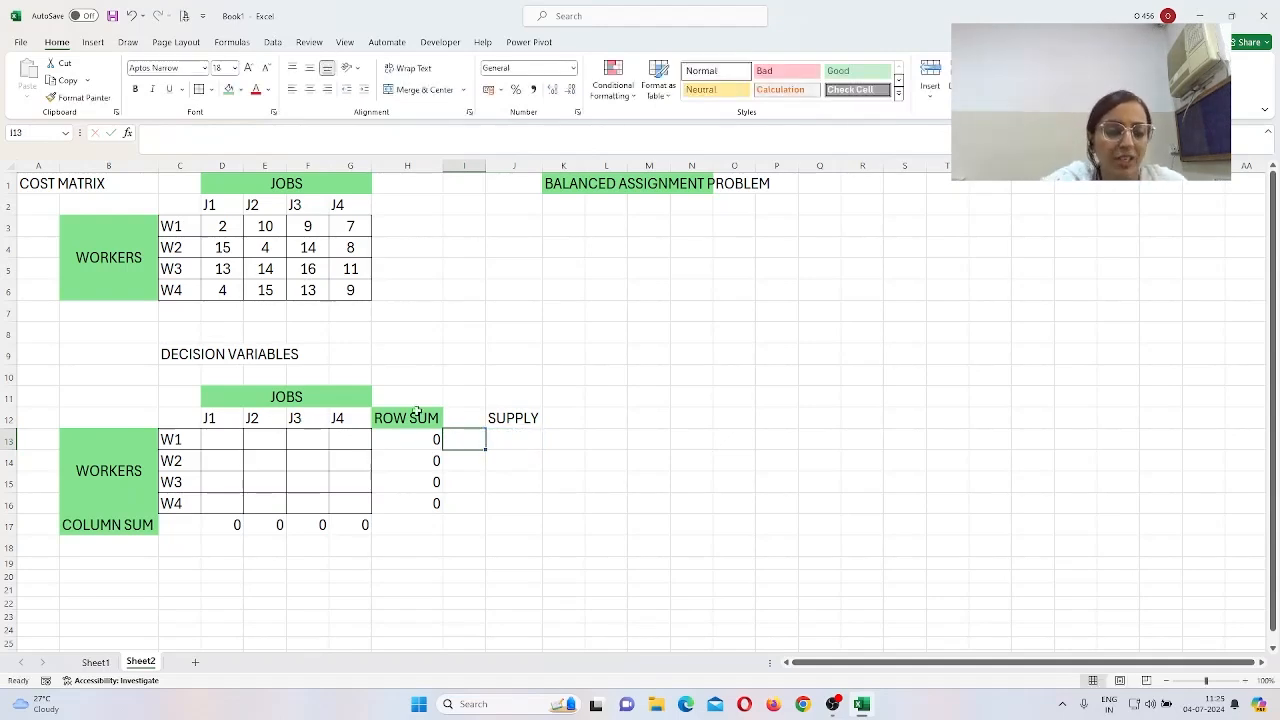
Step: Add a DEMAND label in B19 with a demand of 1 under each of J1–J4
click(86, 563)
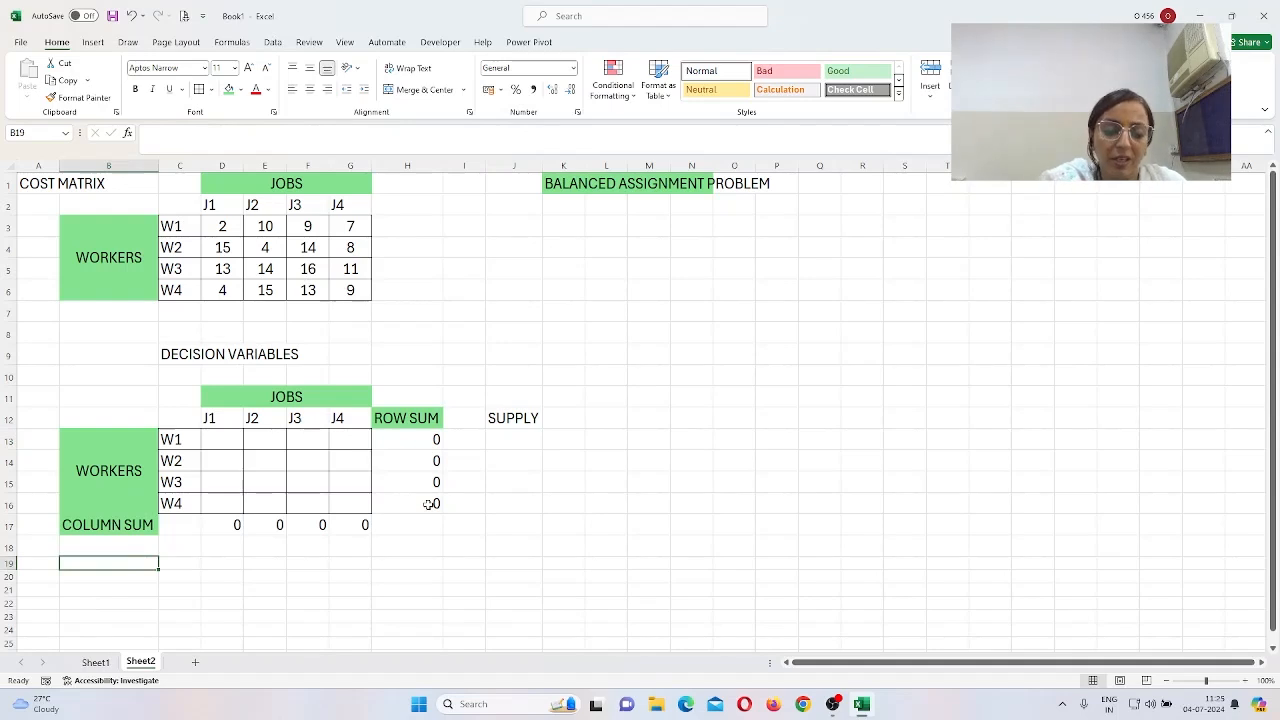
text(DEMA)
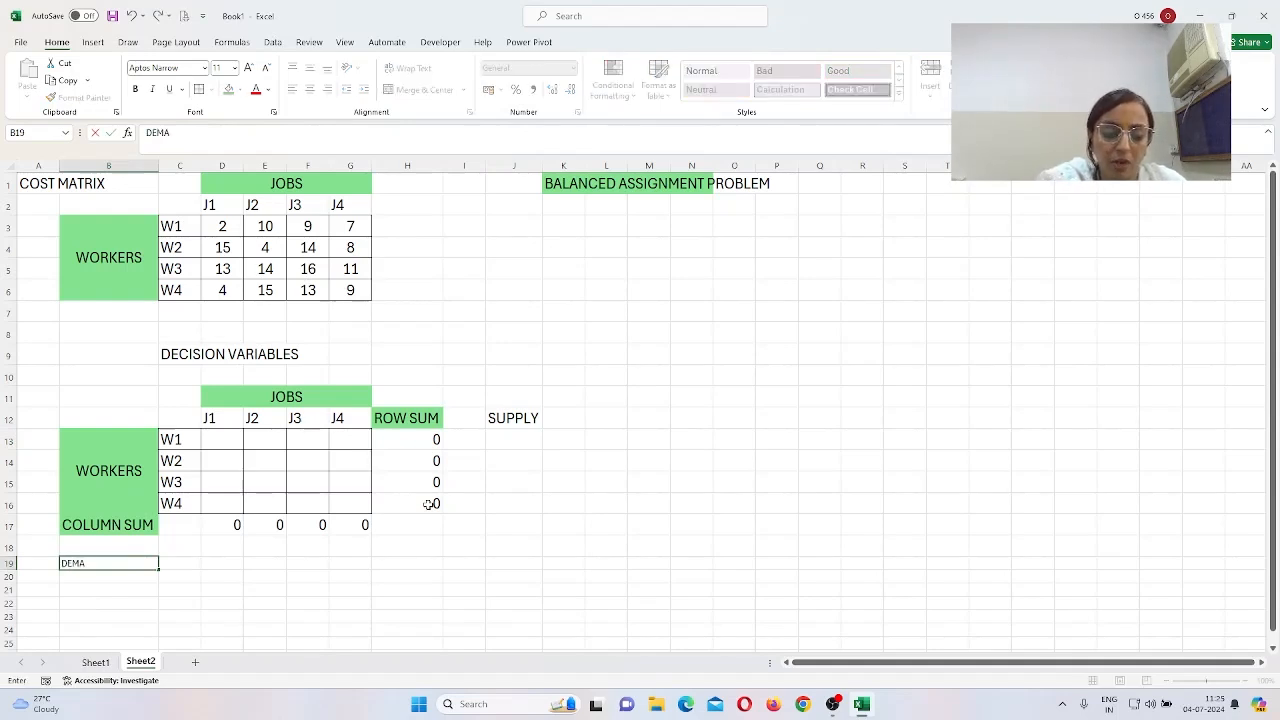
text(ND)
key(Tab)
key(Tab)
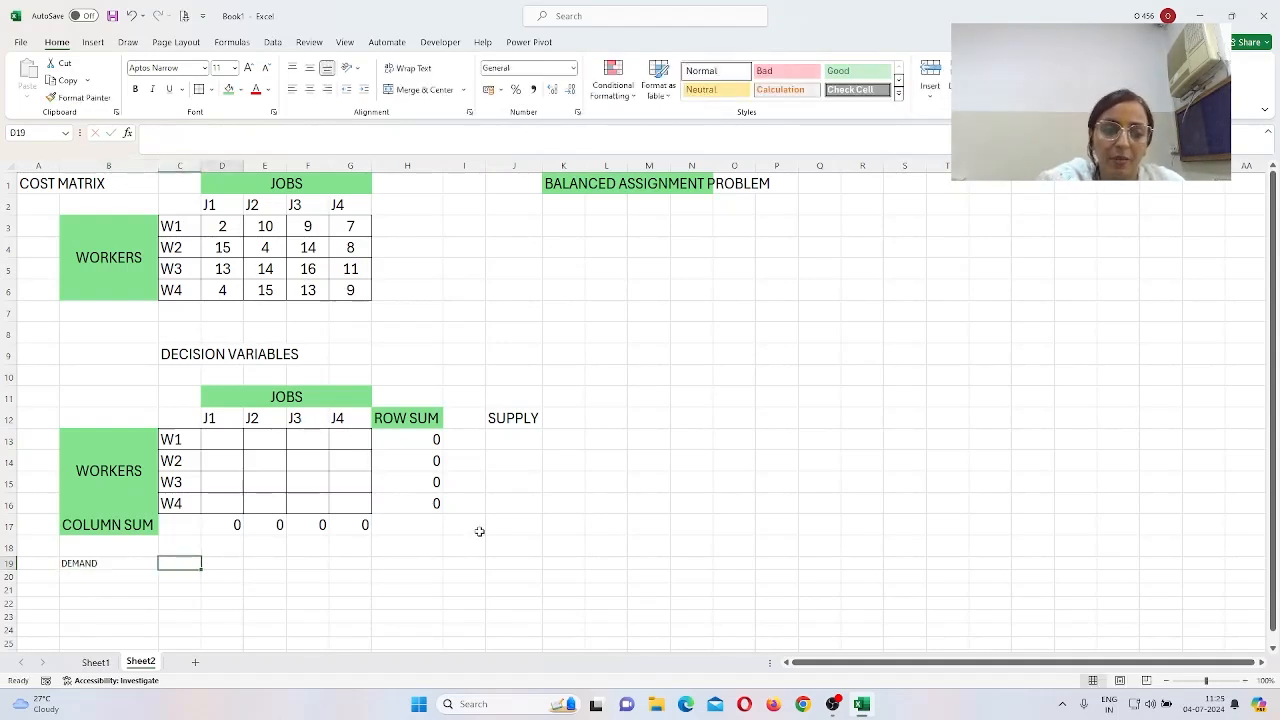
text(1)
key(Tab)
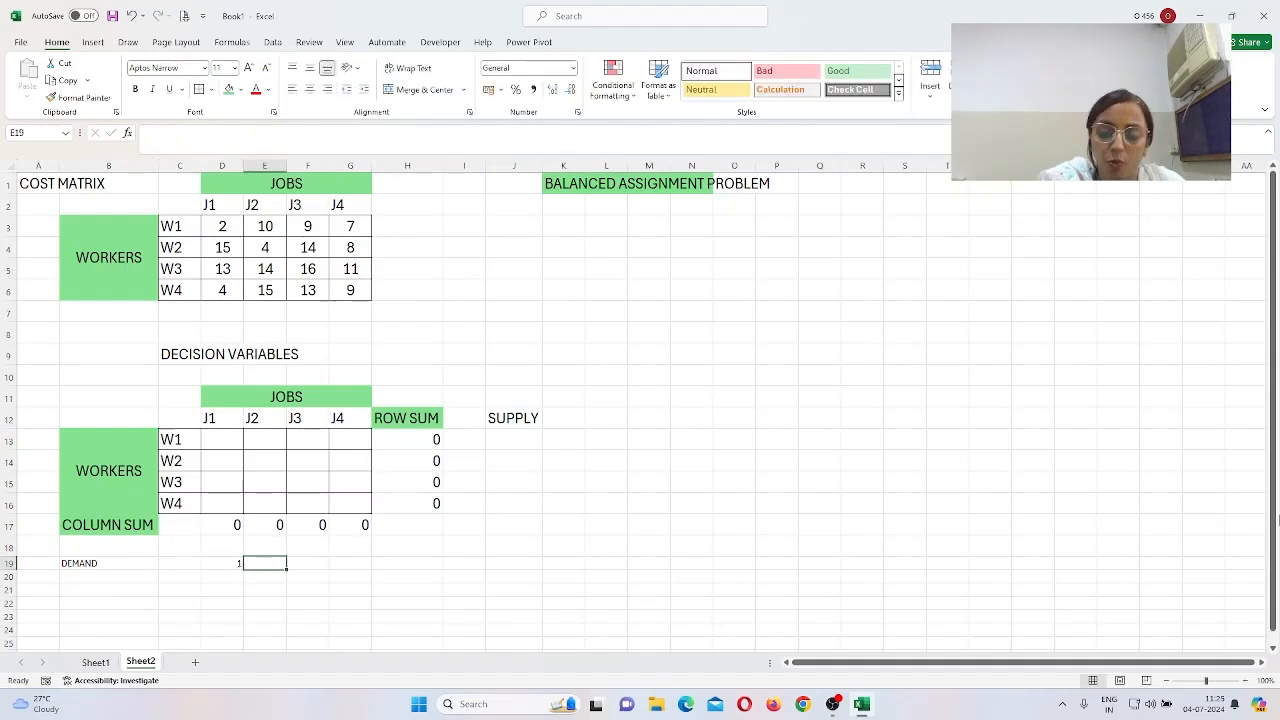
text(1)
key(Tab)
text(1)
key(Tab)
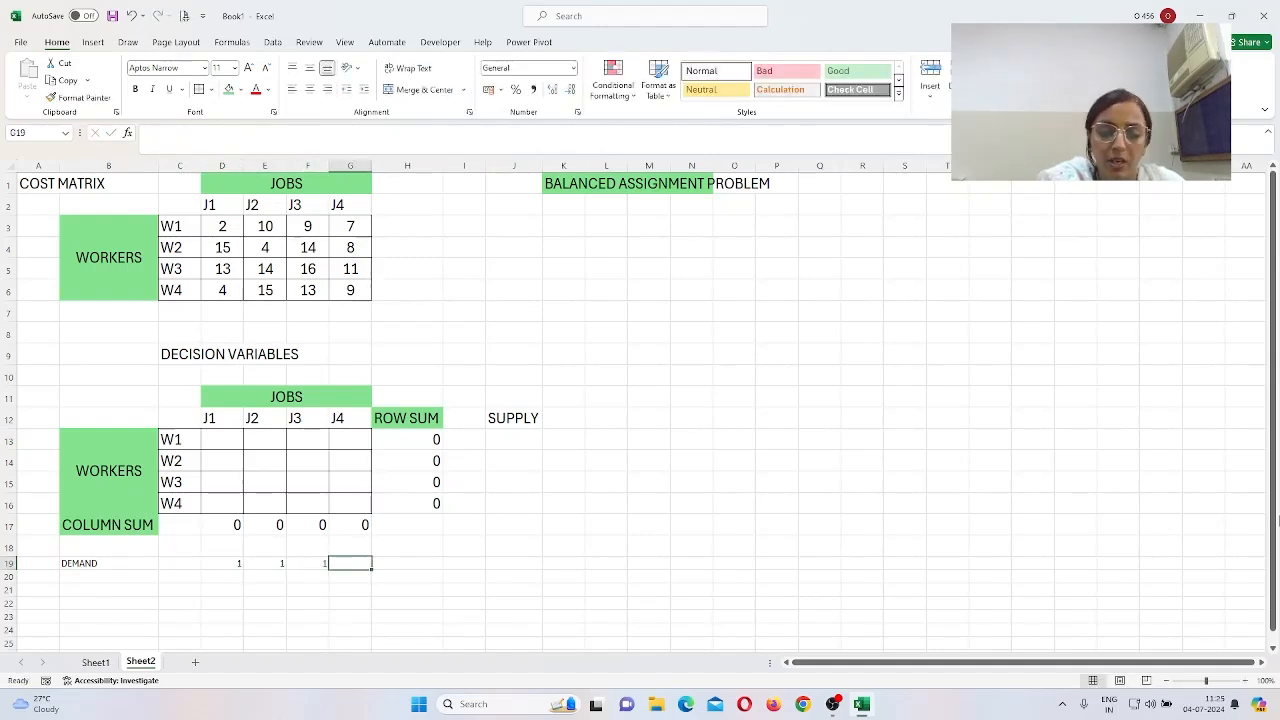
text(1)
key(Tab)
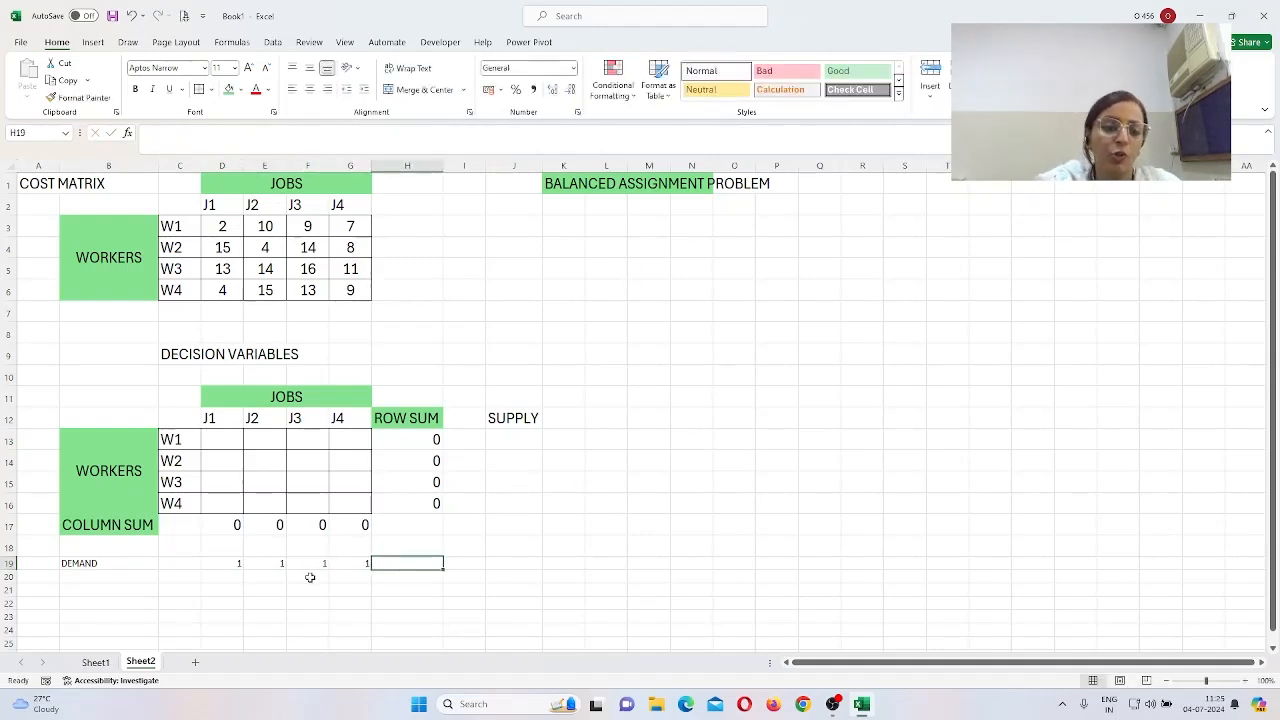
Step: Set the demand values D19:G19 to font size 16
drag(228, 564, 338, 563)
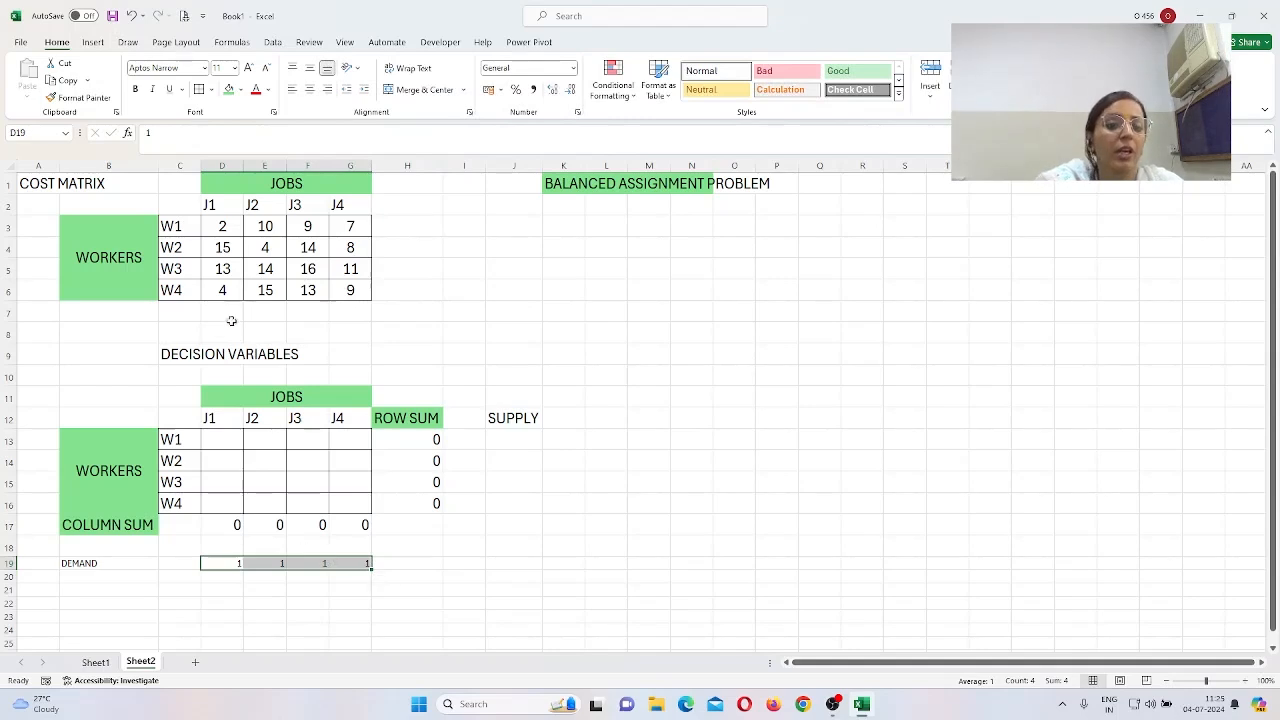
click(234, 69)
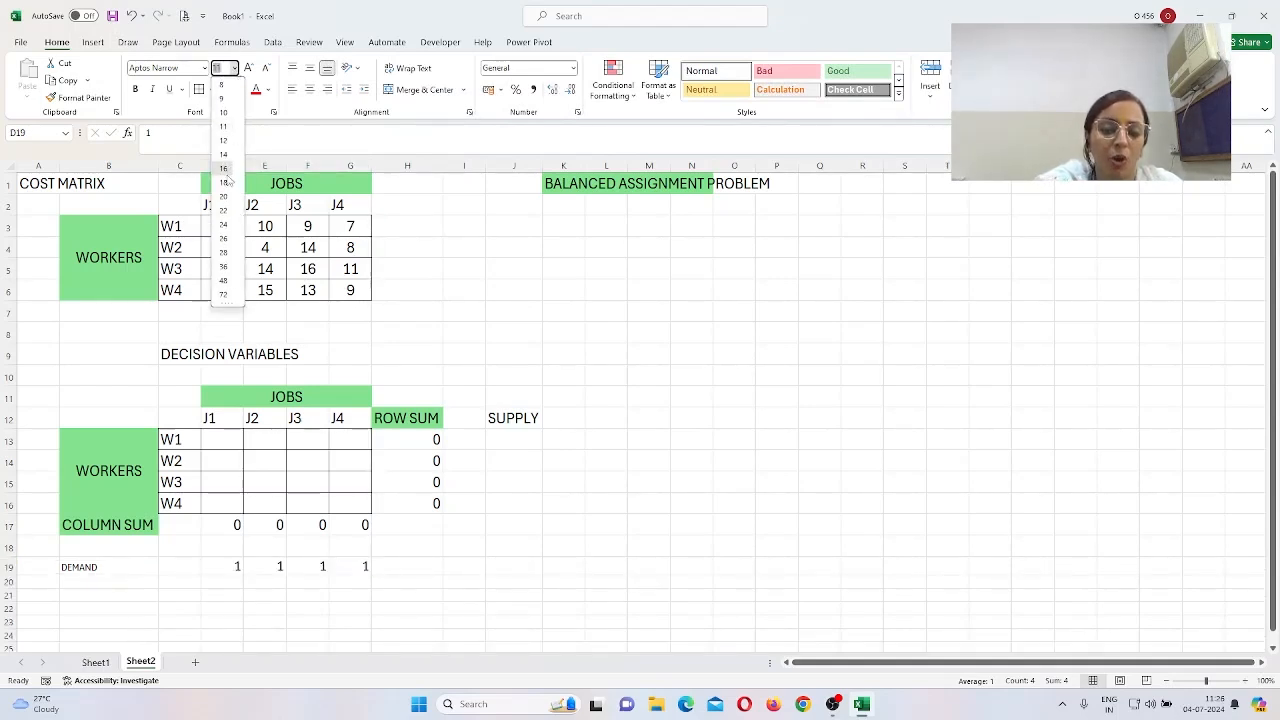
click(226, 169)
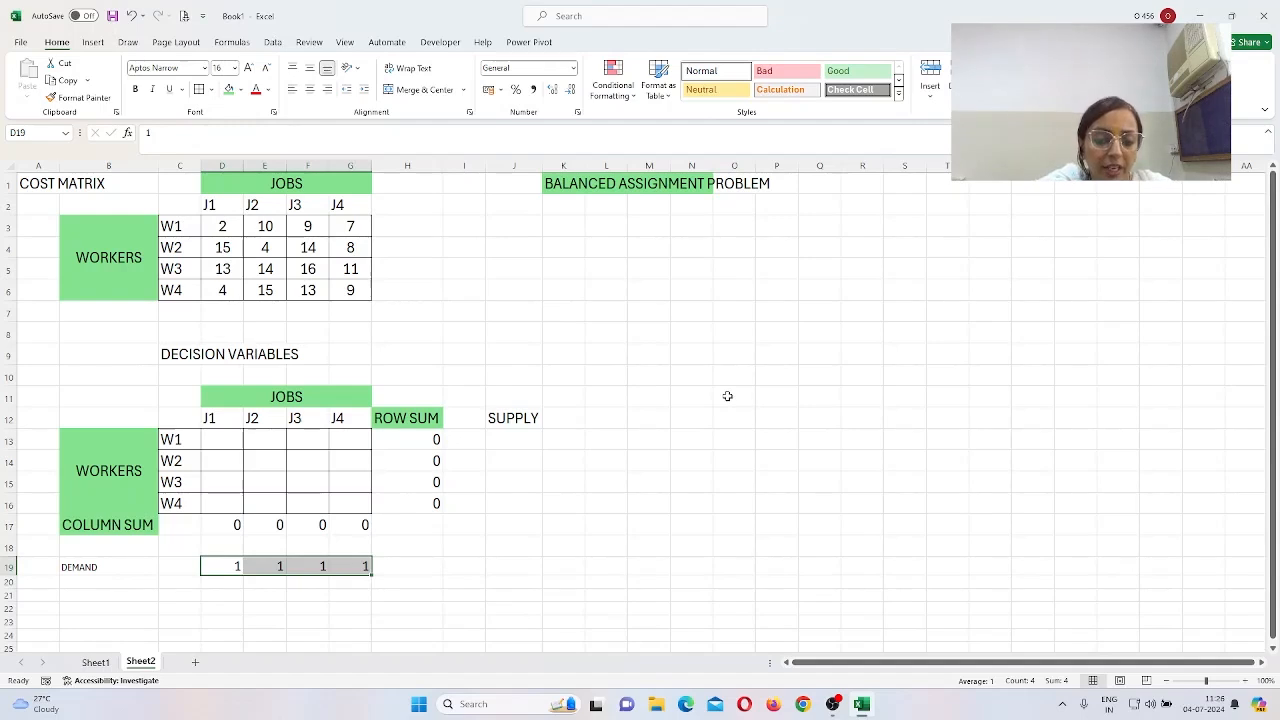
Step: Type the OBEJECTIVE FUNCTION label in O4 and autofit column O
click(724, 247)
text(O)
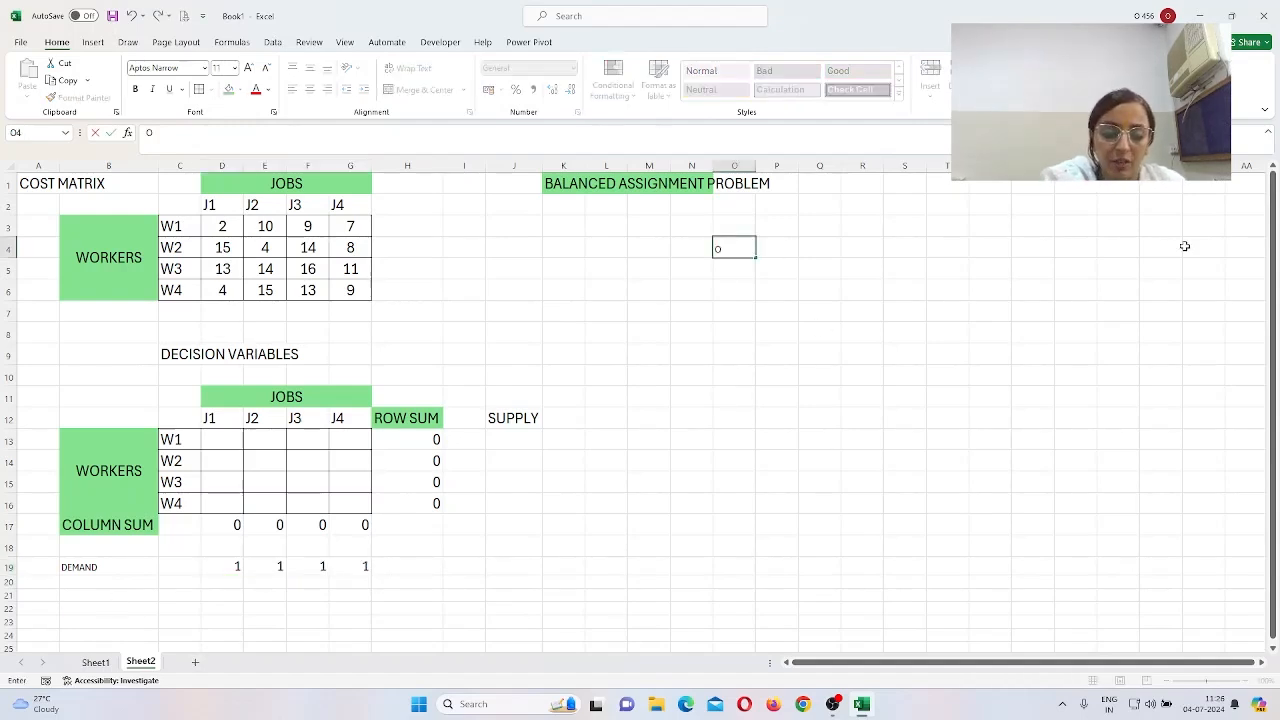
text(BEJEC)
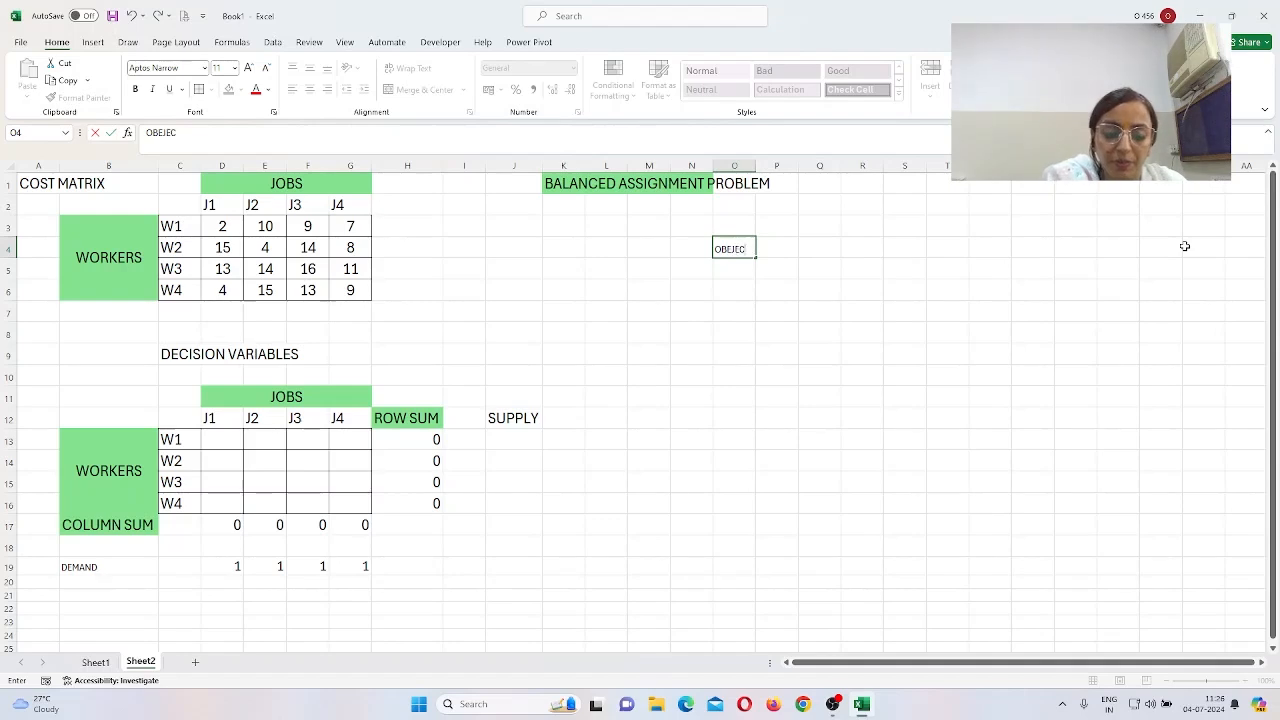
text(TIVE FUN)
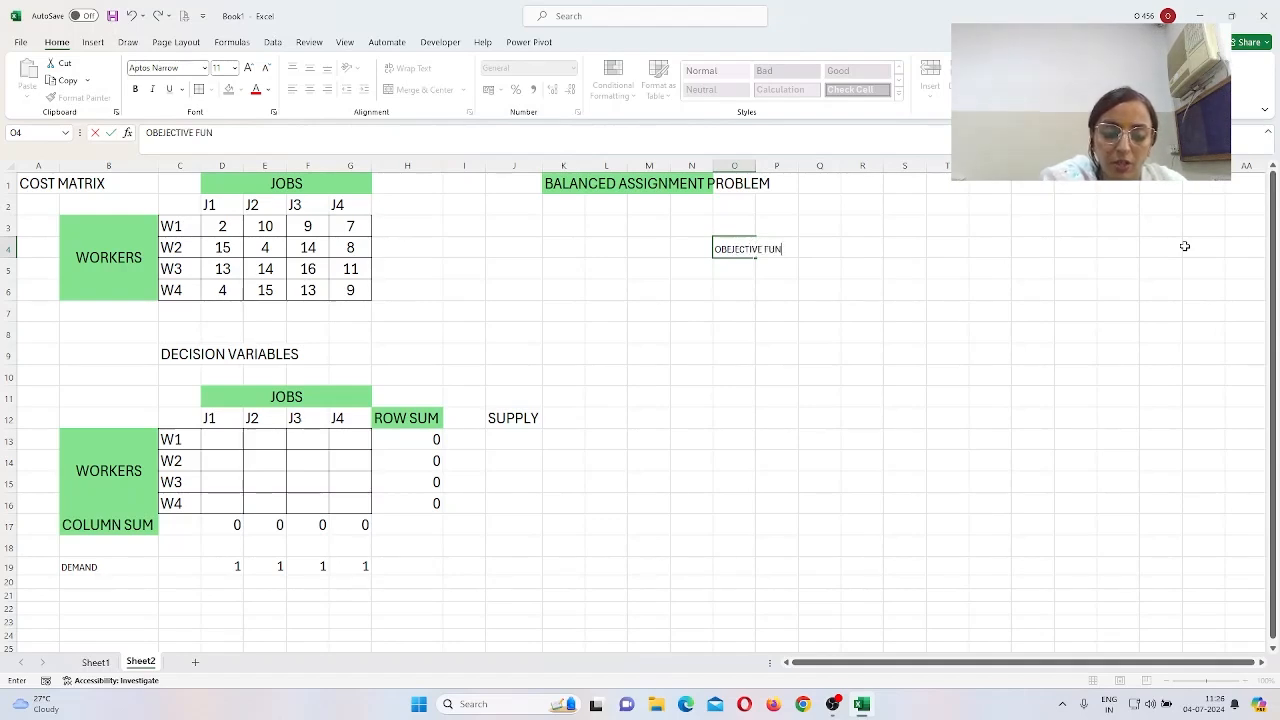
text(CTIO)
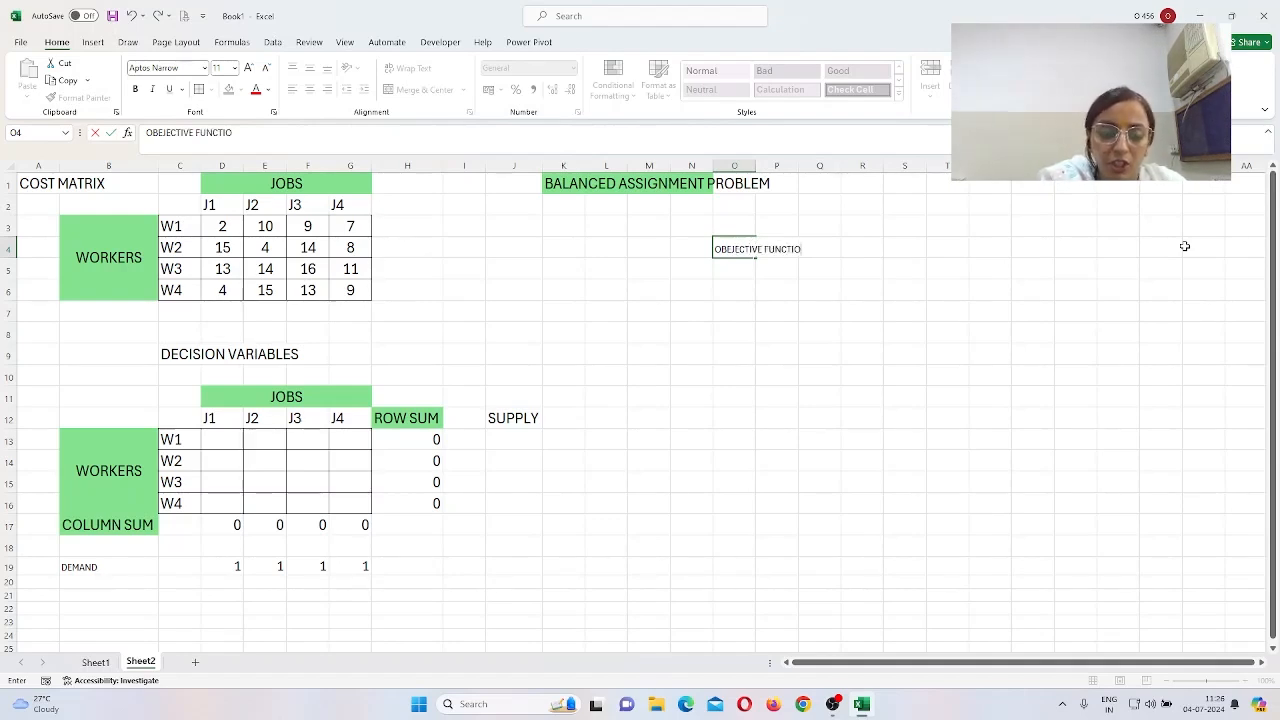
text(N)
key(Return)
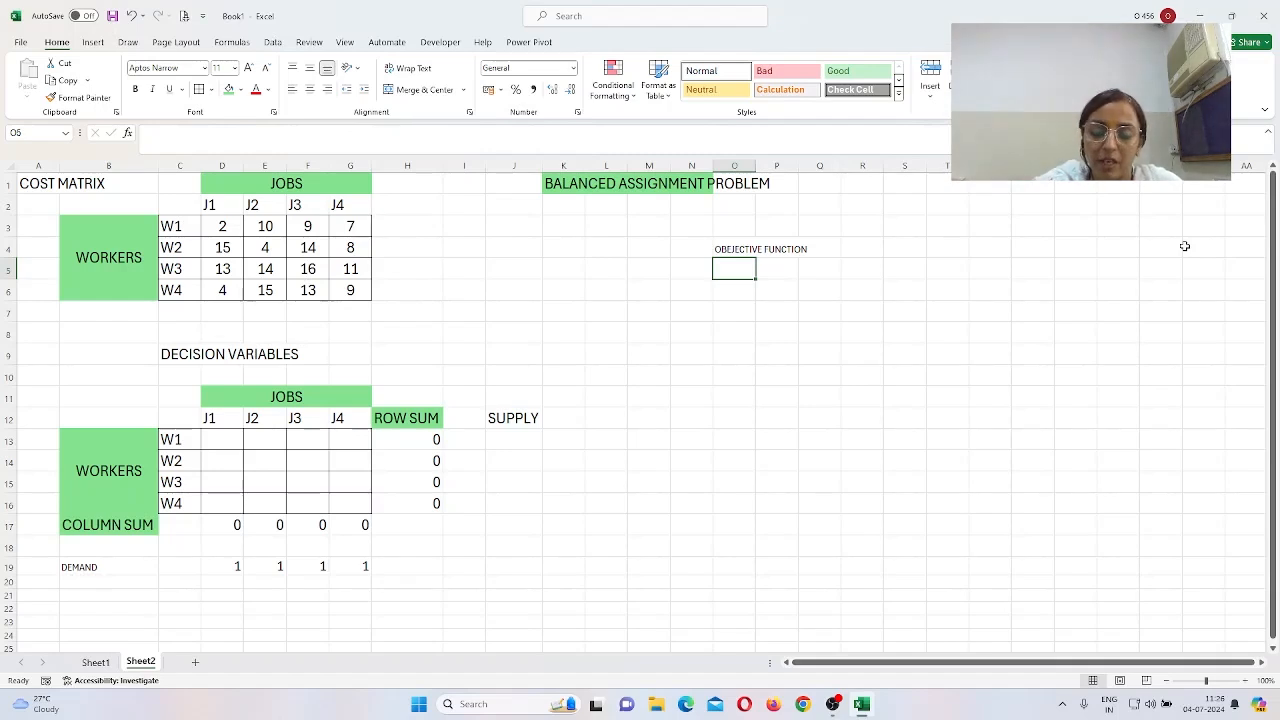
double_click(756, 165)
click(762, 165)
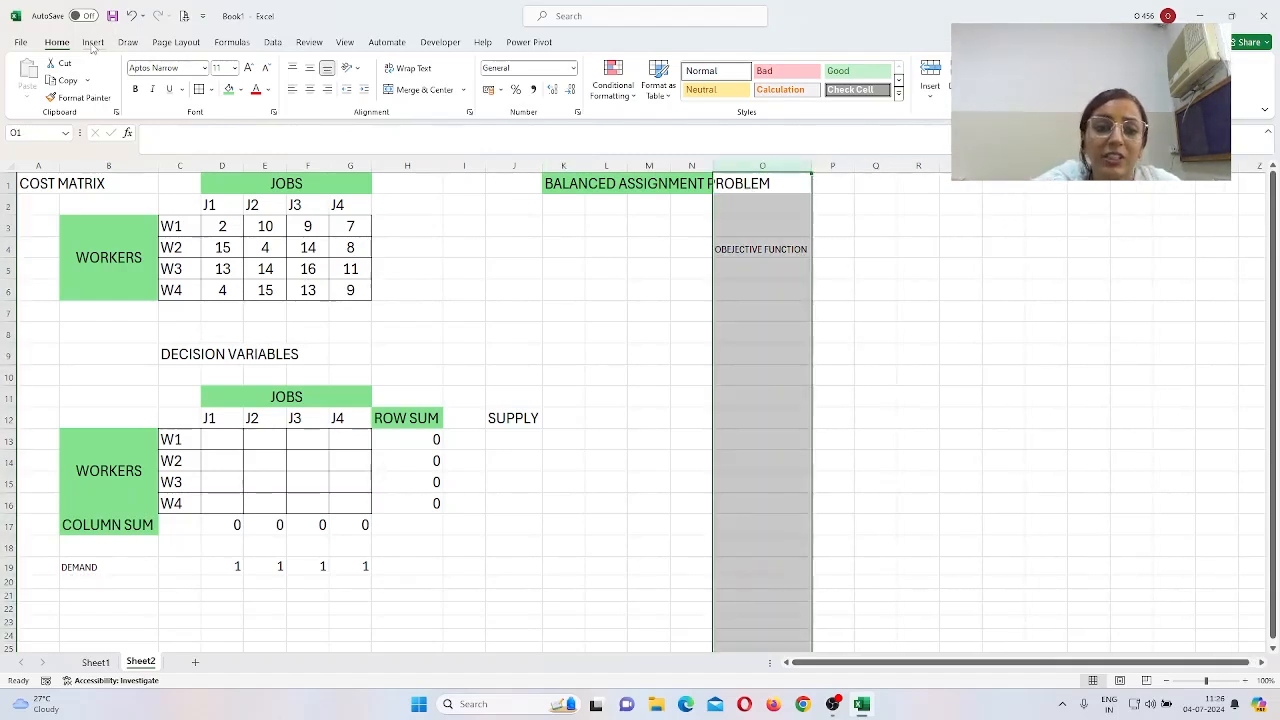
click(906, 435)
Step: Give the O4 label a green fill and 20-point text, then re-autofit column O
click(730, 249)
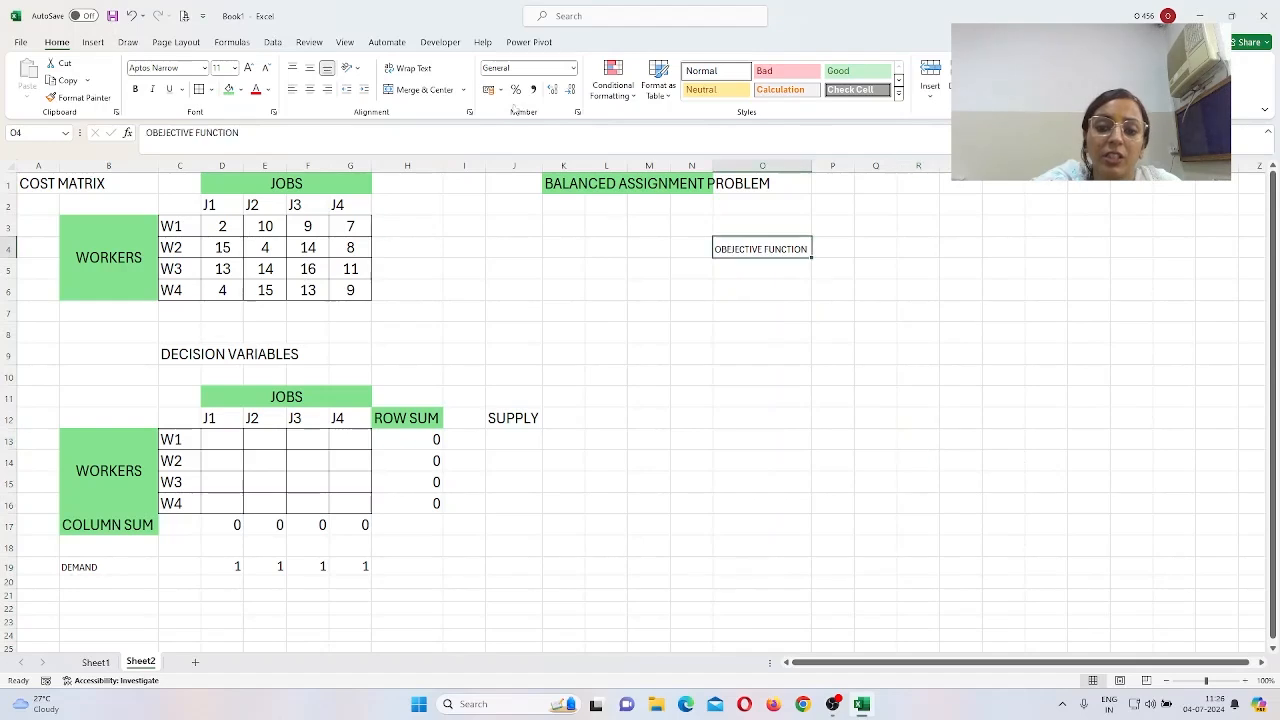
click(228, 89)
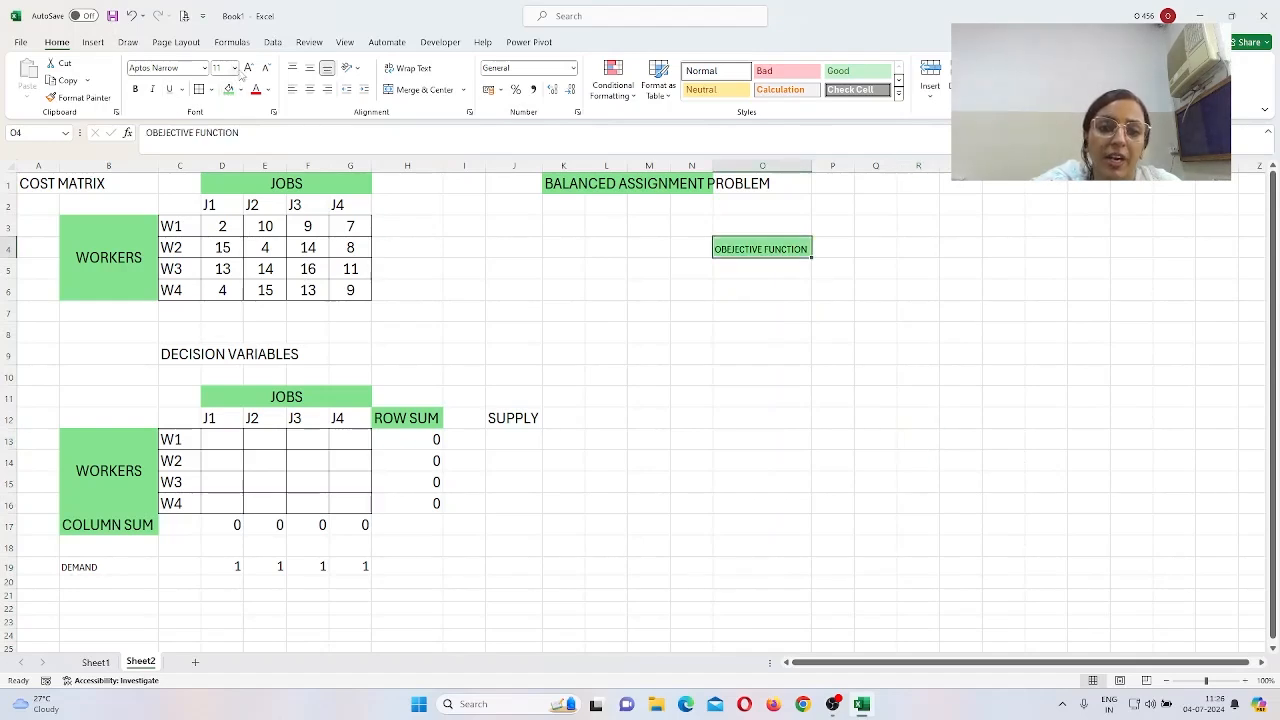
click(233, 68)
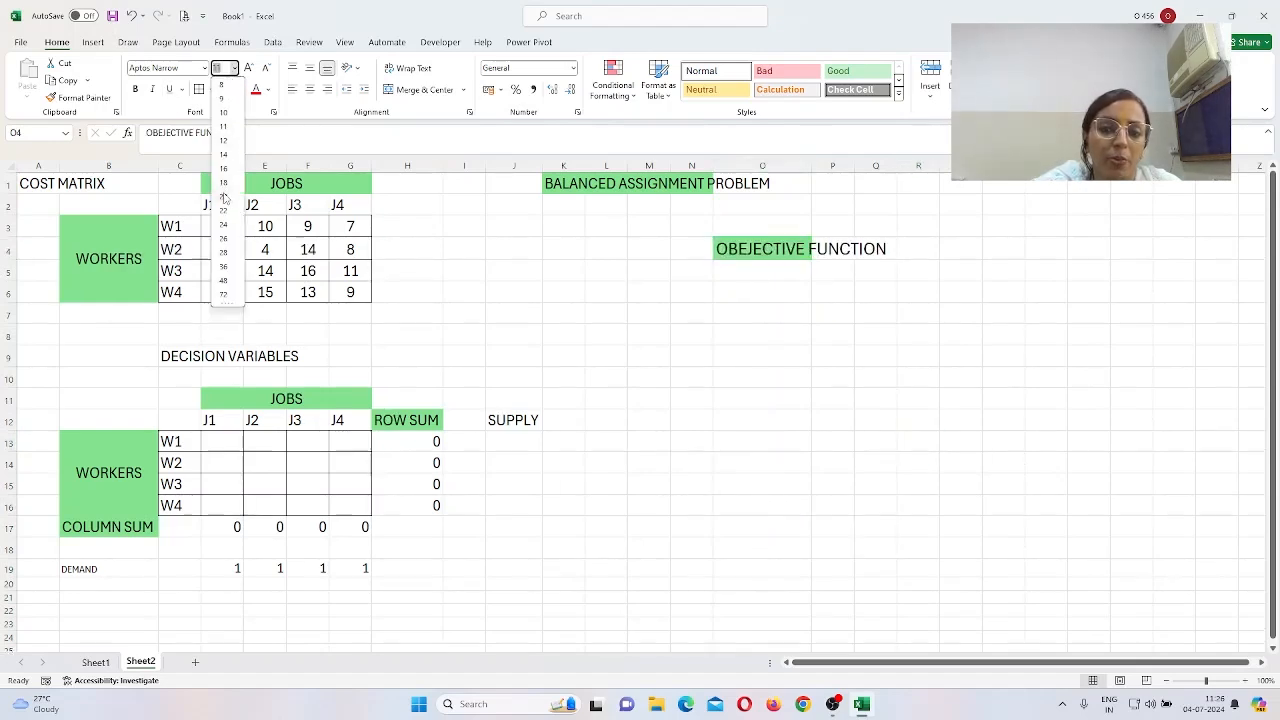
click(224, 196)
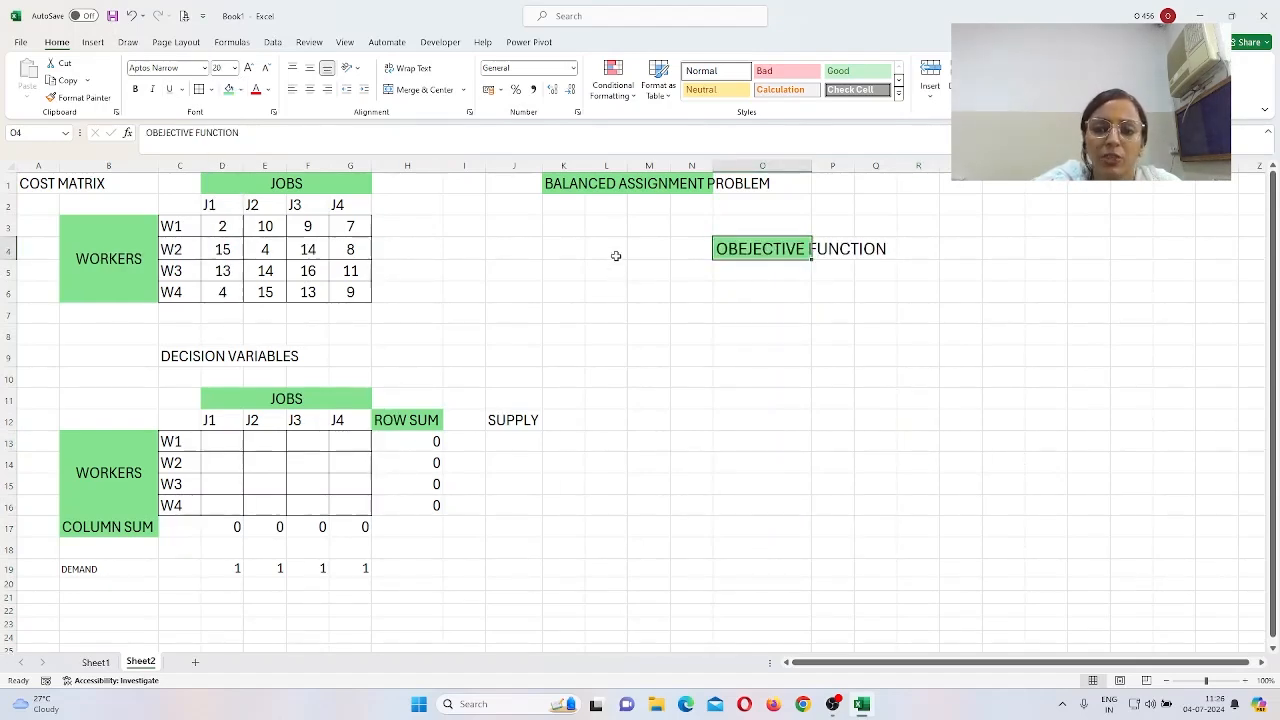
double_click(810, 166)
click(918, 249)
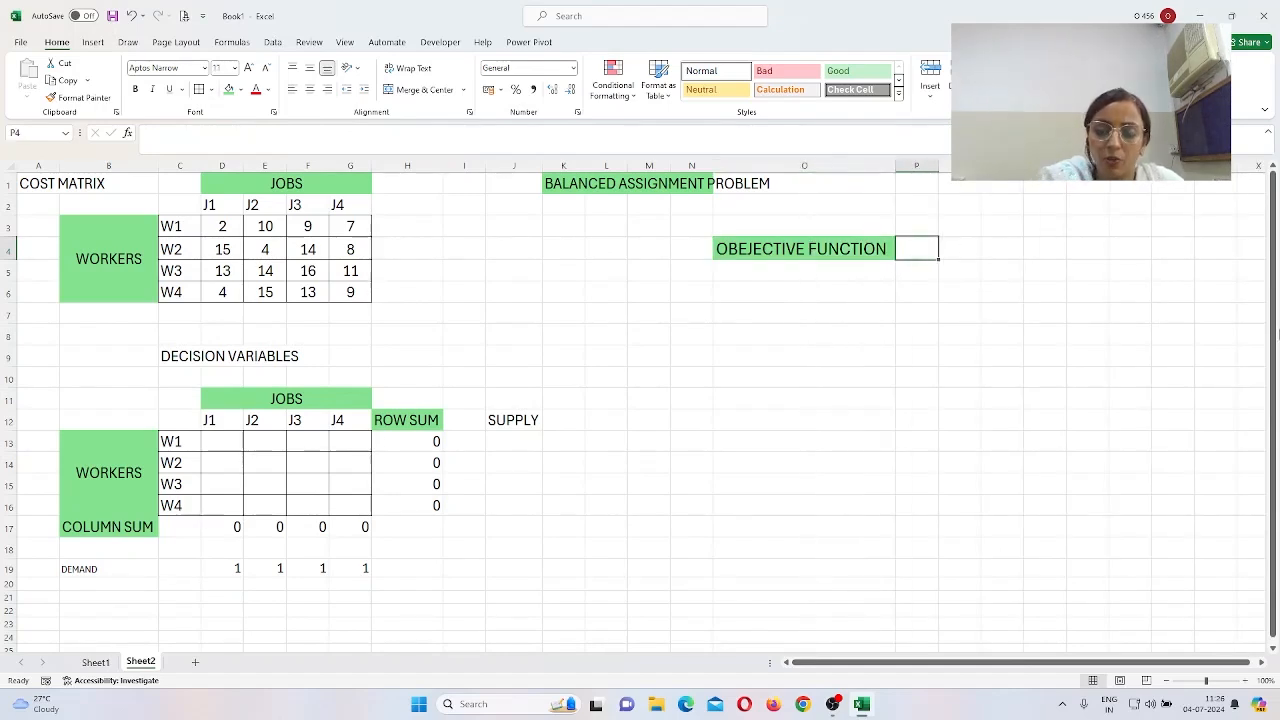
Step: Enter =SUMPRODUCT(D3:G6,D13:G16) in P4, currently showing 0
text(=)
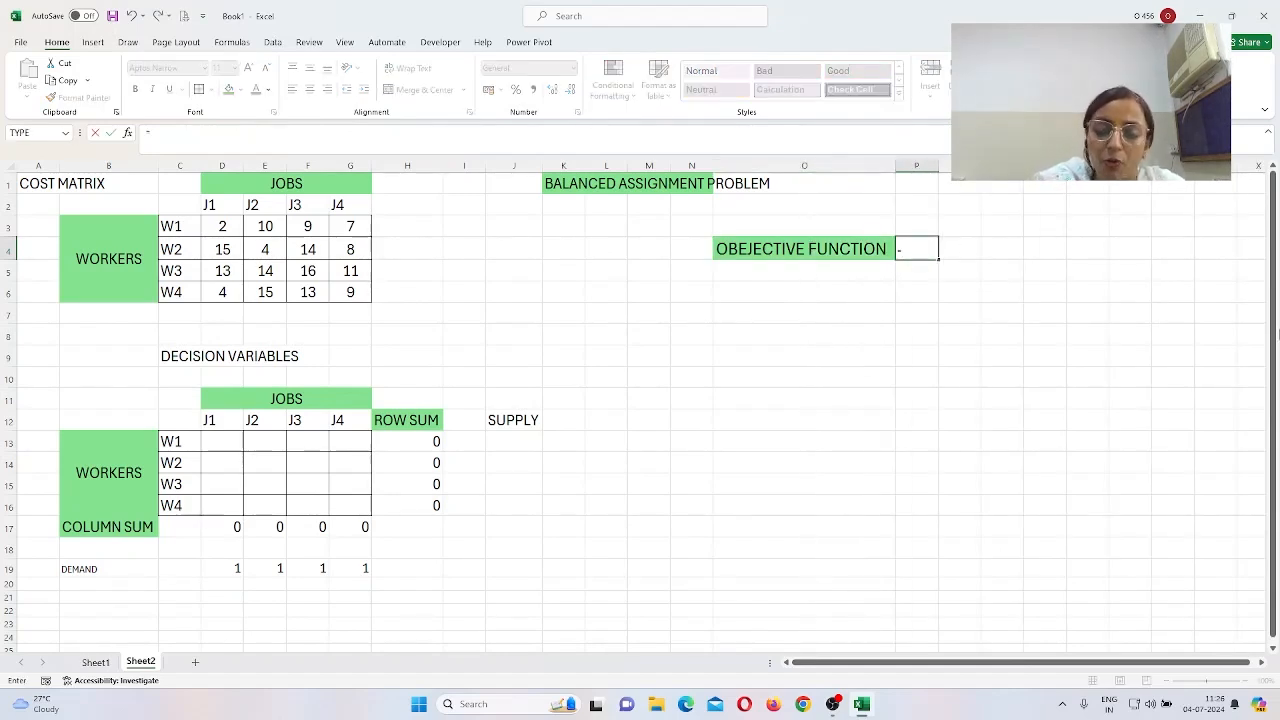
text(SU)
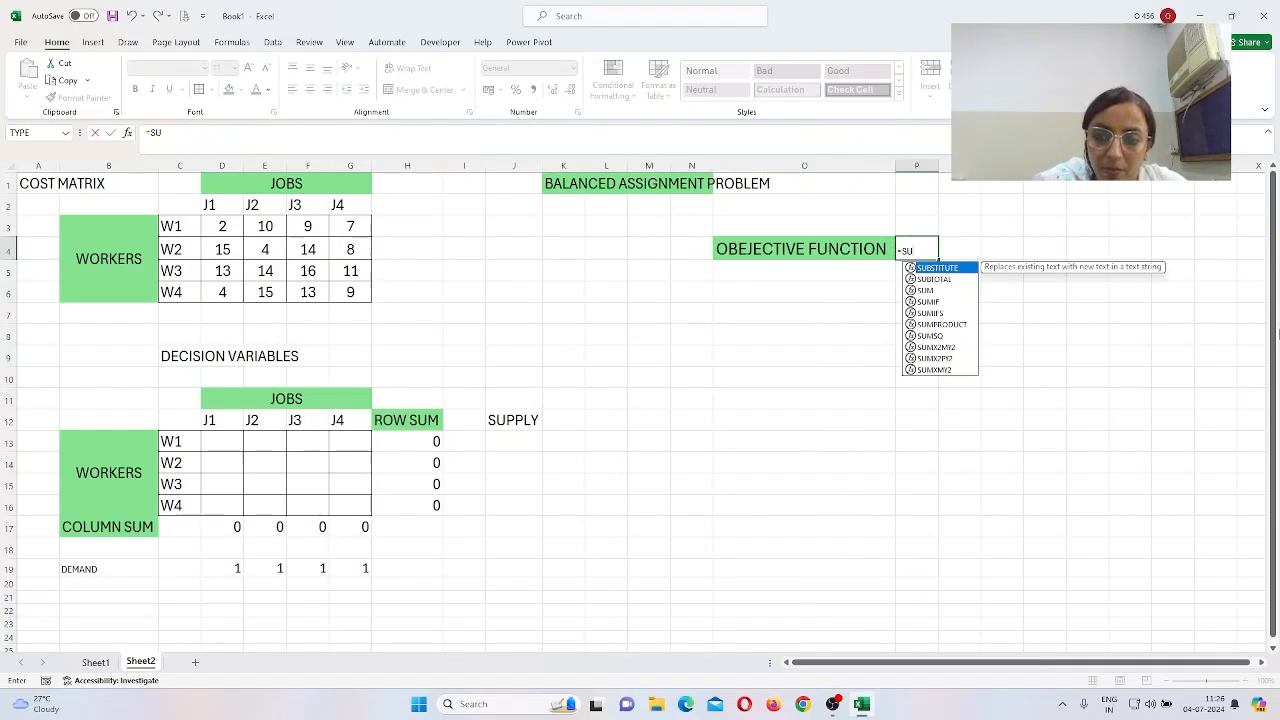
text(MPROD)
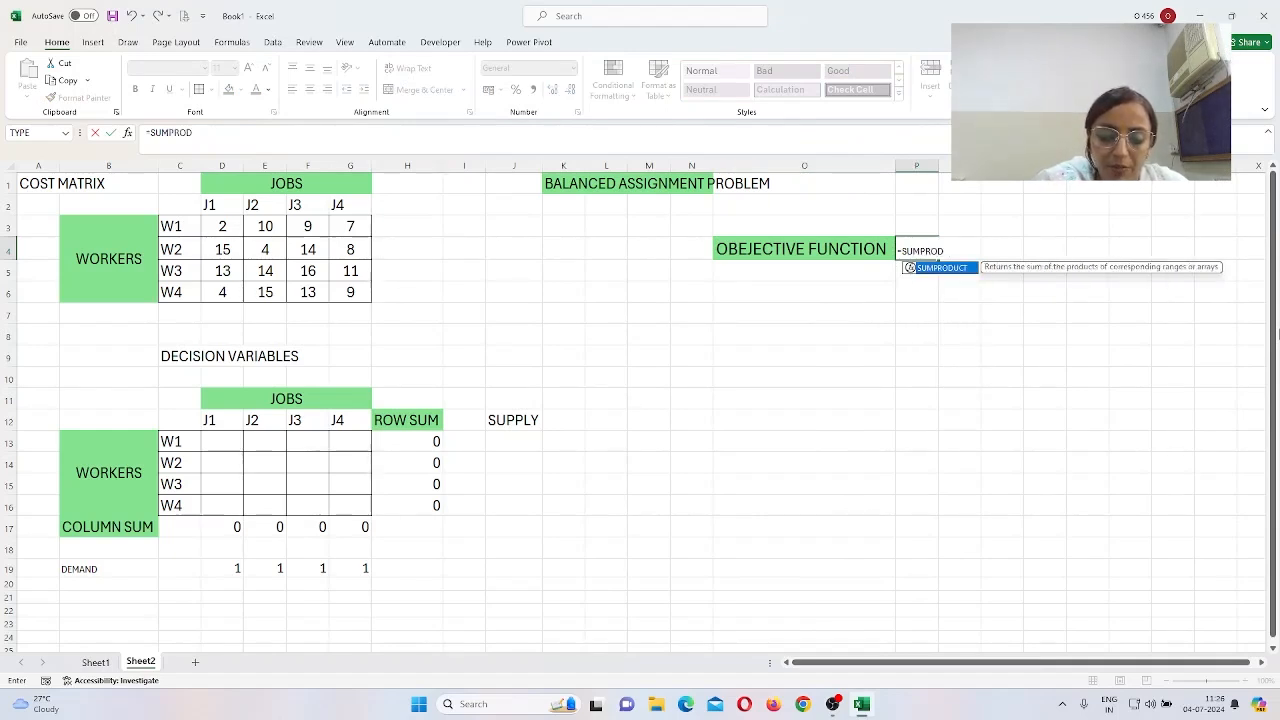
text(UCT)
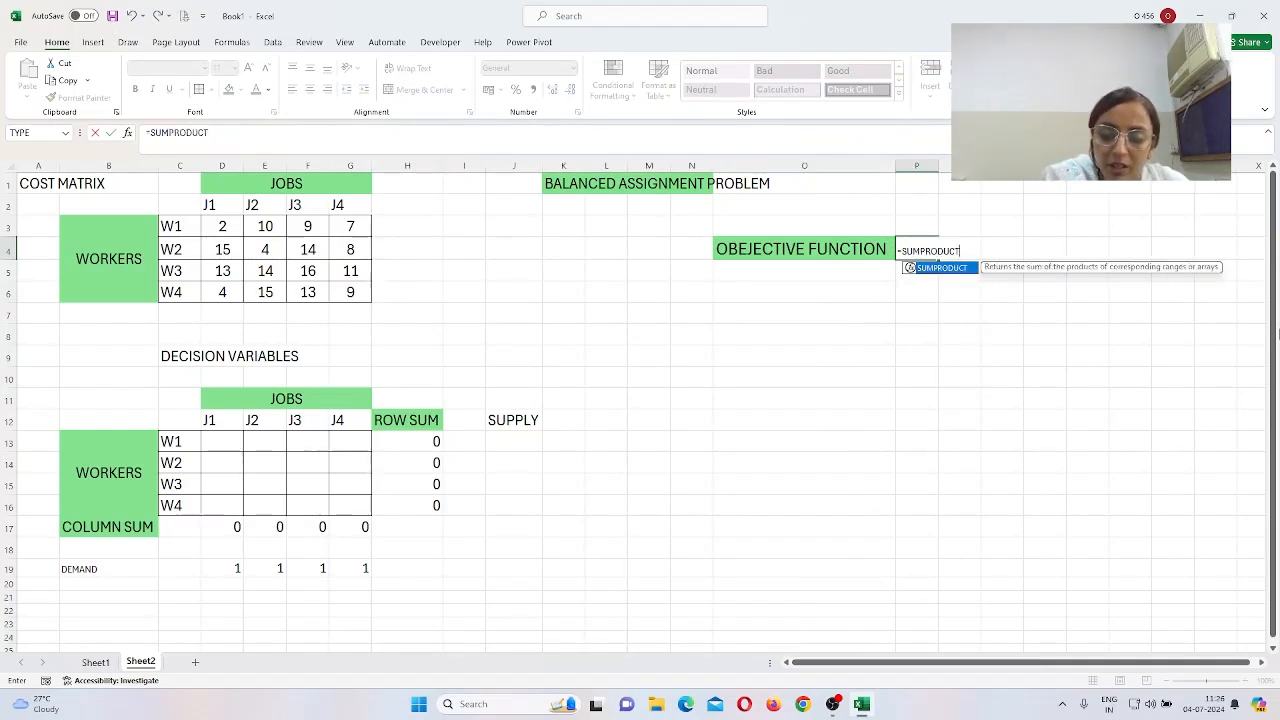
text(()
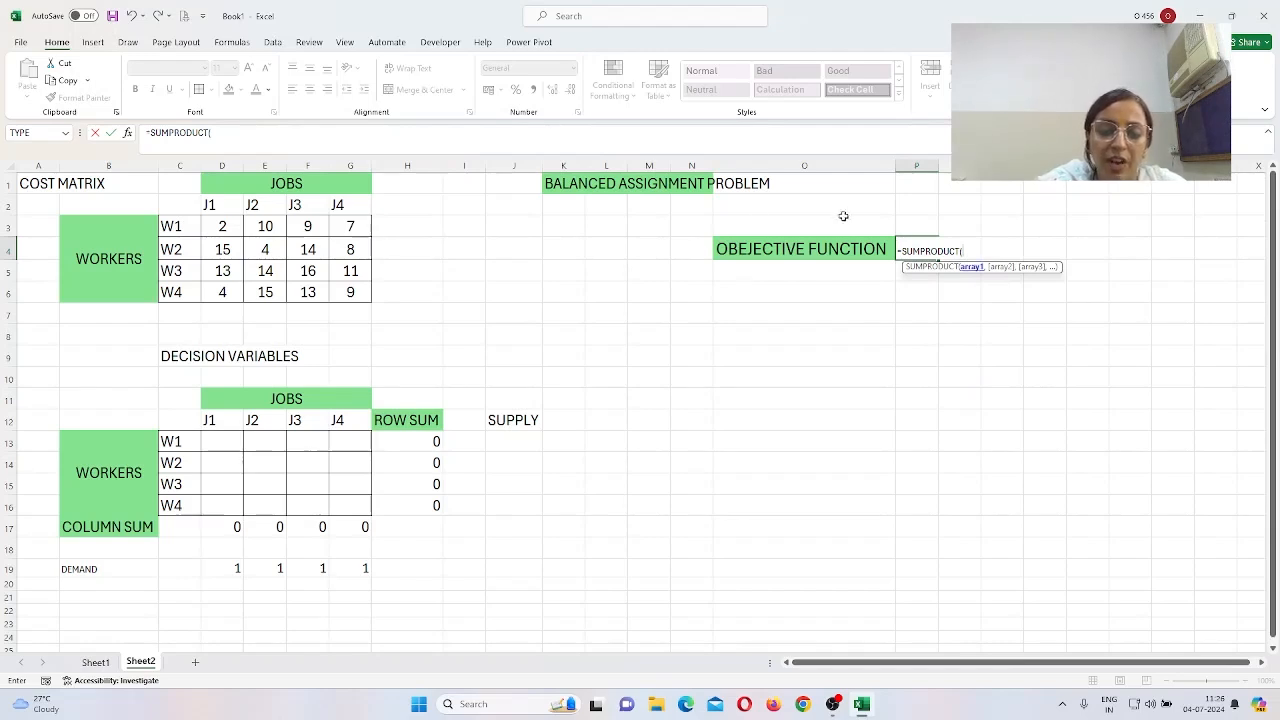
drag(221, 226, 336, 289)
text(,)
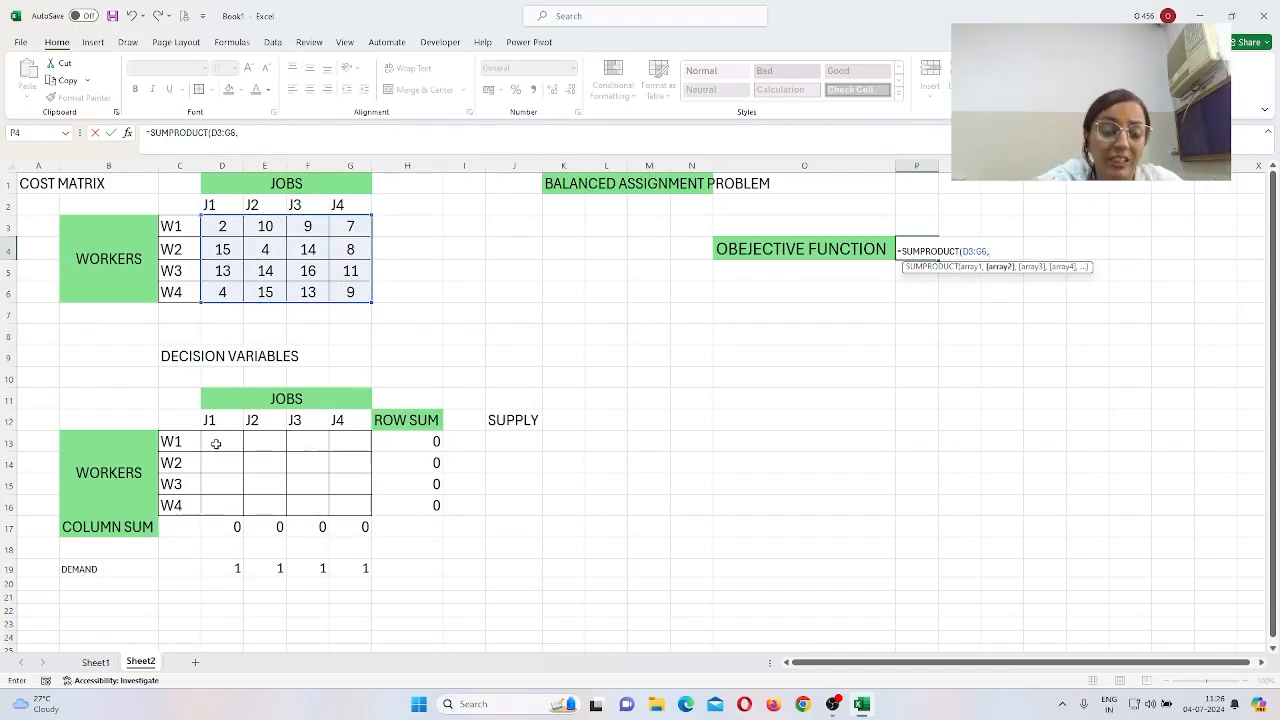
drag(215, 443, 330, 497)
text())
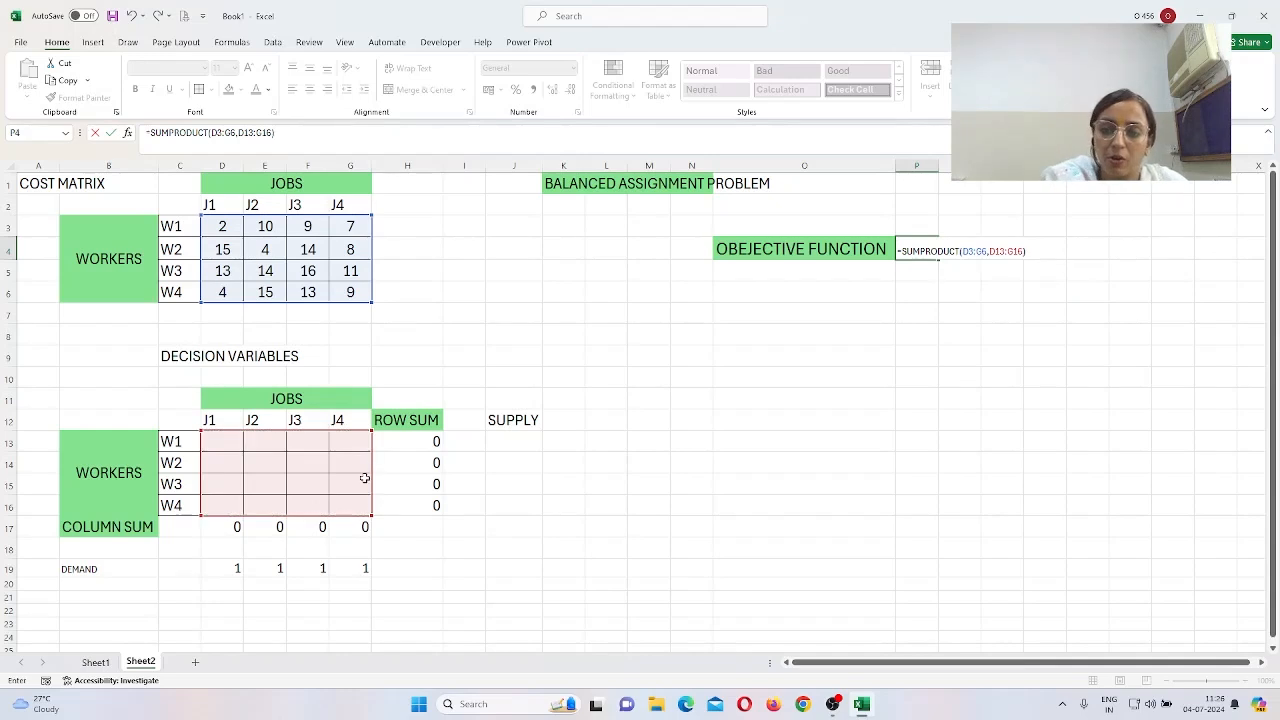
key(Return)
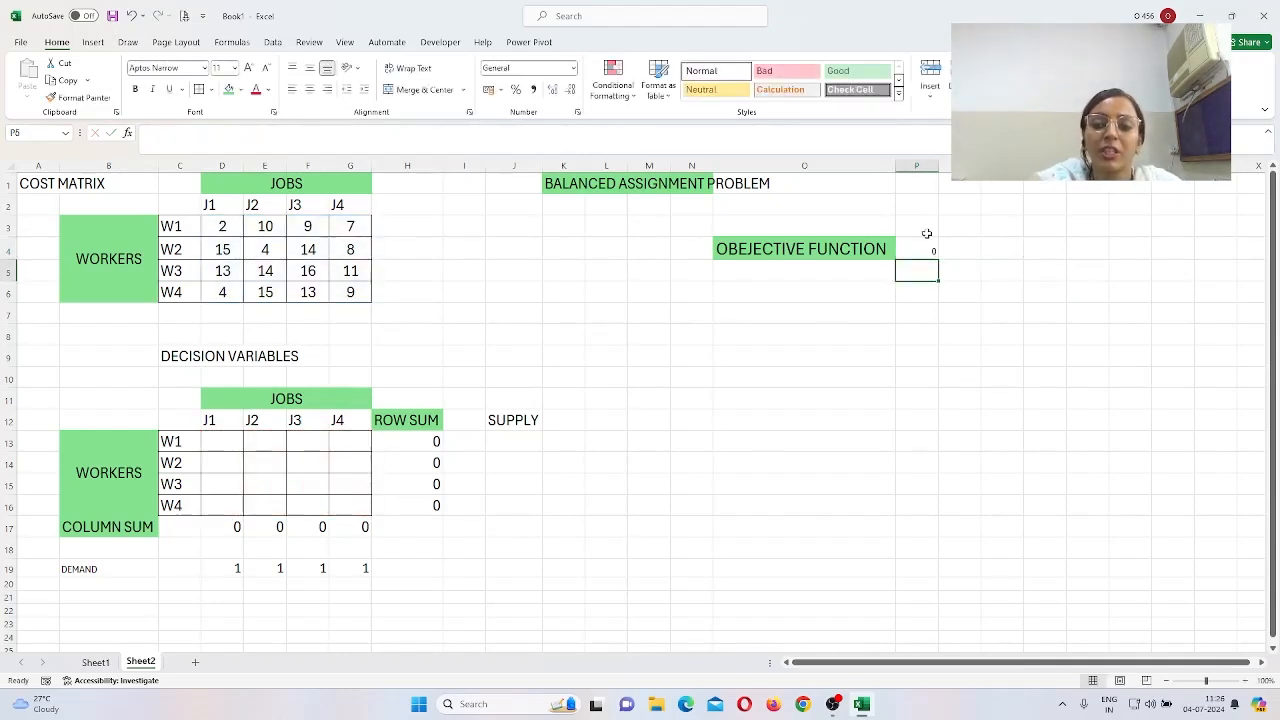
Step: Make the objective value in P4 18-point text with a green fill
click(927, 248)
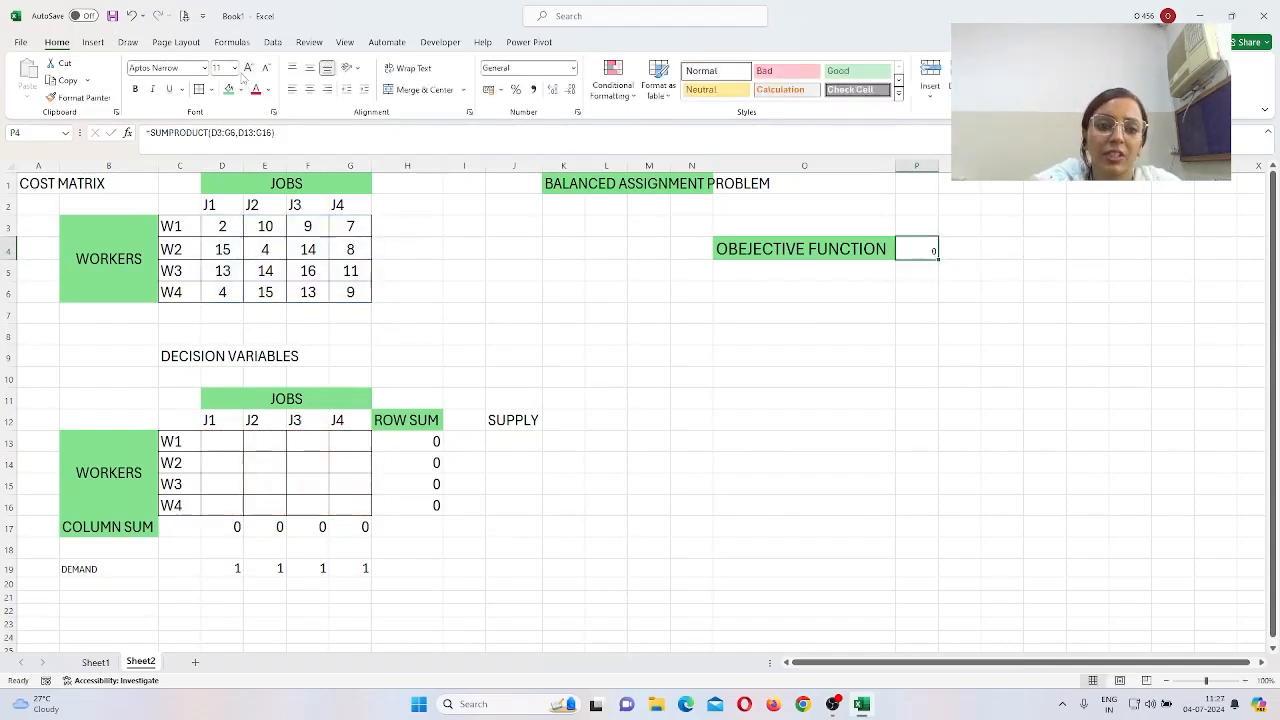
click(235, 68)
click(222, 183)
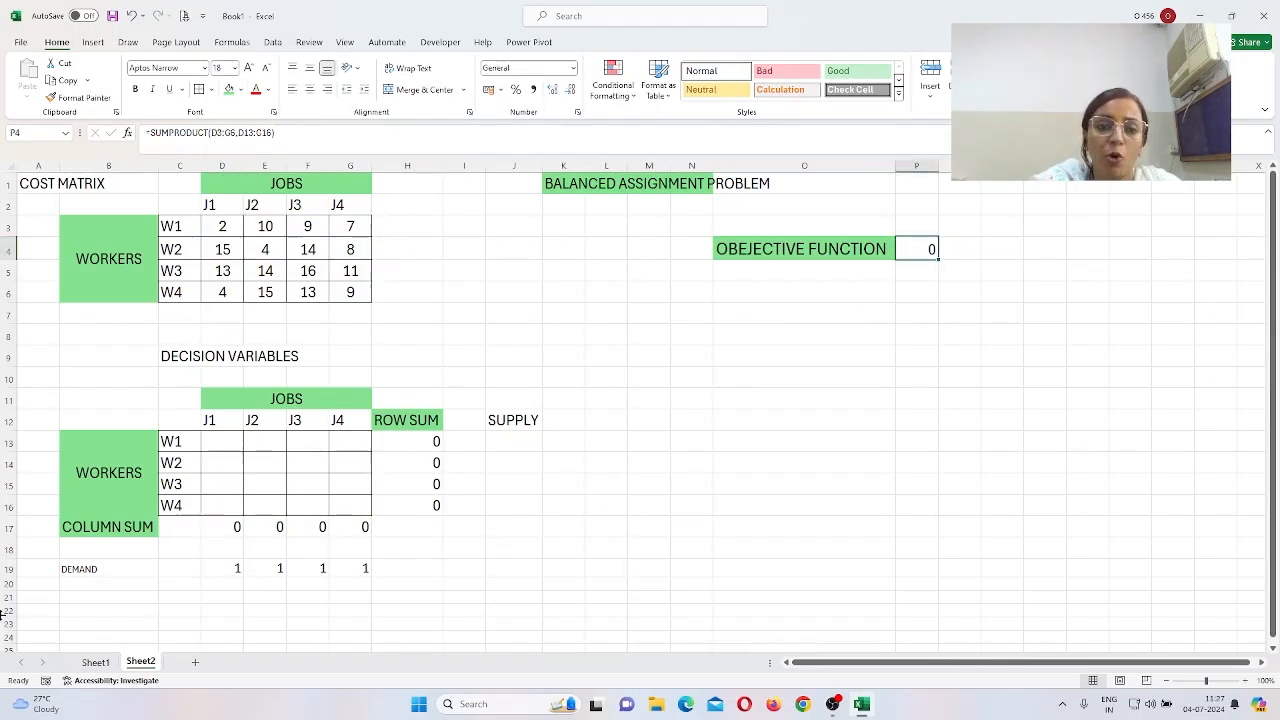
click(228, 89)
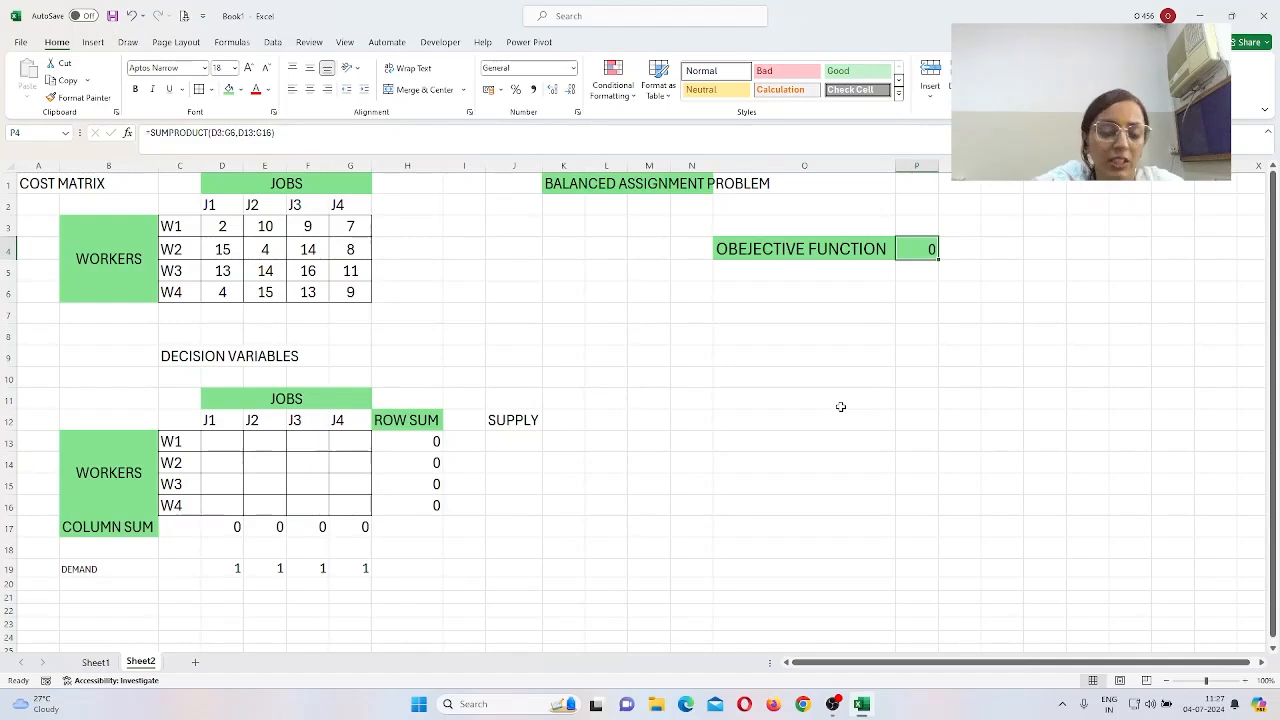
click(276, 45)
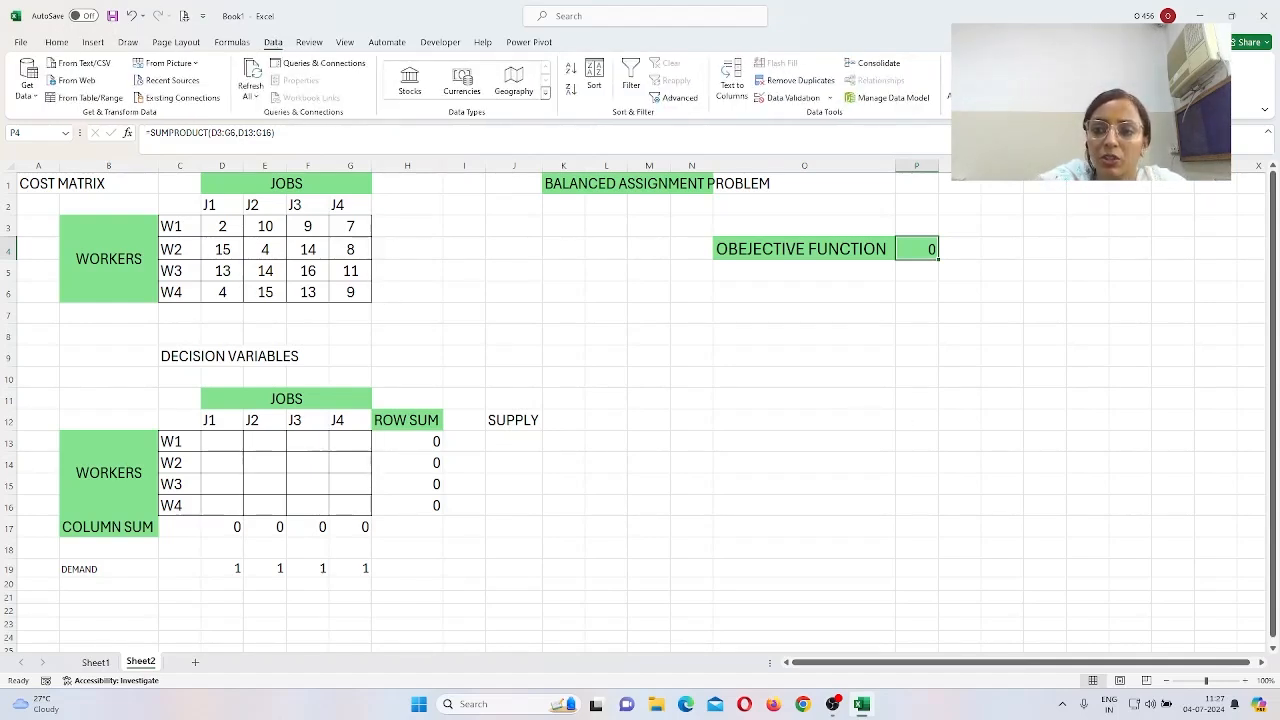
Step: Set Solver to minimise objective $P$4 by changing the decision cells $D$13:$G$16
click(1182, 64)
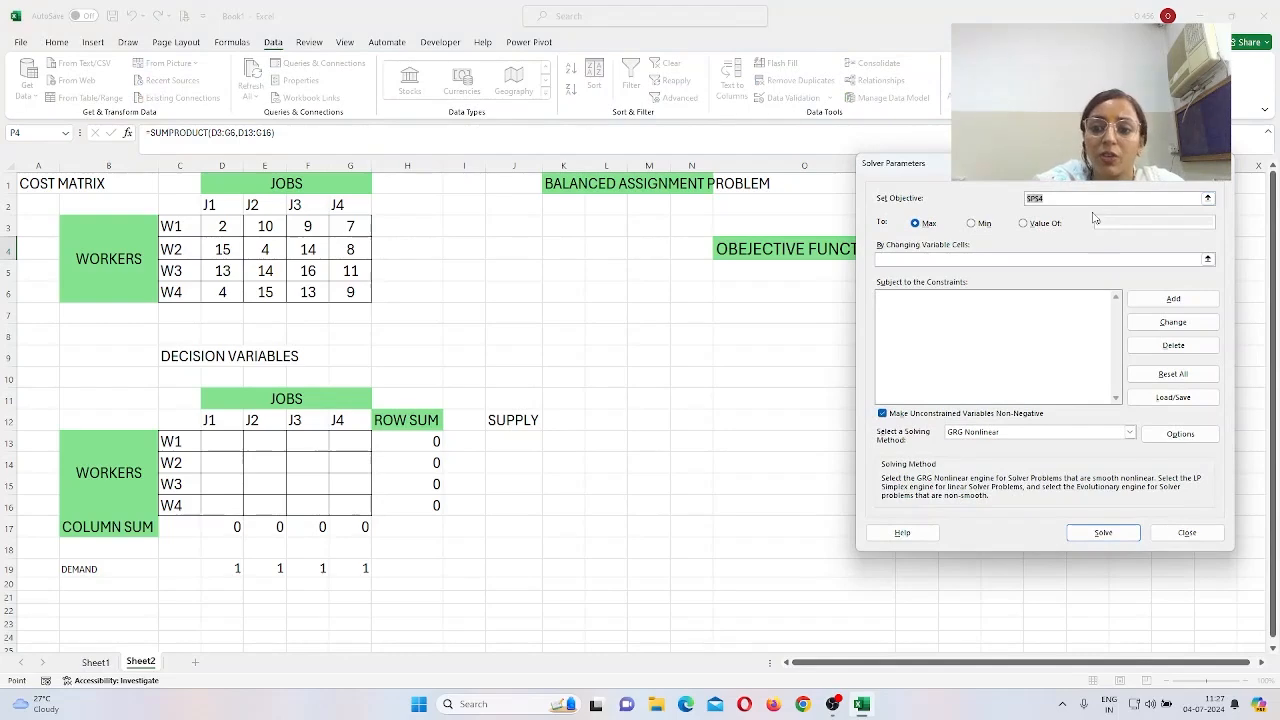
drag(905, 163, 485, 178)
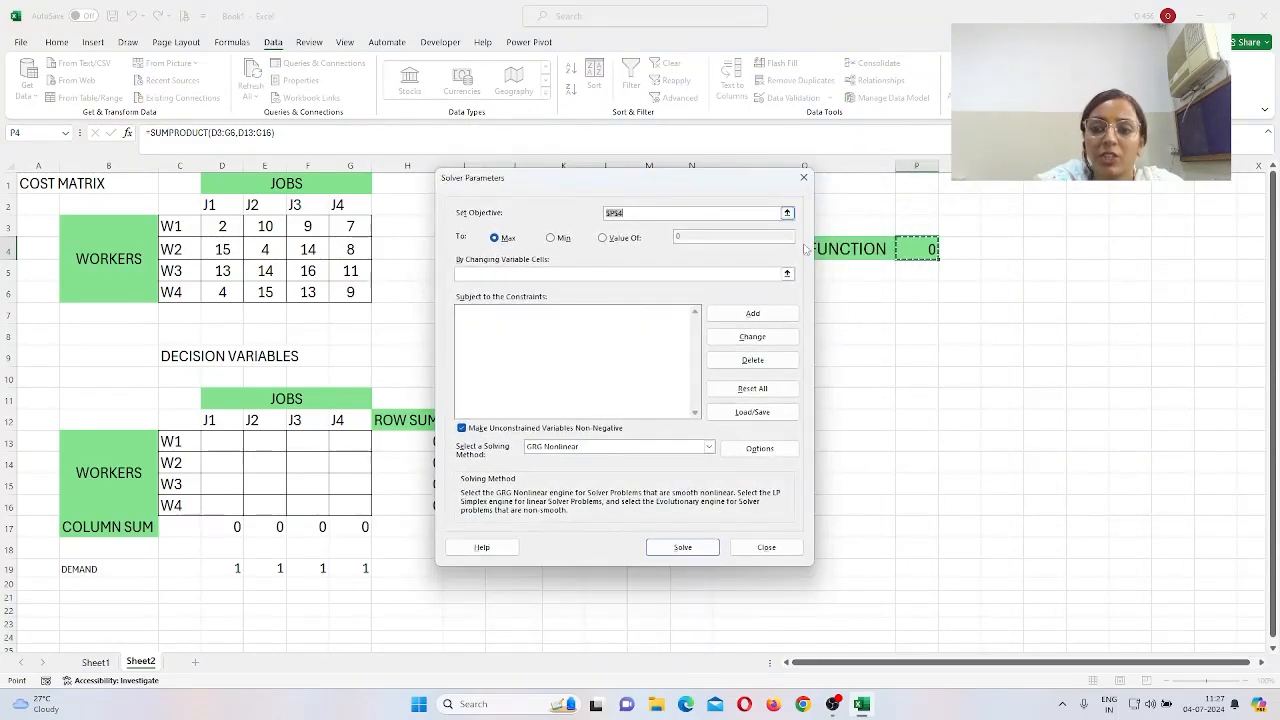
click(929, 249)
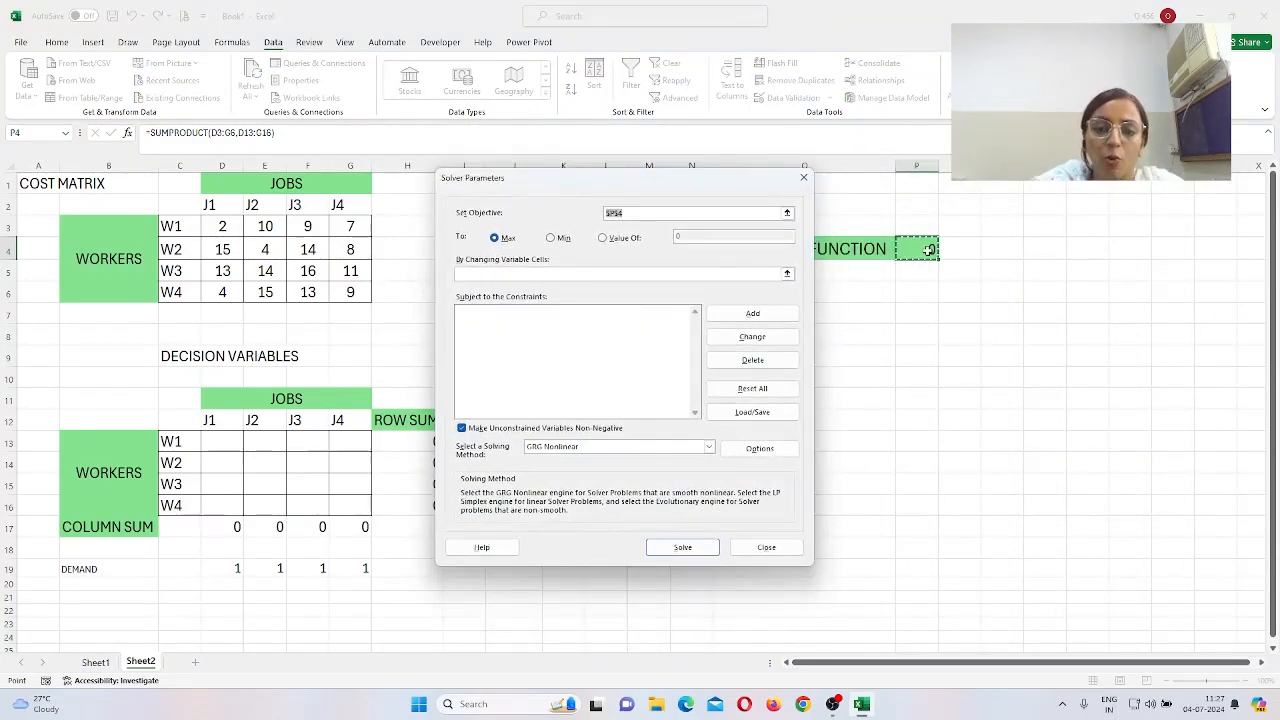
drag(611, 177, 731, 290)
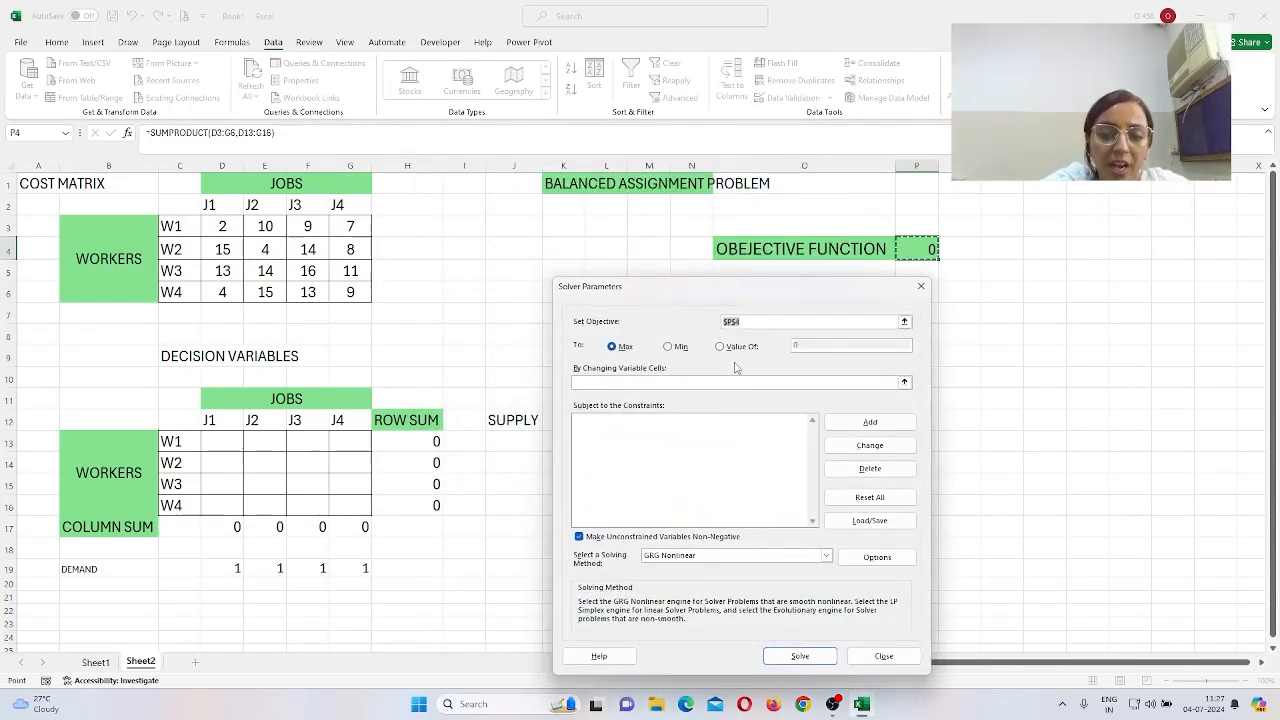
click(681, 350)
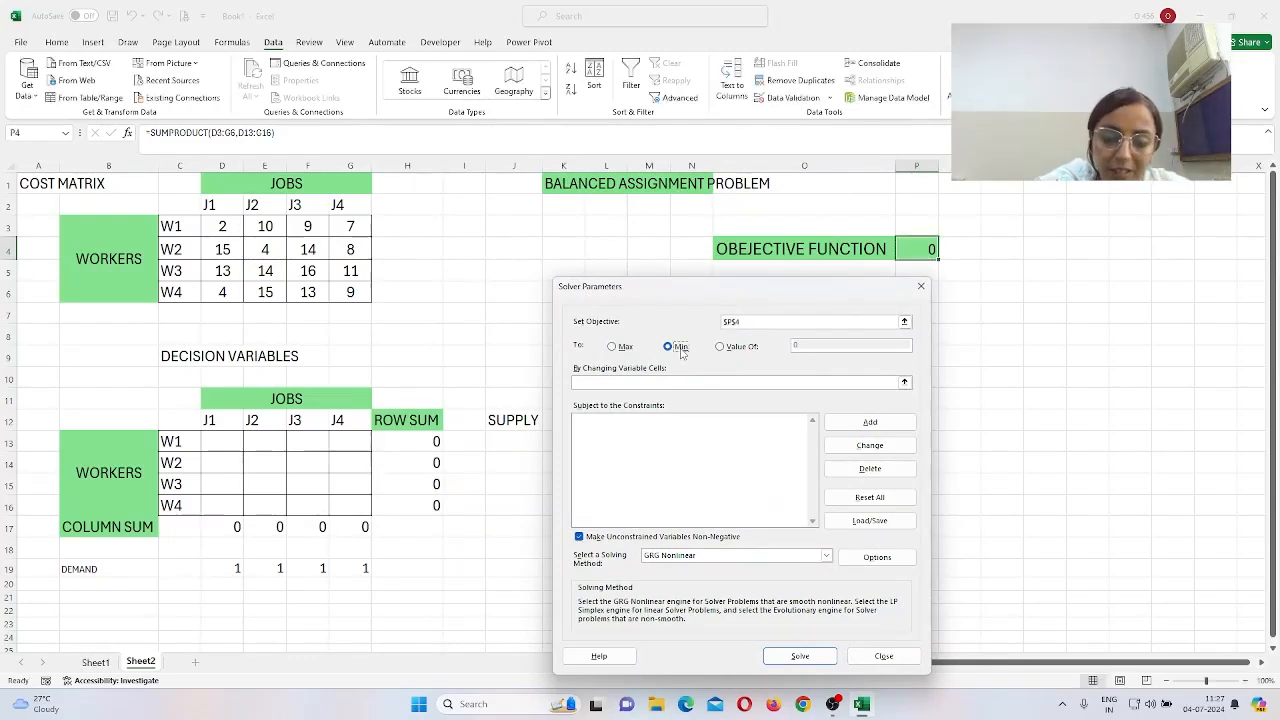
click(609, 383)
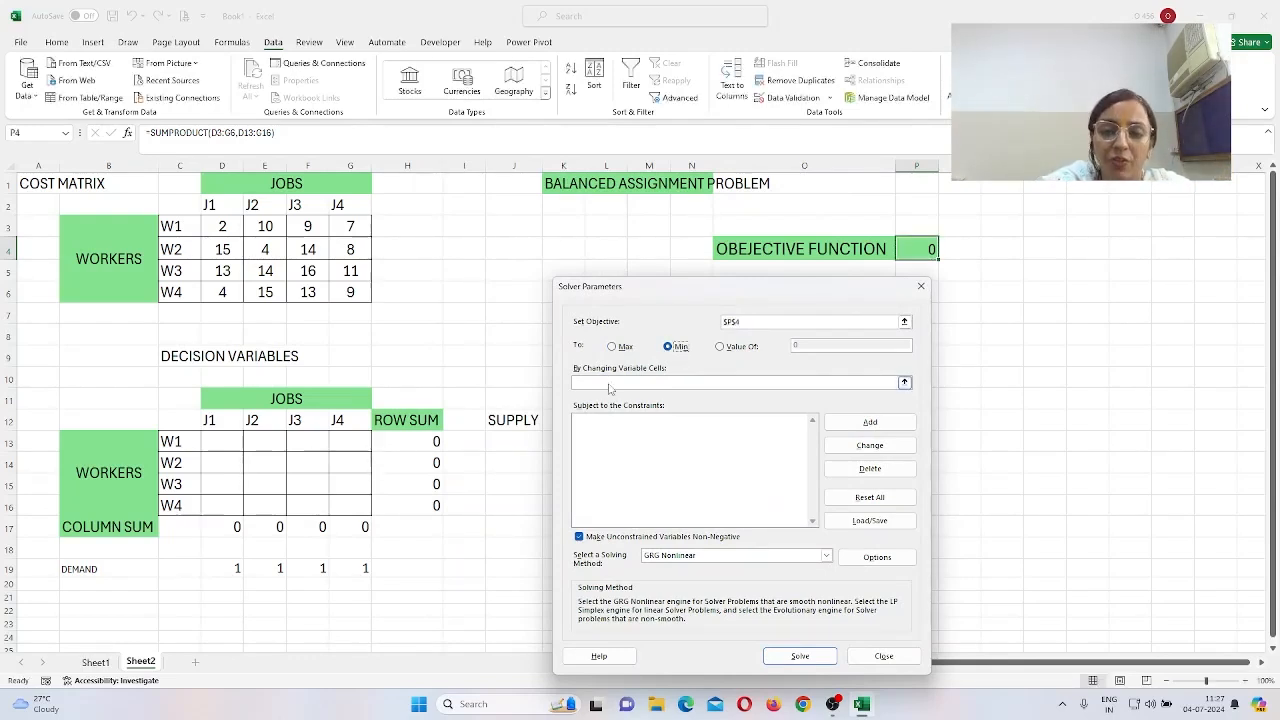
drag(222, 445, 337, 507)
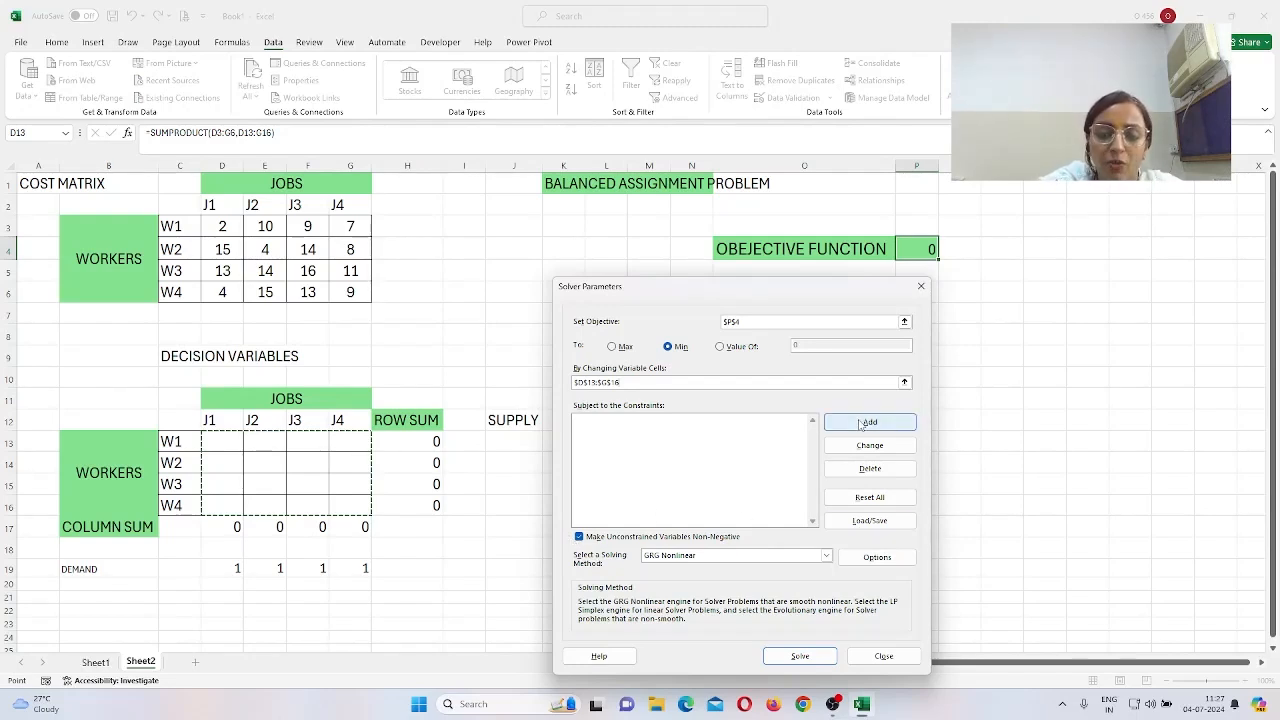
click(866, 423)
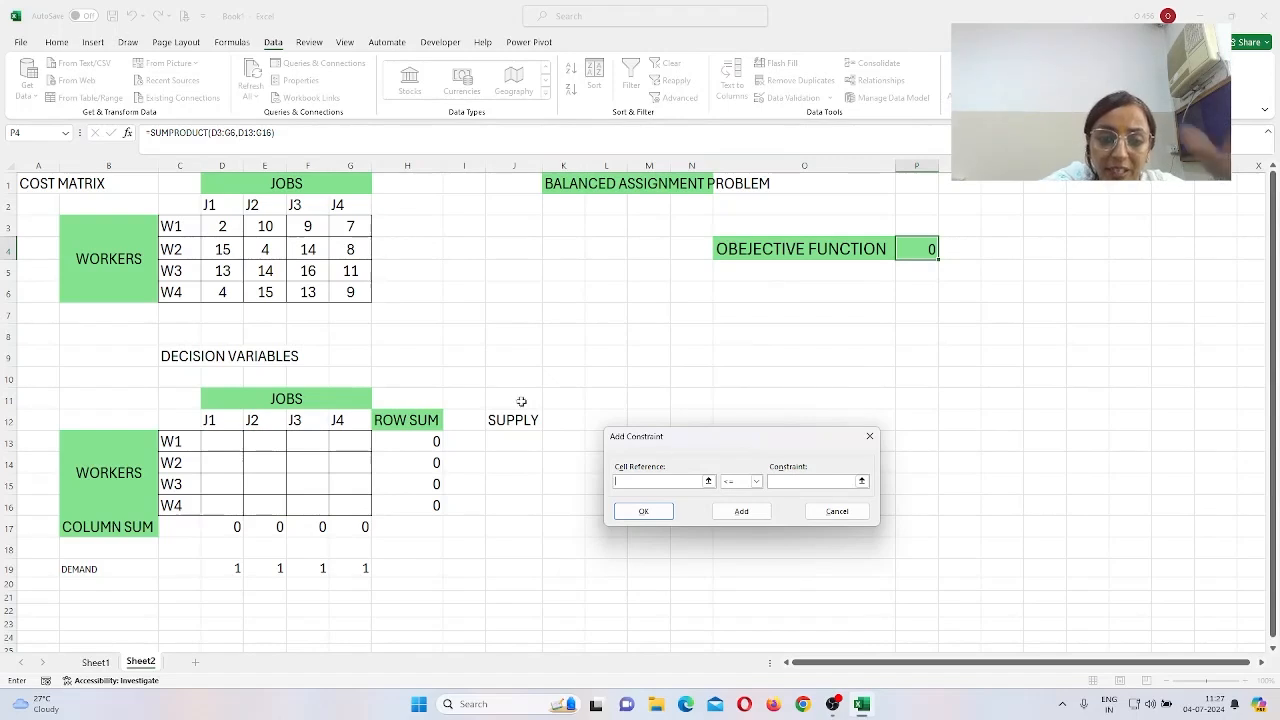
Step: Add the constraint H13:H16 = J13:J16 so each row sum equals its supply
drag(426, 442, 416, 501)
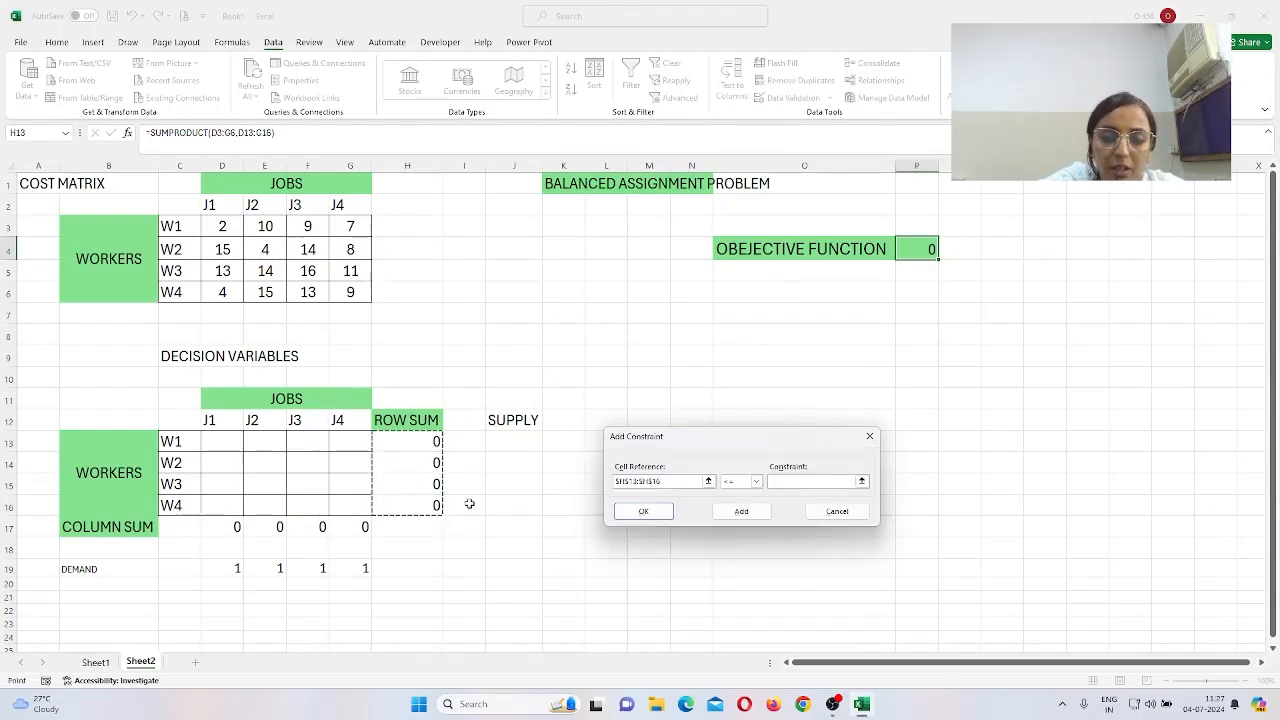
click(757, 482)
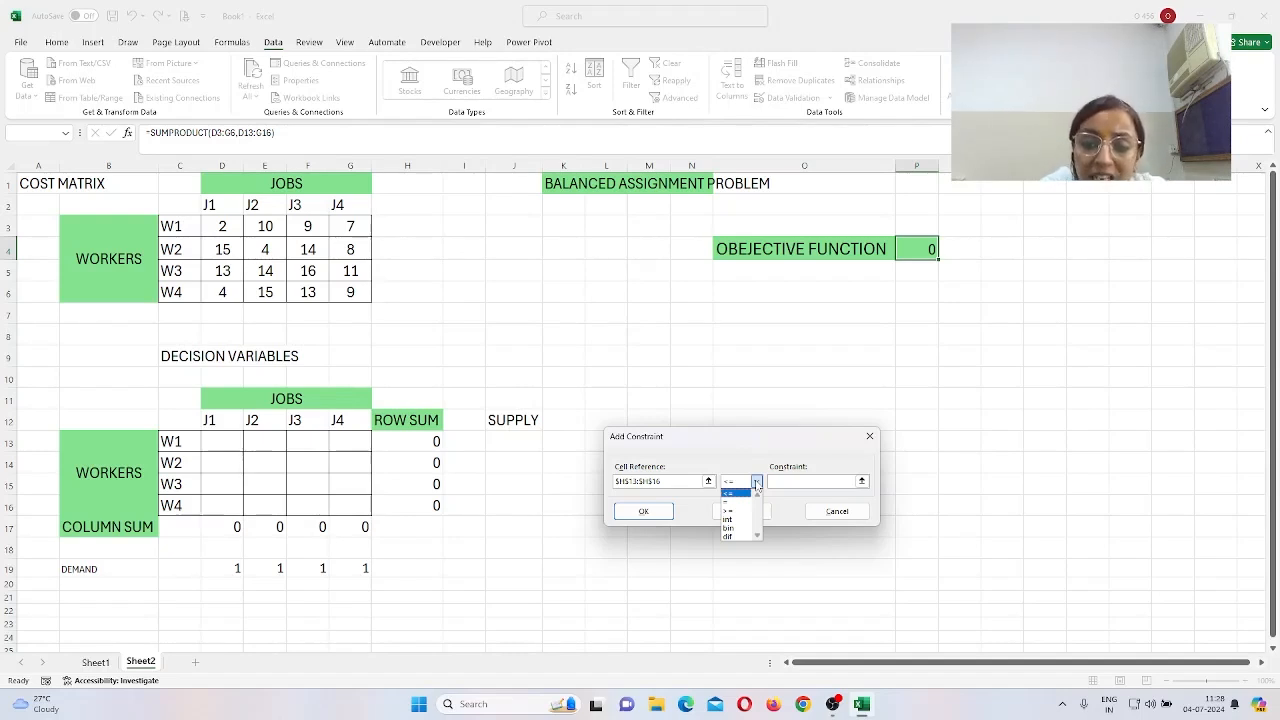
click(755, 503)
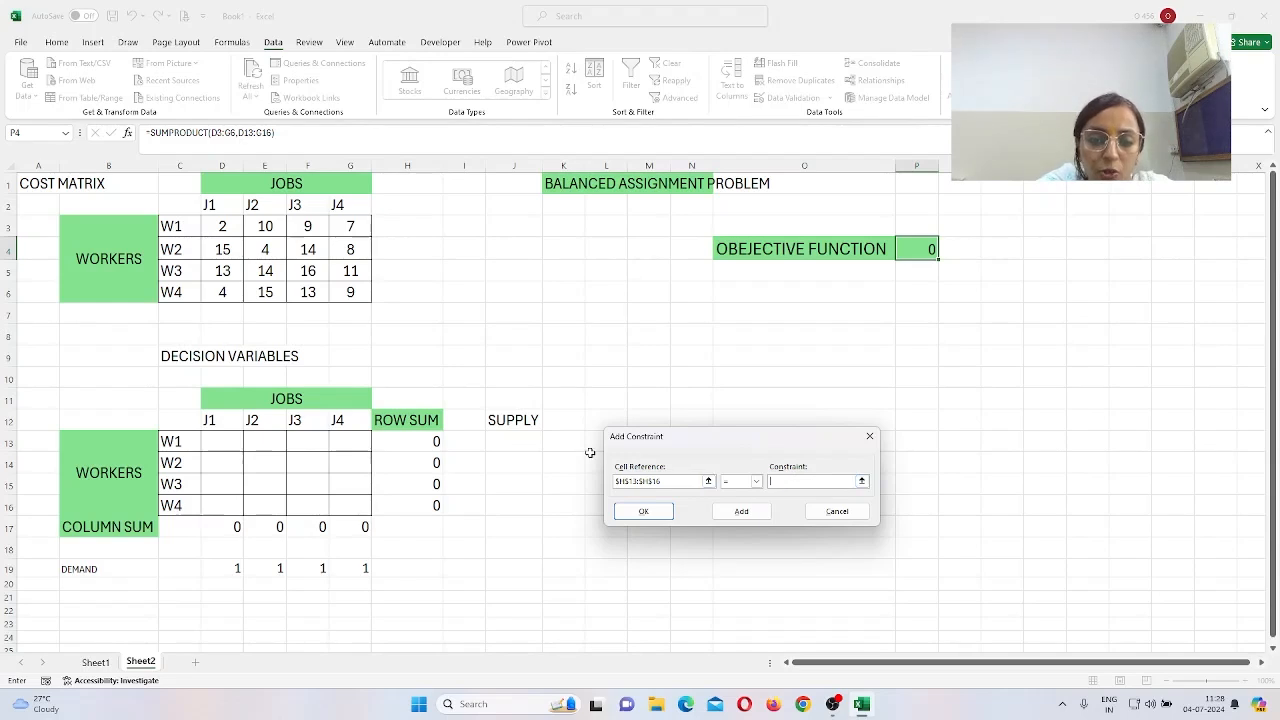
click(515, 440)
drag(515, 440, 515, 506)
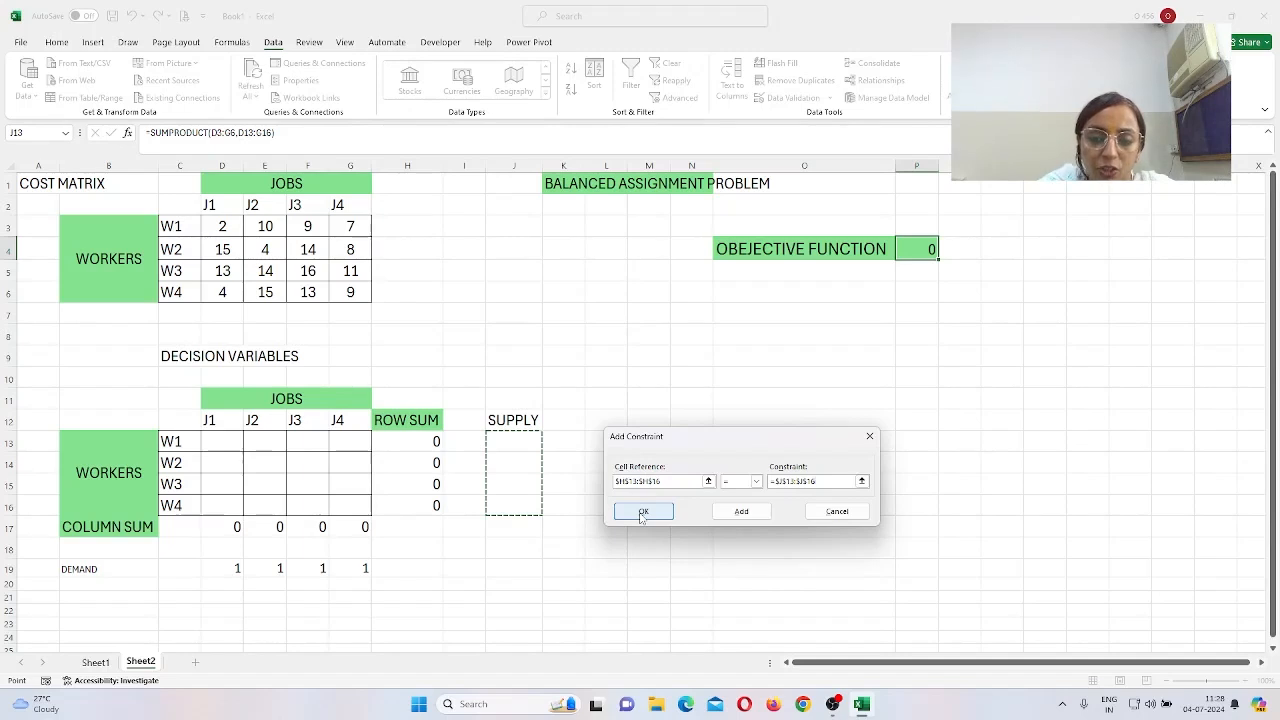
click(741, 511)
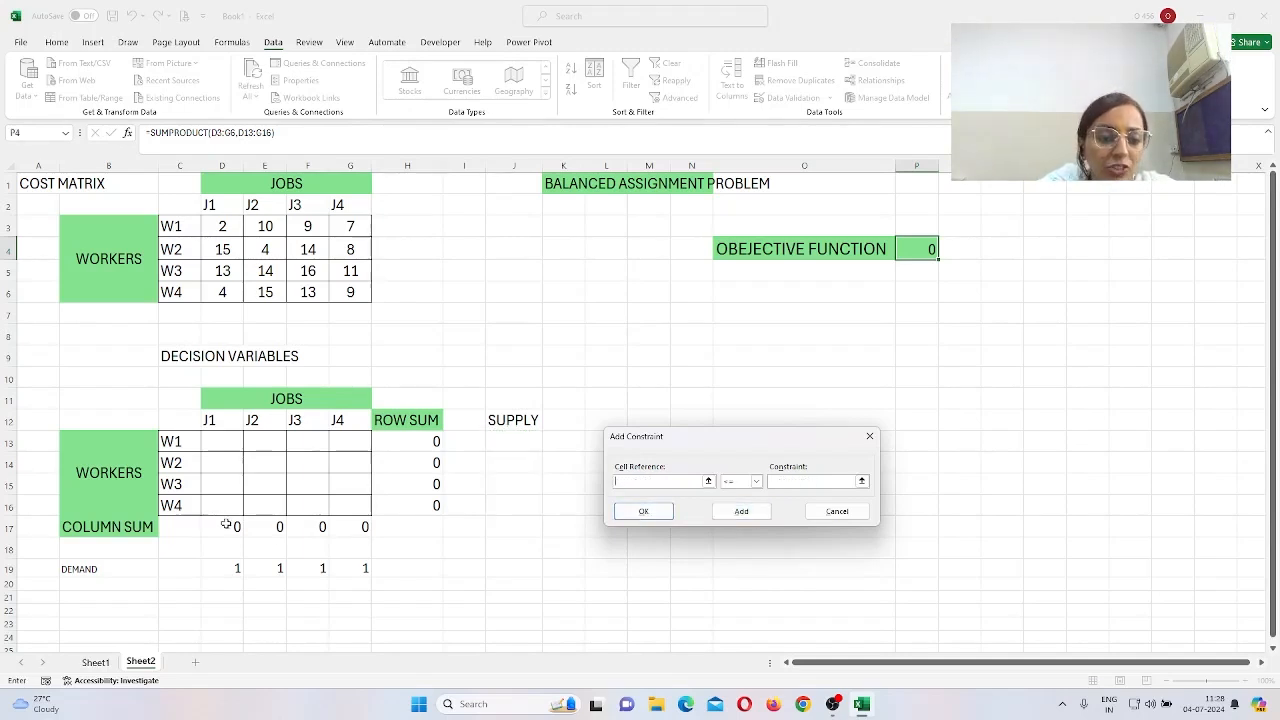
Step: Add the constraint D17:G17 = D19:G19 so each column sum equals its demand
drag(227, 525, 360, 527)
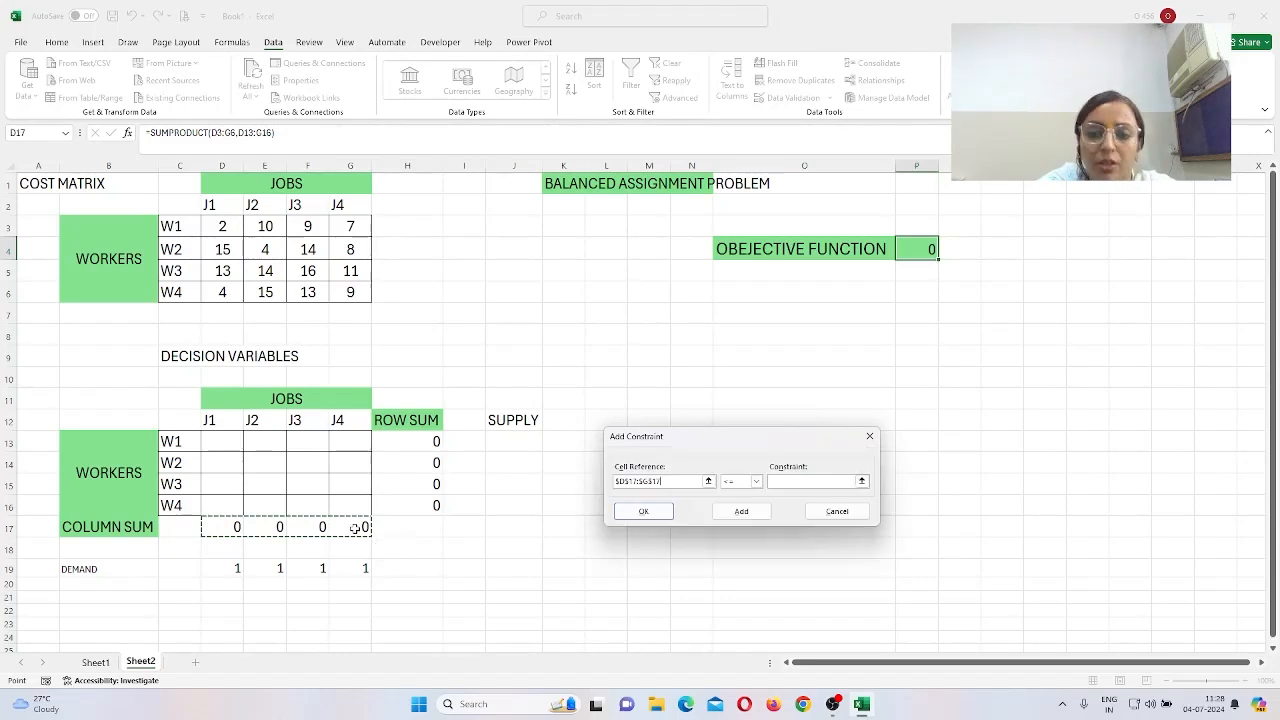
click(757, 481)
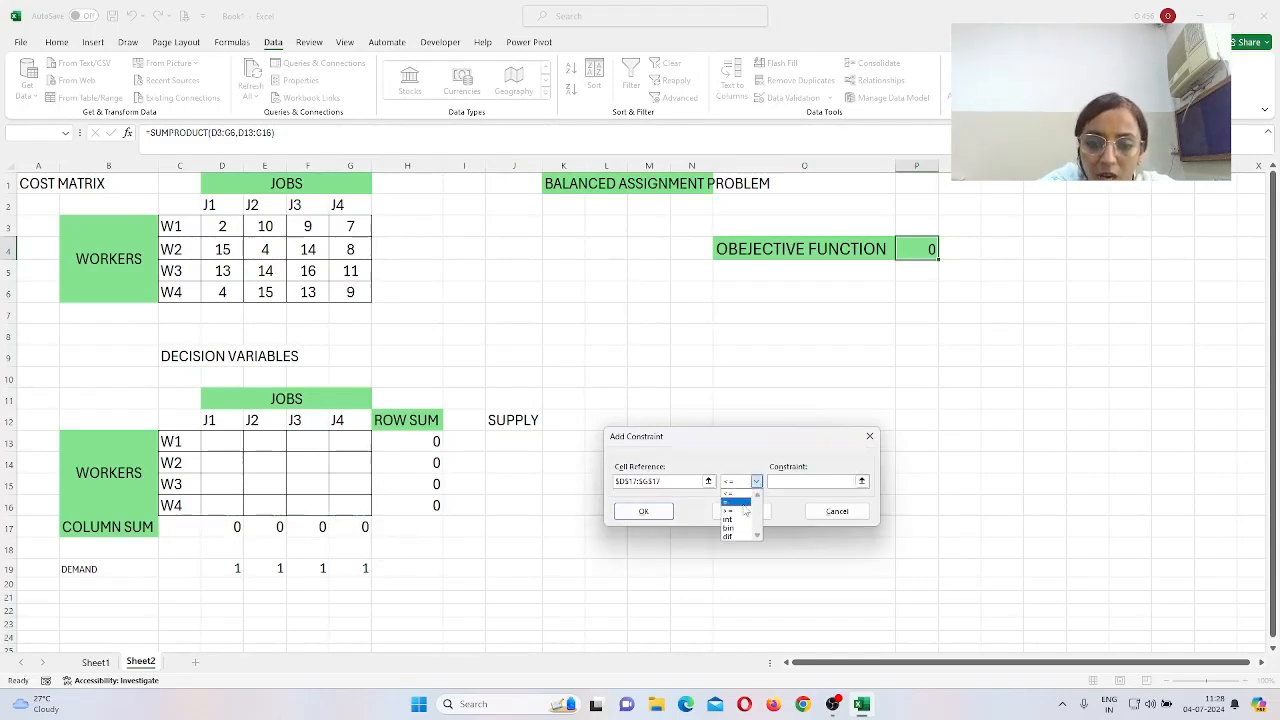
click(726, 501)
drag(213, 570, 341, 571)
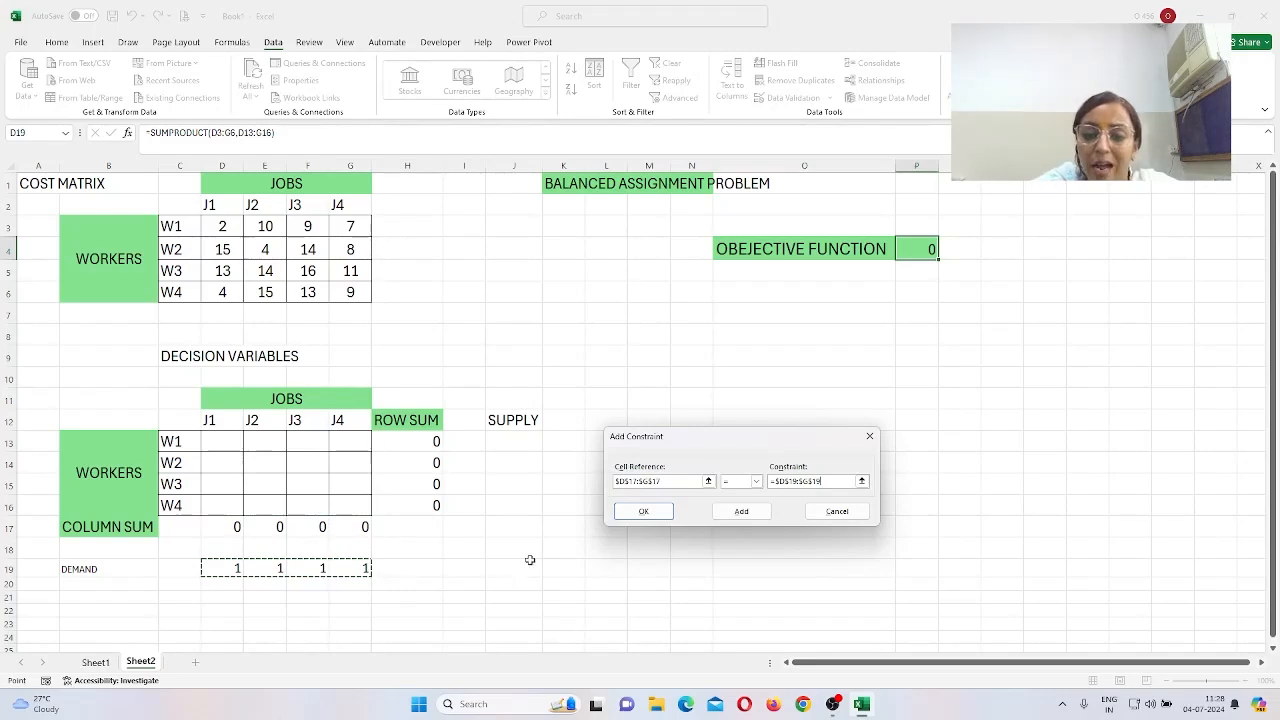
click(745, 516)
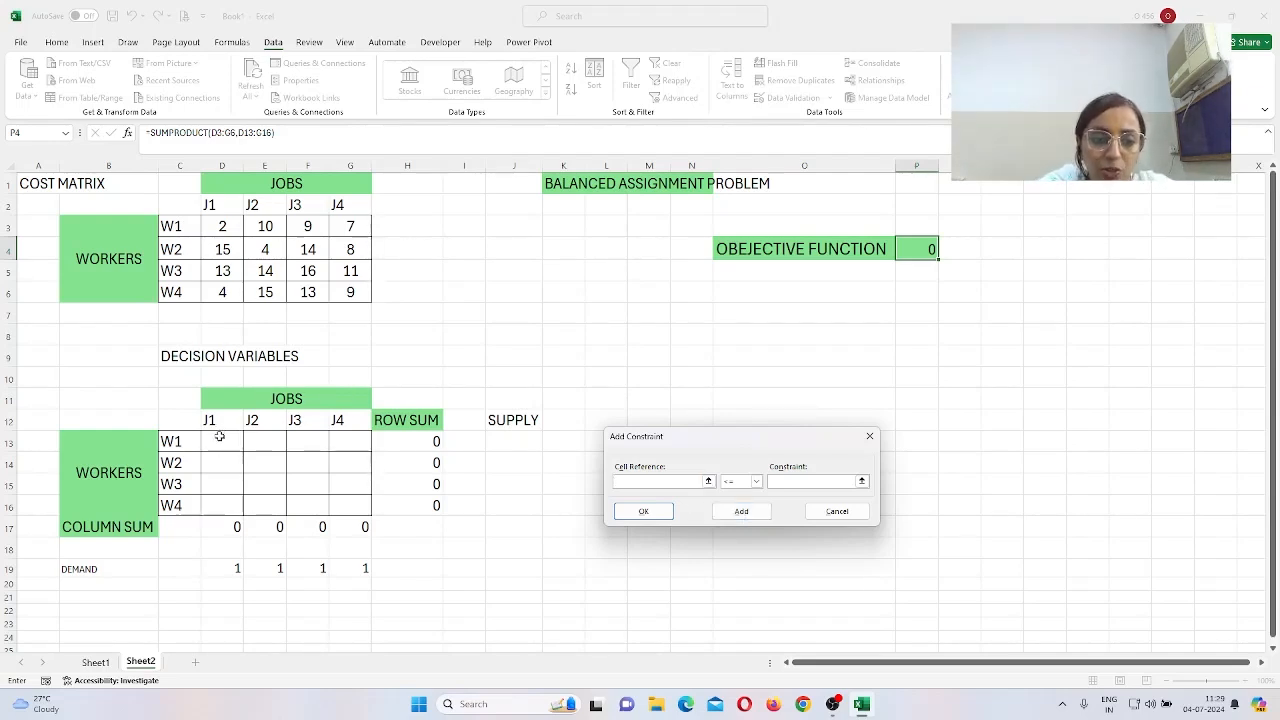
Step: Constrain the decision cells D13:G16 to bin (binary) and confirm the constraint
drag(220, 437, 340, 502)
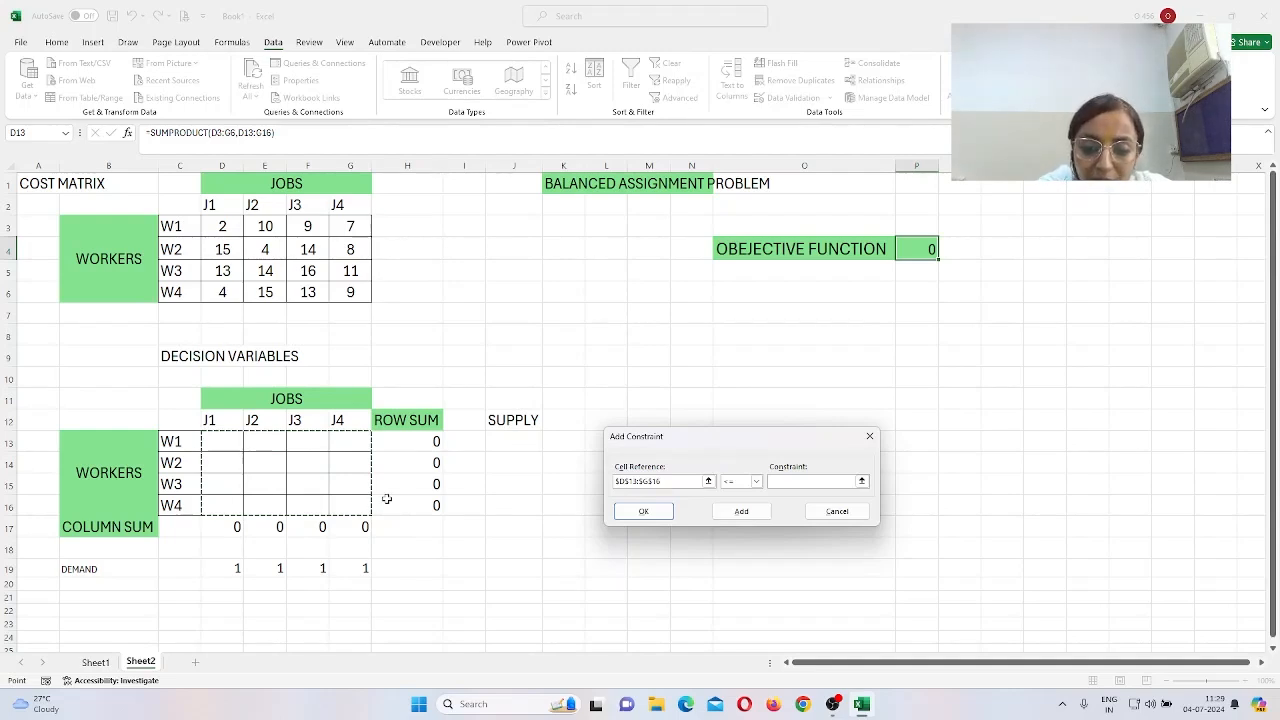
click(756, 481)
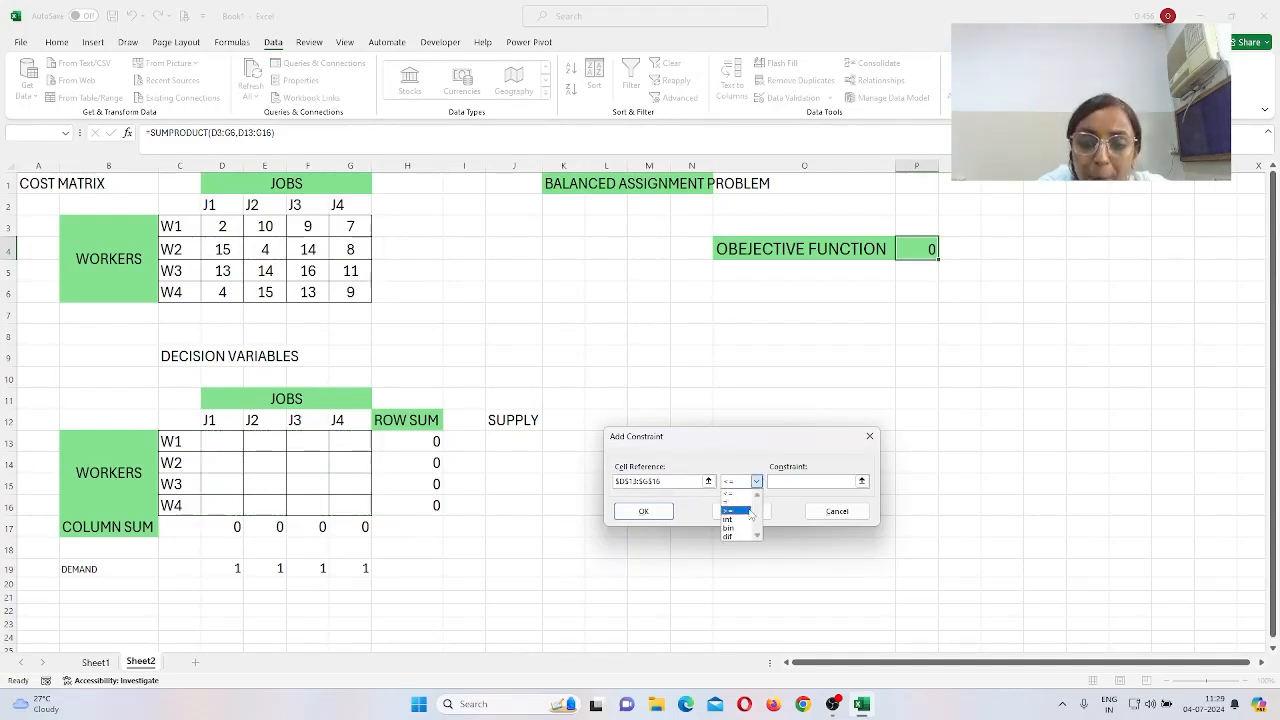
click(744, 528)
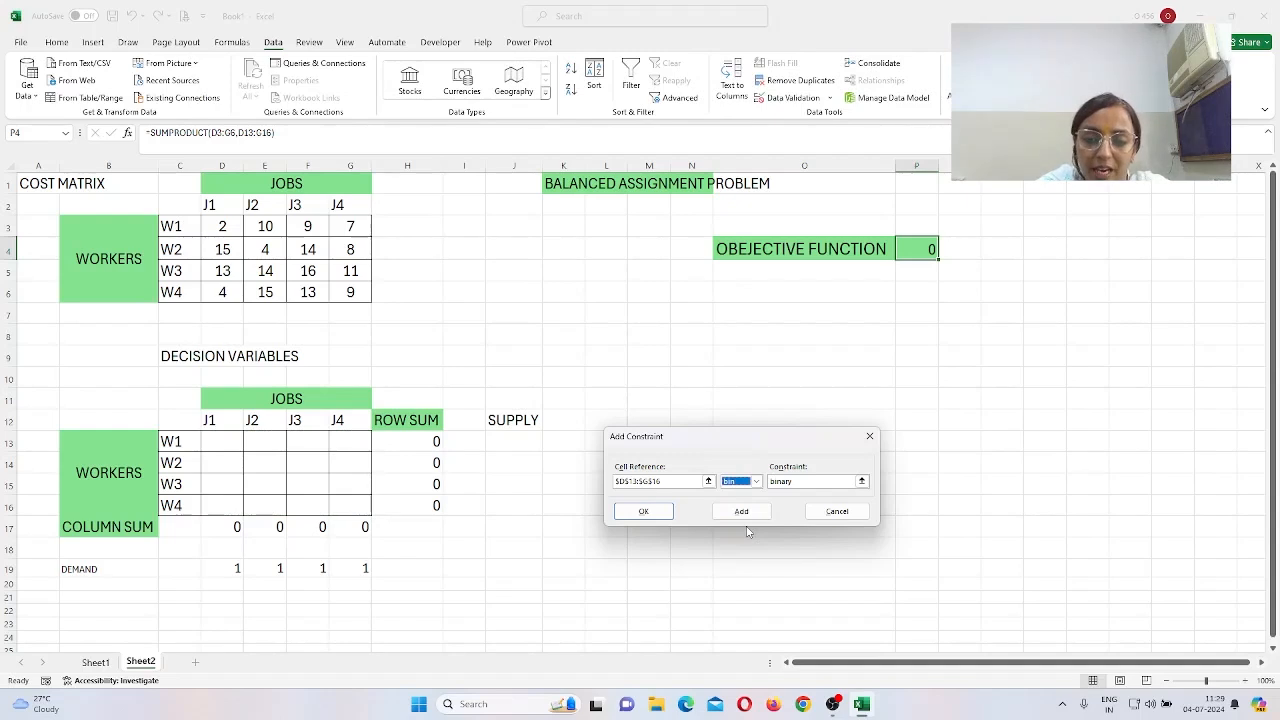
click(645, 512)
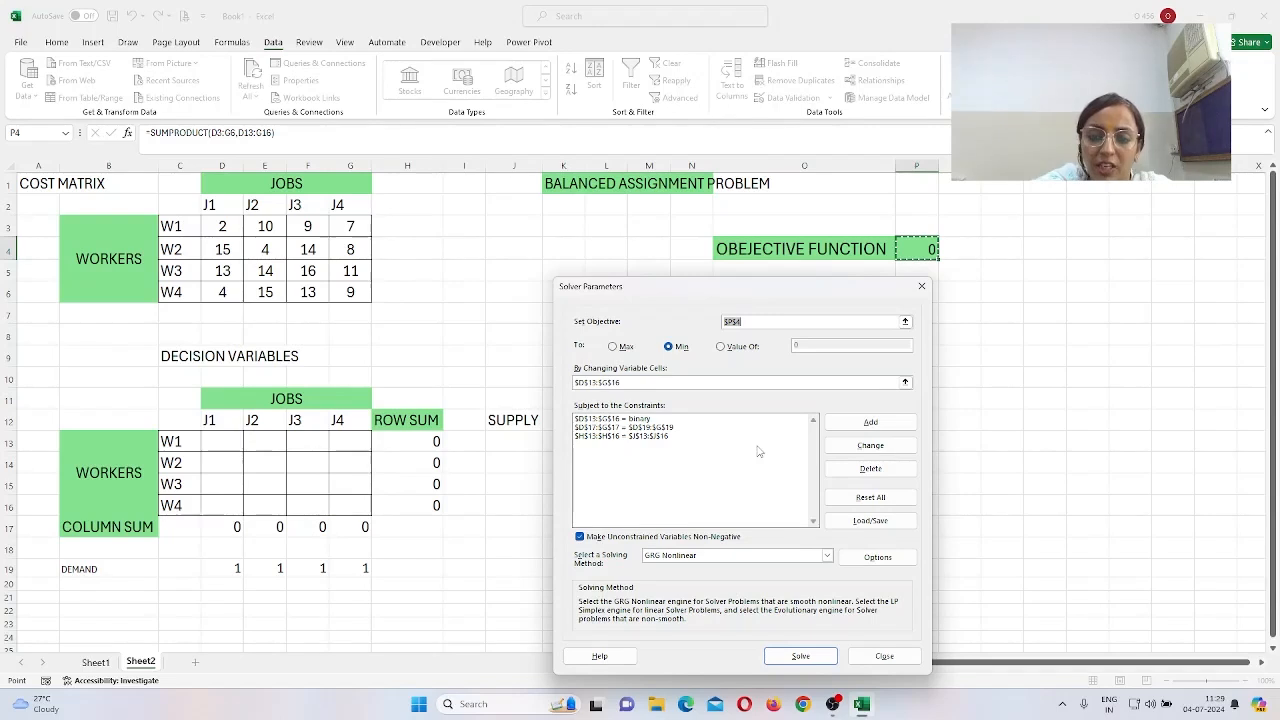
Step: Switch the solving method to Simplex LP and solve; Solver finds no feasible solution
click(765, 561)
click(760, 576)
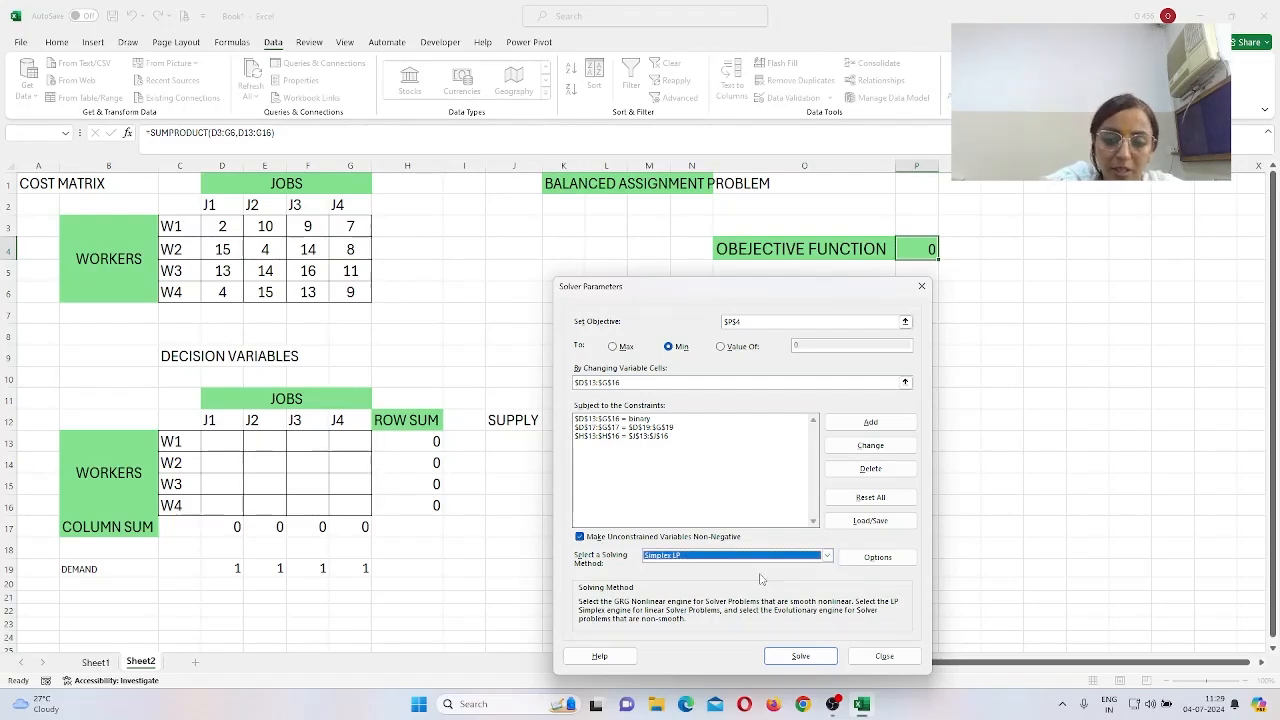
click(800, 656)
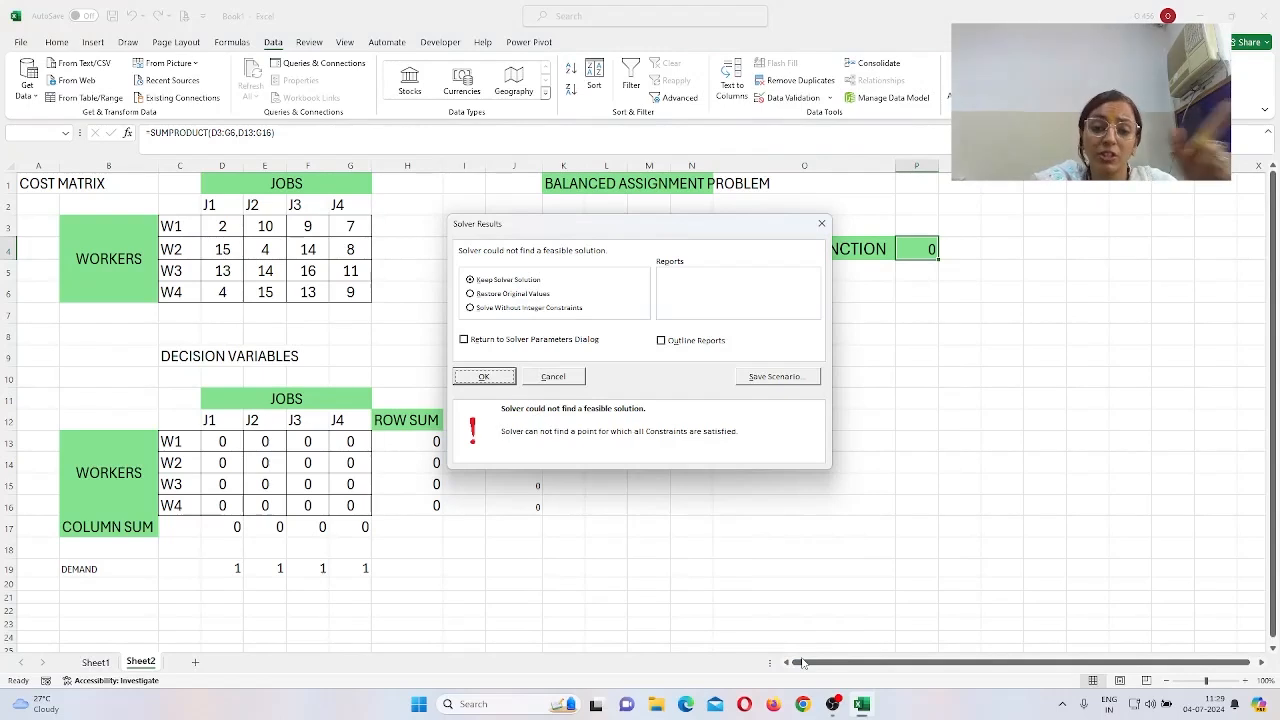
Step: Dismiss the infeasible result and enter 1 in each supply cell J13 through J16
click(484, 381)
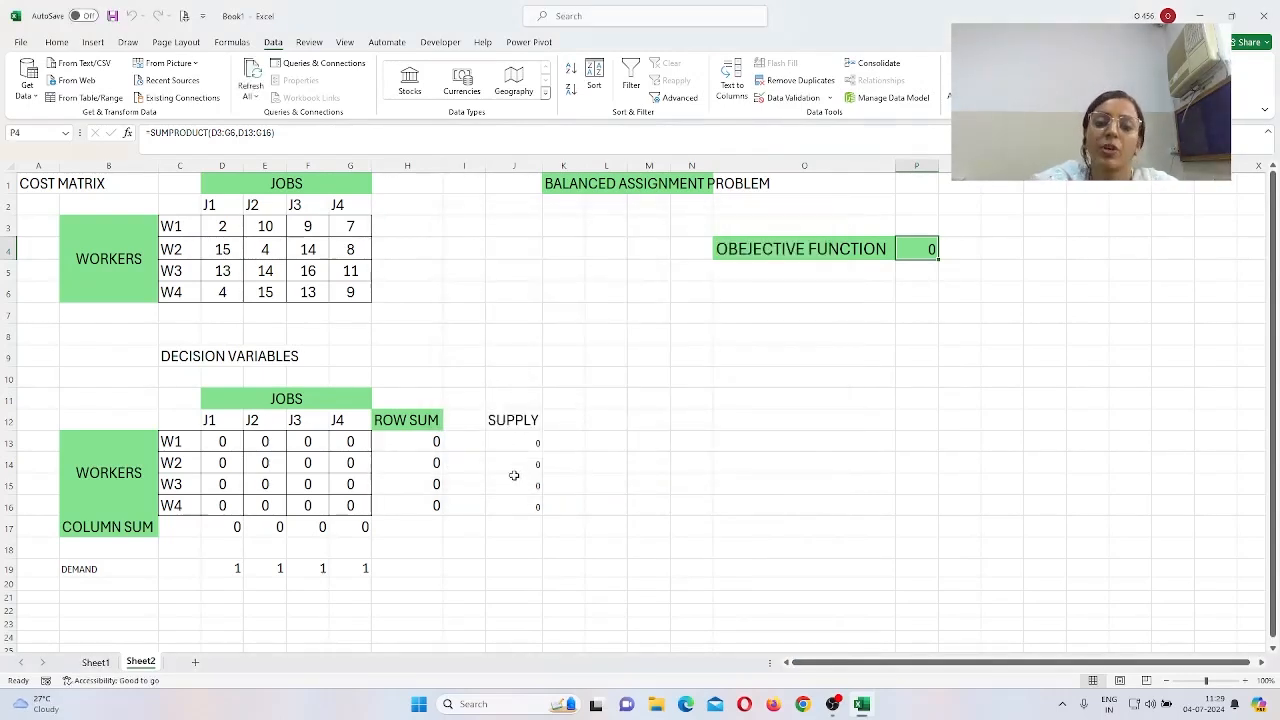
click(532, 443)
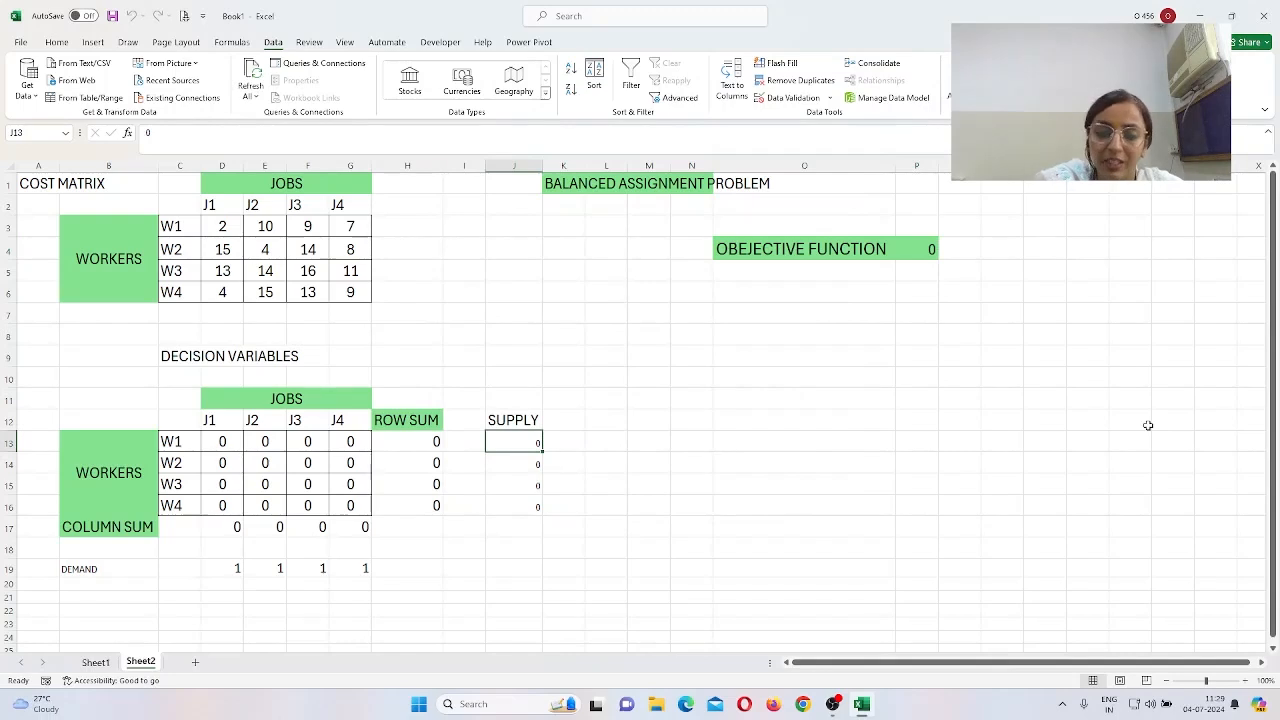
text(1)
key(Return)
text(1)
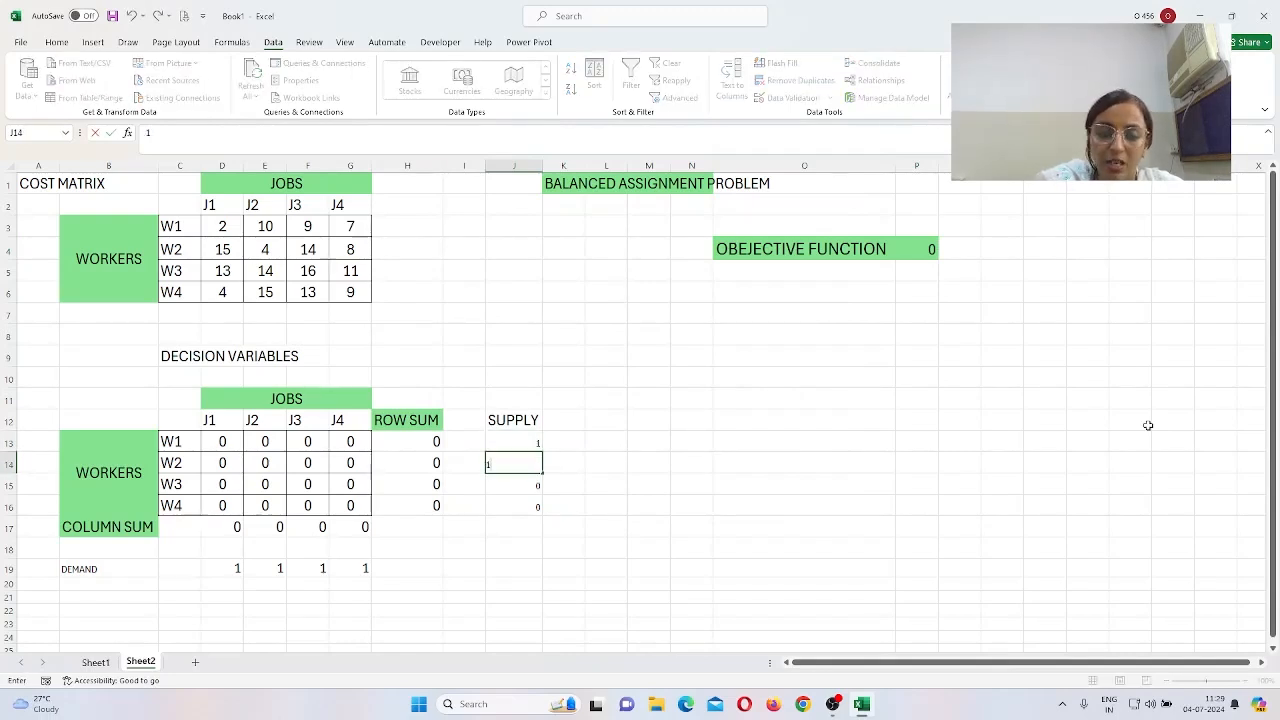
key(Return)
text(1)
key(Return)
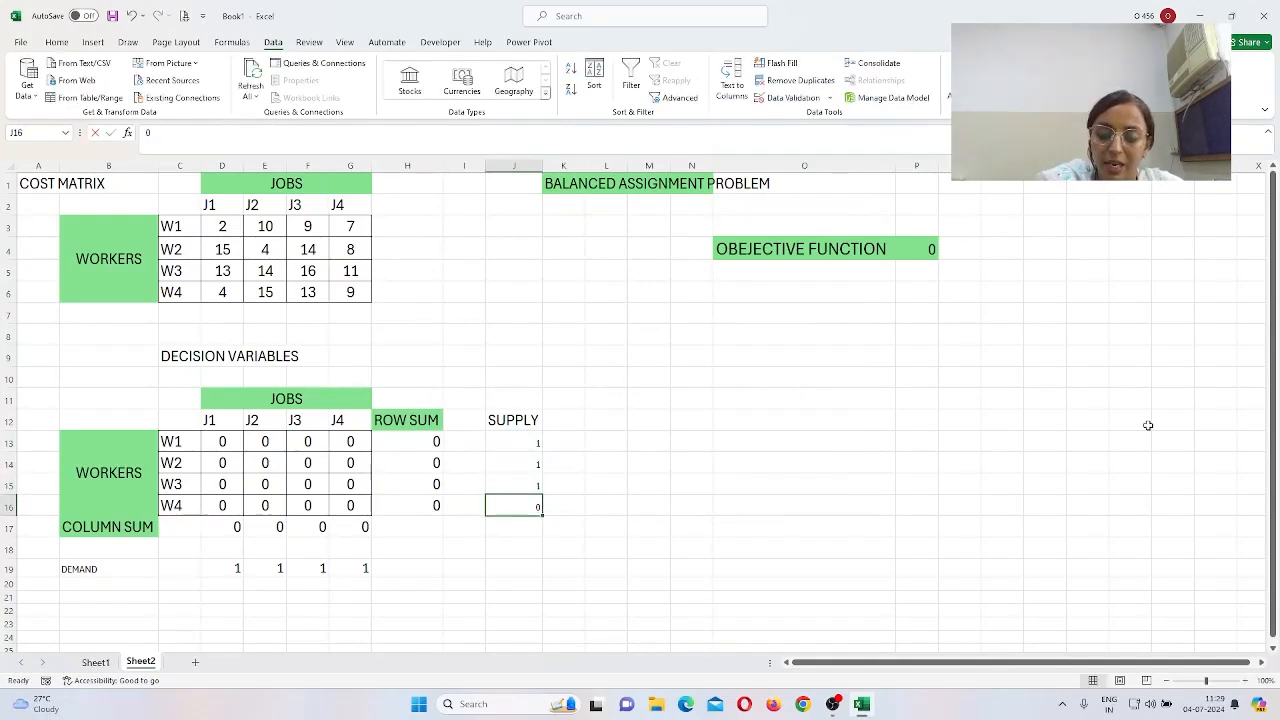
text(1)
key(Return)
click(684, 499)
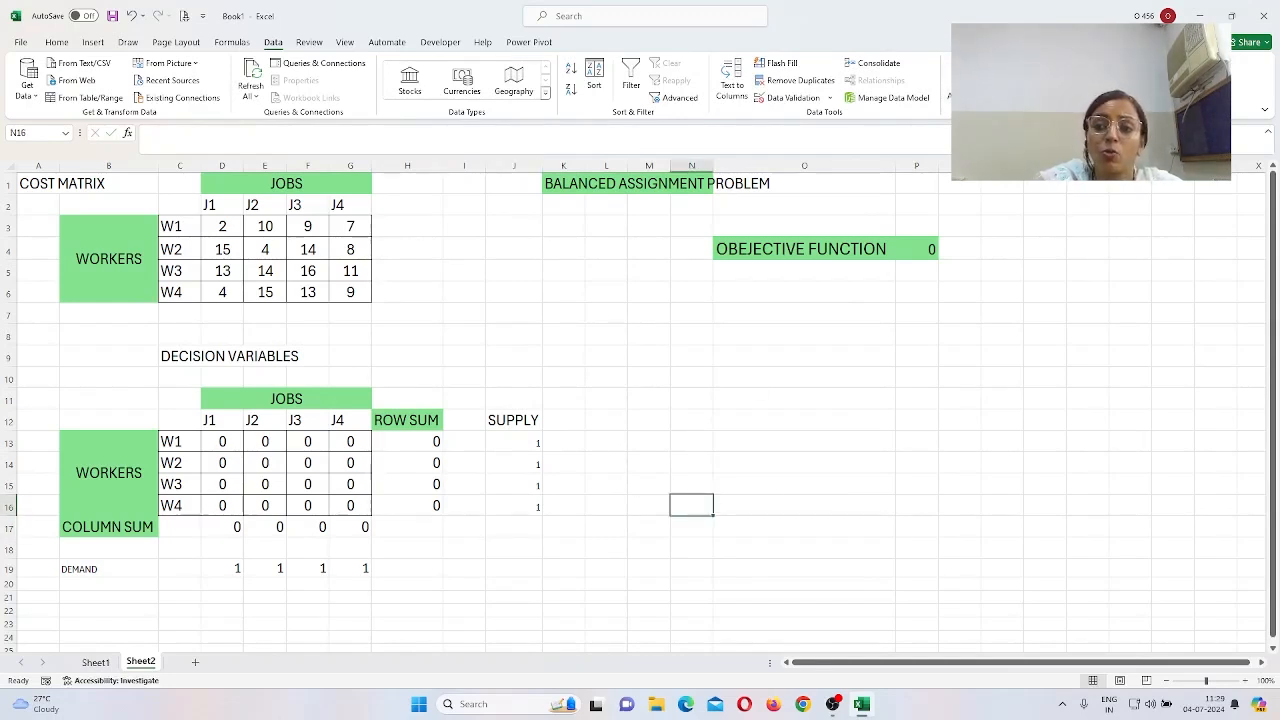
Step: Re-run Solver and keep its solution, reaching a minimum assignment cost of 28
click(1190, 63)
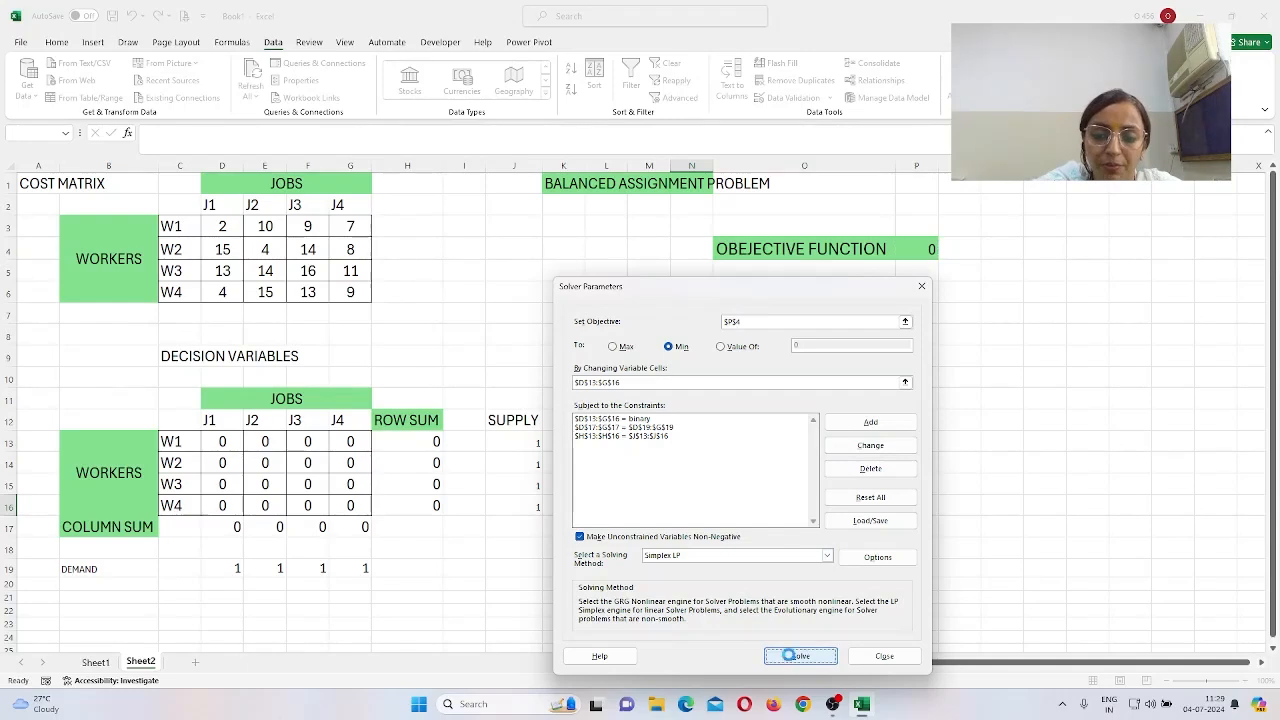
click(790, 656)
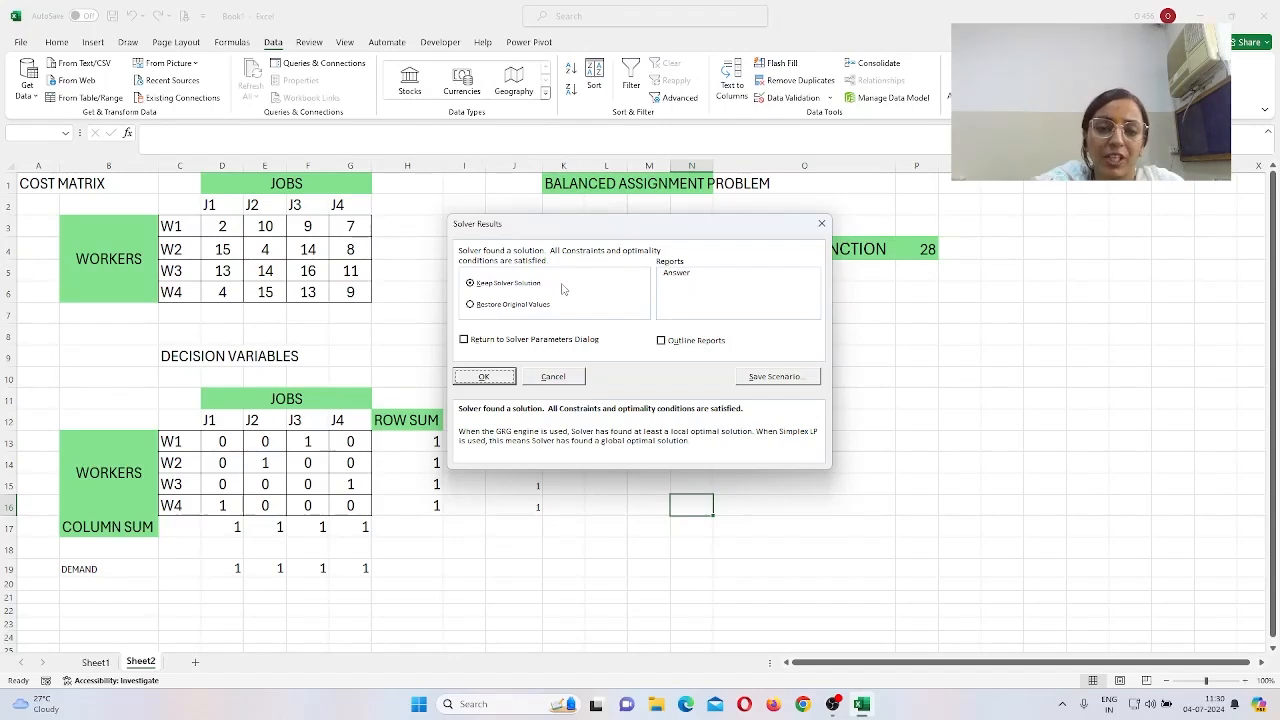
click(494, 378)
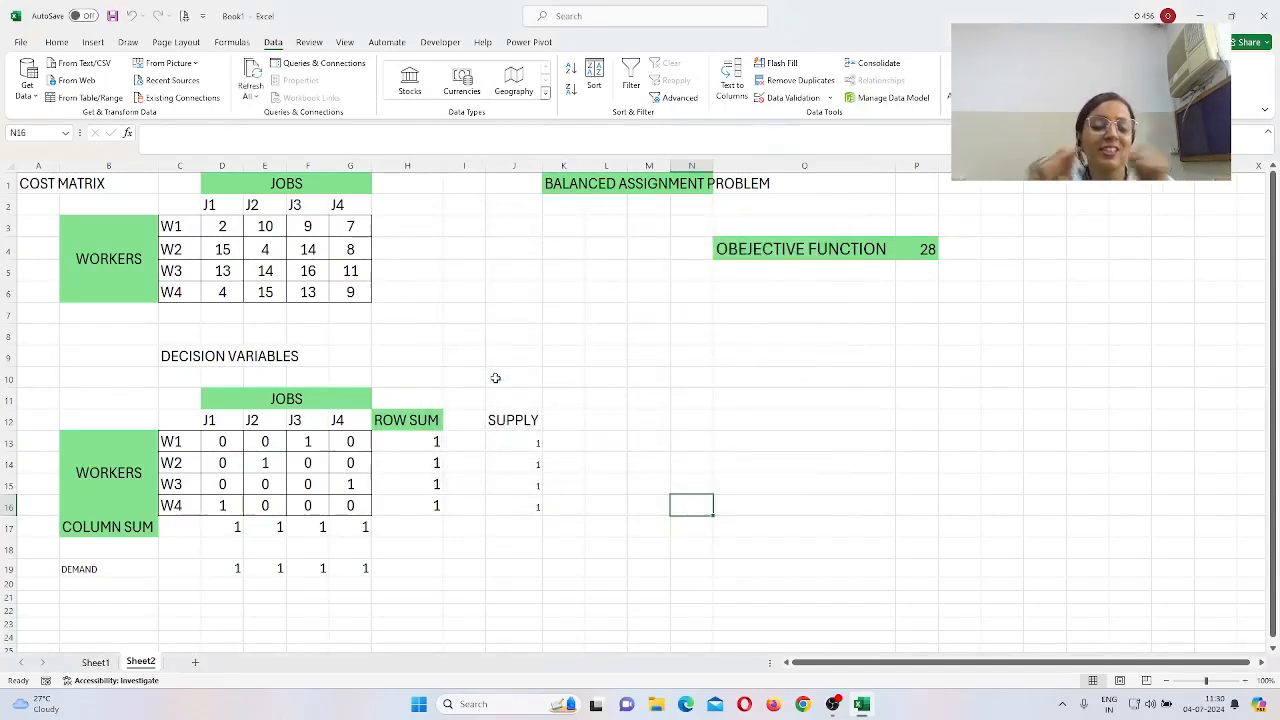
Step: Fill the decision grid D13:G16 with light blue
drag(236, 443, 346, 502)
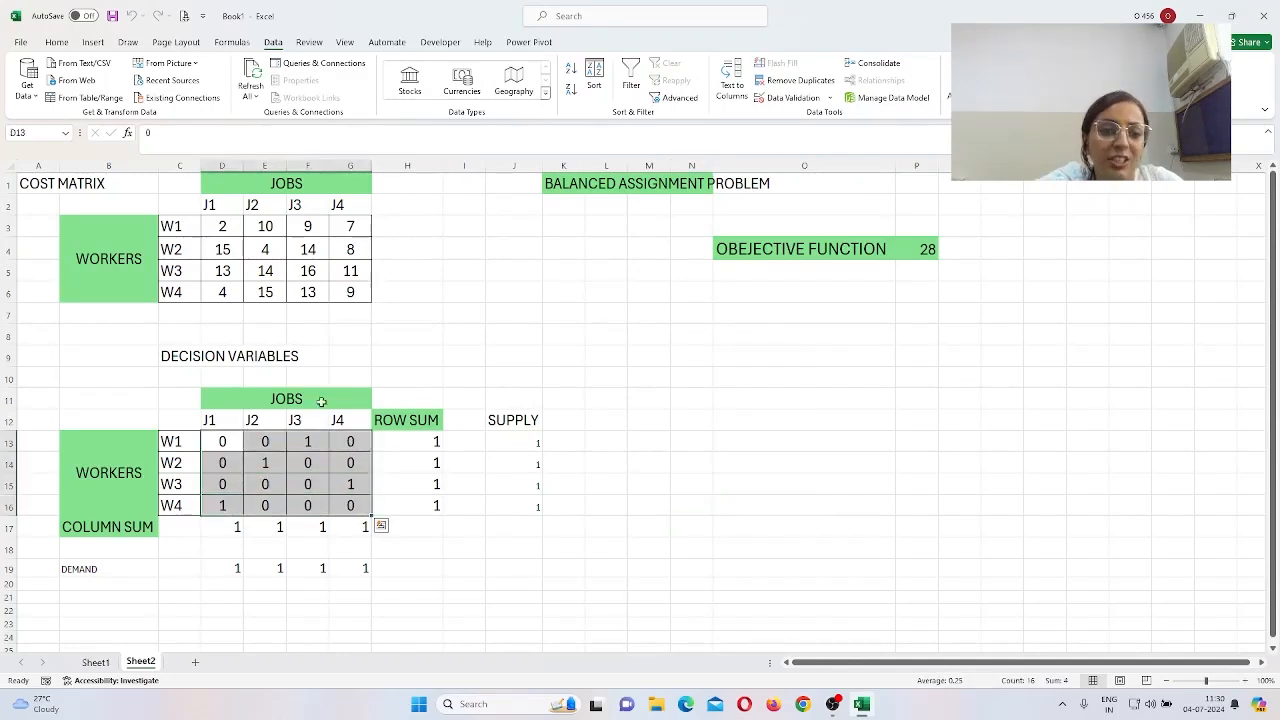
click(70, 43)
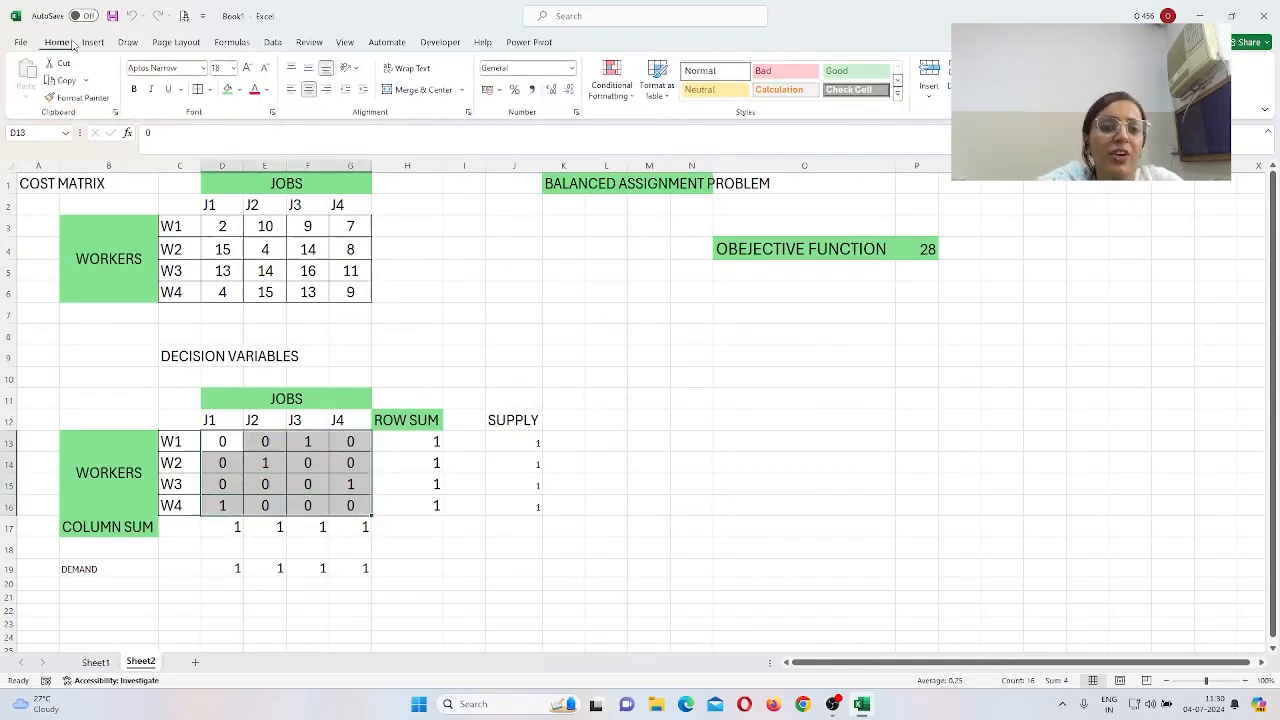
click(241, 90)
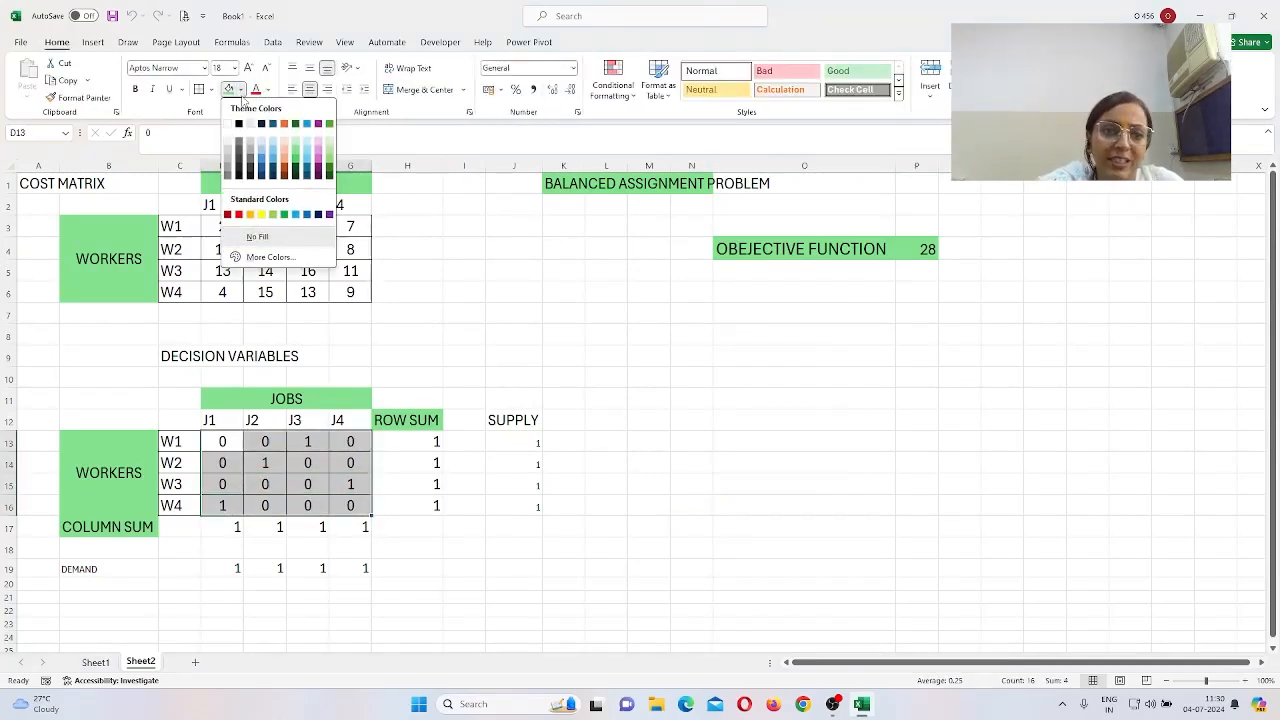
click(269, 141)
click(688, 469)
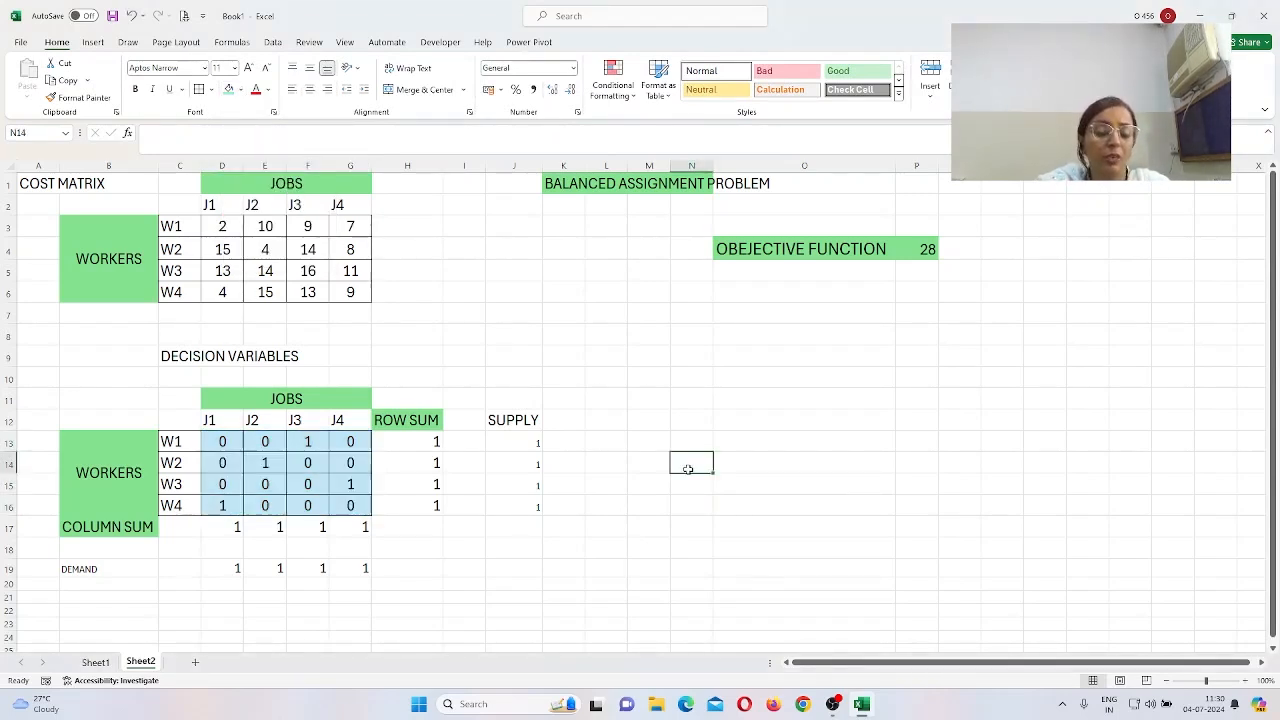
text(7)
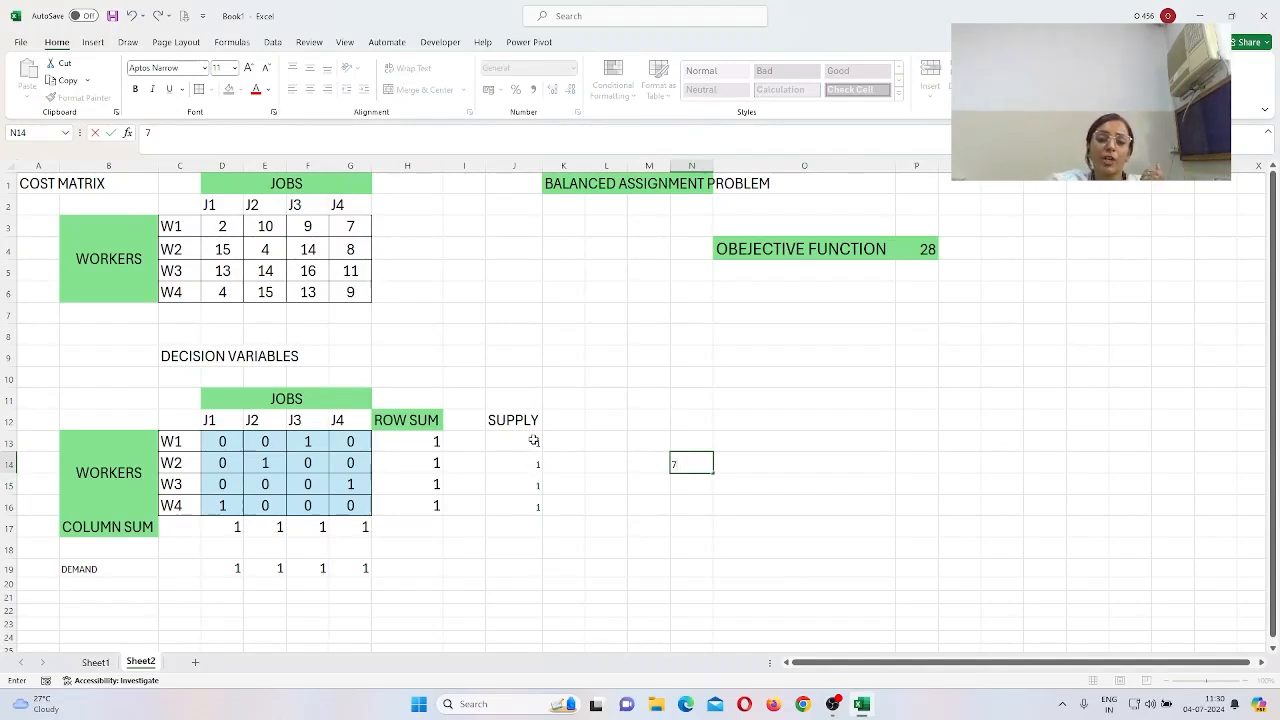
Step: Centre the supply values in J13:J16 and check the objective formula in P4
drag(534, 441, 530, 508)
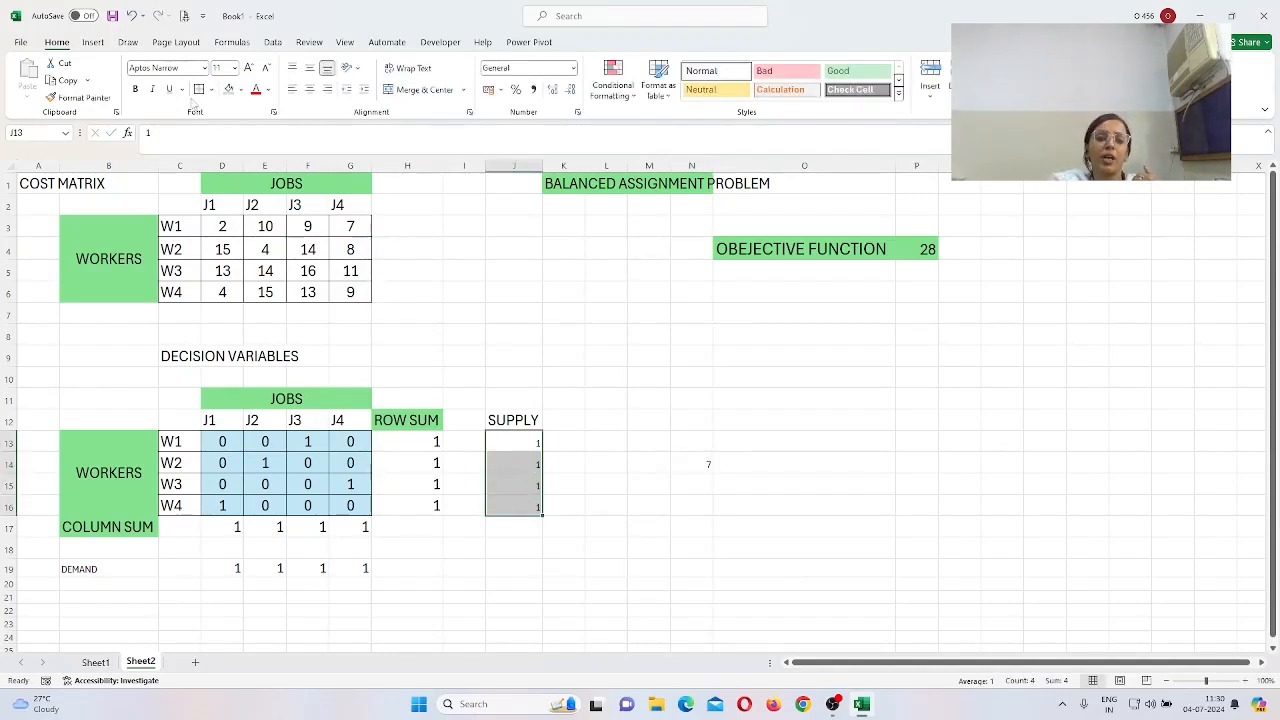
click(308, 90)
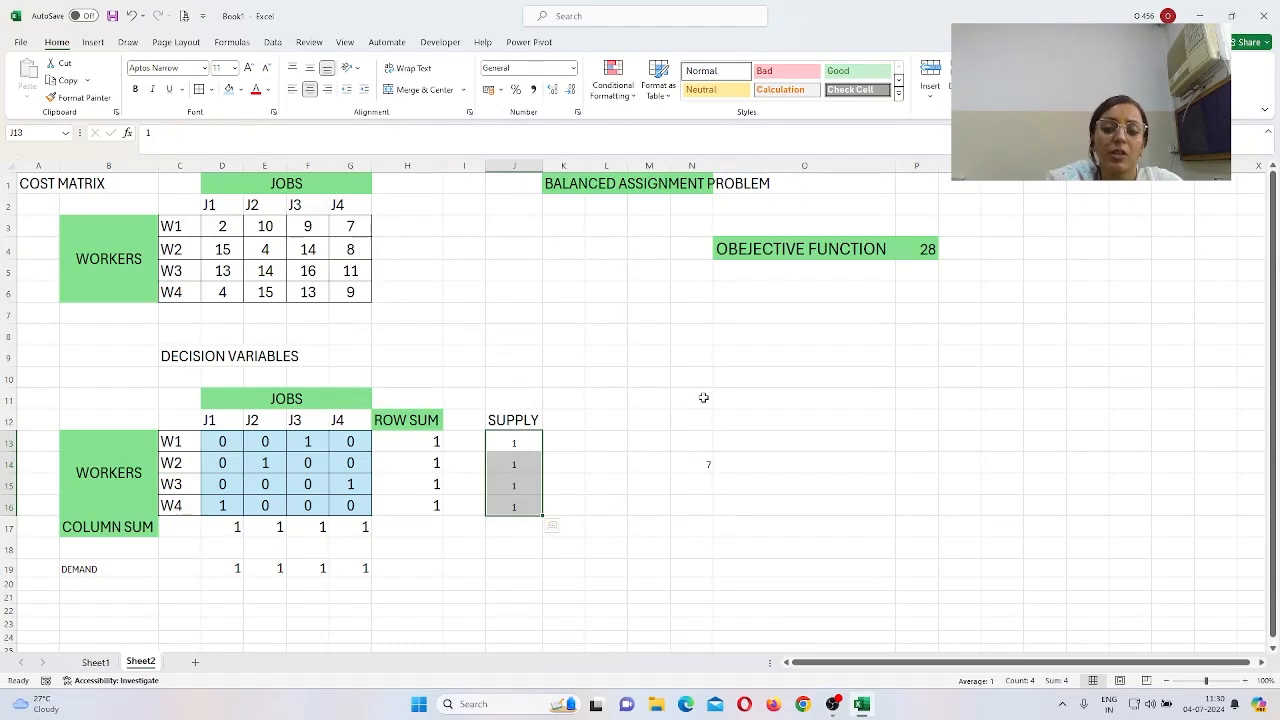
click(921, 251)
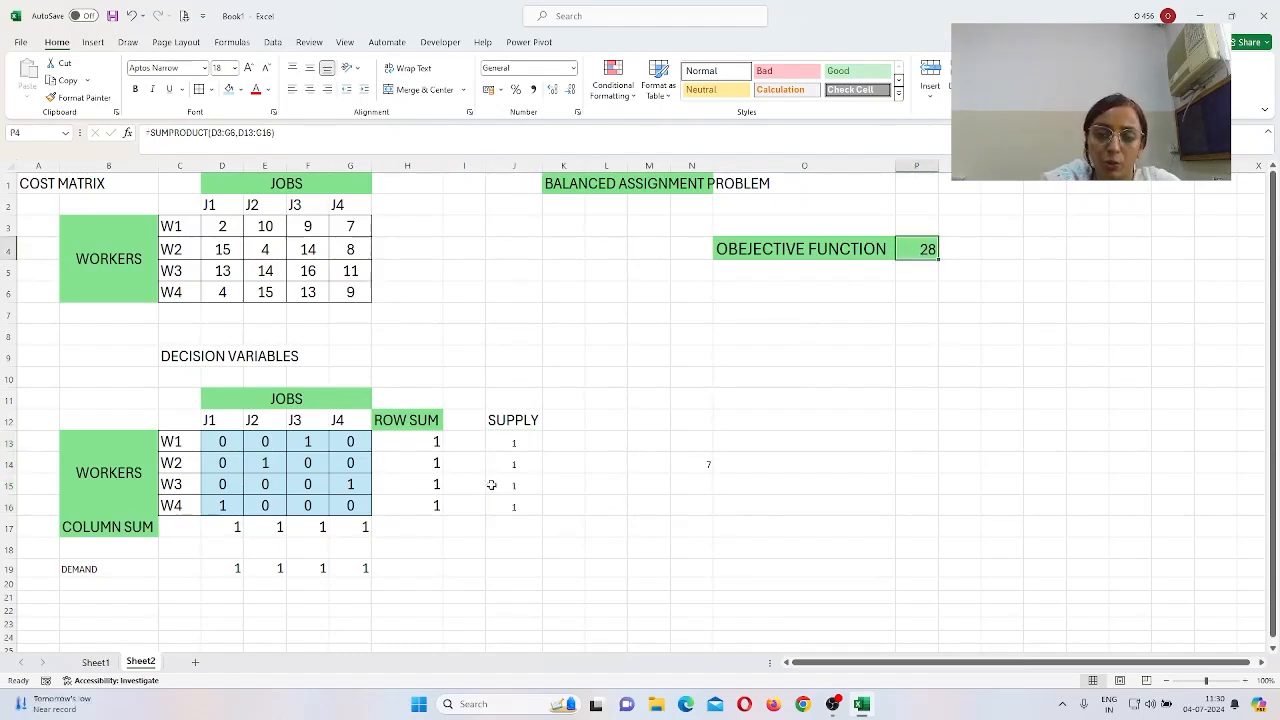
Step: List WORKER 1 with JOB 3 and WORKER 2 with JOB 2 in the summary starting at O10
click(755, 382)
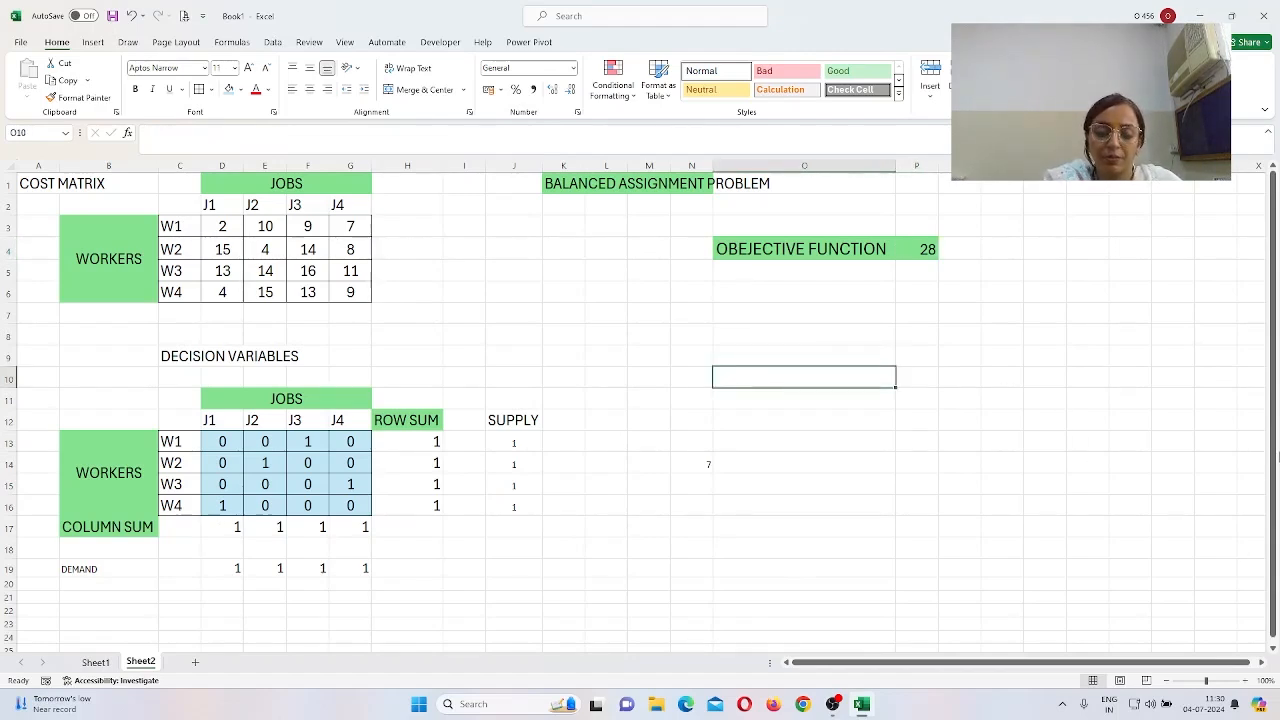
text(WORKER 1)
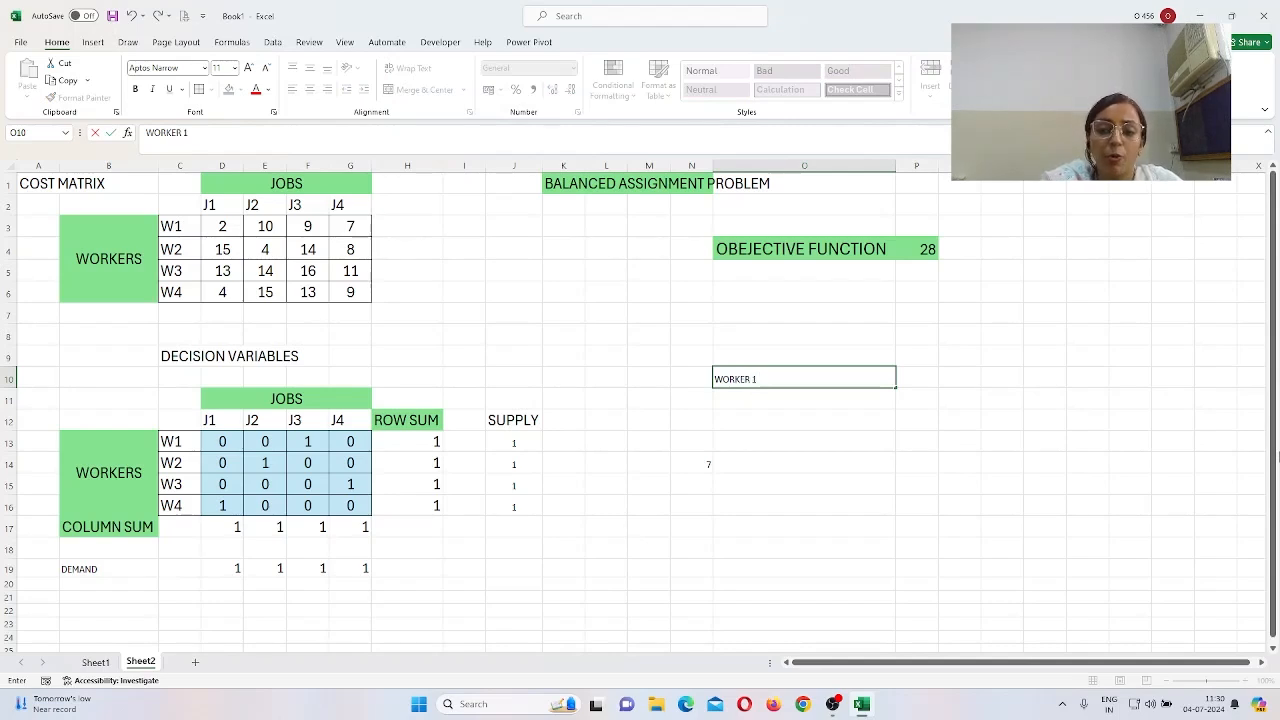
key(Tab)
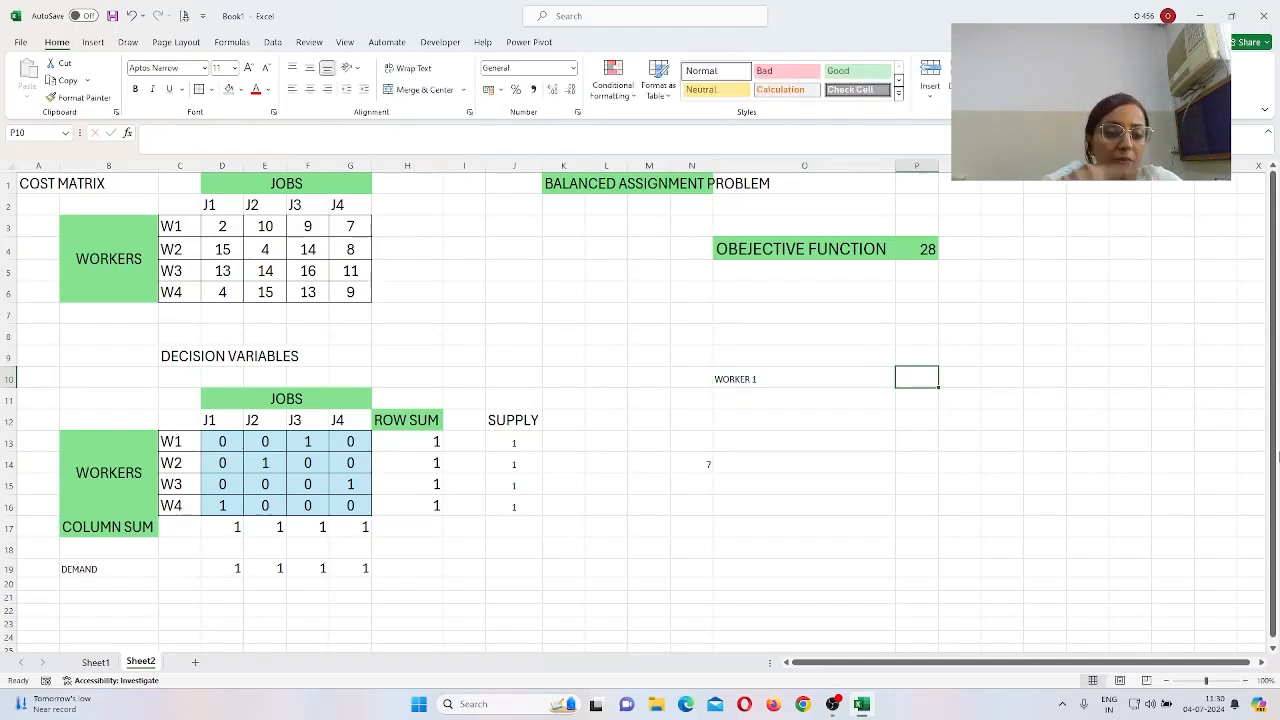
text(JOB 3)
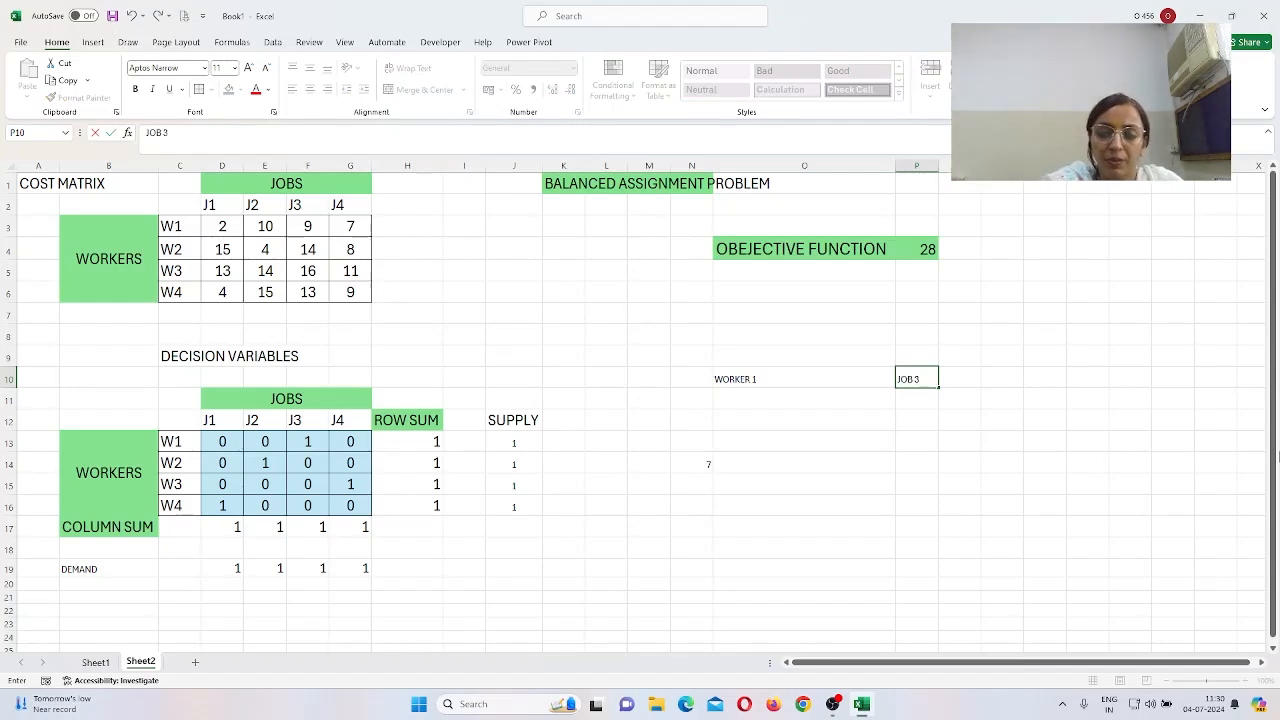
key(Return)
key(Left)
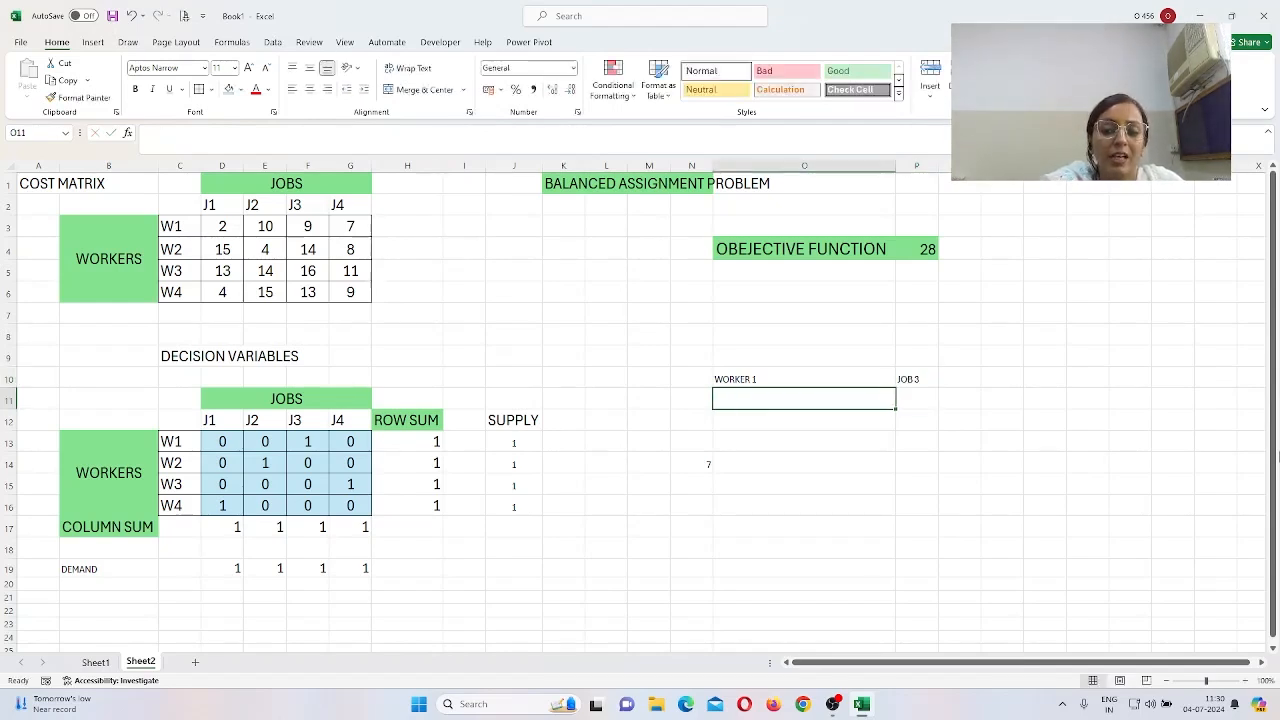
key(Left)
key(Right)
text(WORKER )
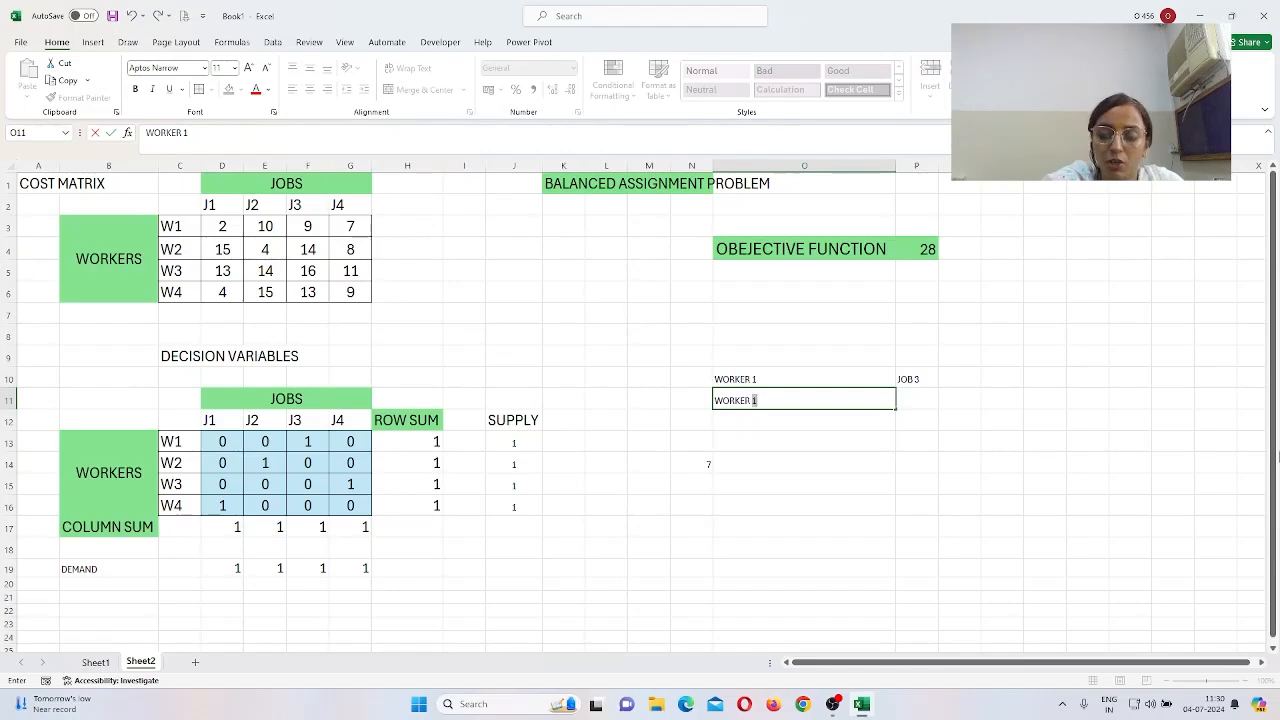
text(2)
key(Tab)
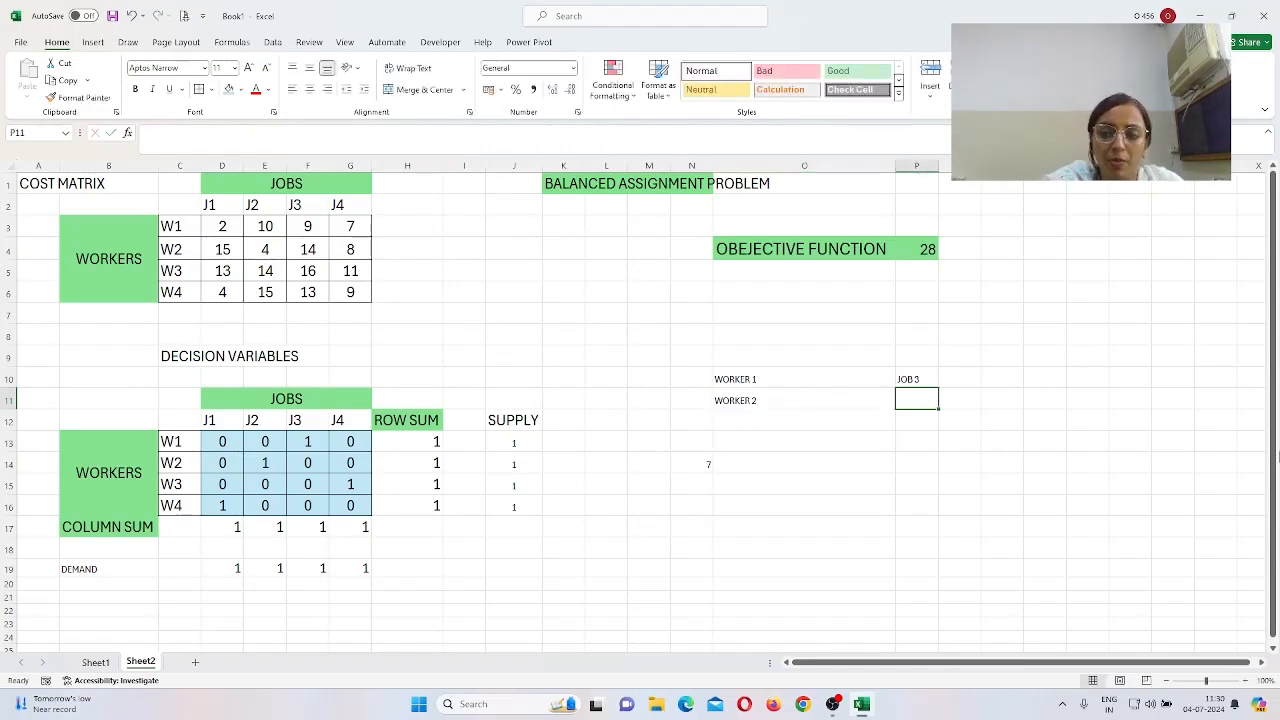
text(JOB 2)
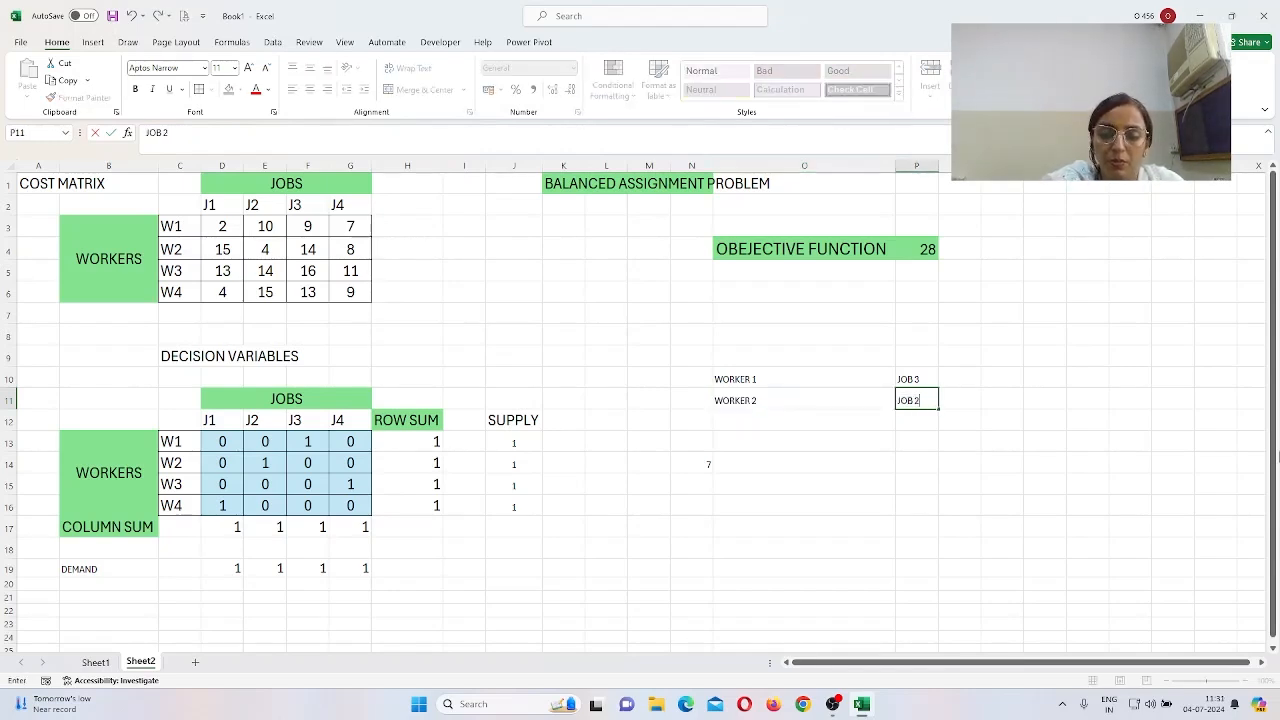
key(Return)
Step: Add WORKER 3 with JOB 4 and WORKER 4 with JOB 1 to the summary
key(Left)
text(WORK)
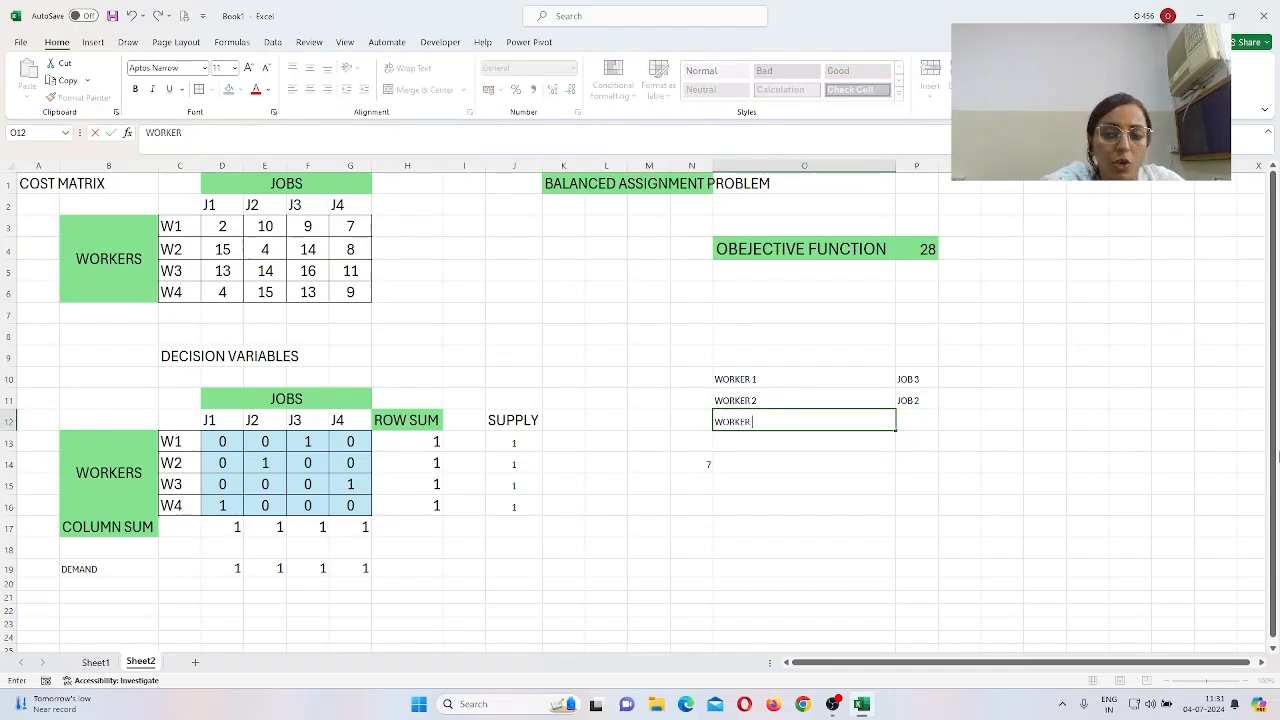
key(Tab)
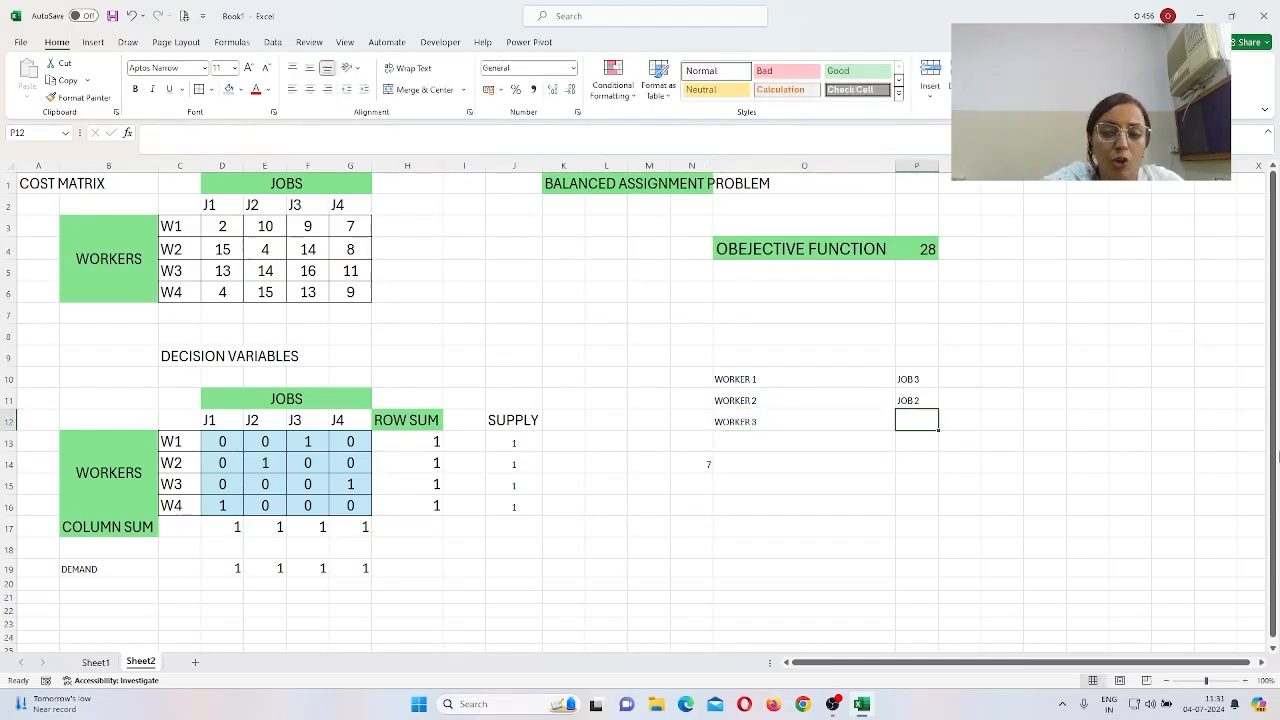
text(JOB)
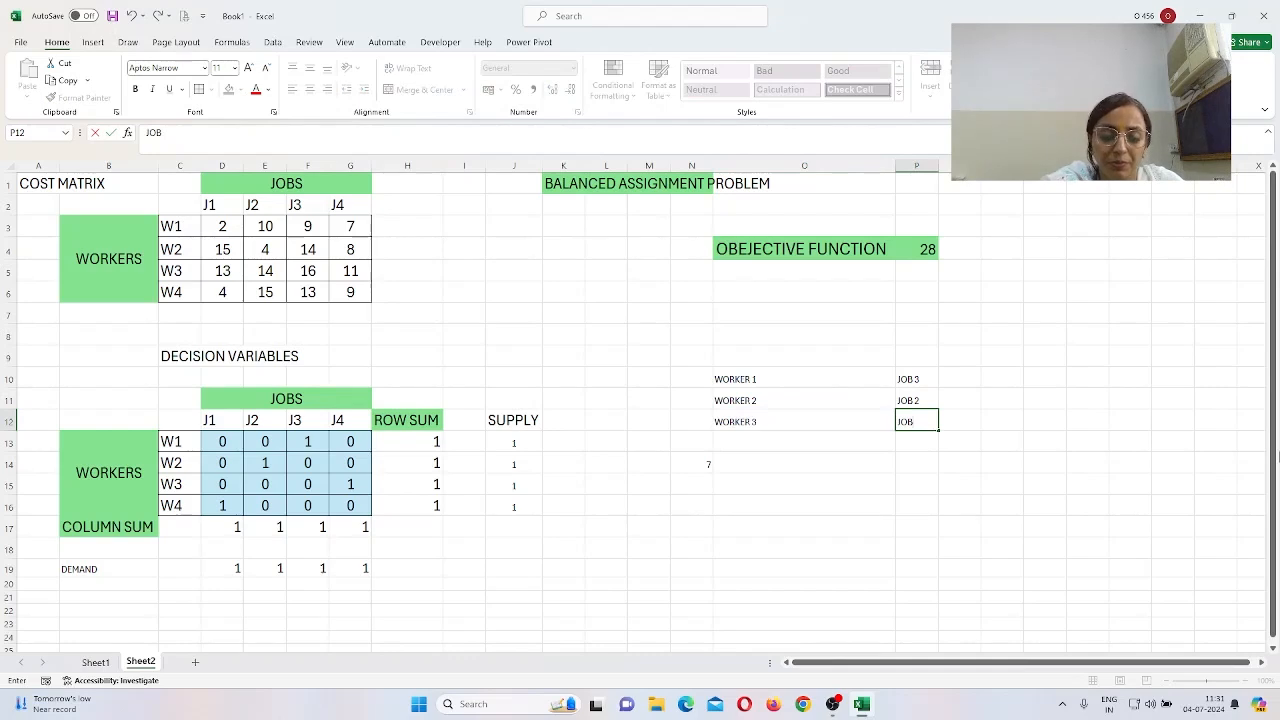
text( 4)
key(Return)
key(Left)
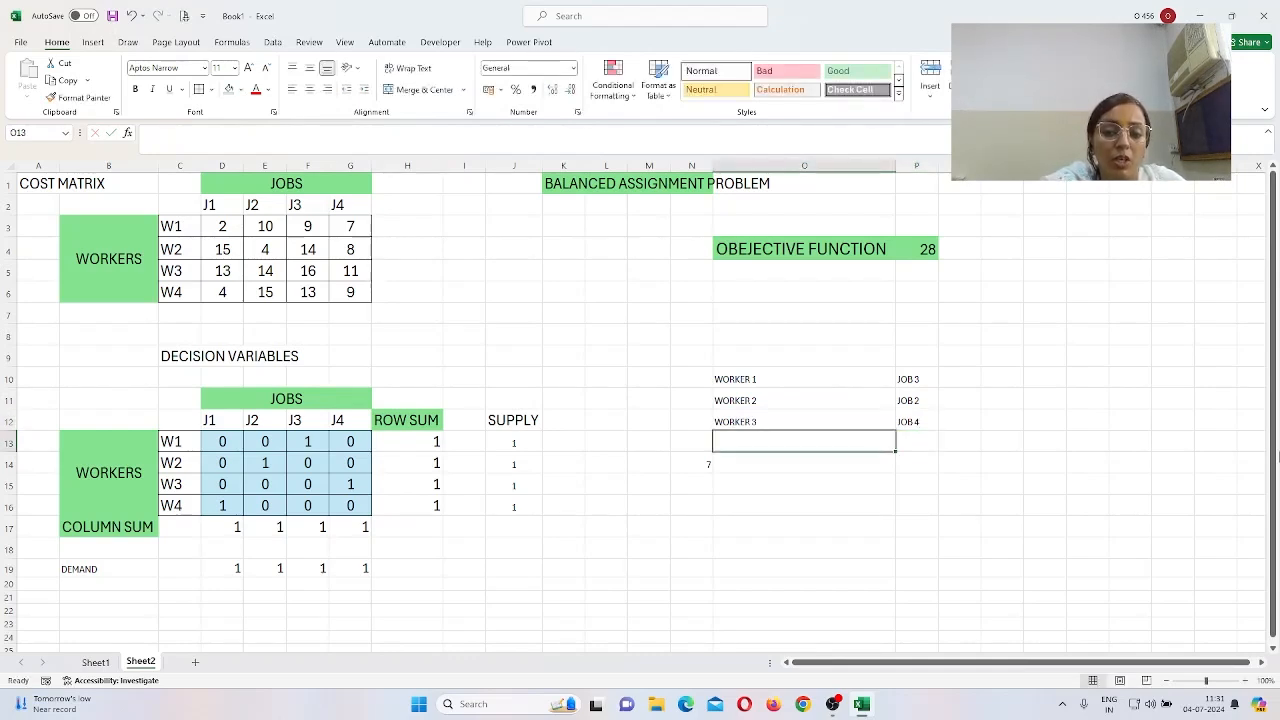
text(WOR)
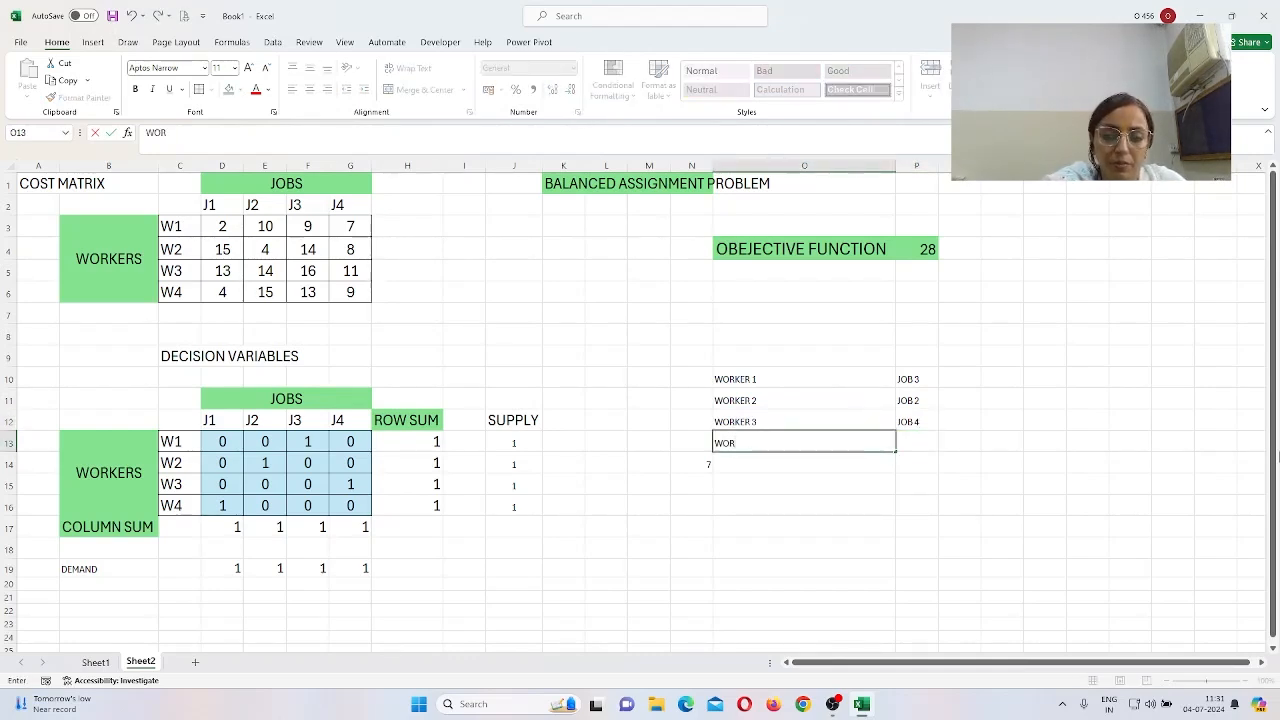
text(KER 4)
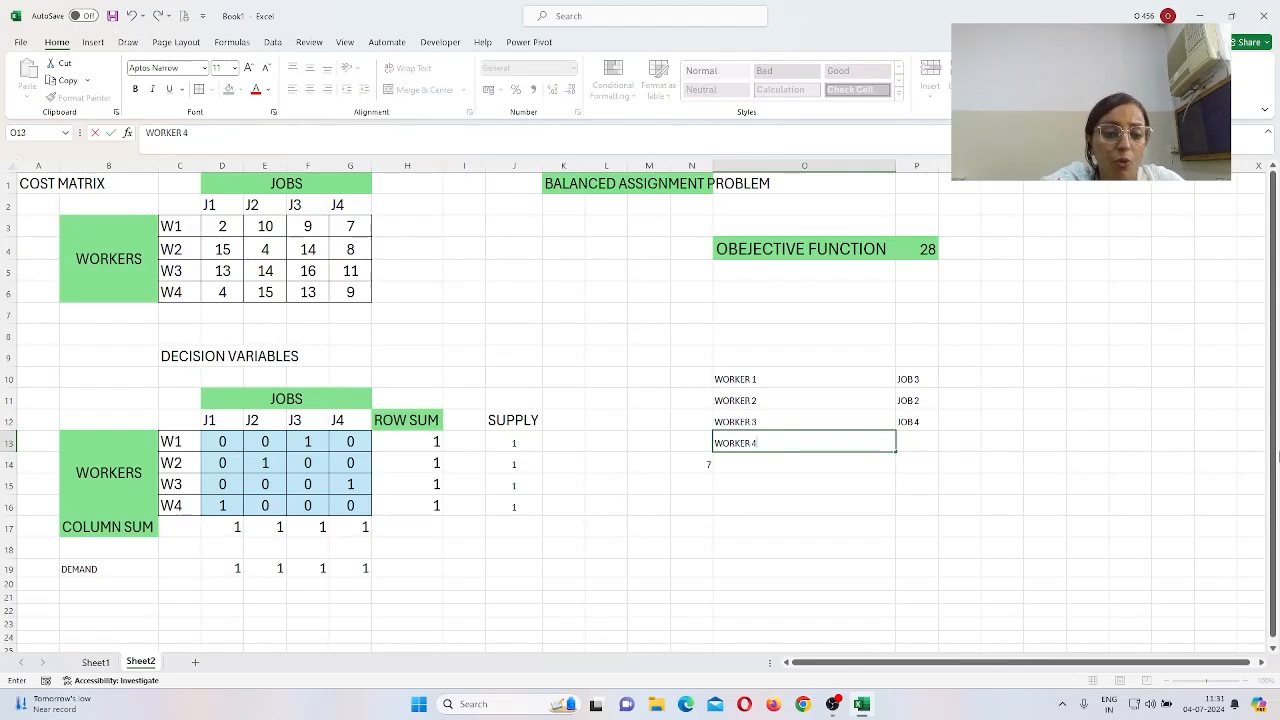
key(Tab)
text(J)
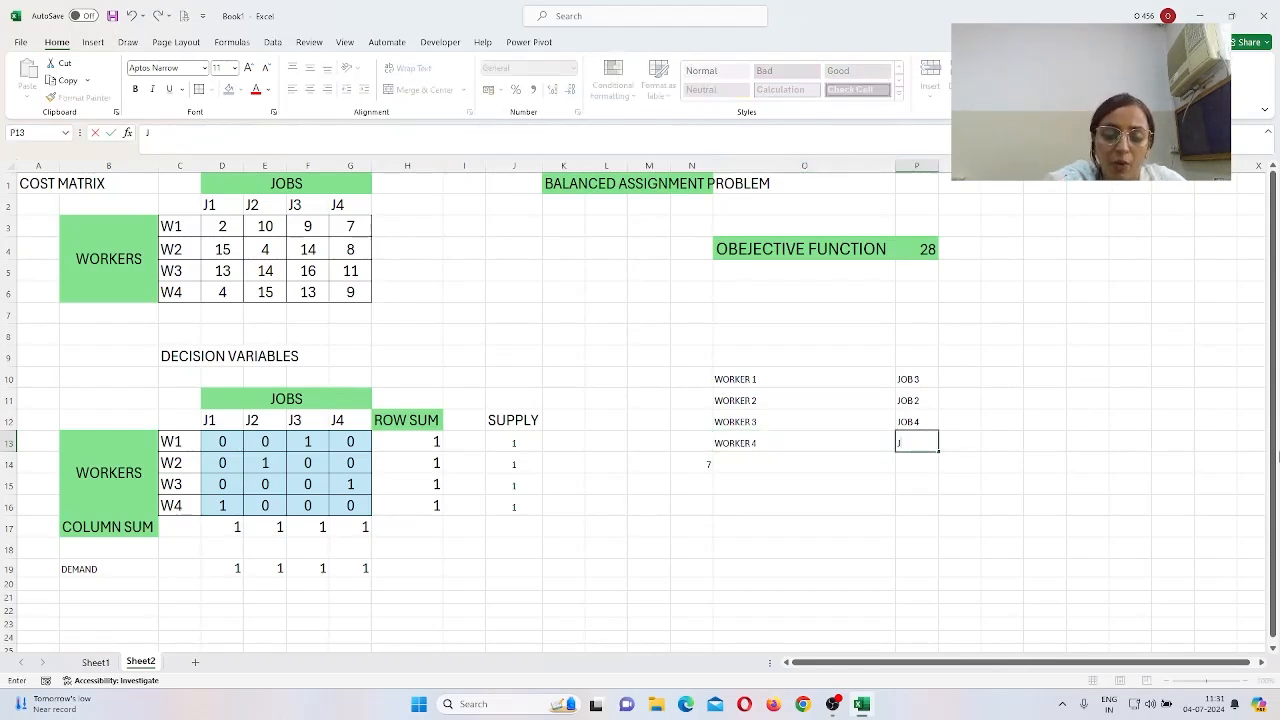
text(OB)
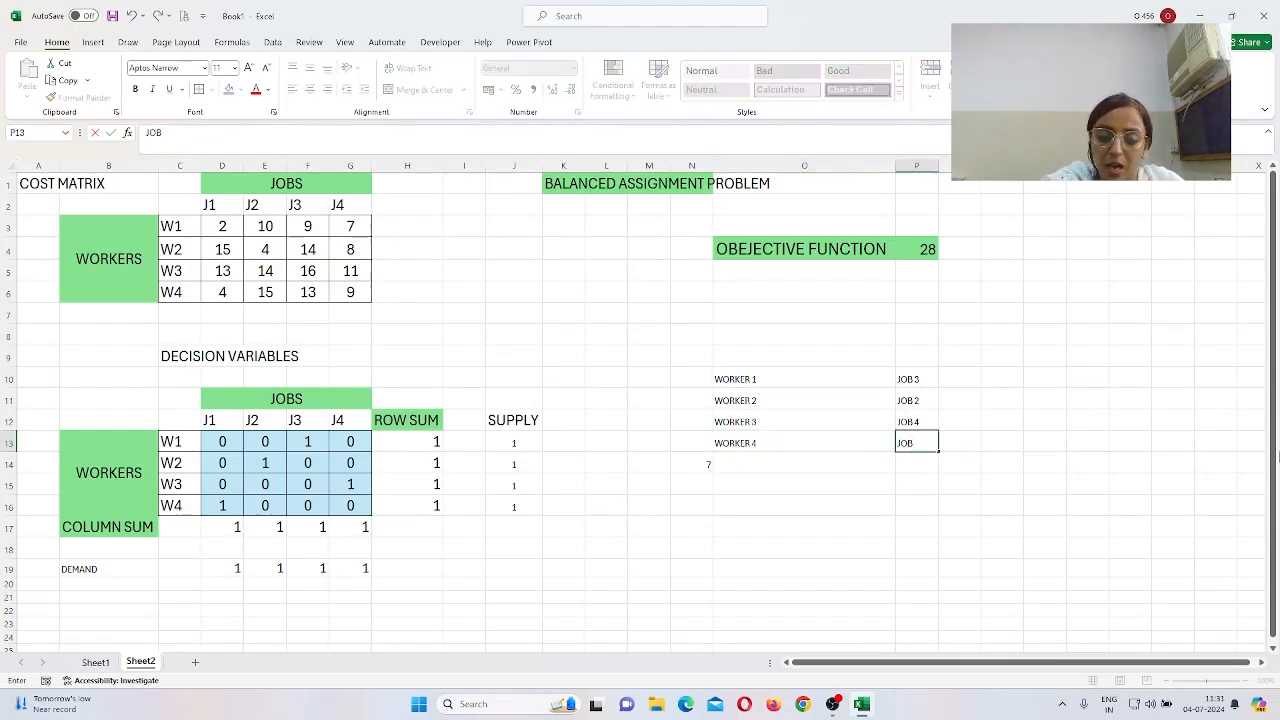
text( 1)
key(Return)
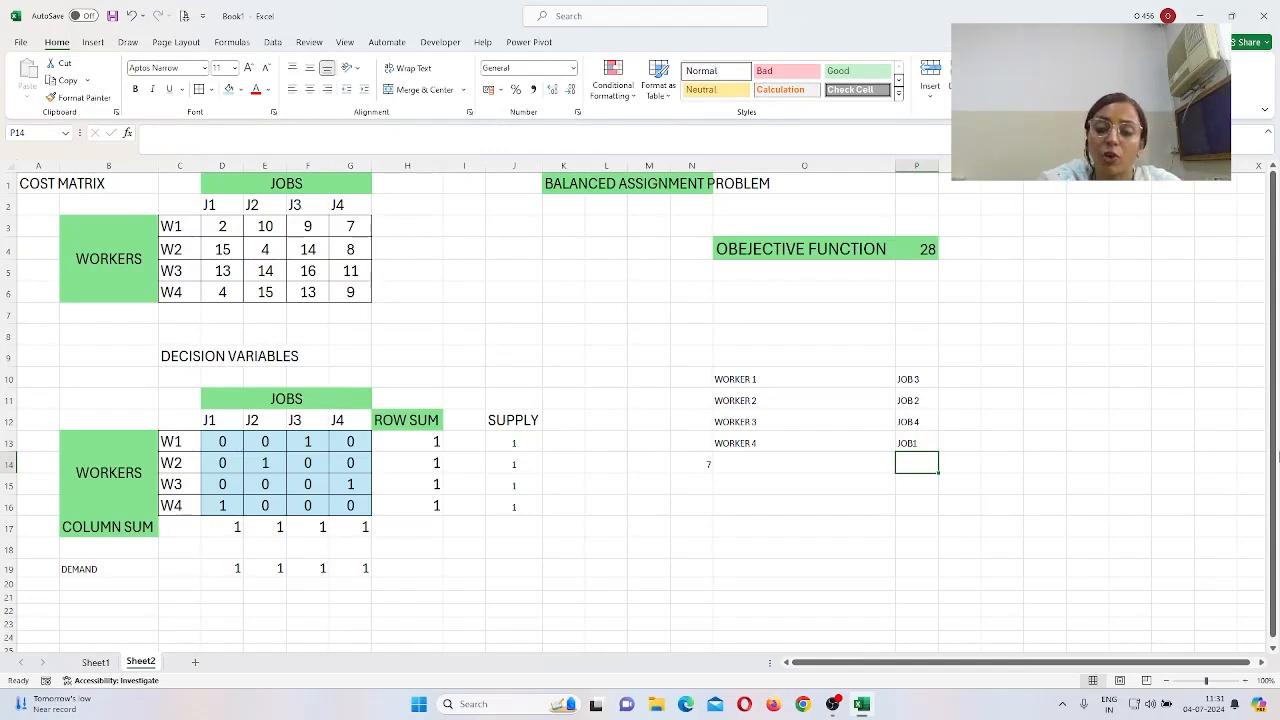
Step: Enter the ASSIGNMENT COST label in O15 with the value 28 beside it
key(Down)
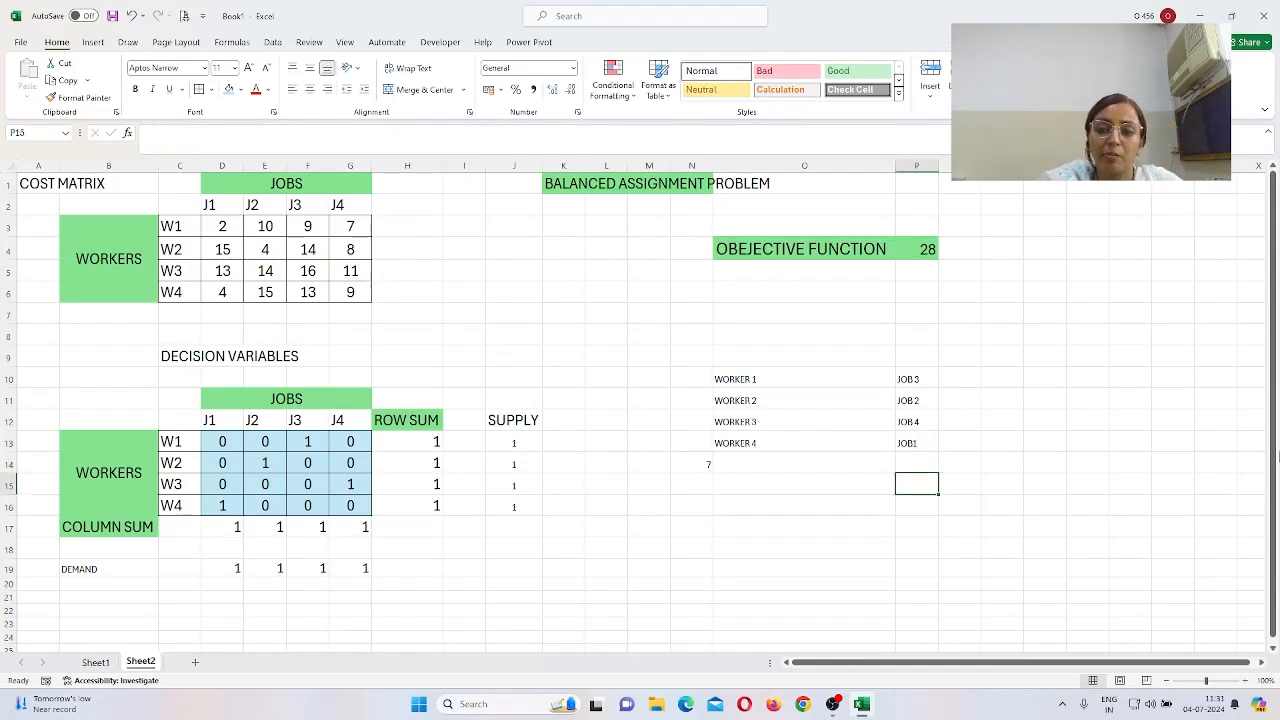
key(Left)
text(ASS)
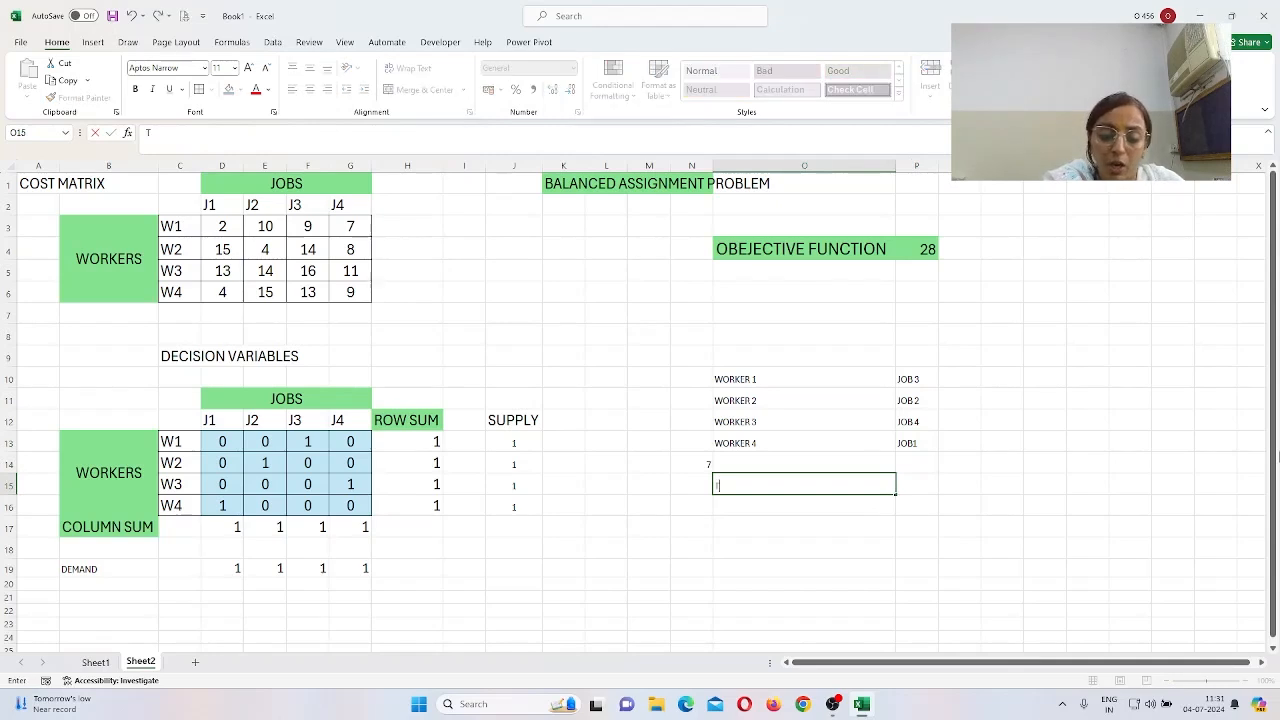
text(IGN)
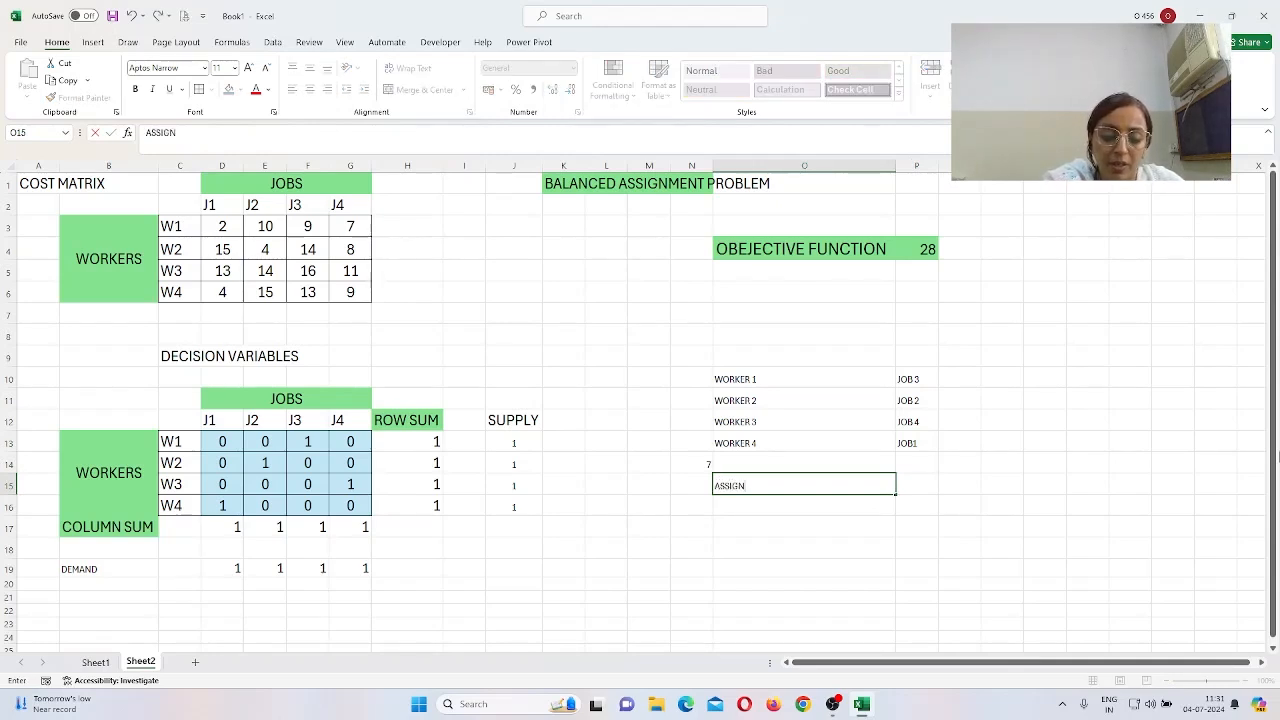
text(MENT CO)
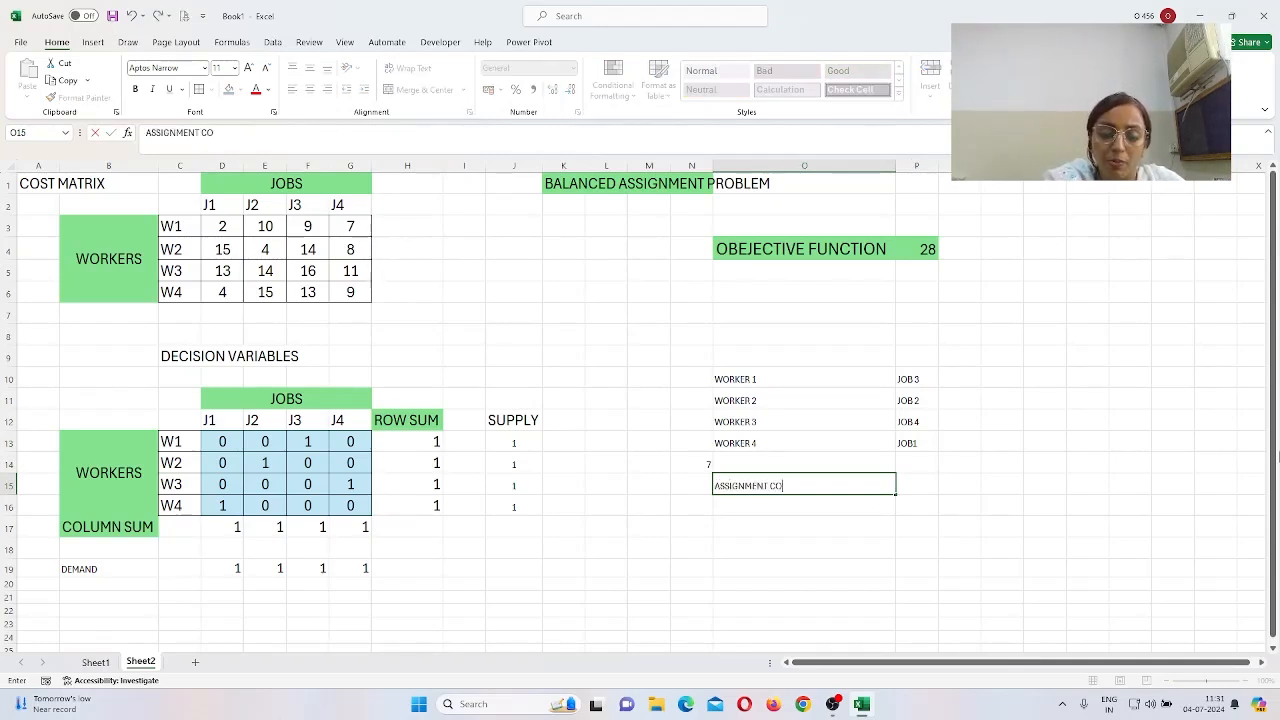
text(ST)
key(Tab)
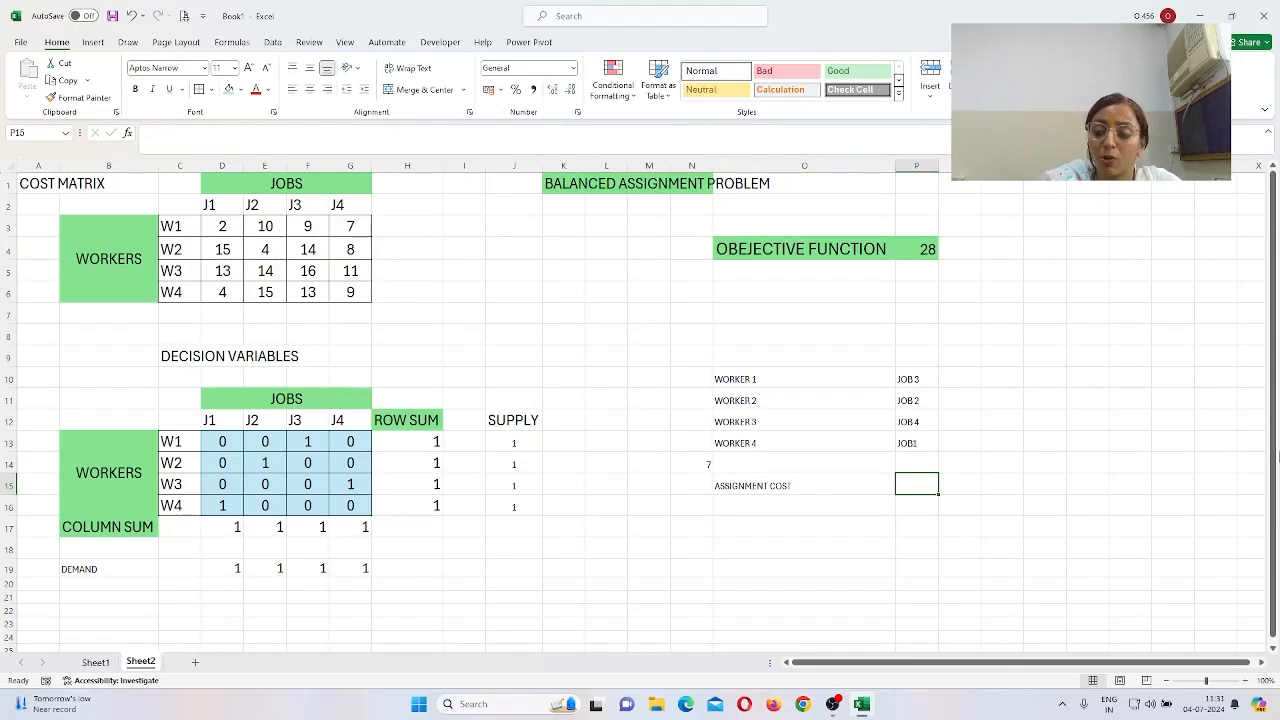
text(28)
key(Return)
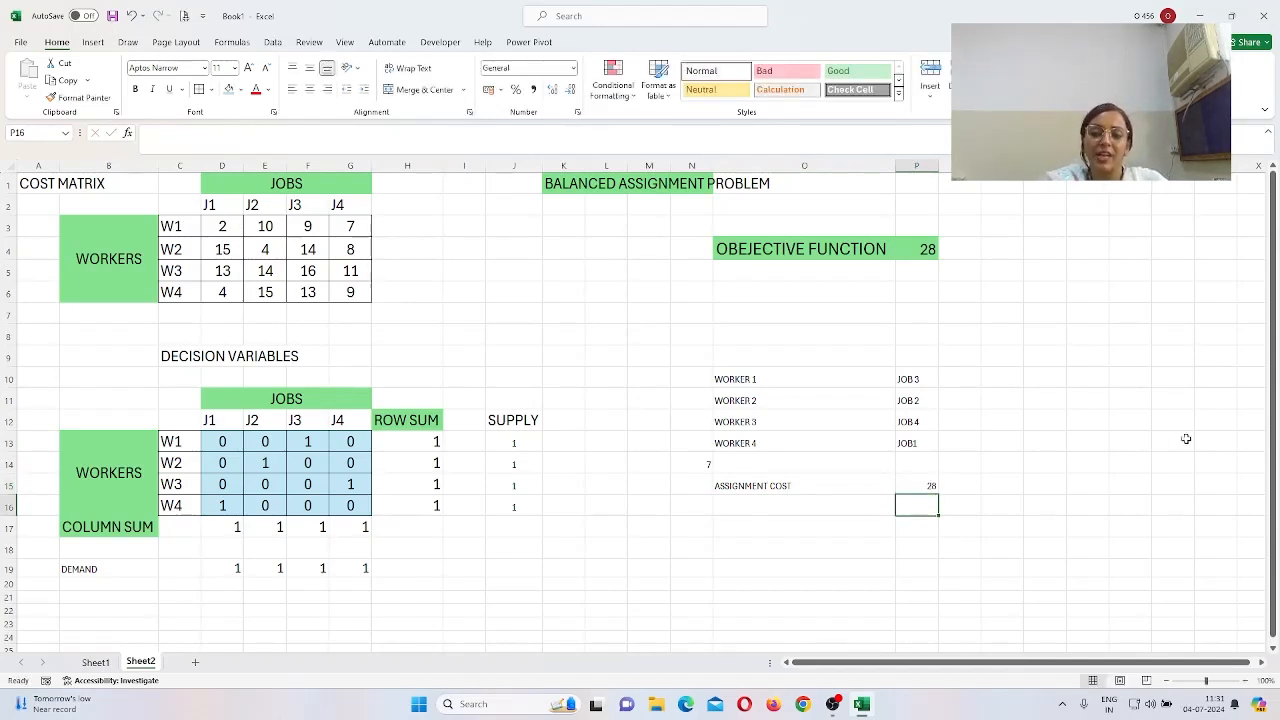
Step: Format summary range O10:P15 with a blue-grey fill, 16-point font and All Borders
click(738, 380)
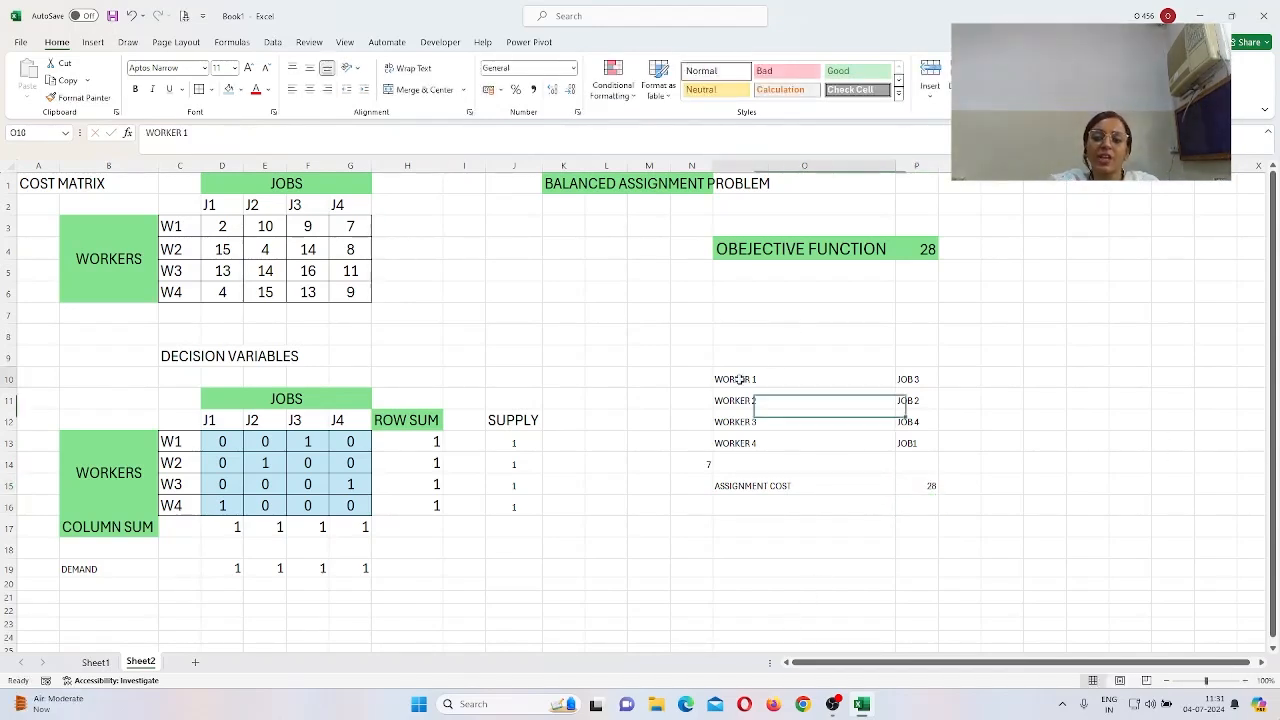
drag(738, 380, 920, 488)
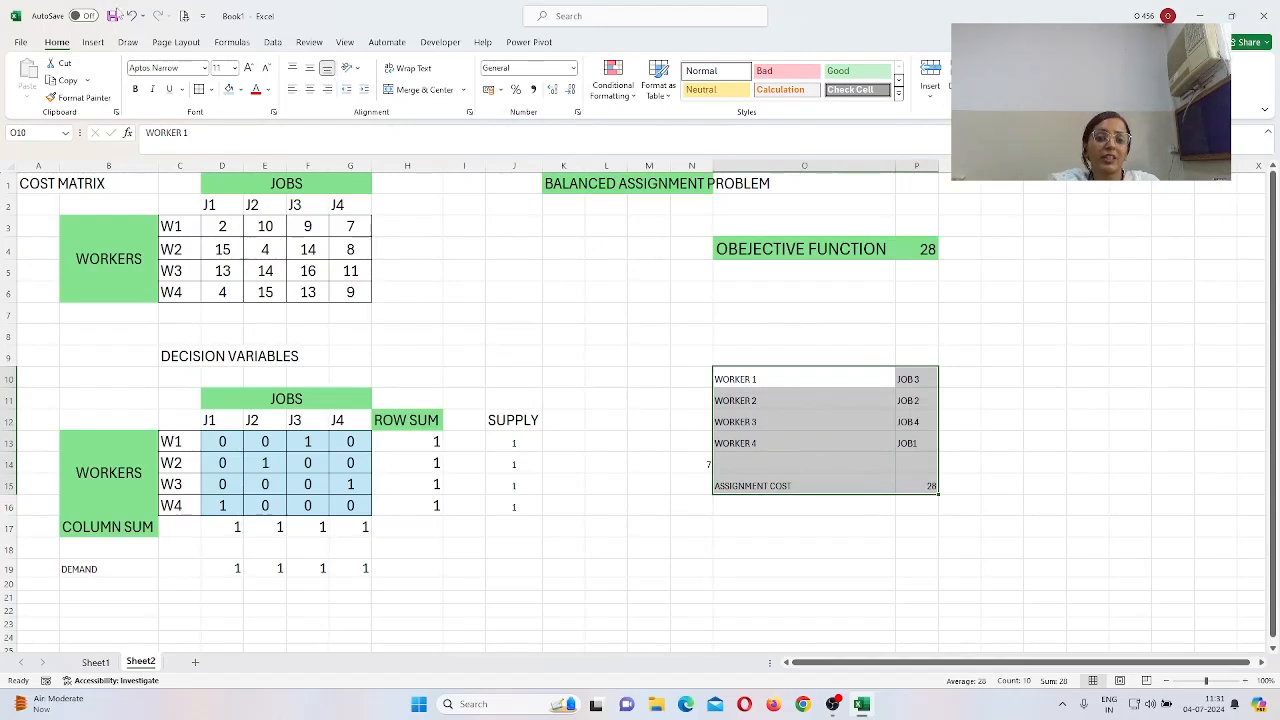
click(228, 89)
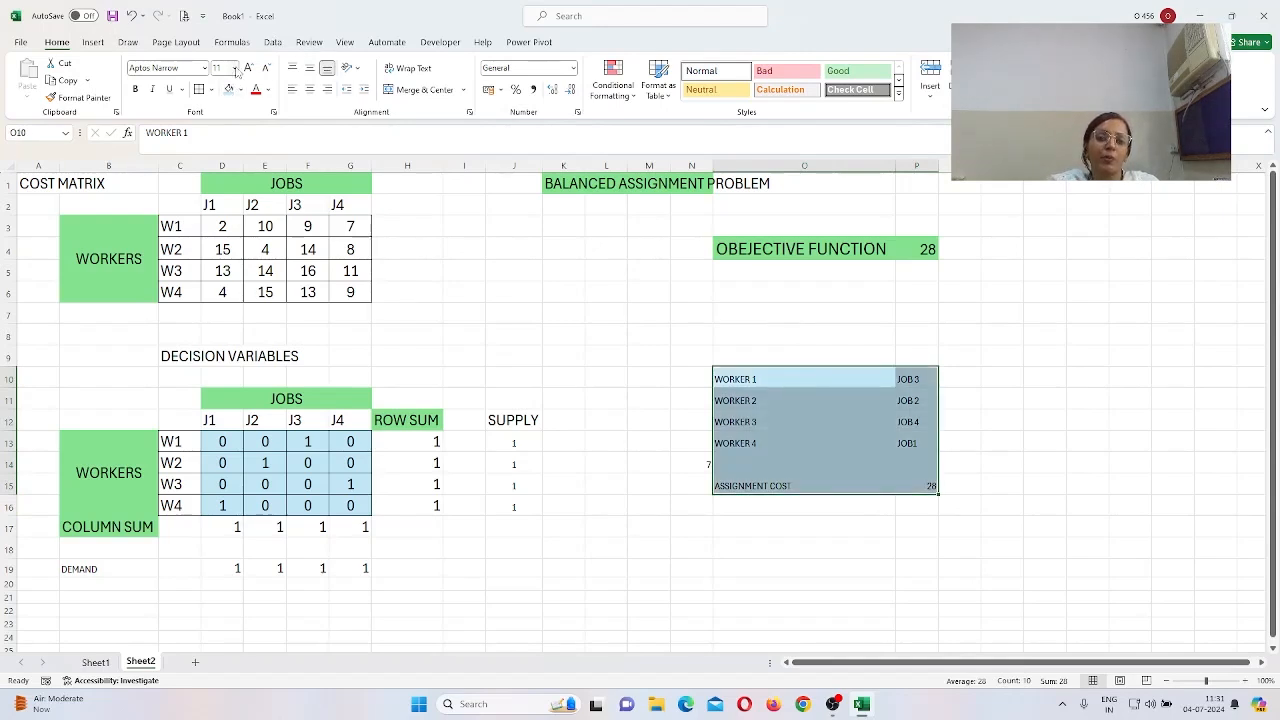
click(236, 70)
click(224, 162)
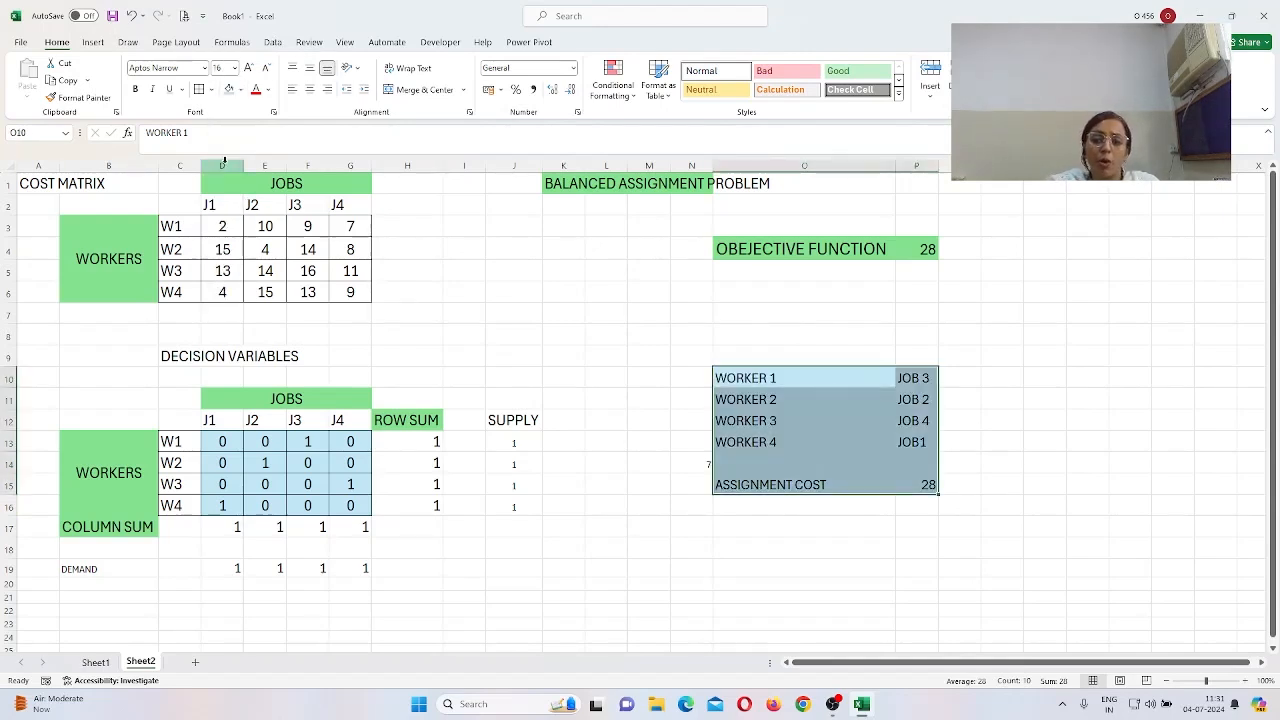
click(198, 89)
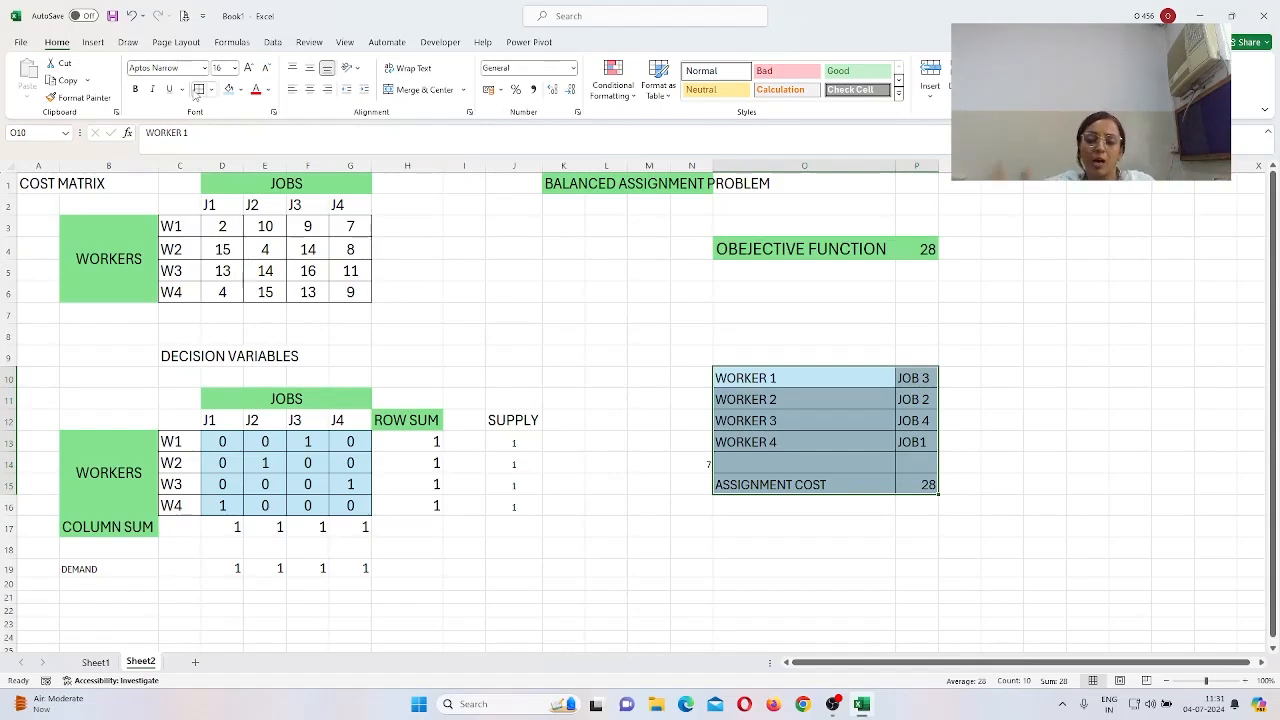